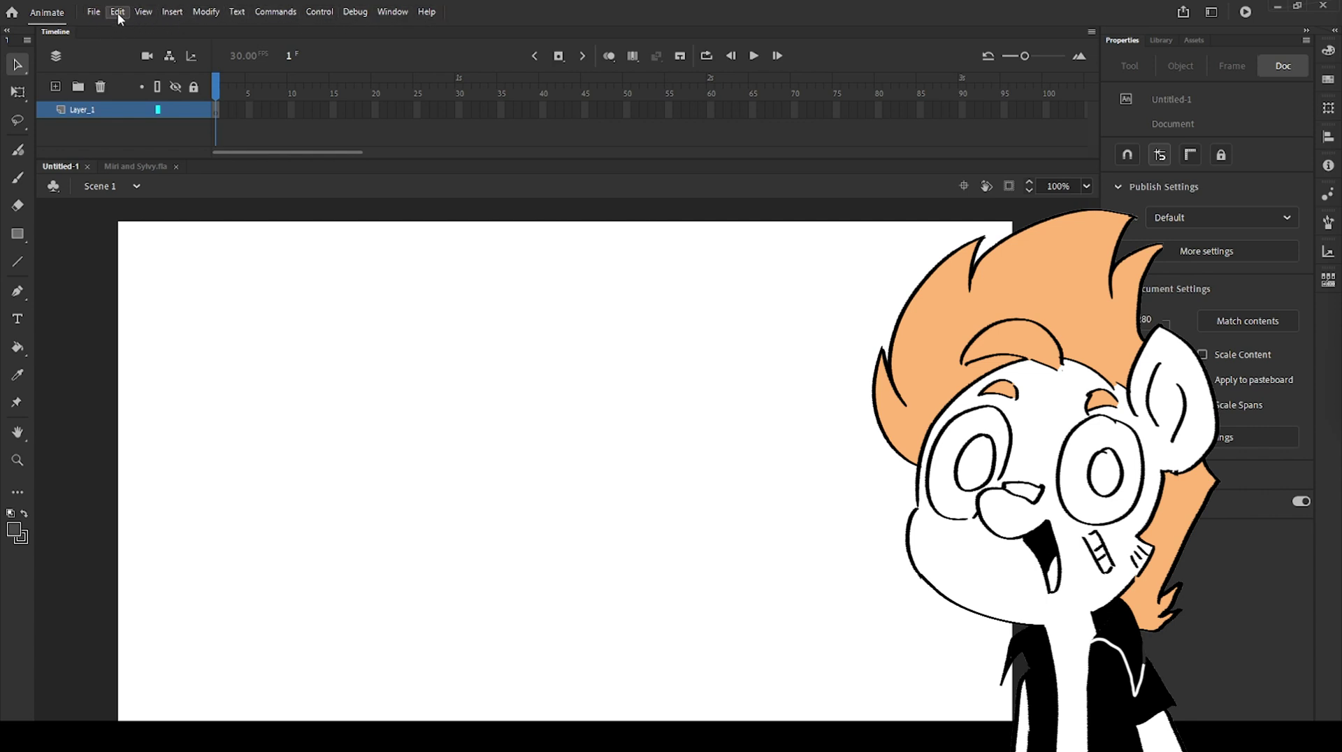
Examine the hardware acceleration options in the document's Publish Settings and close them without making changes
click(95, 12)
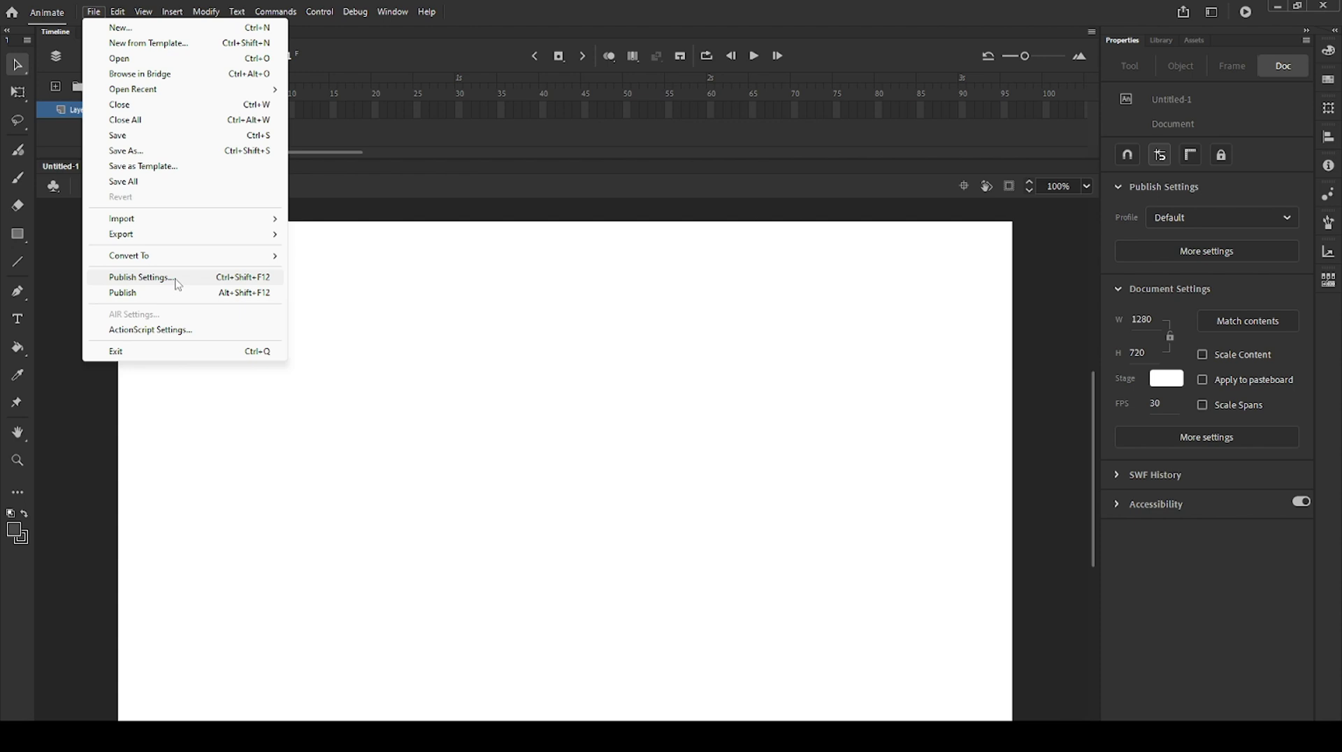
click(140, 277)
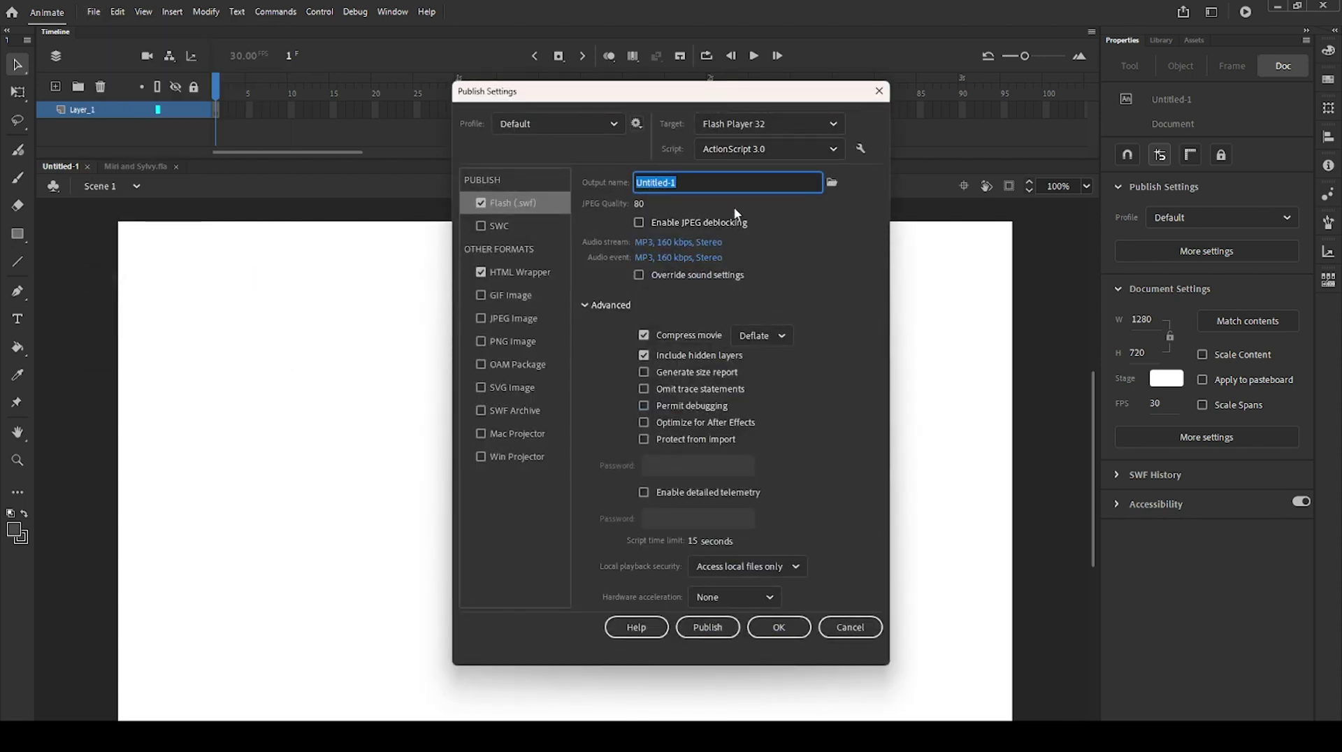
click(732, 601)
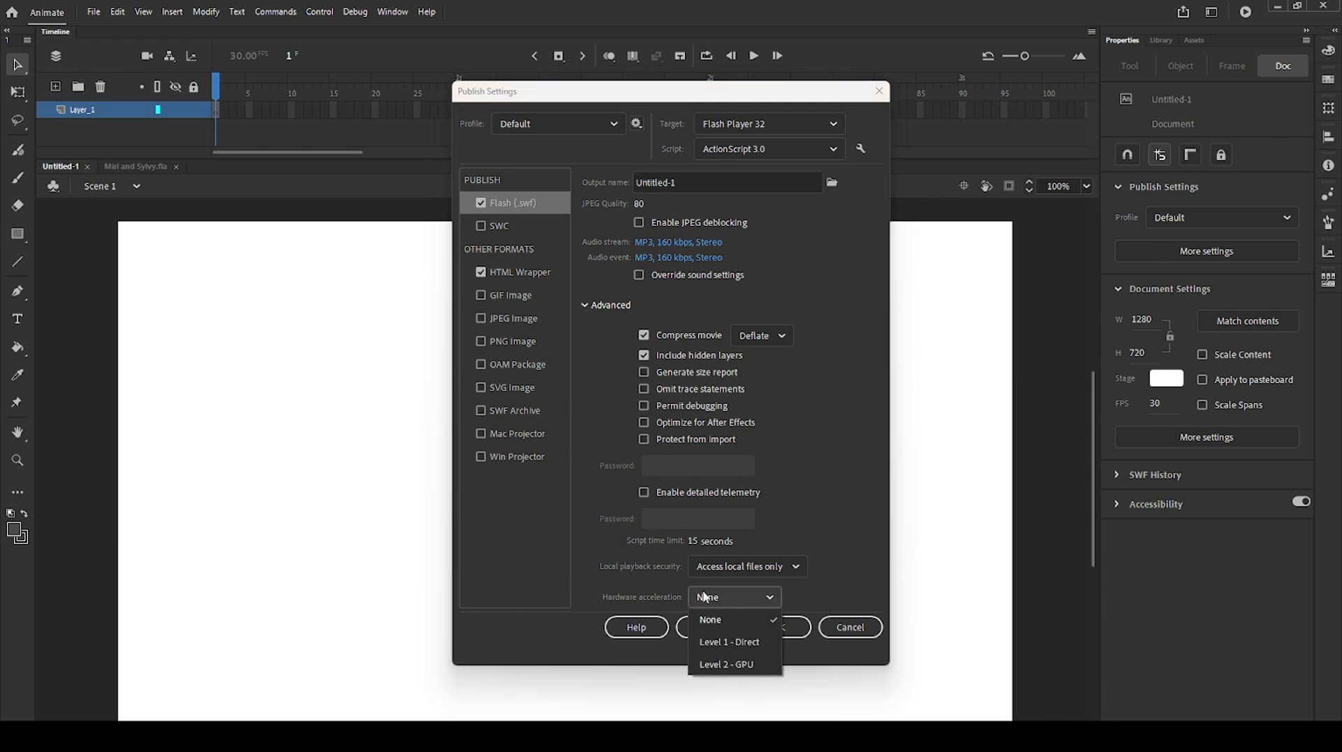
key(Escape)
key(Escape)
Examine the UI Theme and Auto-Recovery options in the General preferences, leaving Auto-Recovery enabled
click(112, 13)
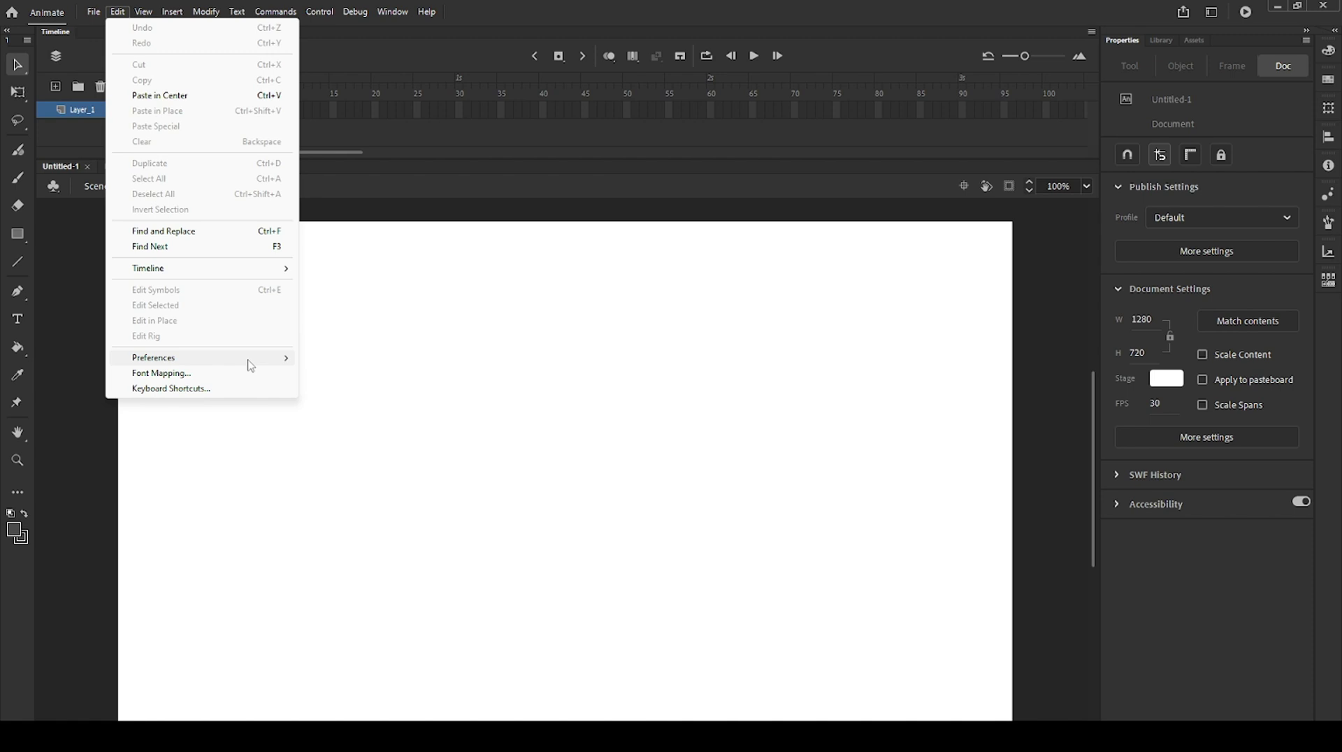
mouse_move(269, 358)
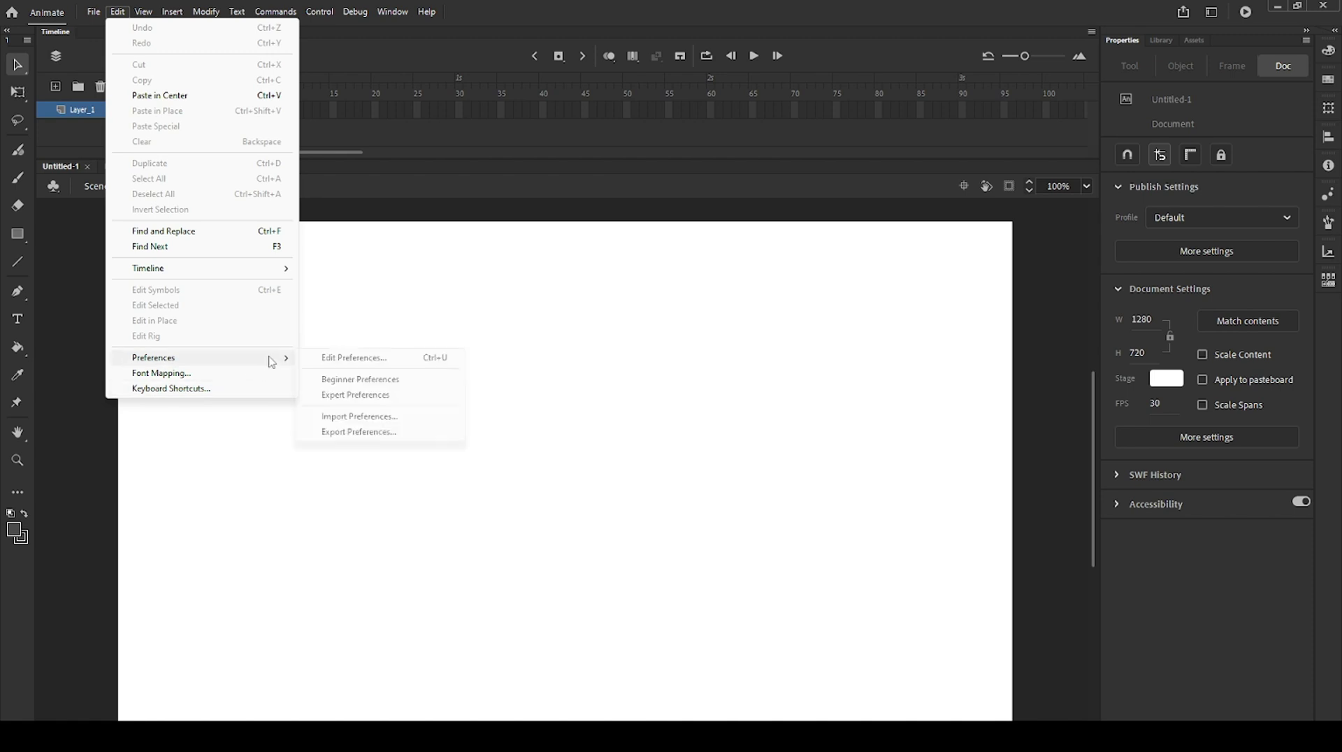
click(350, 361)
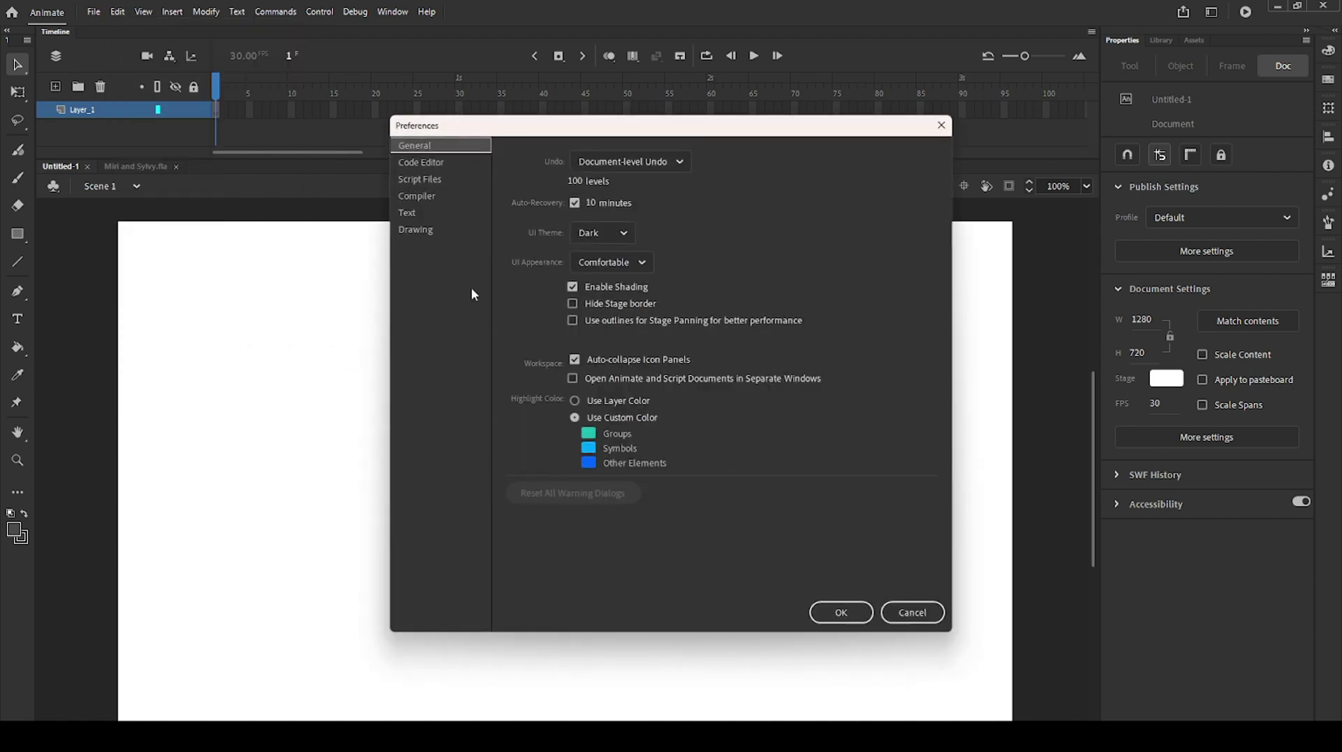
click(601, 233)
click(601, 234)
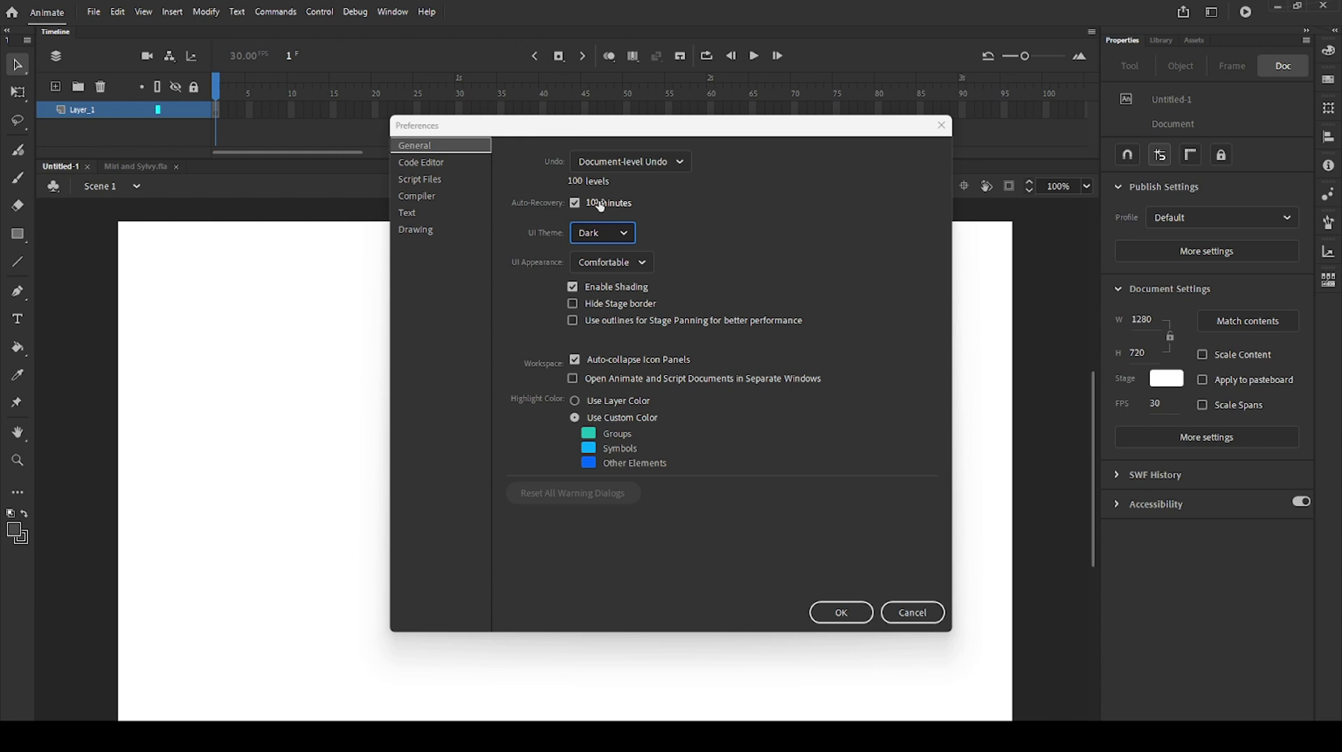
click(575, 203)
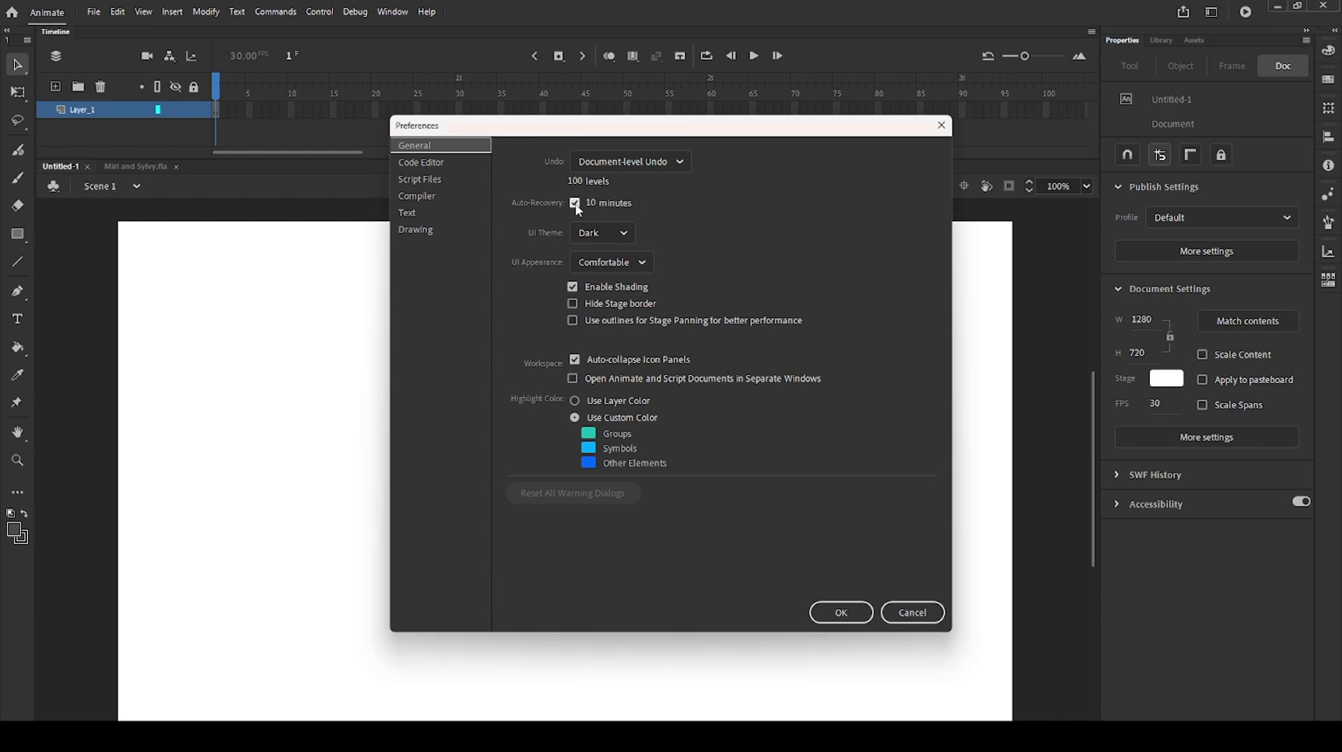
click(576, 204)
Examine the Tablet Input choices in the Drawing preferences
click(431, 235)
click(622, 404)
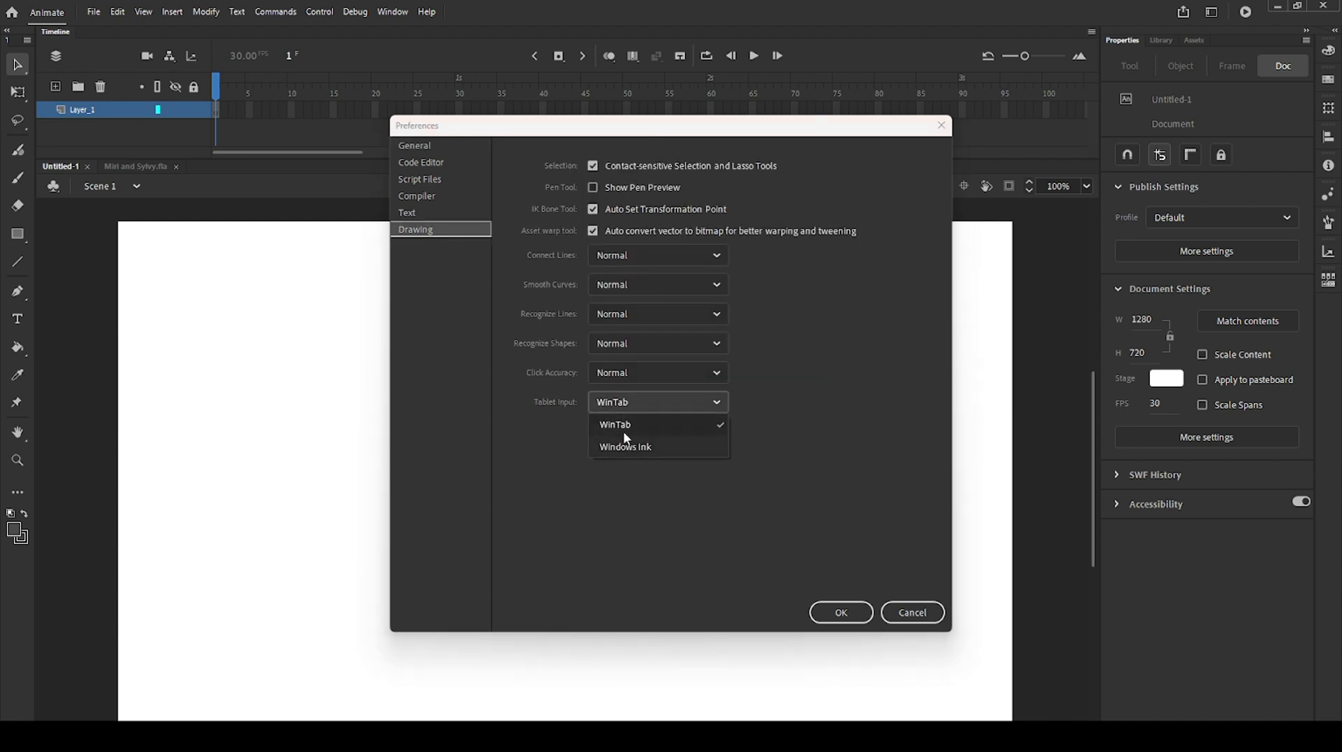
click(620, 402)
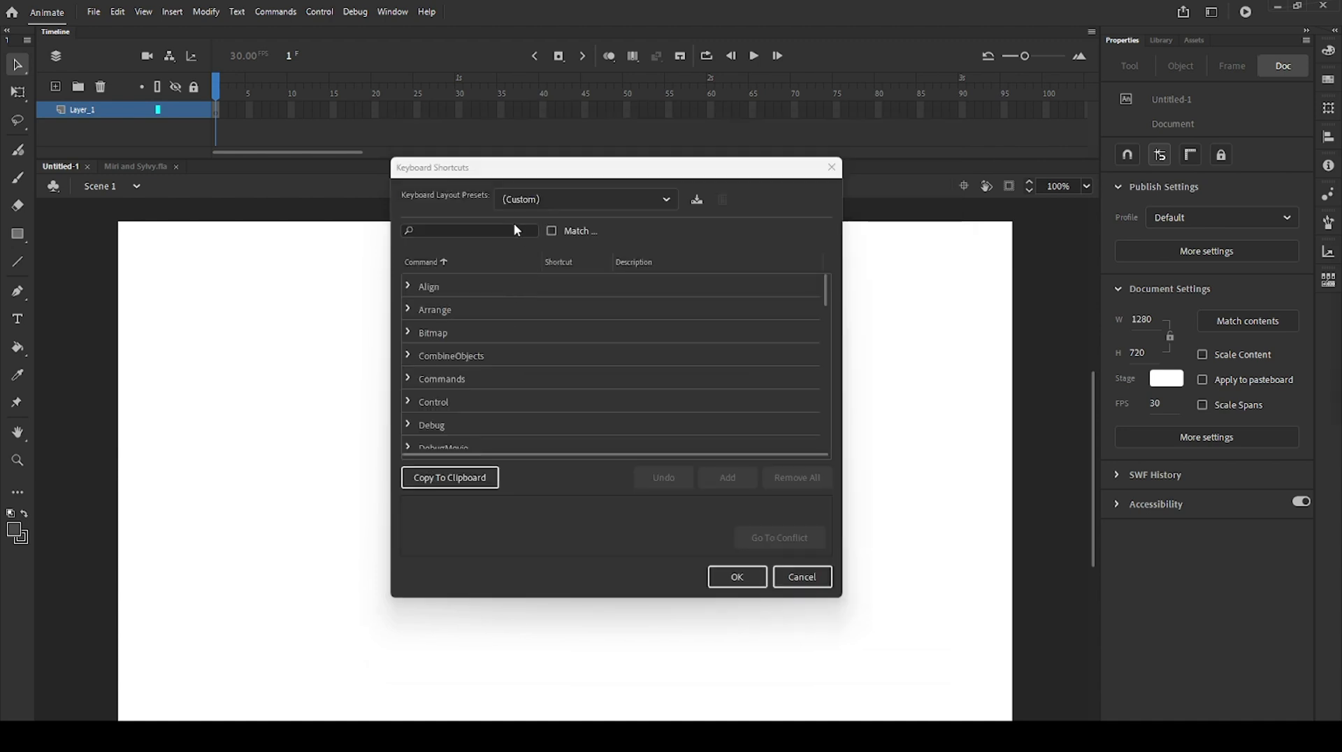
Look up the keyboard shortcuts for the Classic Brush and Convert Lines To Fills by searching "brush" and "convert line"
text(brush)
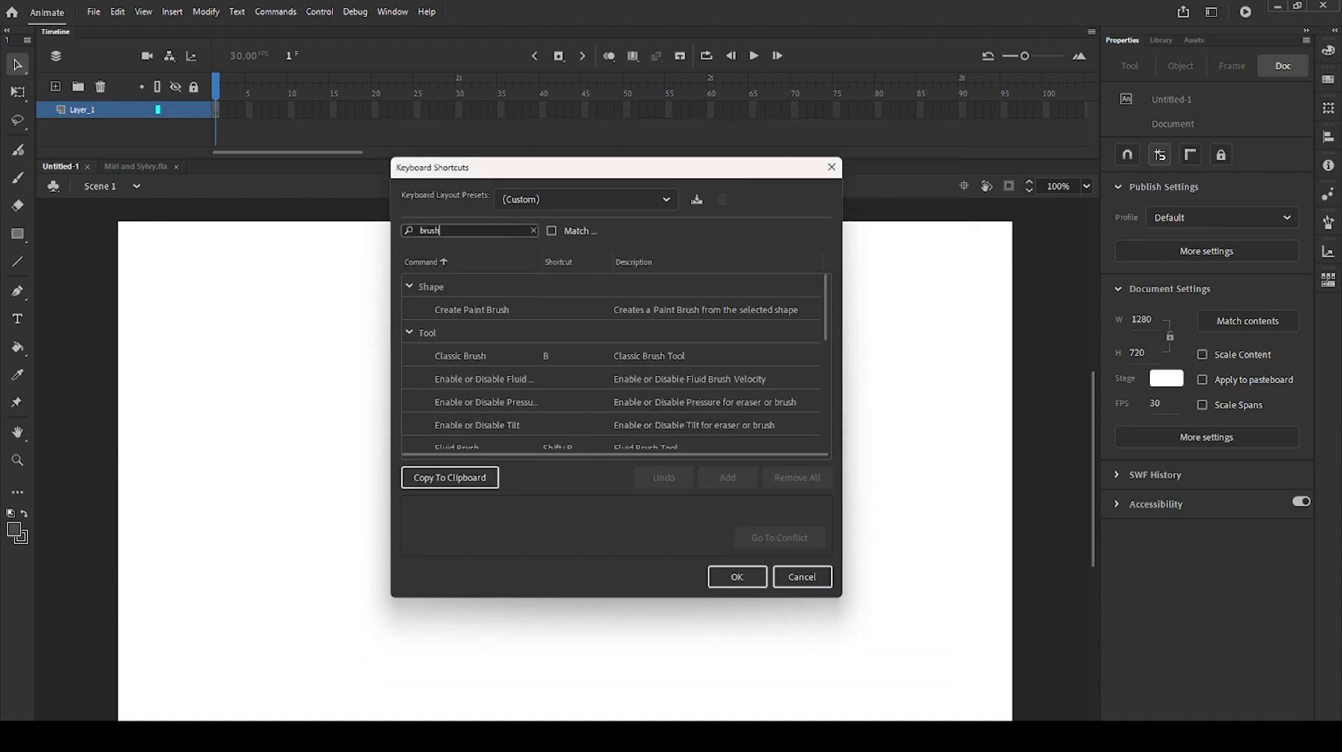
scroll(701, 327, down, 5)
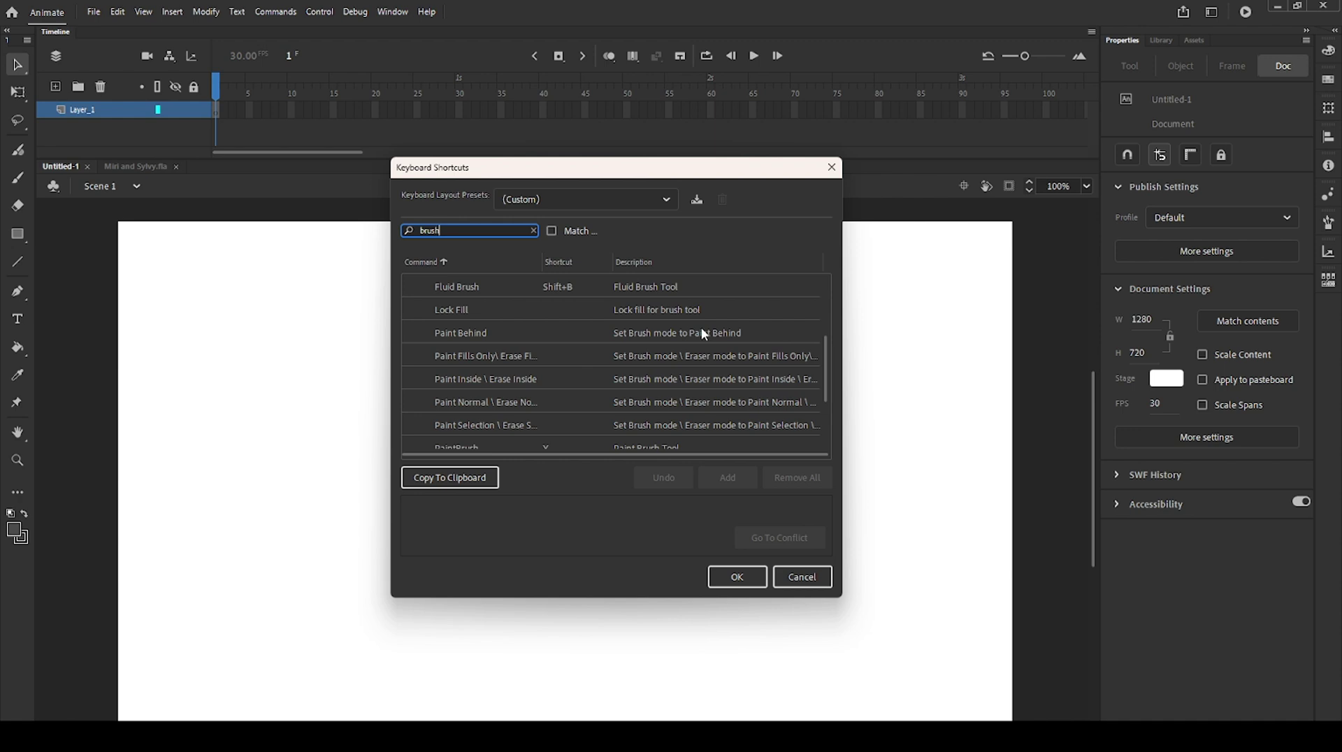
scroll(629, 364, up, 5)
click(549, 357)
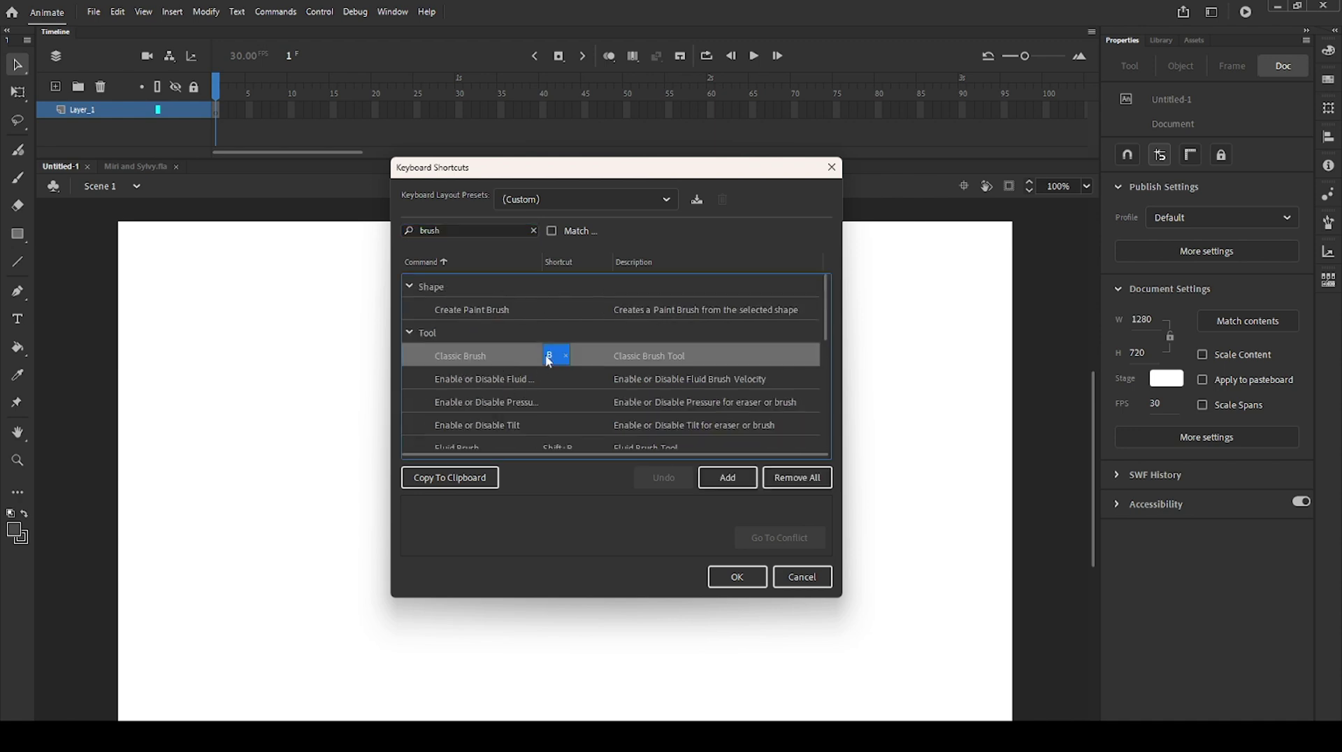
double_click(430, 231)
text(convert line)
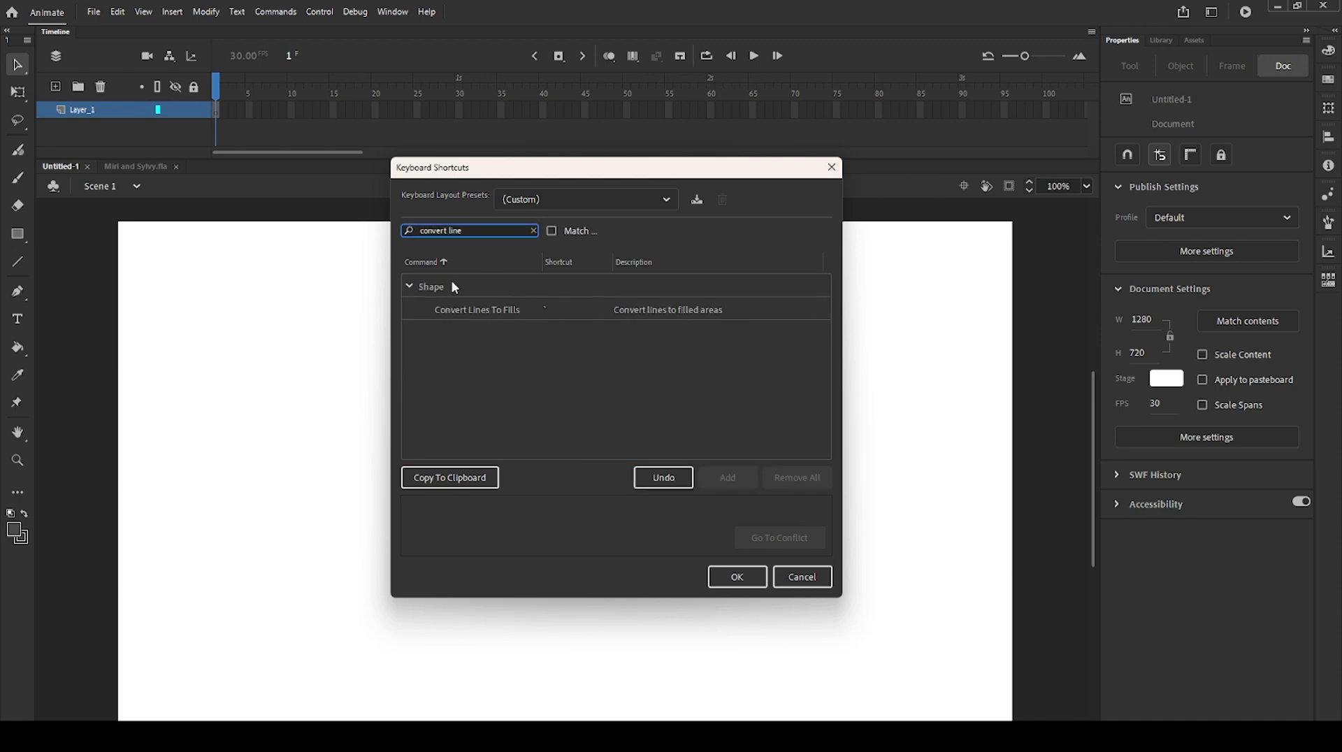
click(549, 310)
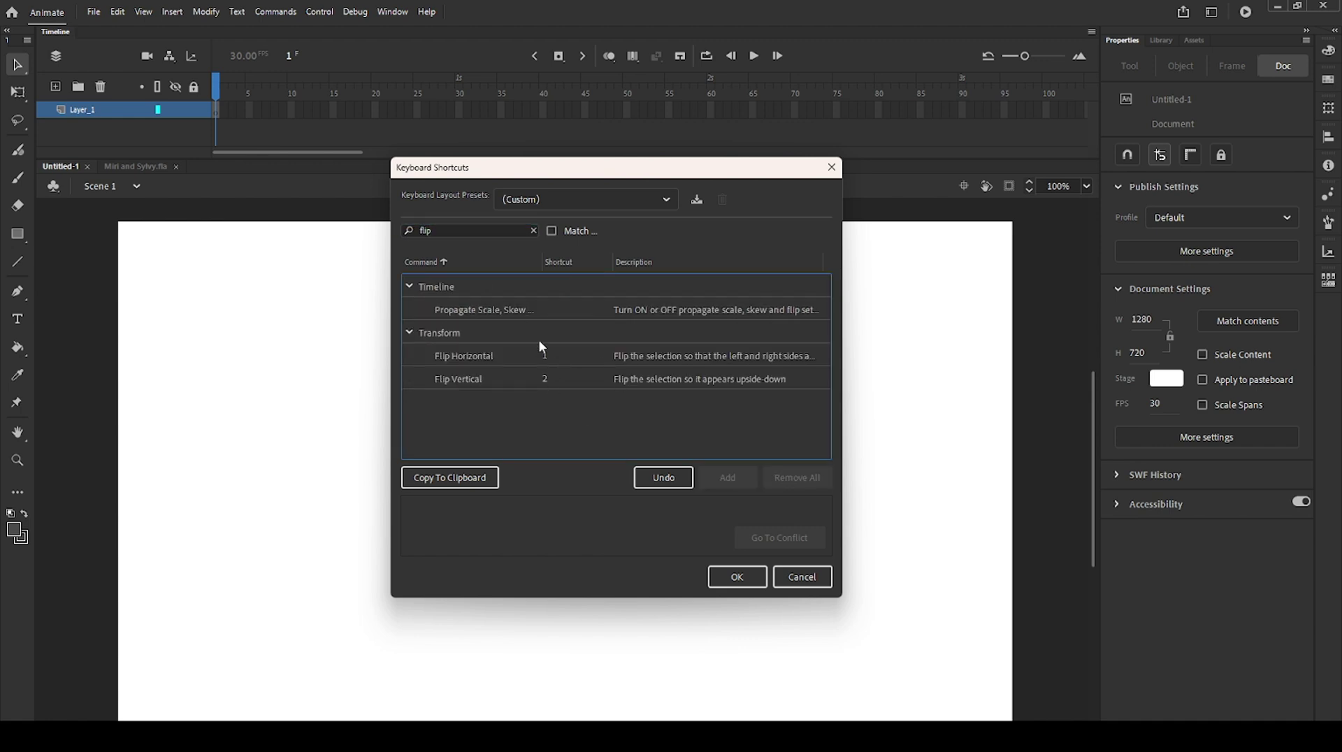
Look up the keyboard shortcuts for the commands matching "lasso" and "free"
double_click(428, 230)
text(lass)
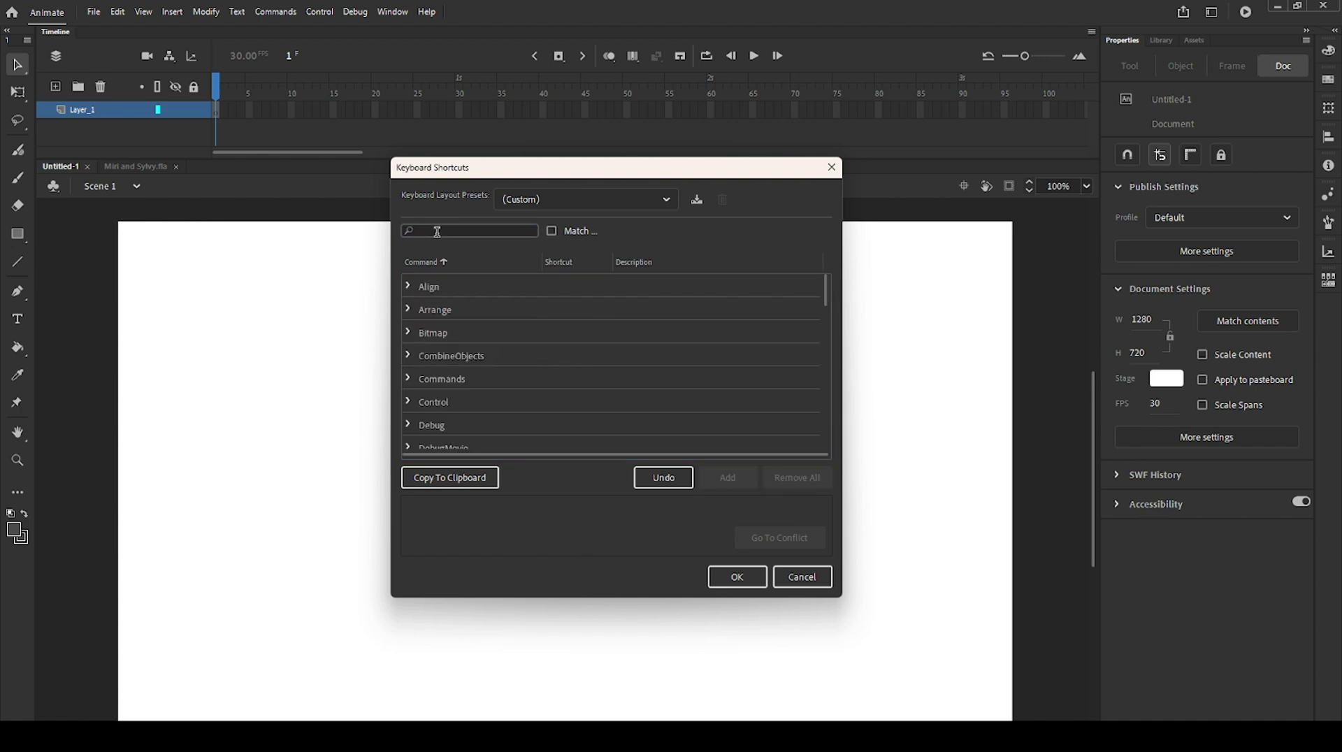
text(o)
click(548, 310)
double_click(427, 230)
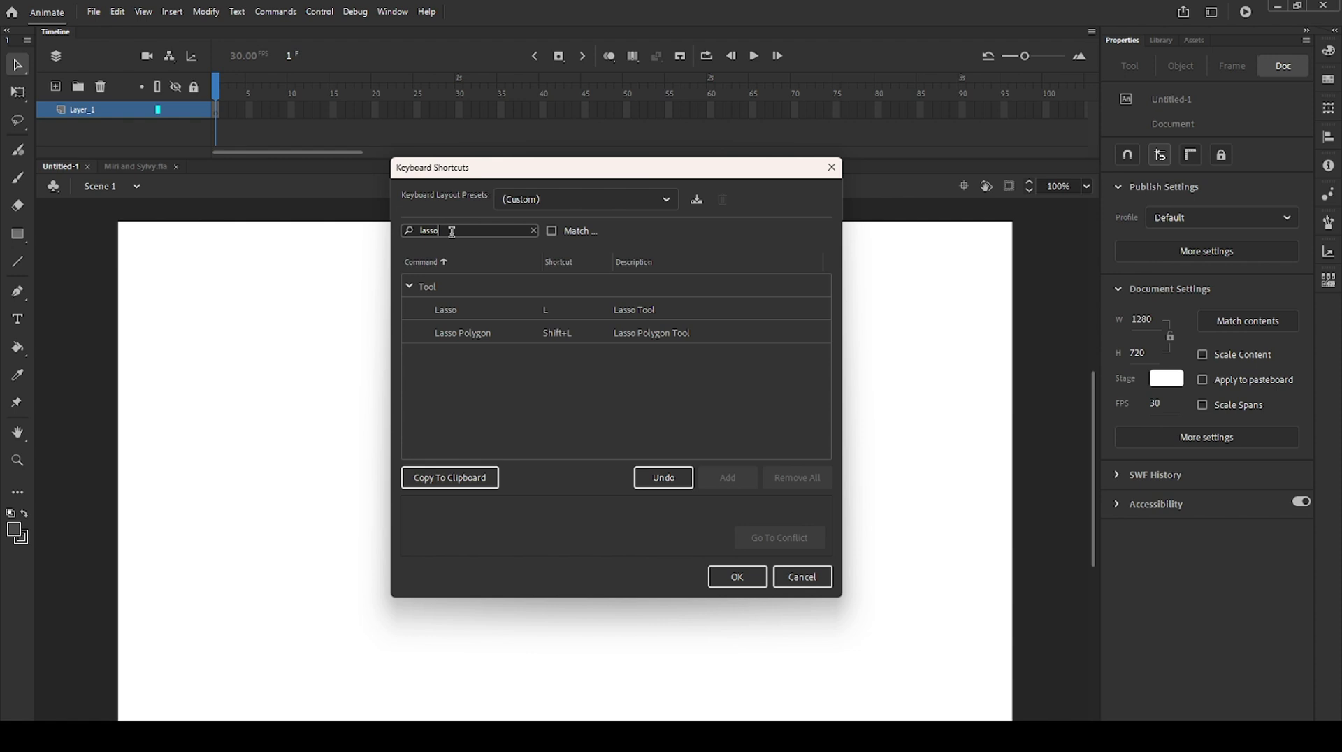
text(free)
click(548, 311)
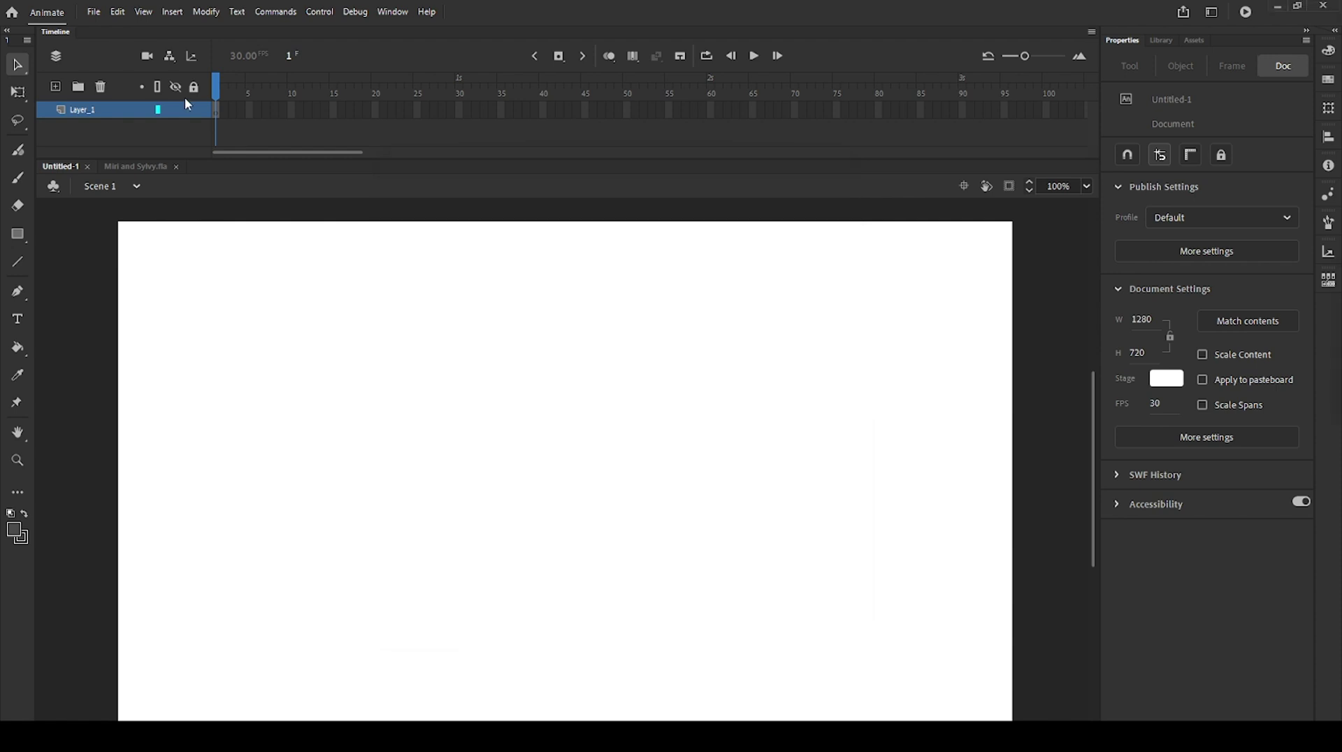
Show the grid over the stage and hide it again
click(144, 12)
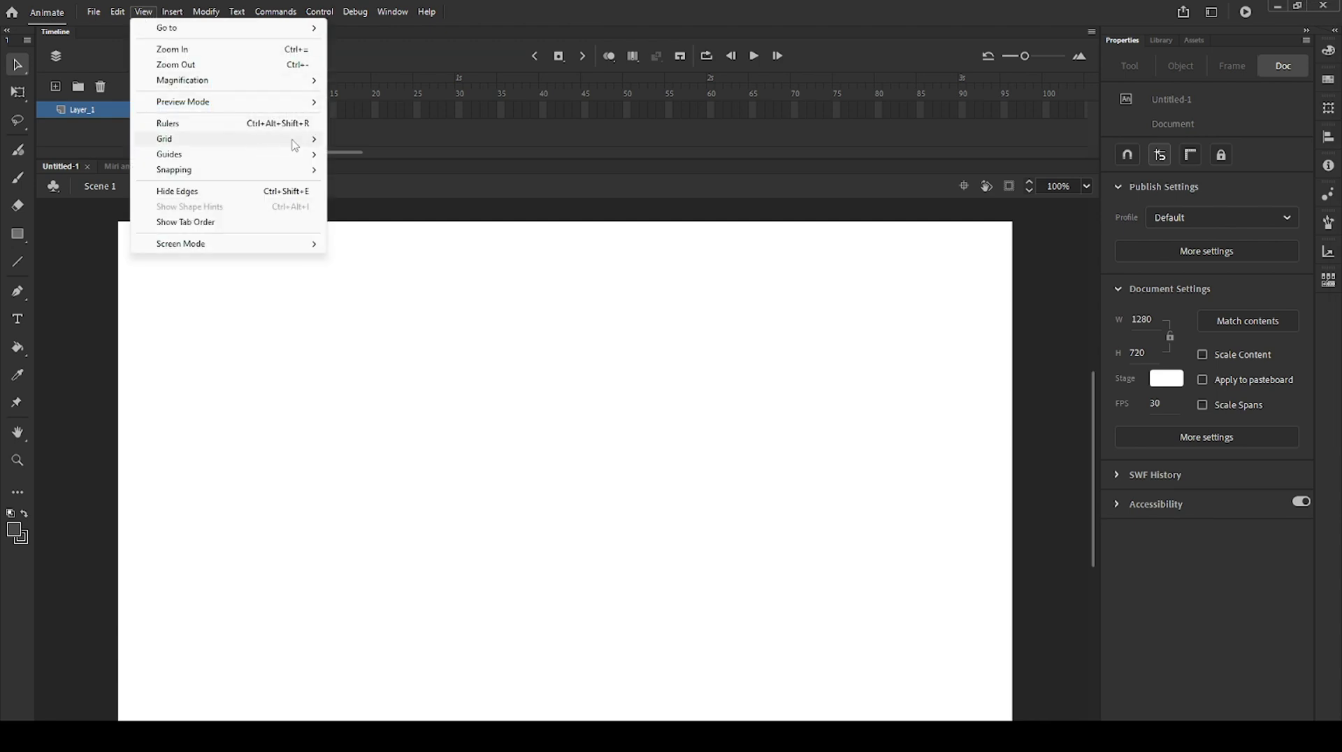
mouse_move(295, 144)
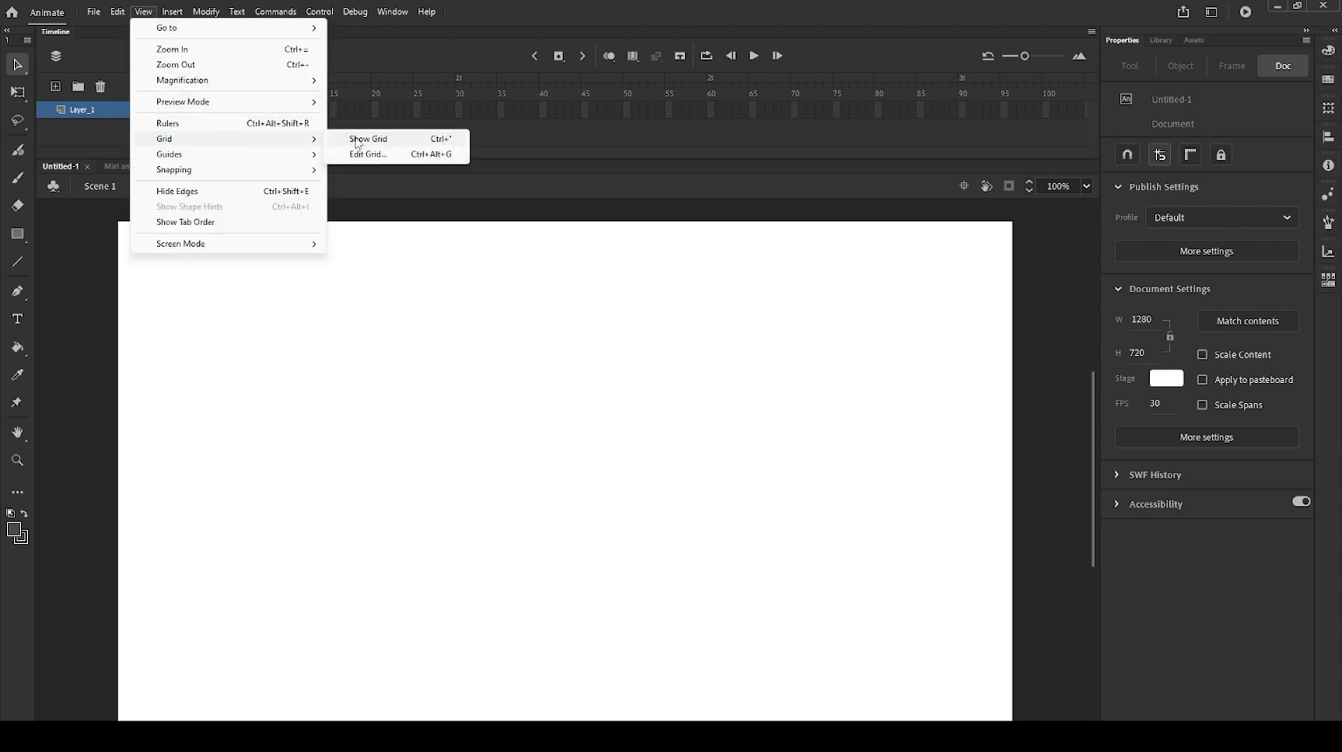
click(357, 139)
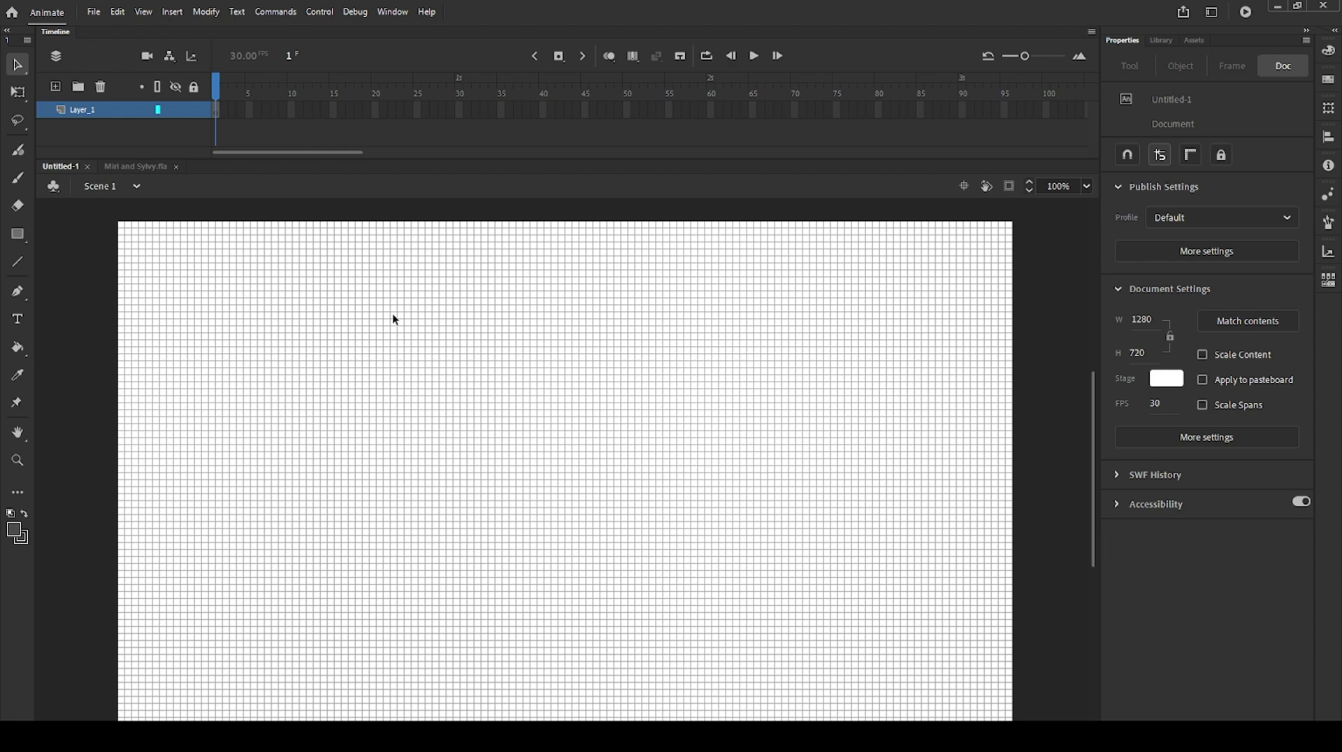
click(143, 12)
mouse_move(237, 142)
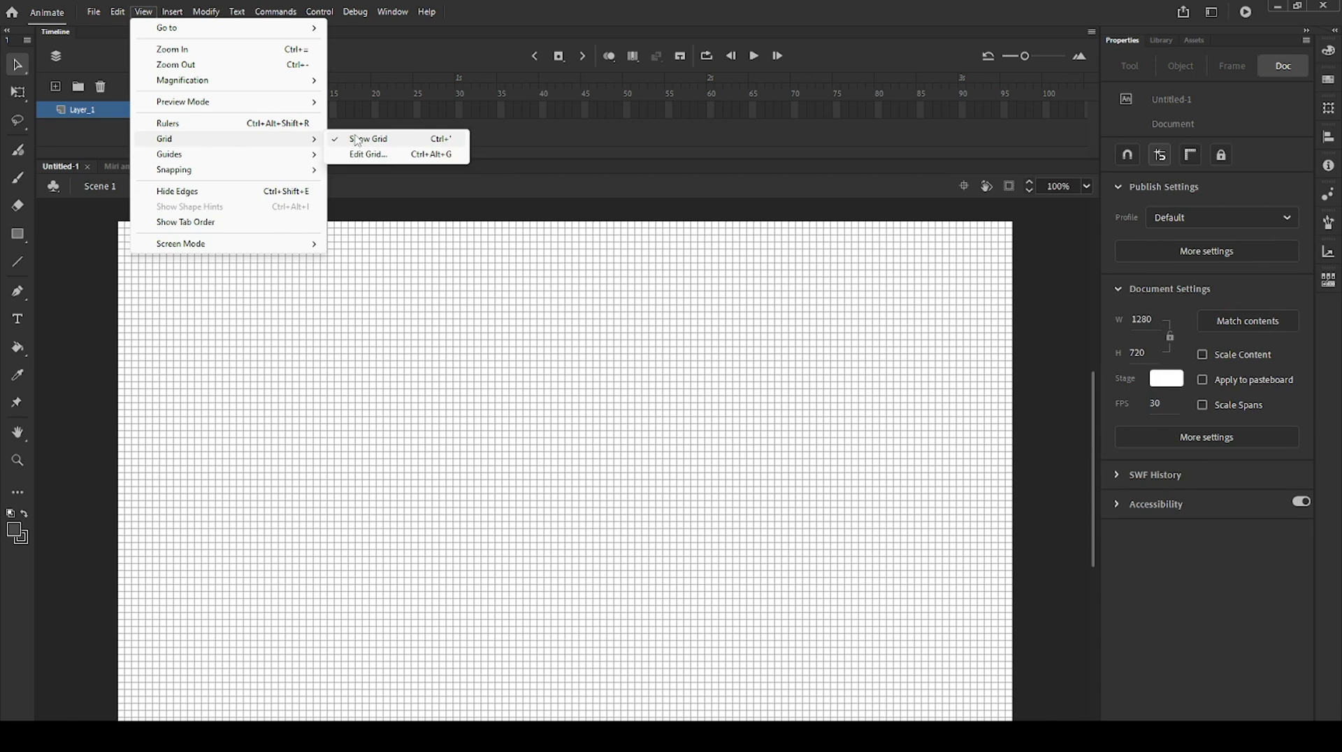
click(304, 316)
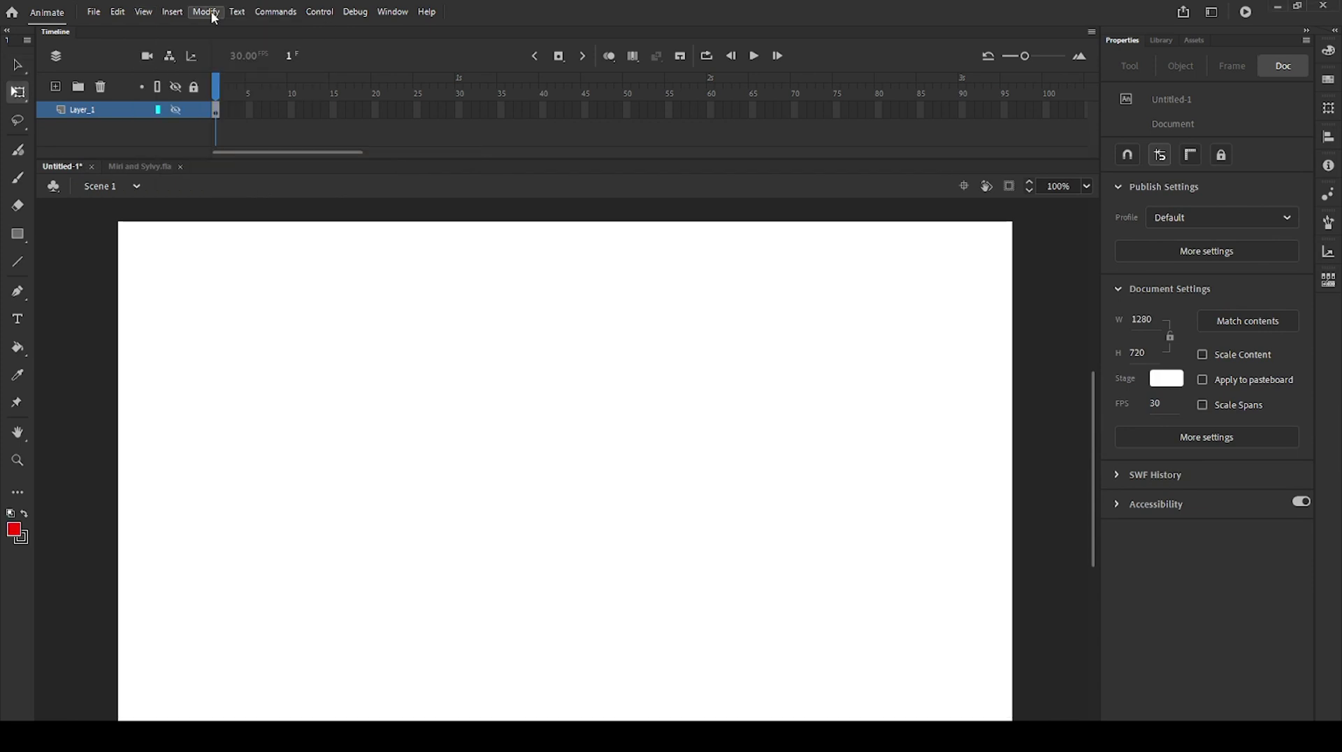
Unhide Layer_1 and bend the black curved line on the stage
click(207, 12)
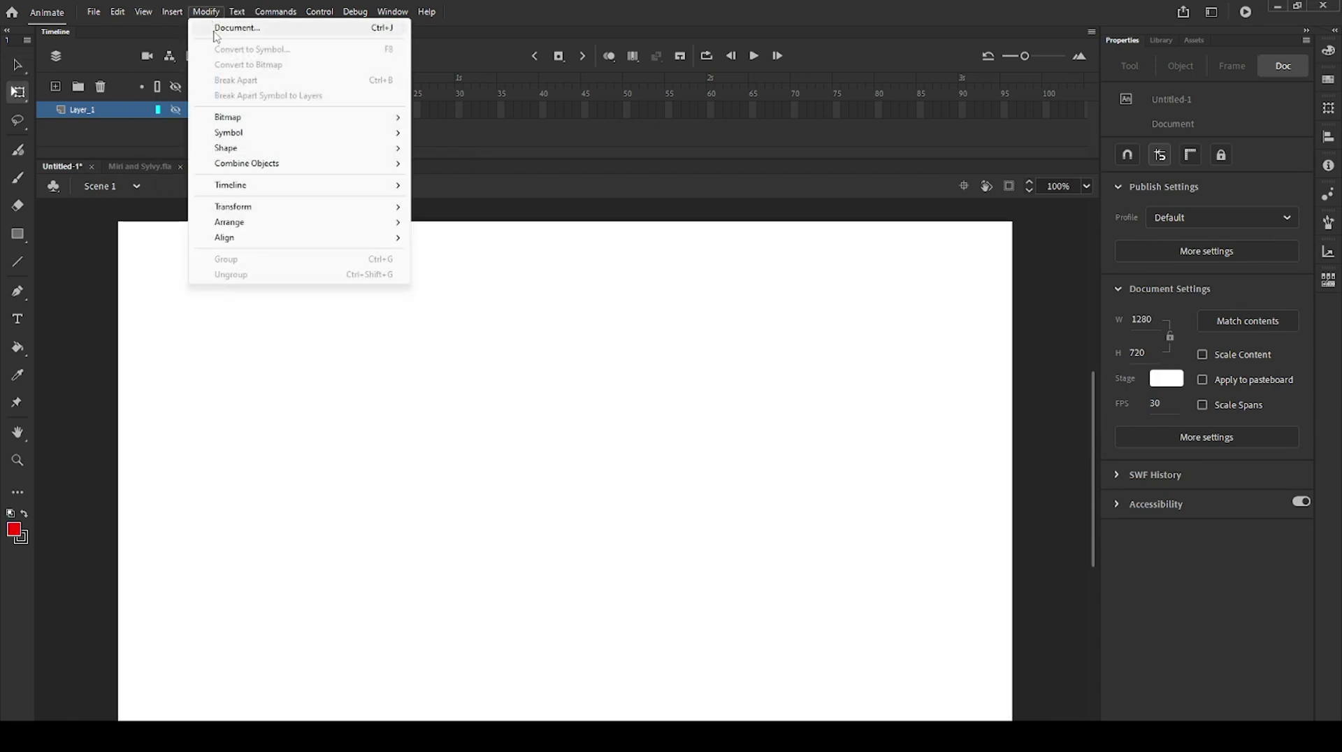
mouse_move(392, 148)
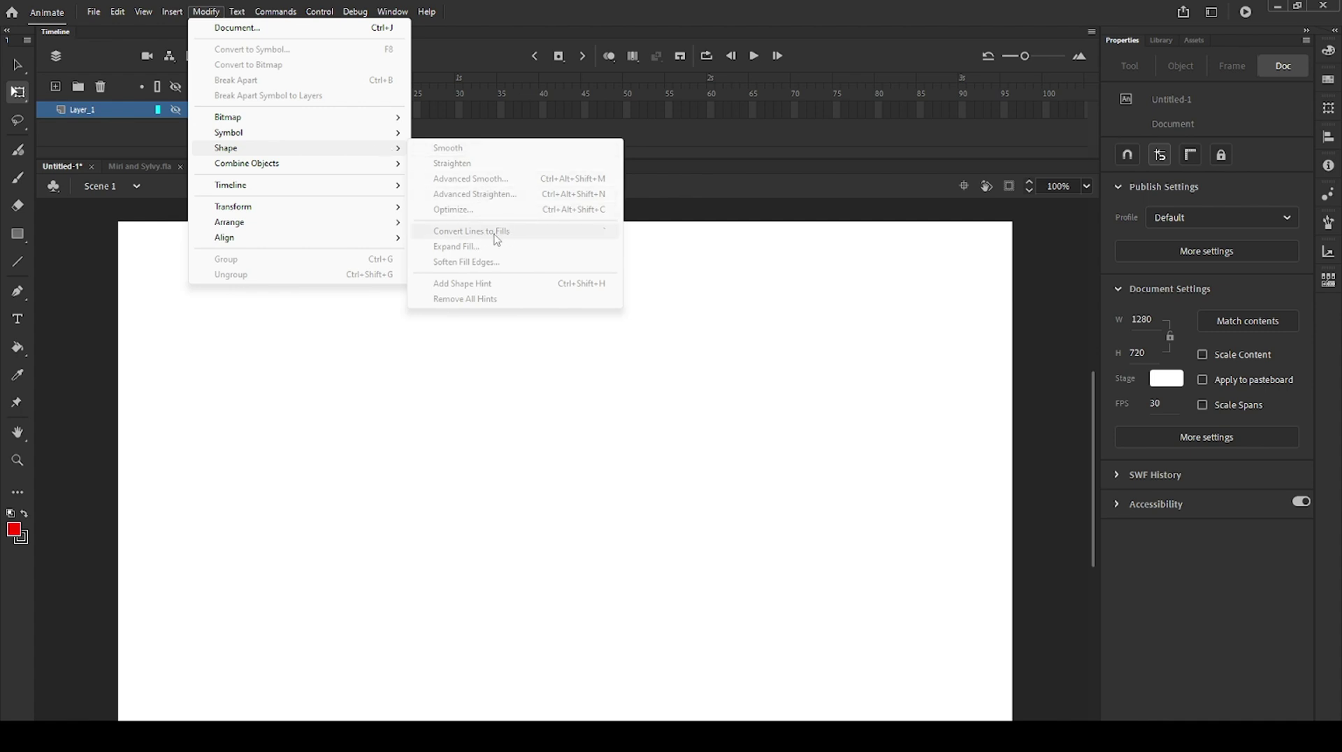
click(175, 109)
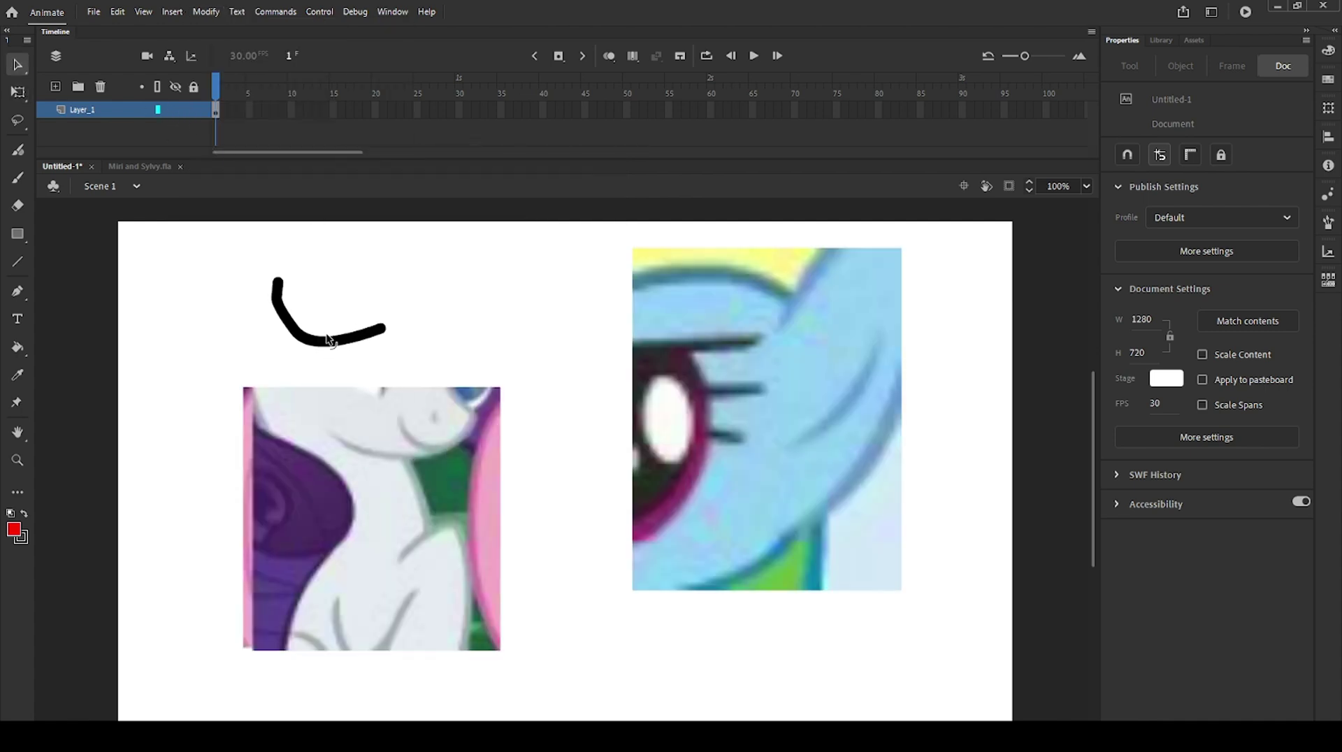
drag(329, 338, 404, 345)
Convert the black curved line to a fill with Convert Lines to Fills and pull its right end outward
click(389, 342)
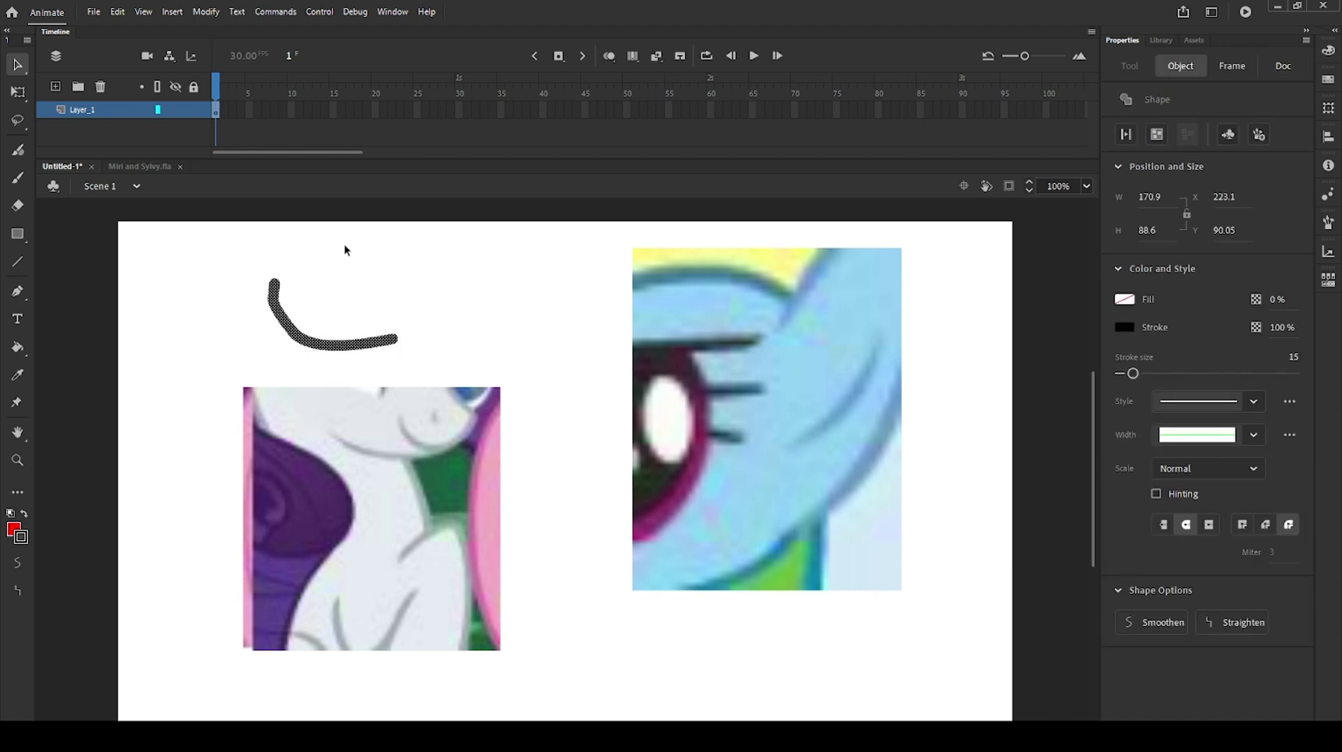
click(205, 12)
mouse_move(380, 149)
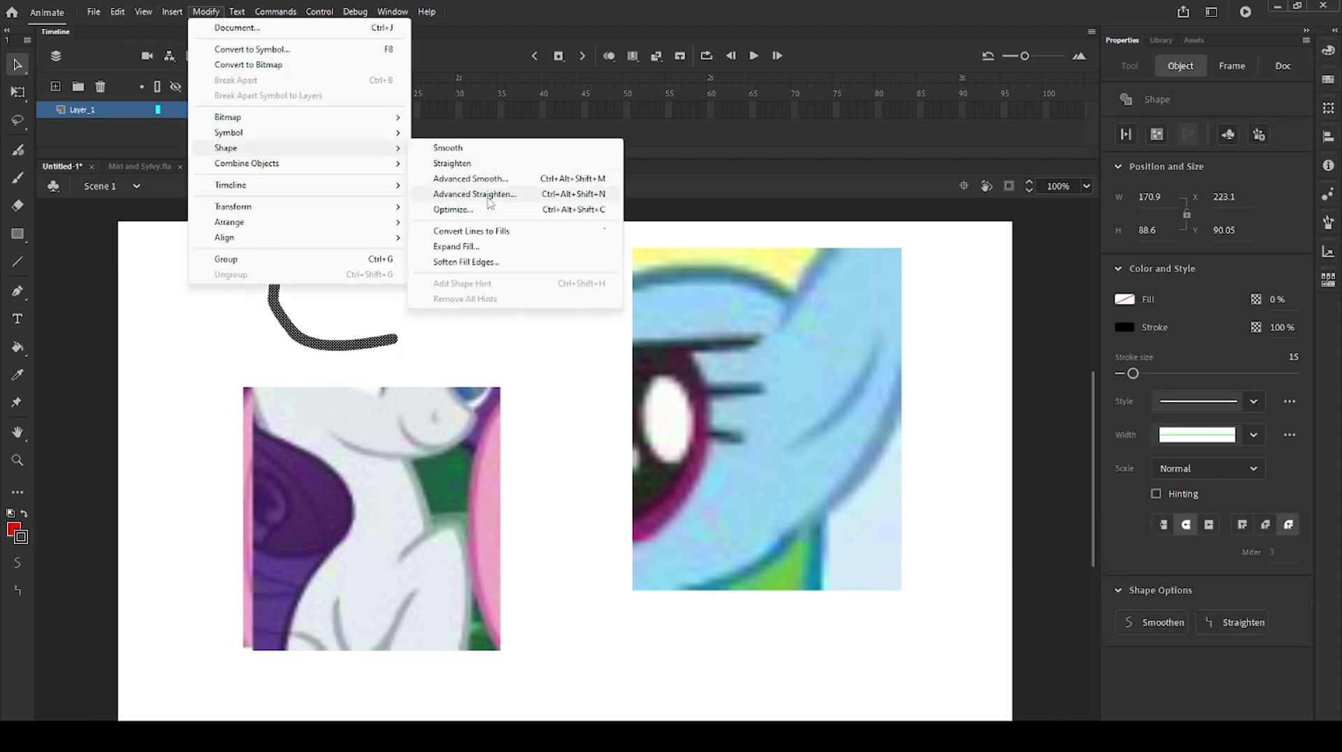
click(494, 232)
click(459, 278)
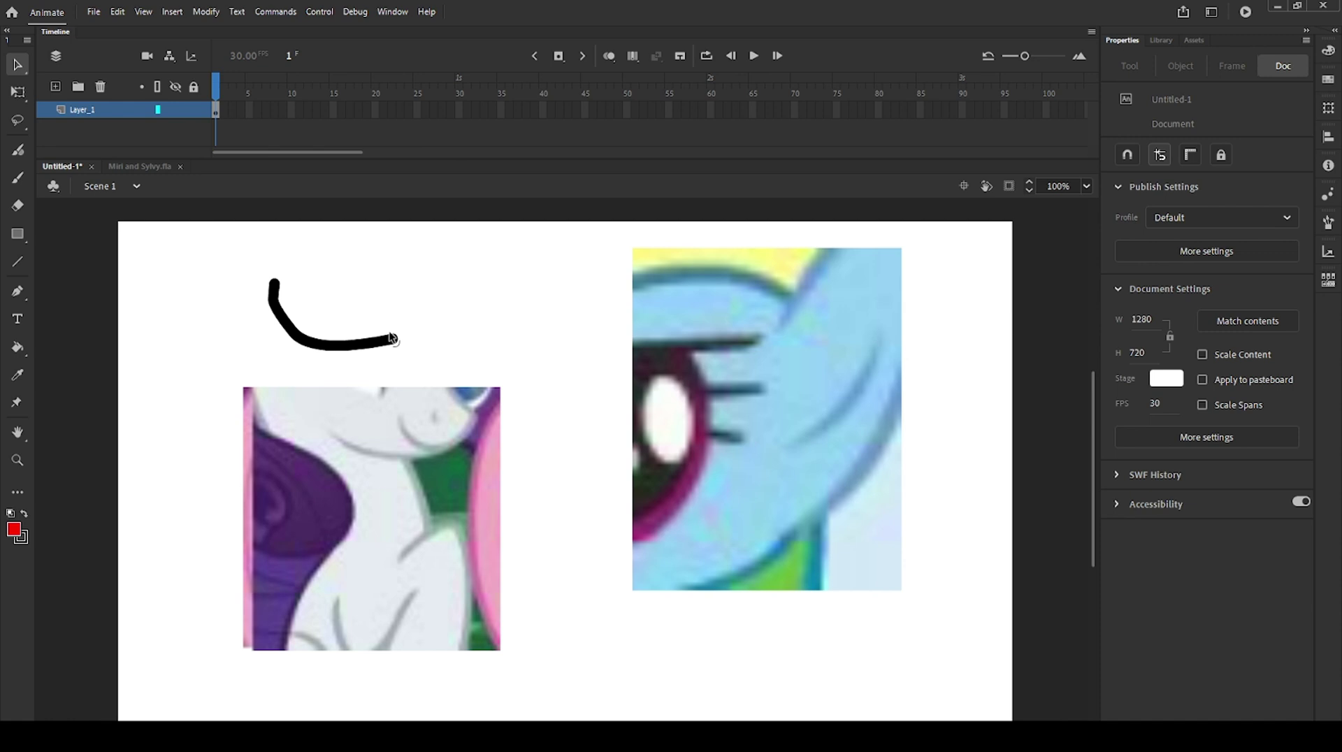
drag(392, 338, 438, 336)
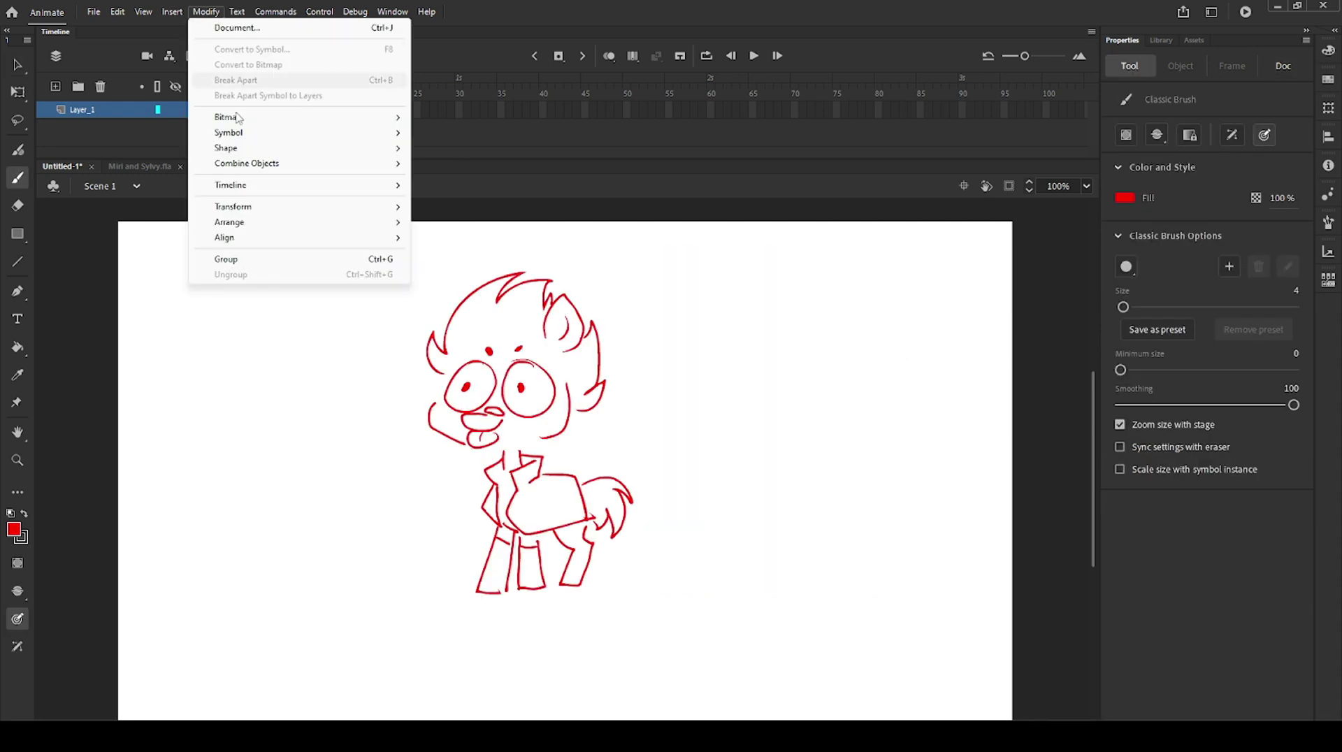
Flip the whole red character sketch vertically and undo the flip
mouse_move(299, 207)
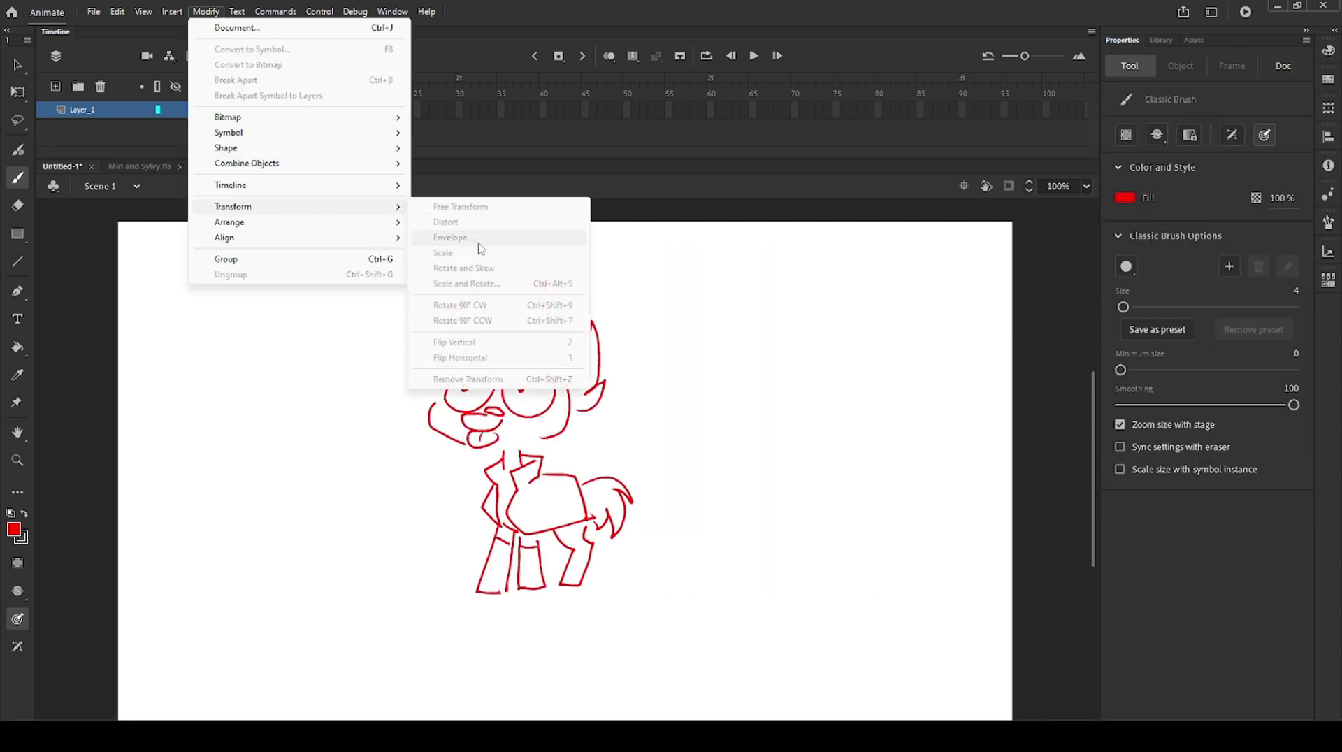
key(Escape)
key(v)
drag(354, 245, 735, 659)
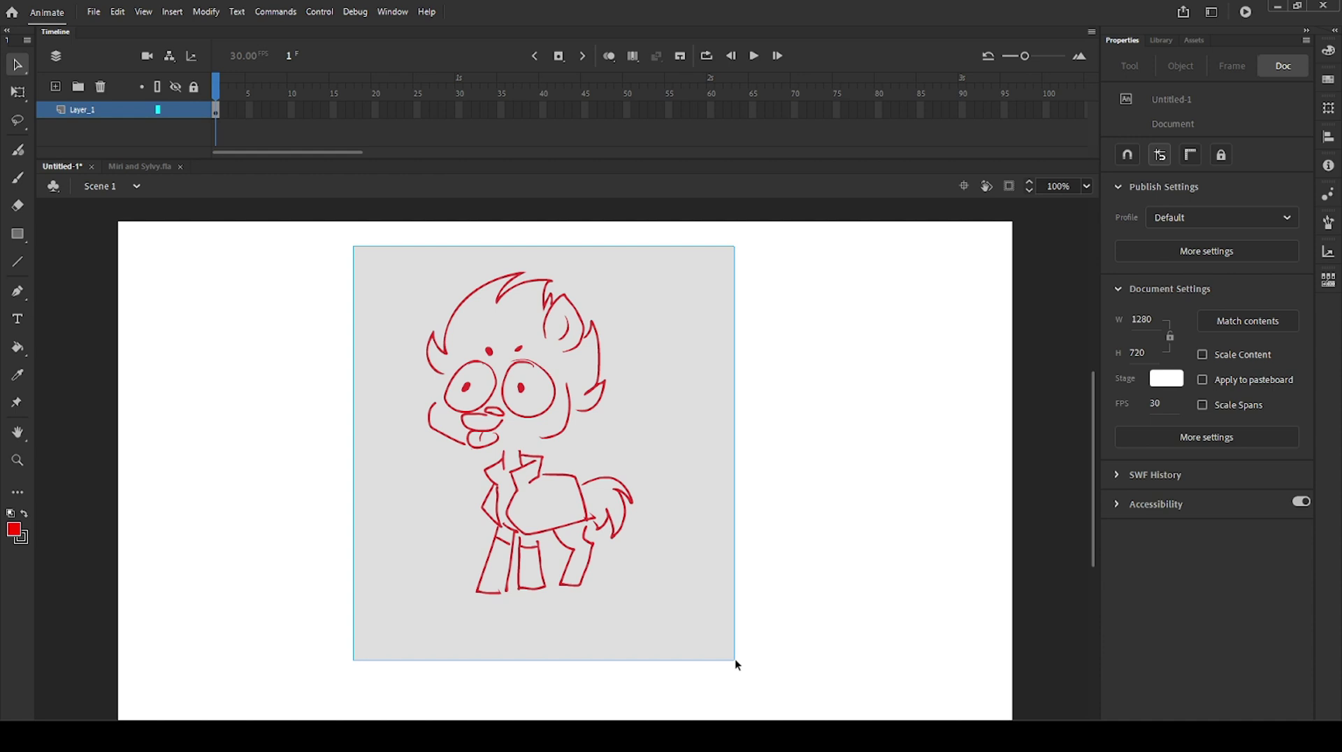
click(219, 13)
mouse_move(358, 208)
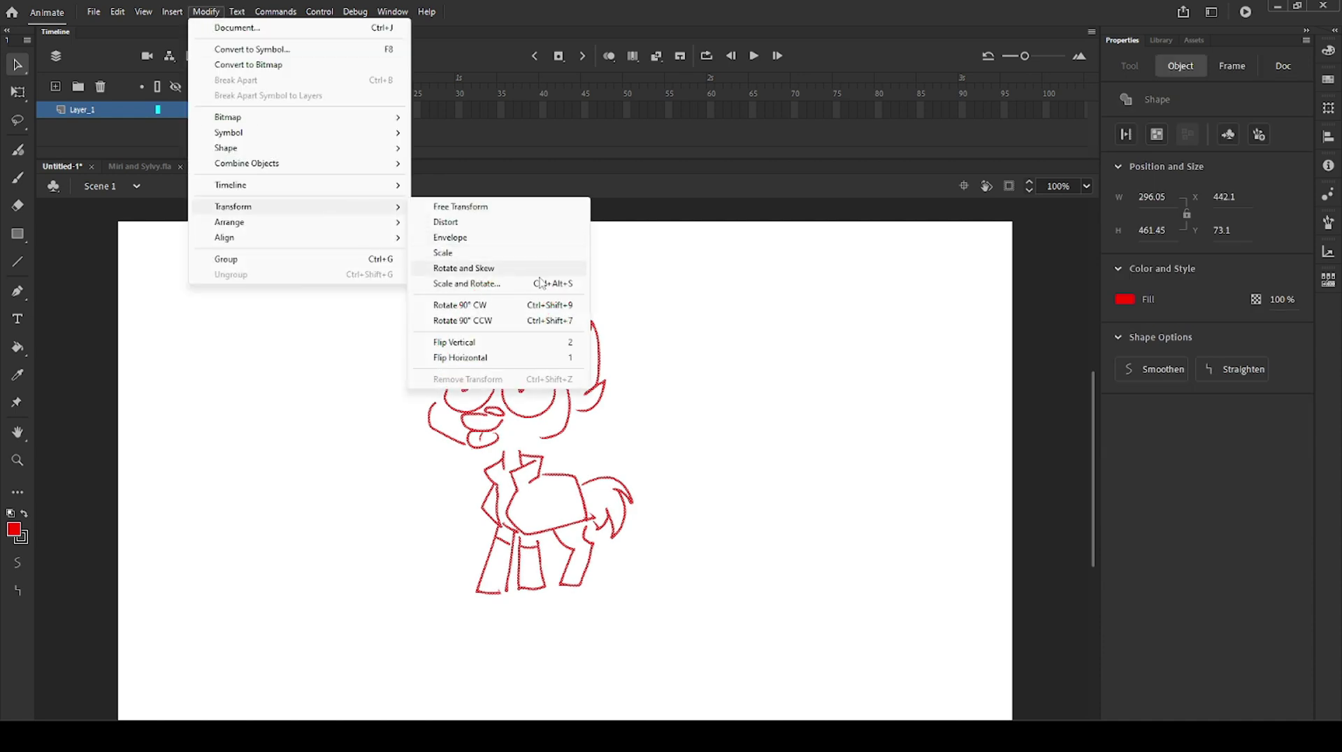
click(533, 342)
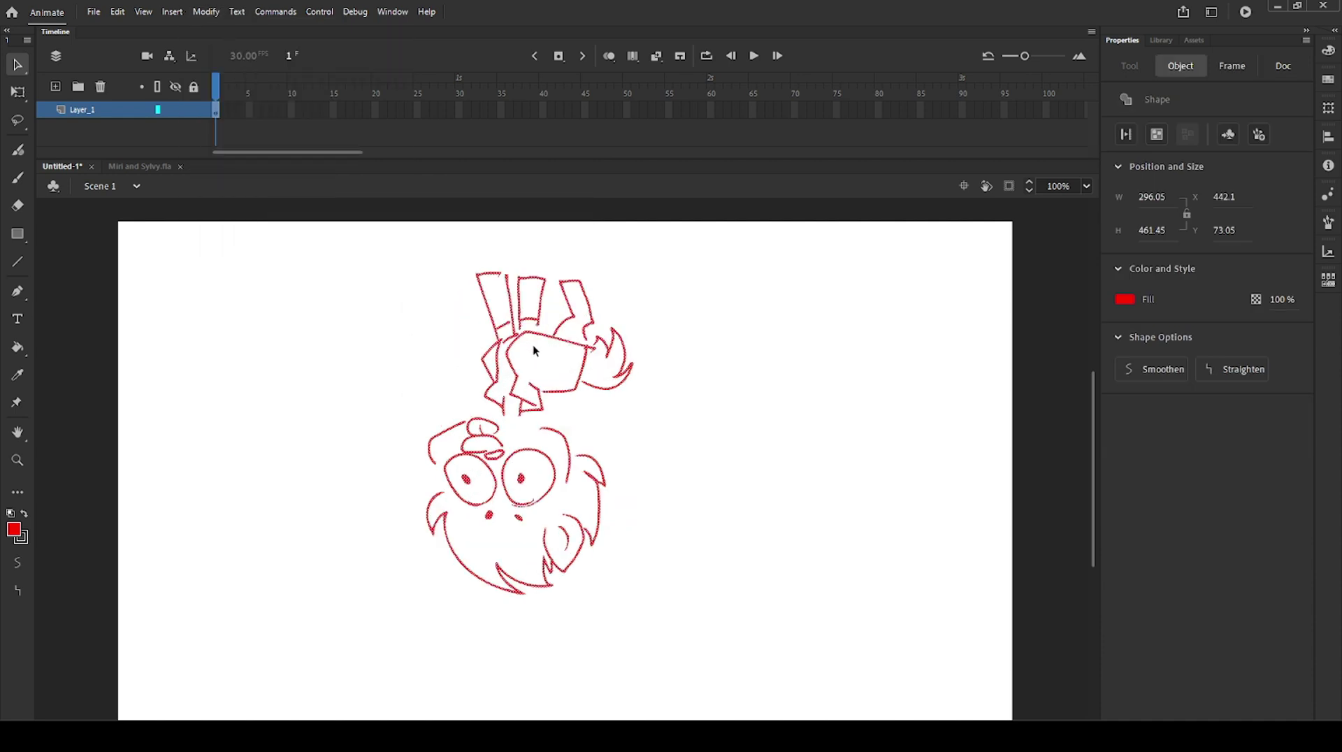
key(ctrl+z)
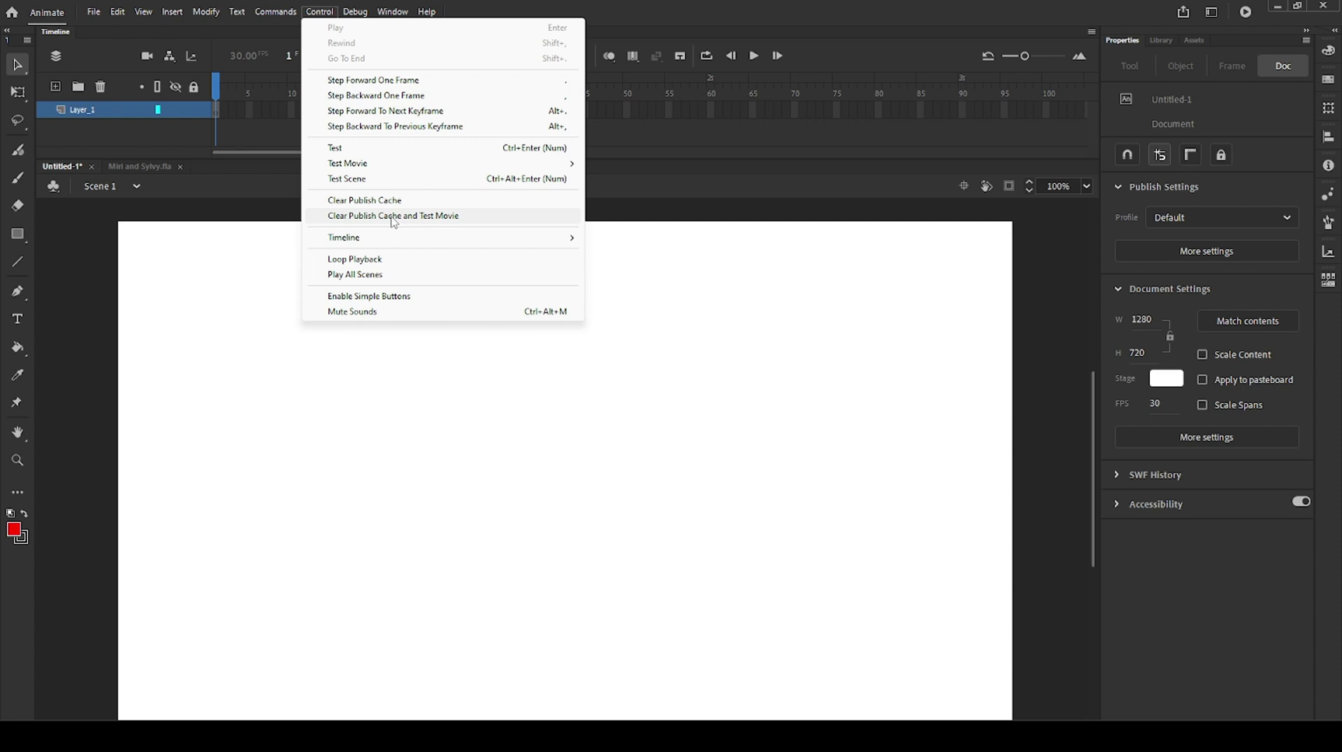
Test the Untitled-1 movie in the preview window and close the preview
click(532, 148)
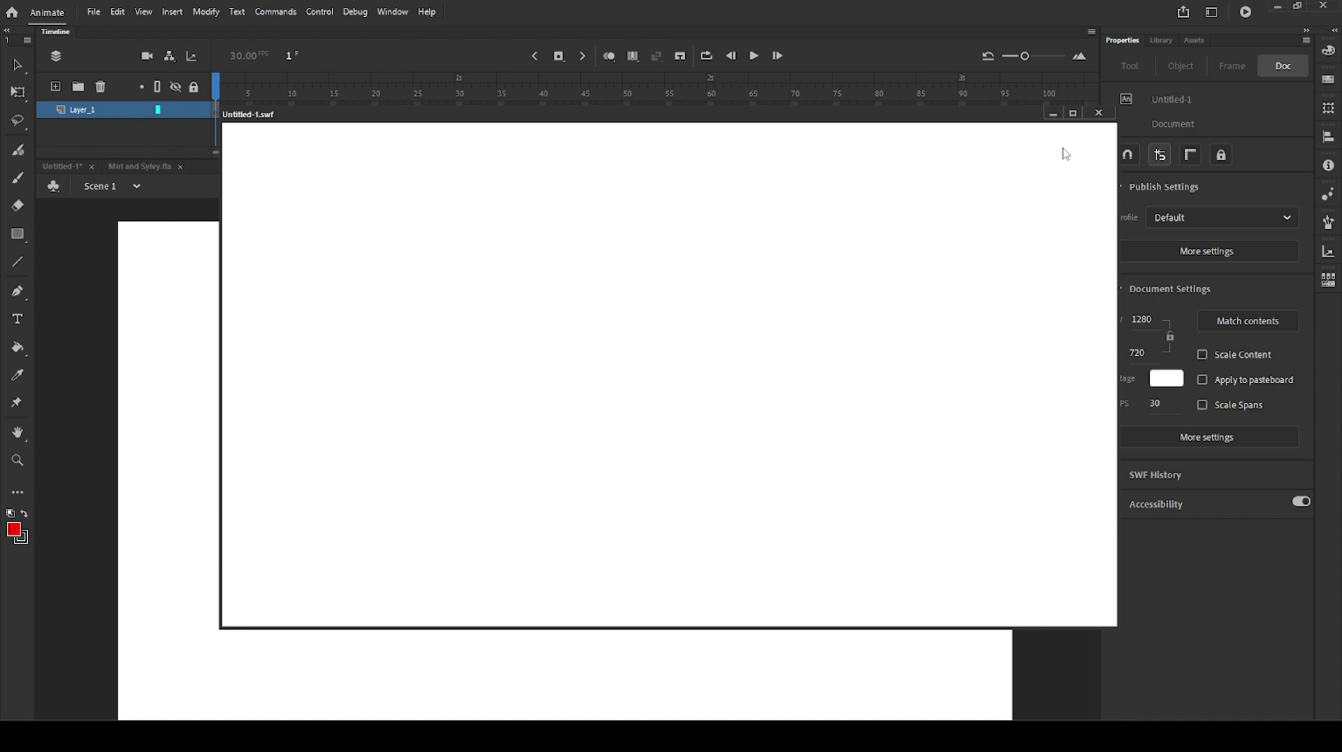
click(1099, 118)
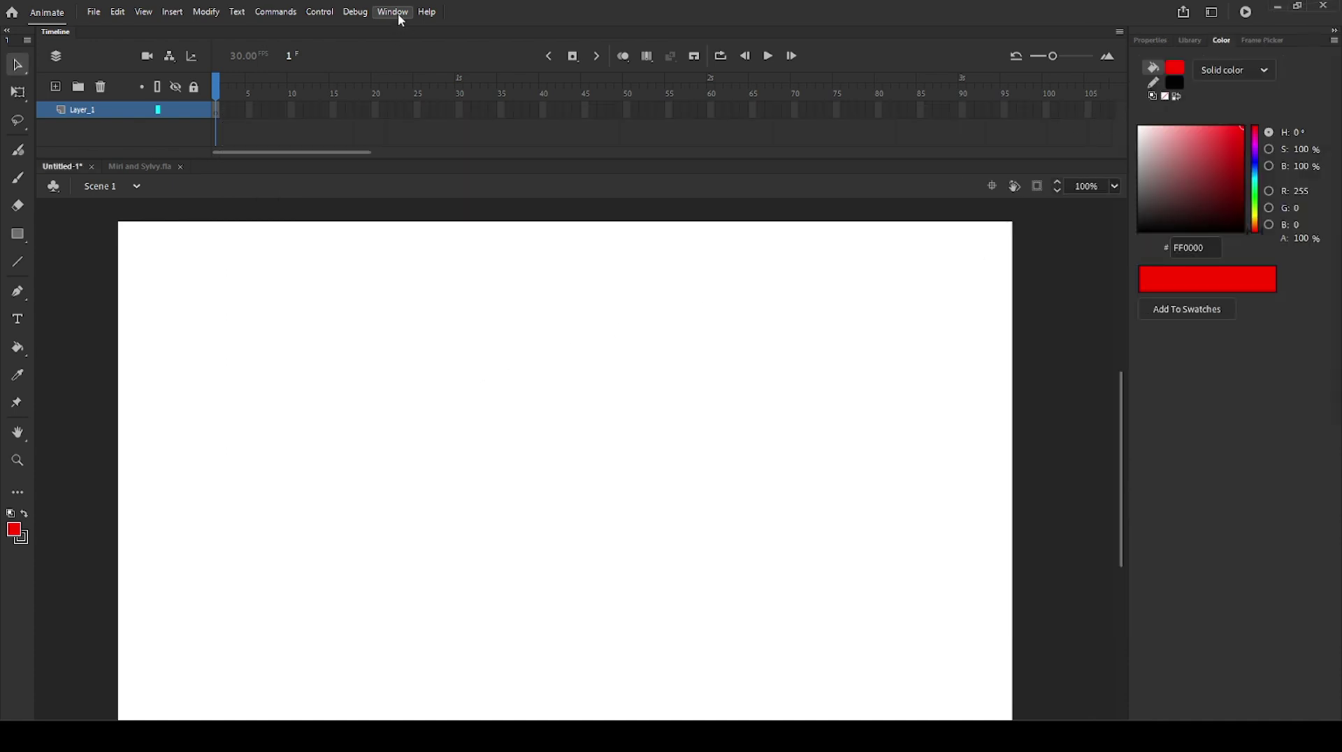
Hide the Timeline panel and show it again
click(399, 14)
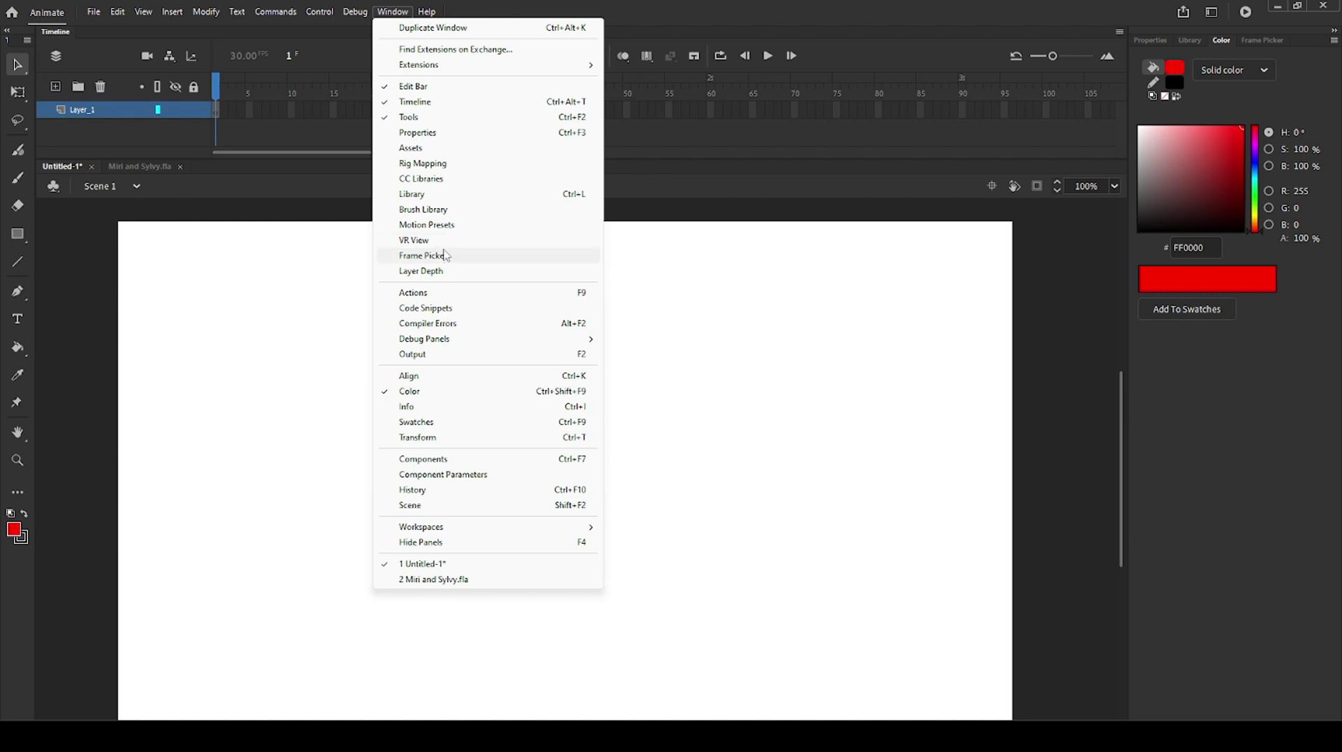
click(418, 108)
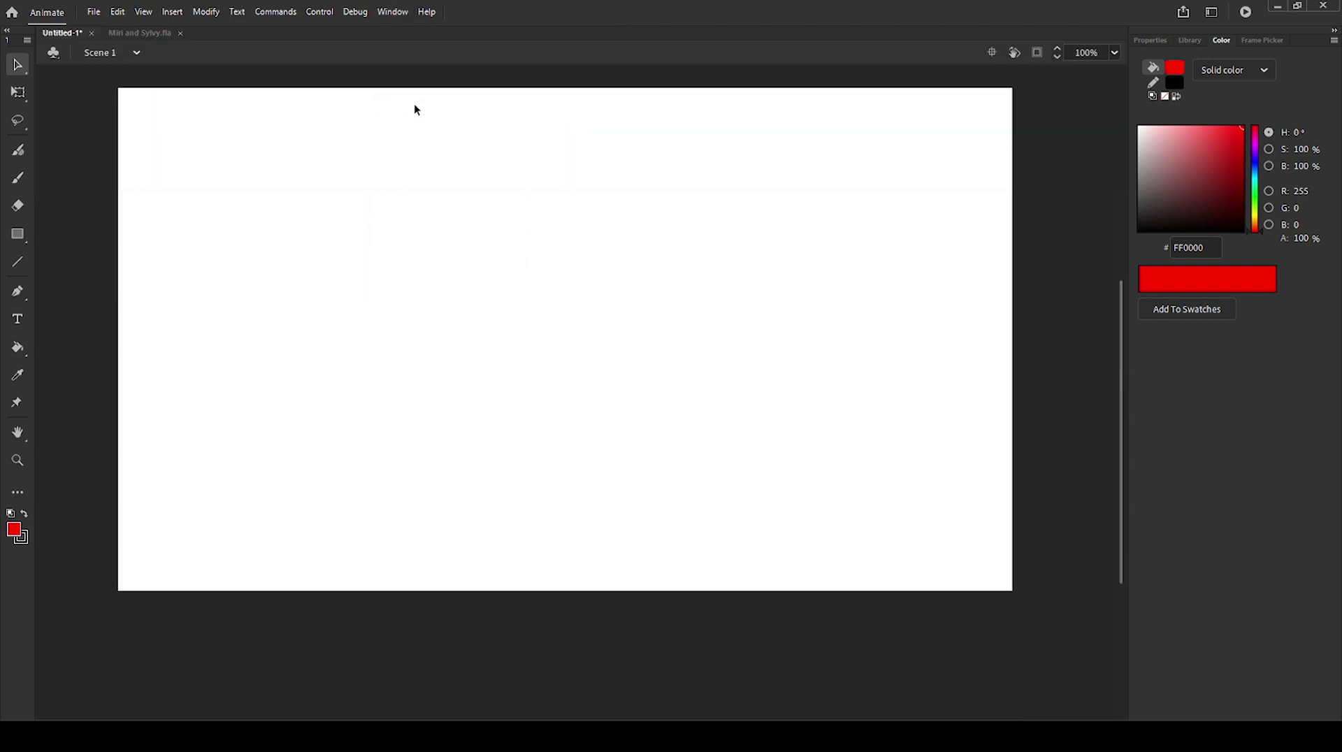
click(396, 13)
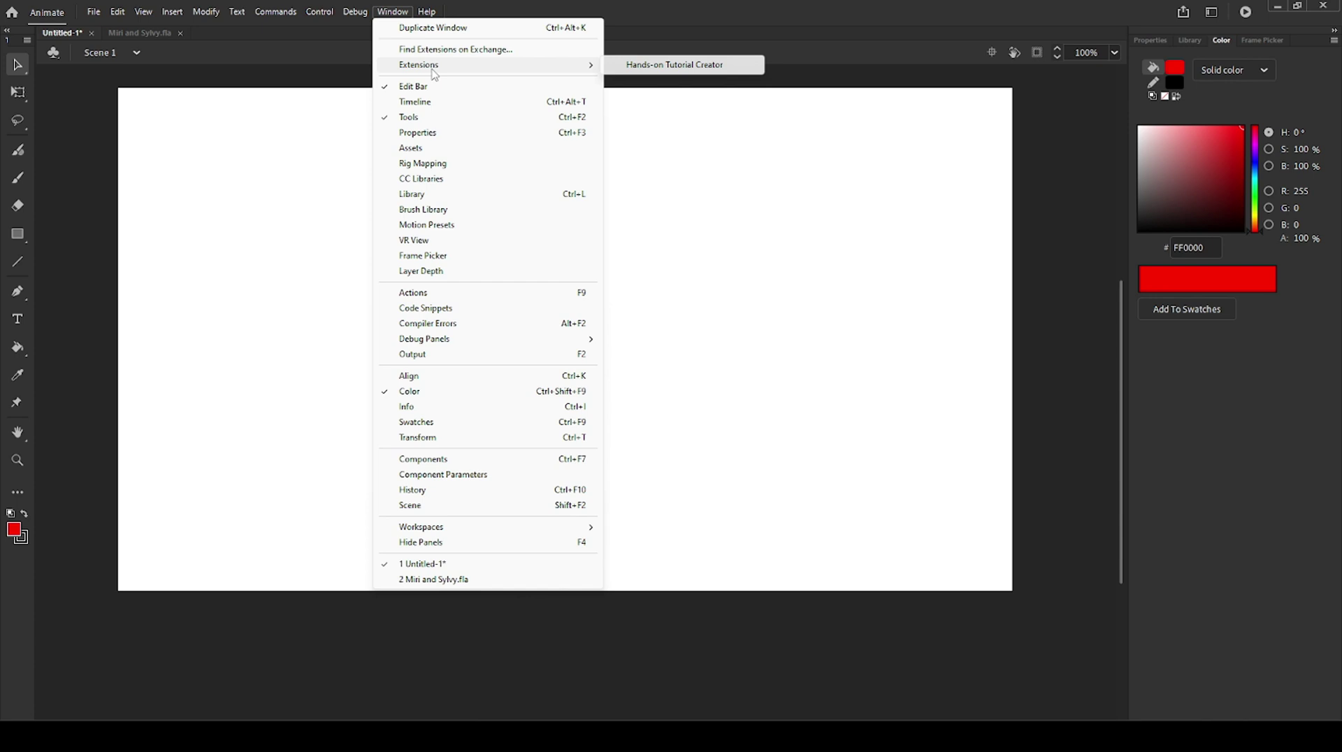
click(429, 102)
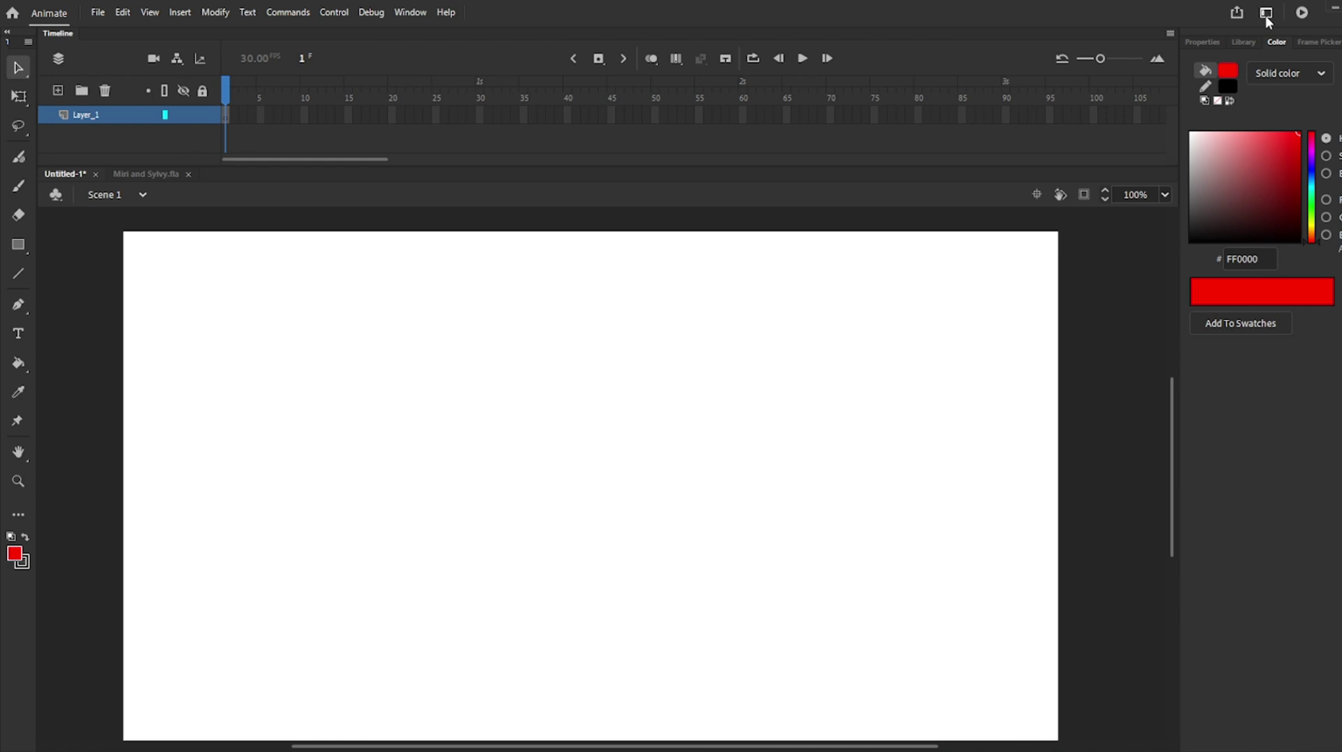
Save the current panel layout as a new workspace named Workspace_01
click(1266, 14)
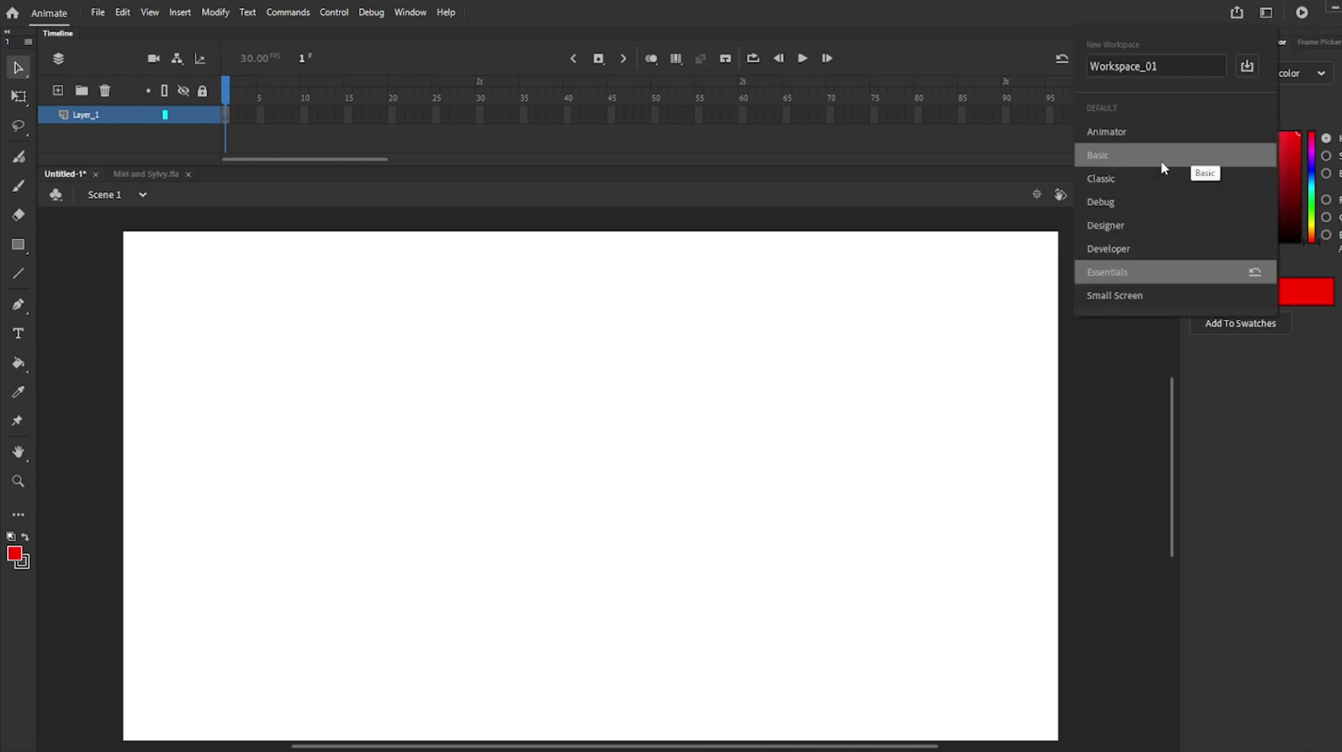
click(1248, 68)
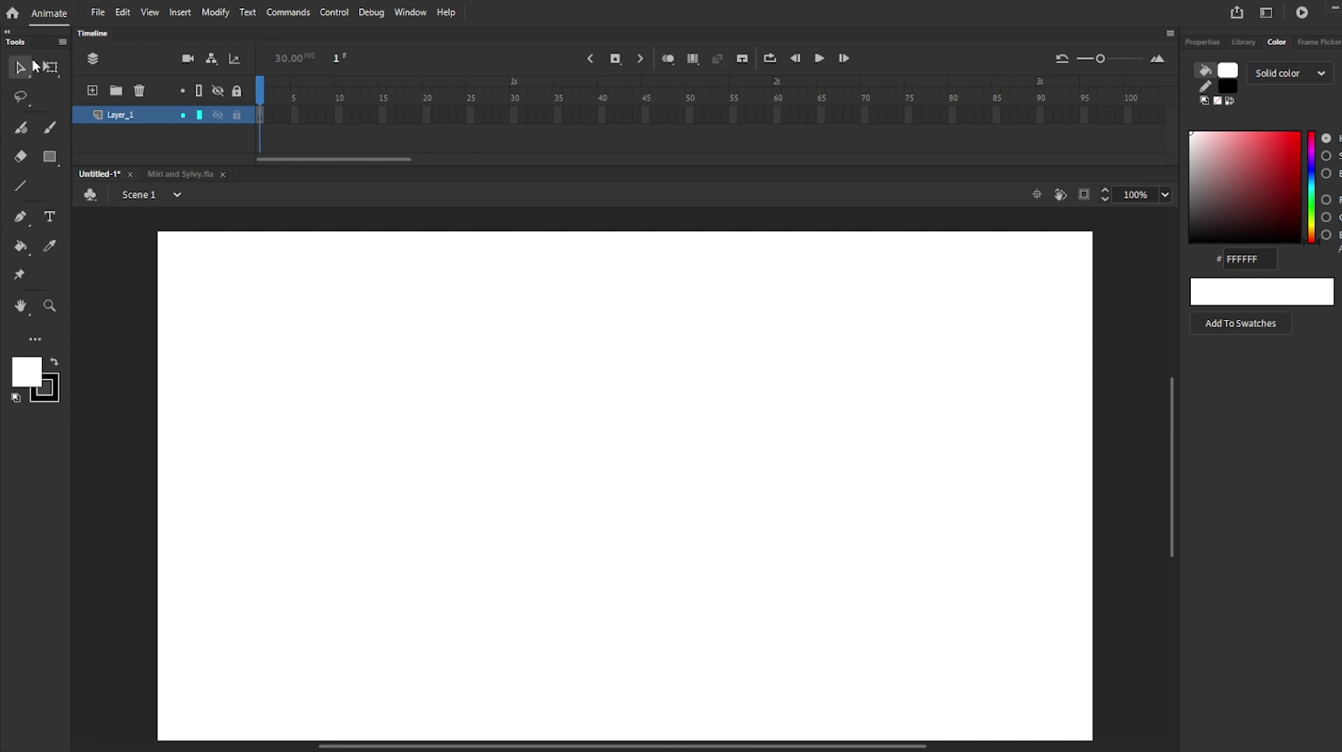
Look through the Free Transform, Lasso, Rectangle and Paint Bucket tool groups and the collection of extra drag-and-drop tools
click(56, 72)
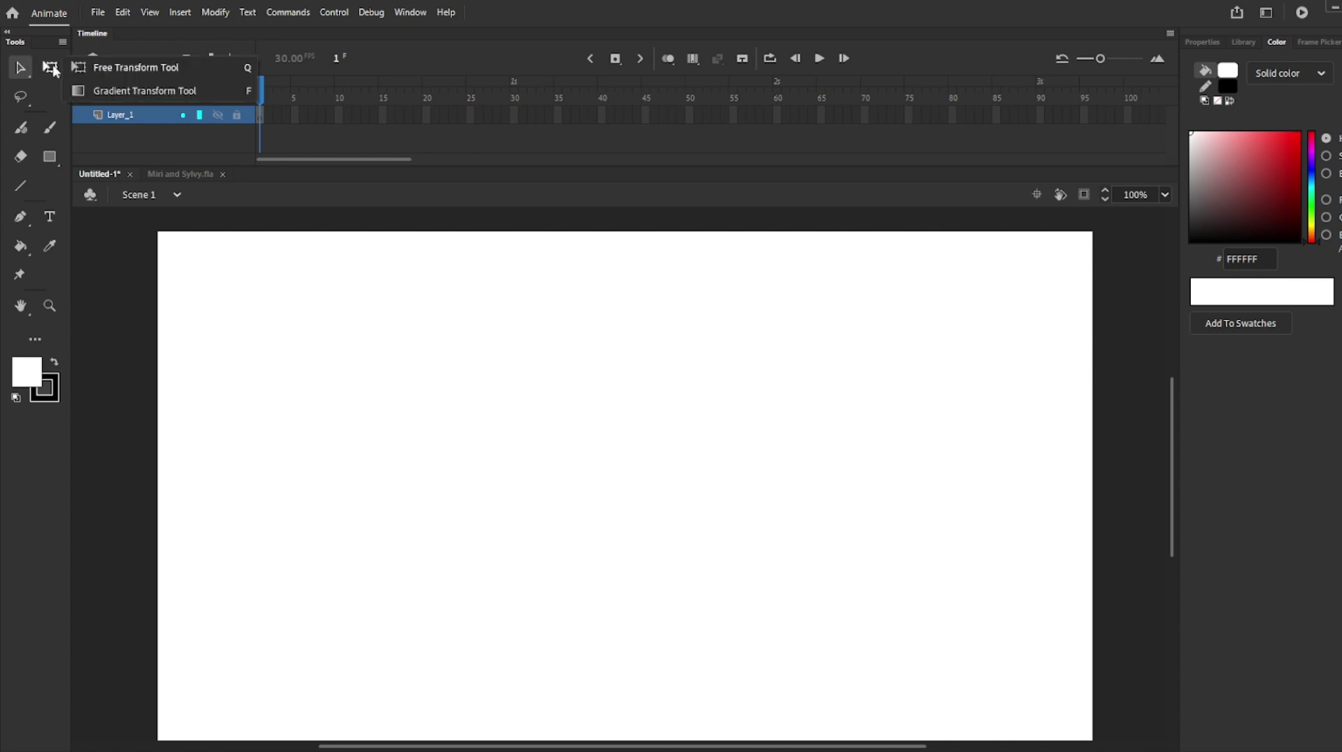
click(22, 99)
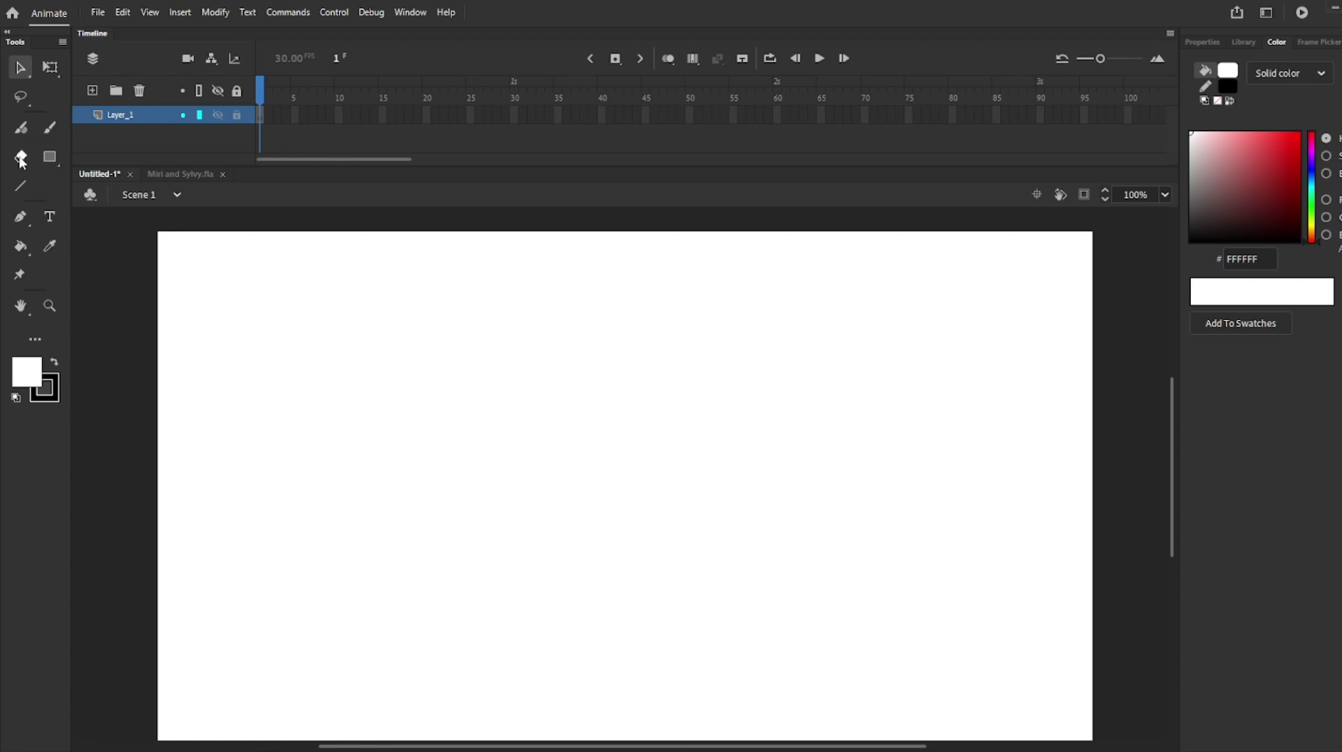
click(50, 160)
click(21, 247)
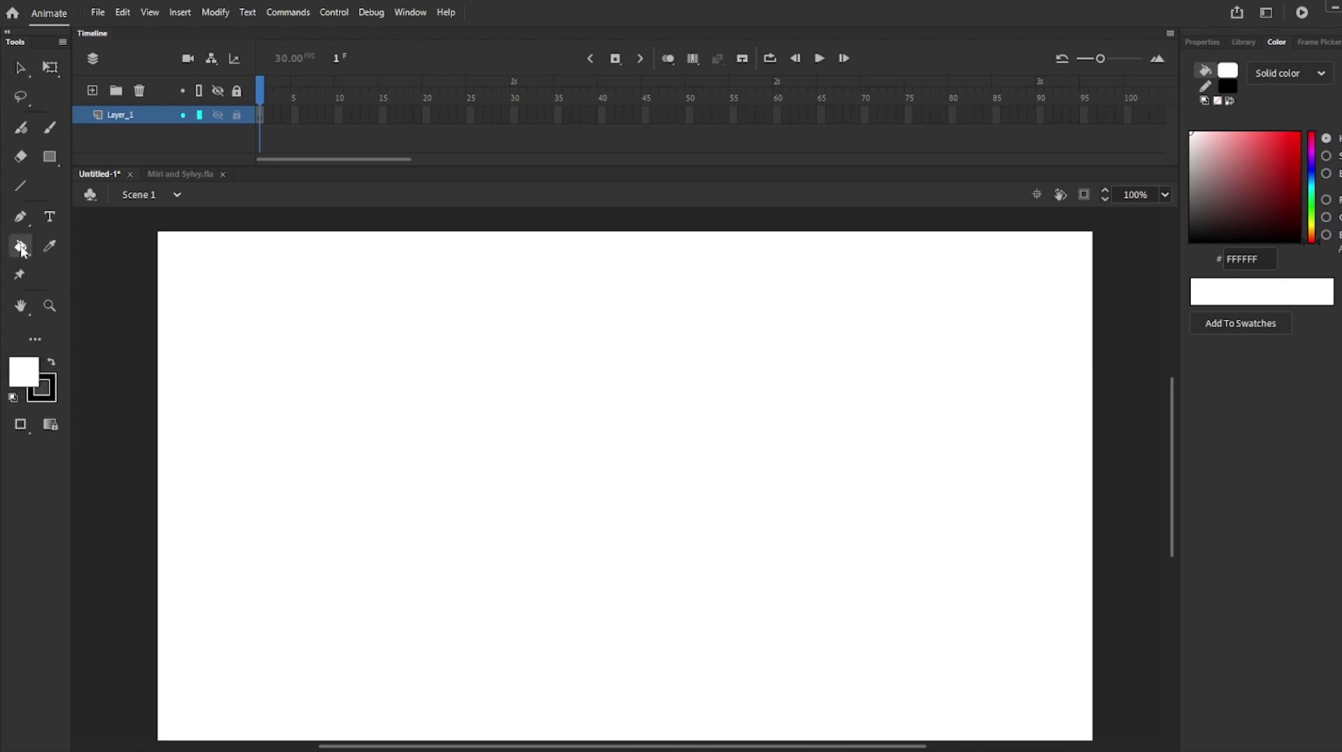
click(21, 247)
click(35, 339)
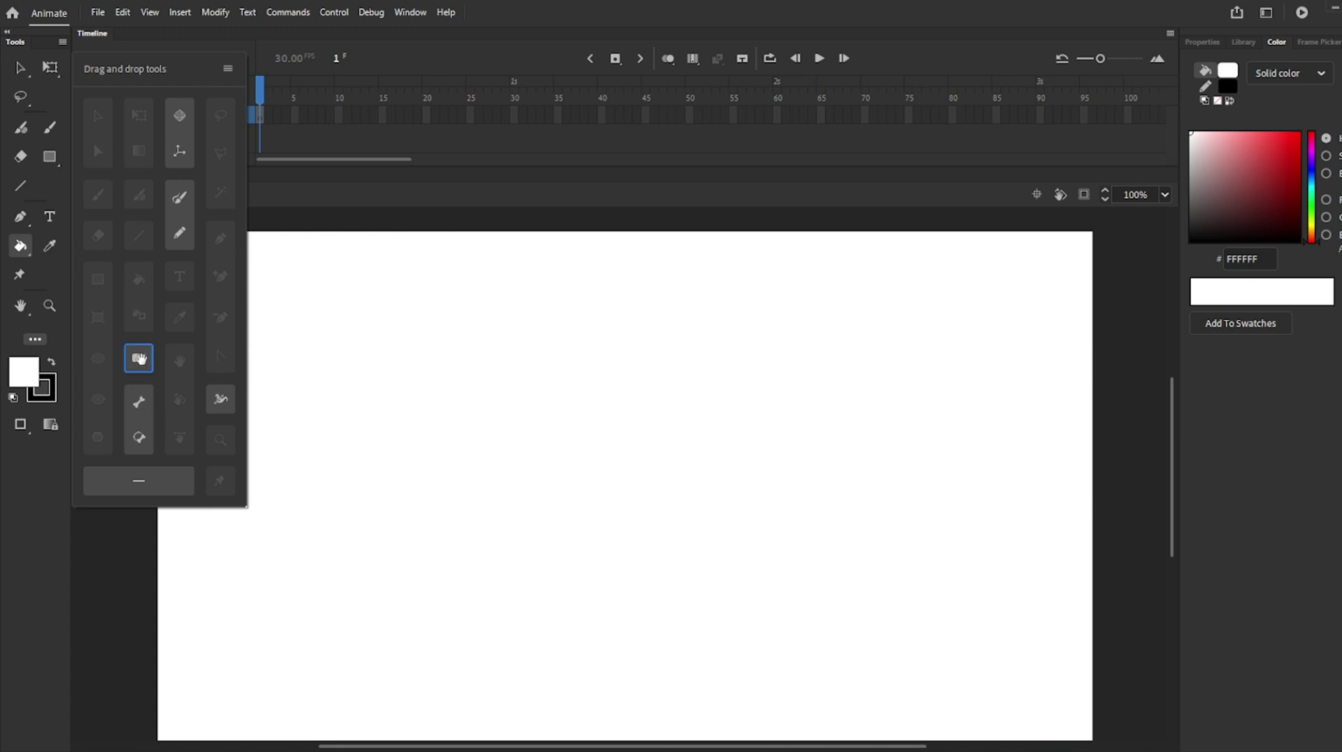
key(Escape)
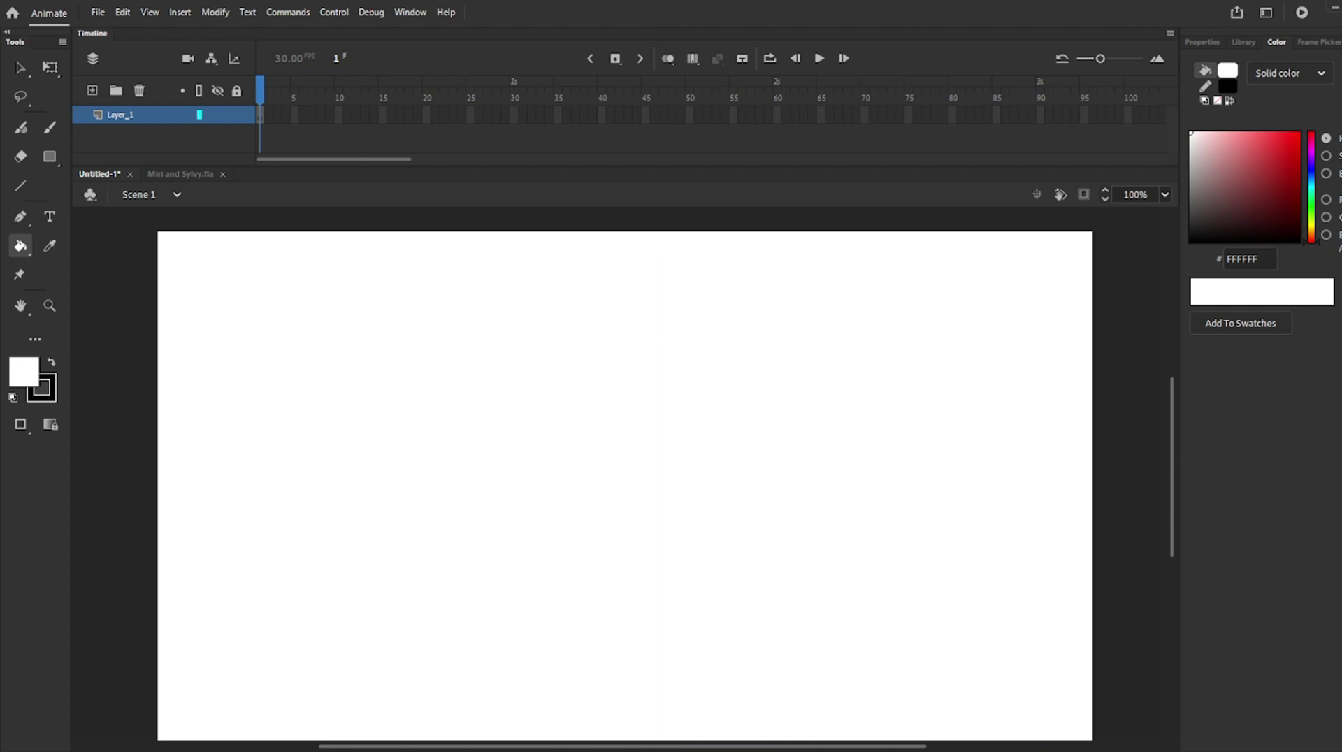
Swap the fill and stroke colors back and forth, ending with the white fill and black stroke
click(49, 363)
click(49, 363)
click(48, 363)
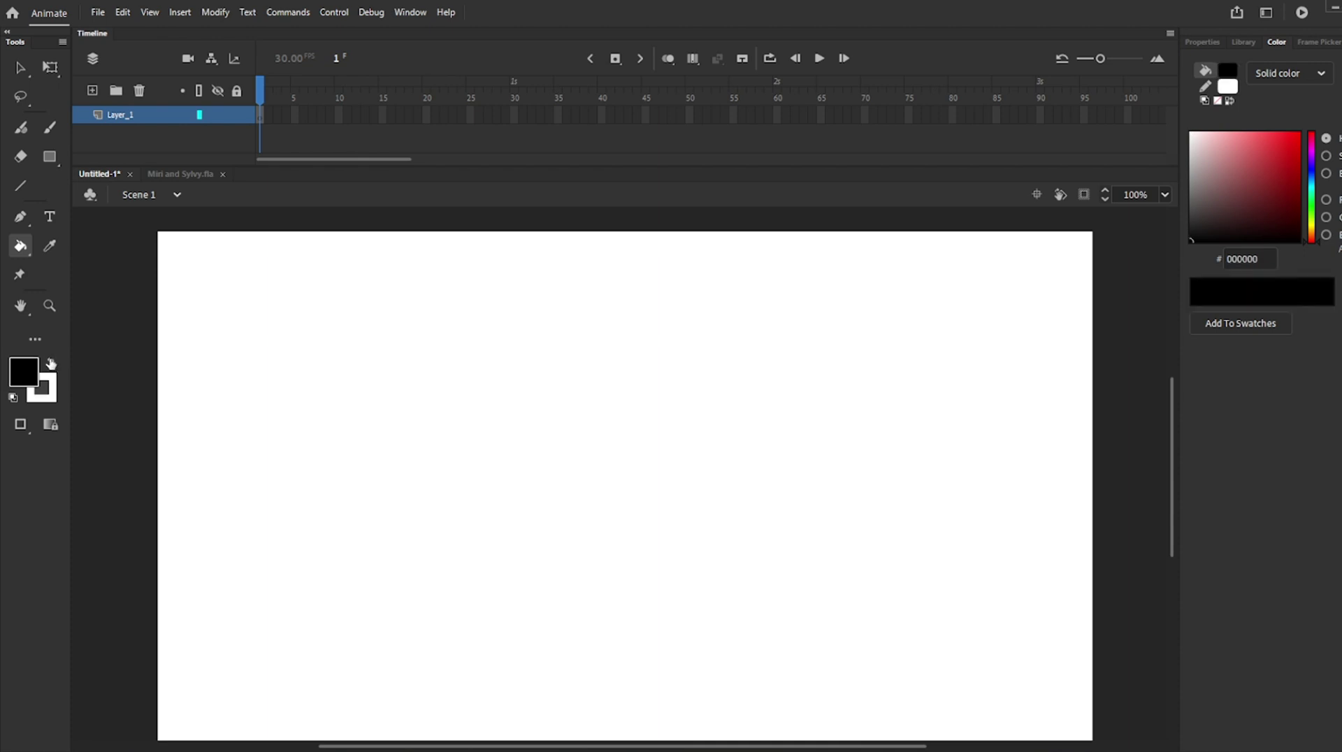
click(49, 363)
Open the full Color Picker for the fill and view its saturation, brightness, red, green and blue color modes
click(25, 379)
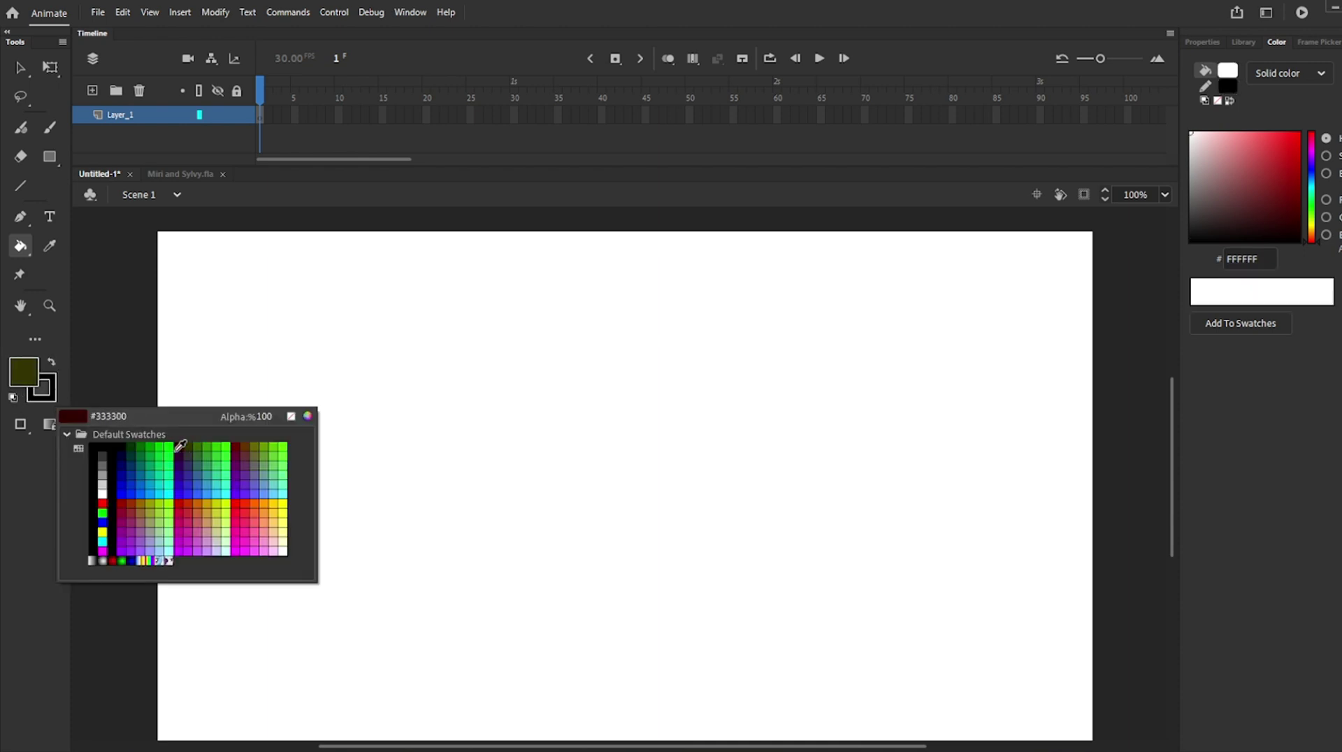
click(308, 417)
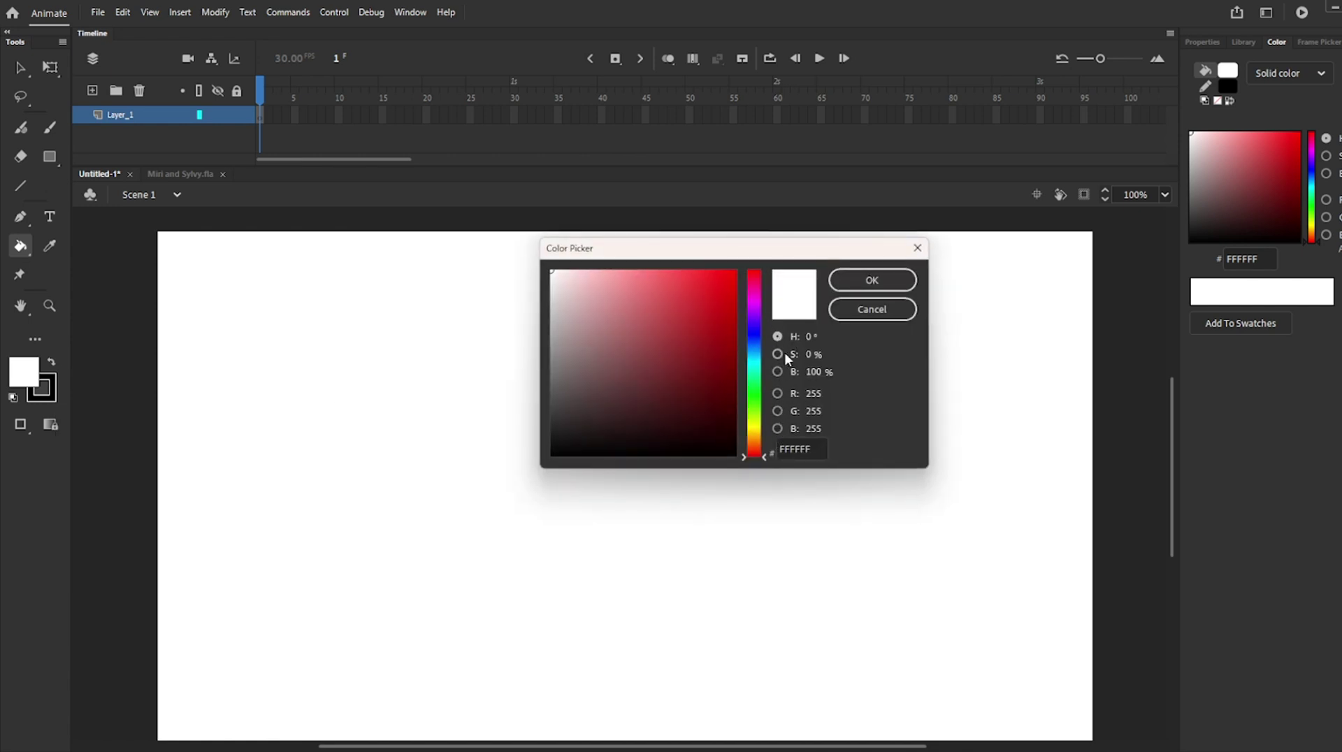
click(777, 355)
click(777, 372)
click(777, 393)
click(778, 411)
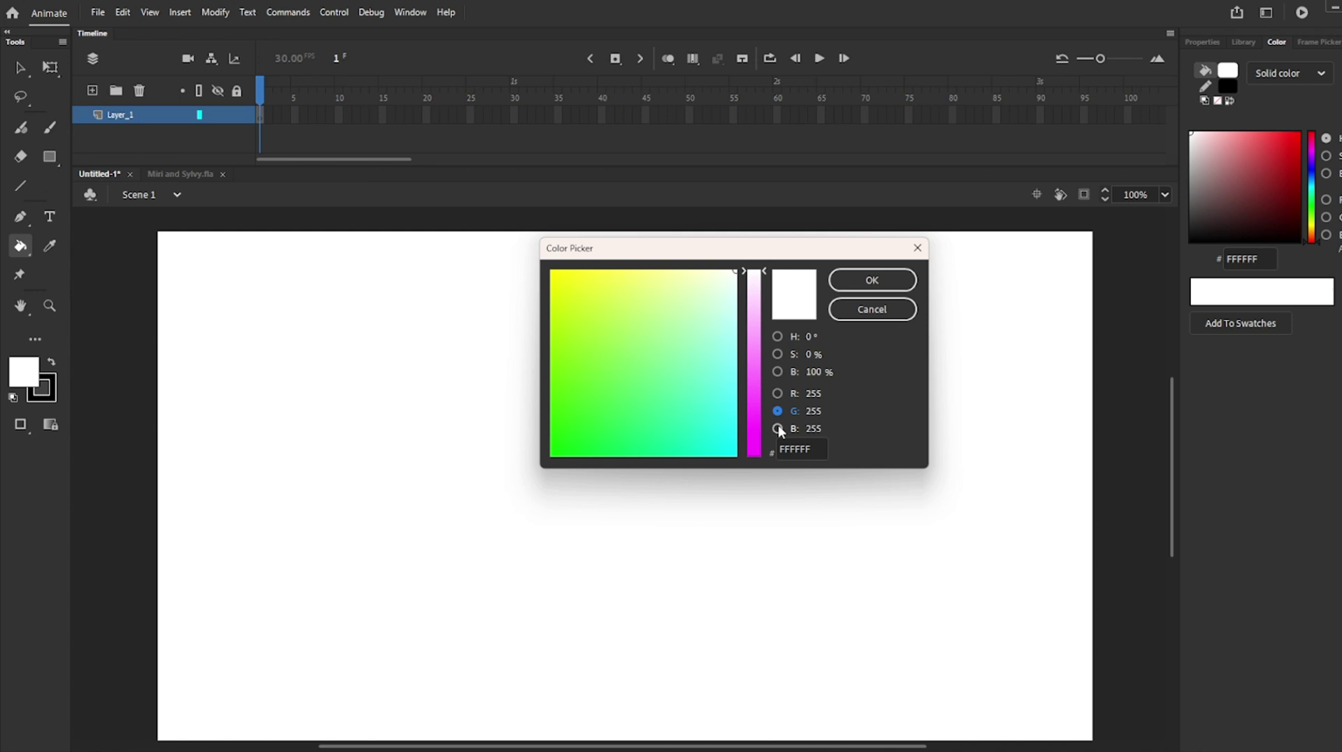
click(777, 428)
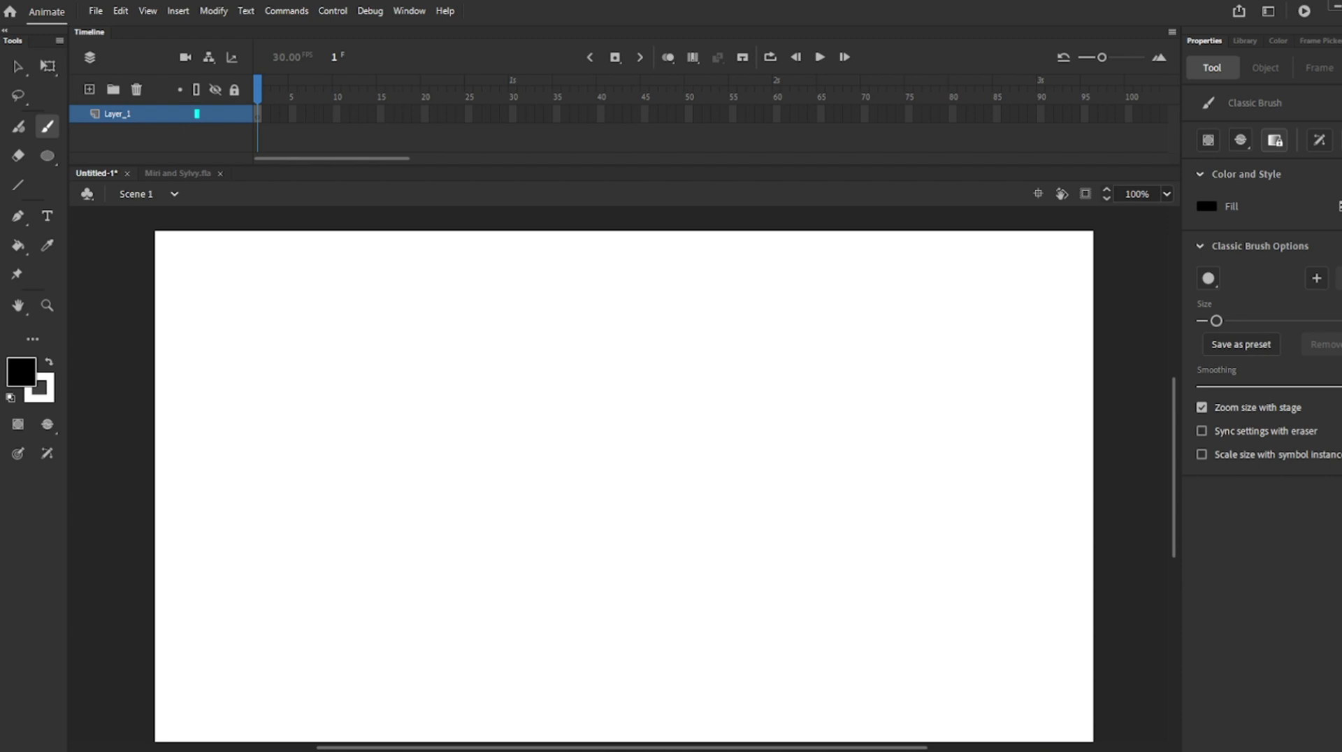
Enable pressure for the Classic Brush, draw a long looping stroke across the upper stage and label it "Pressure" with an arrow
click(18, 453)
mouse_move(218, 336)
mouse_down()
mouse_move(677, 321)
mouse_move(228, 304)
mouse_up()
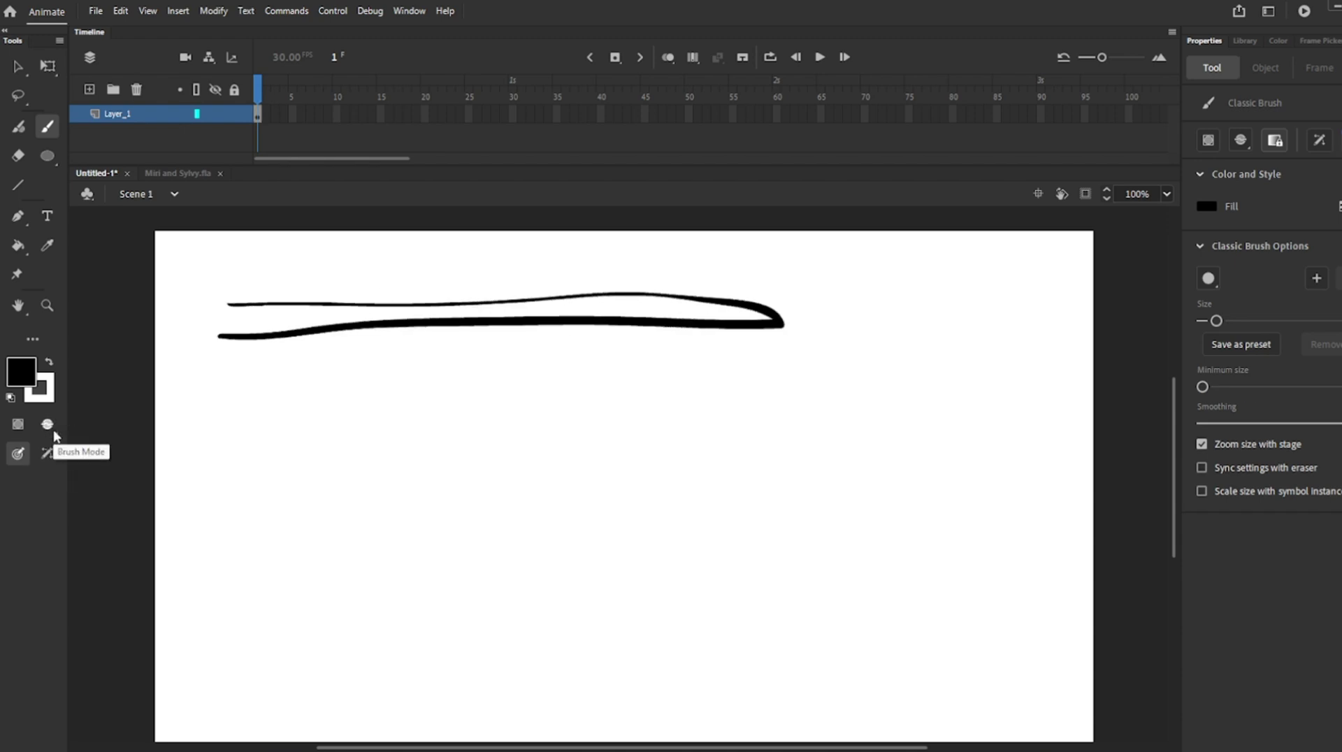
drag(830, 274, 838, 323)
drag(864, 312, 875, 294)
drag(884, 302, 905, 310)
drag(945, 282, 930, 309)
drag(953, 287, 986, 284)
drag(993, 297, 1009, 306)
drag(870, 335, 797, 339)
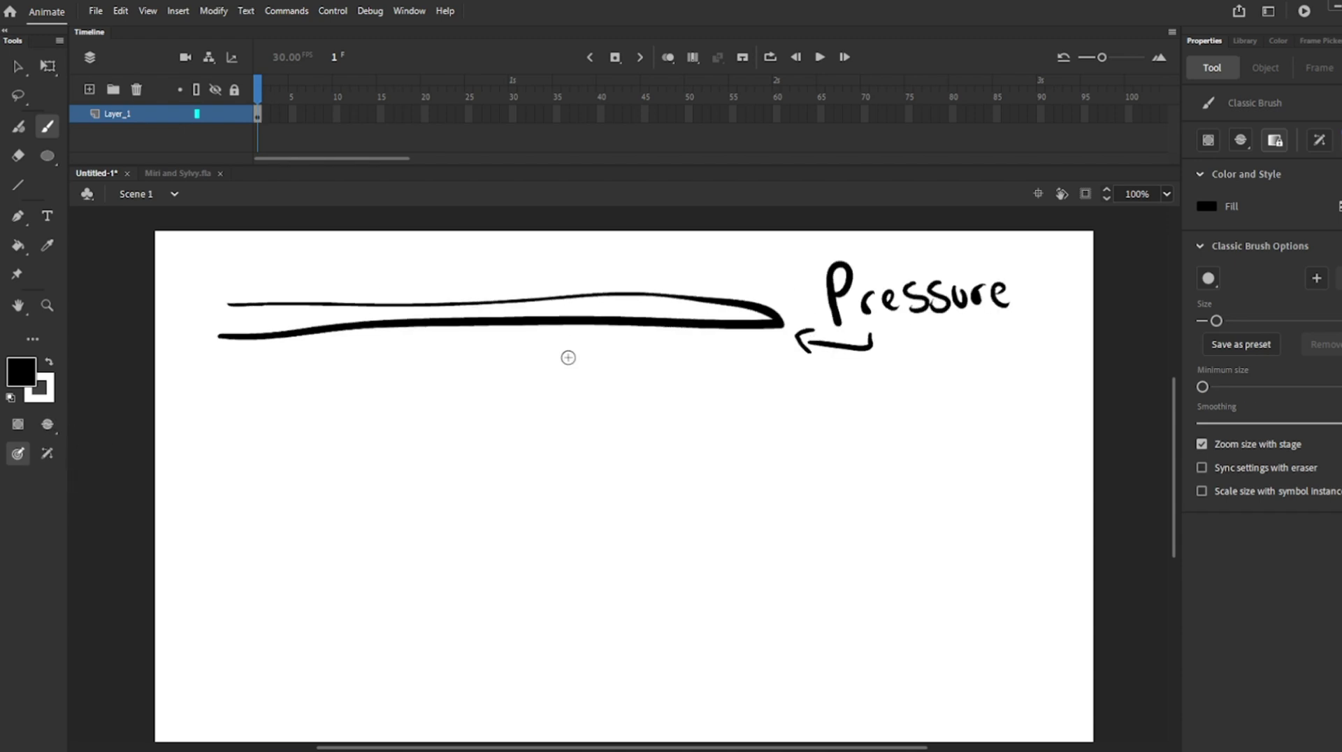
Enable tilt for the brush, draw a second looping stroke below the first and add a handwritten tilt label with an arrow
click(47, 454)
mouse_move(201, 449)
mouse_down()
mouse_move(744, 441)
mouse_move(195, 418)
mouse_up()
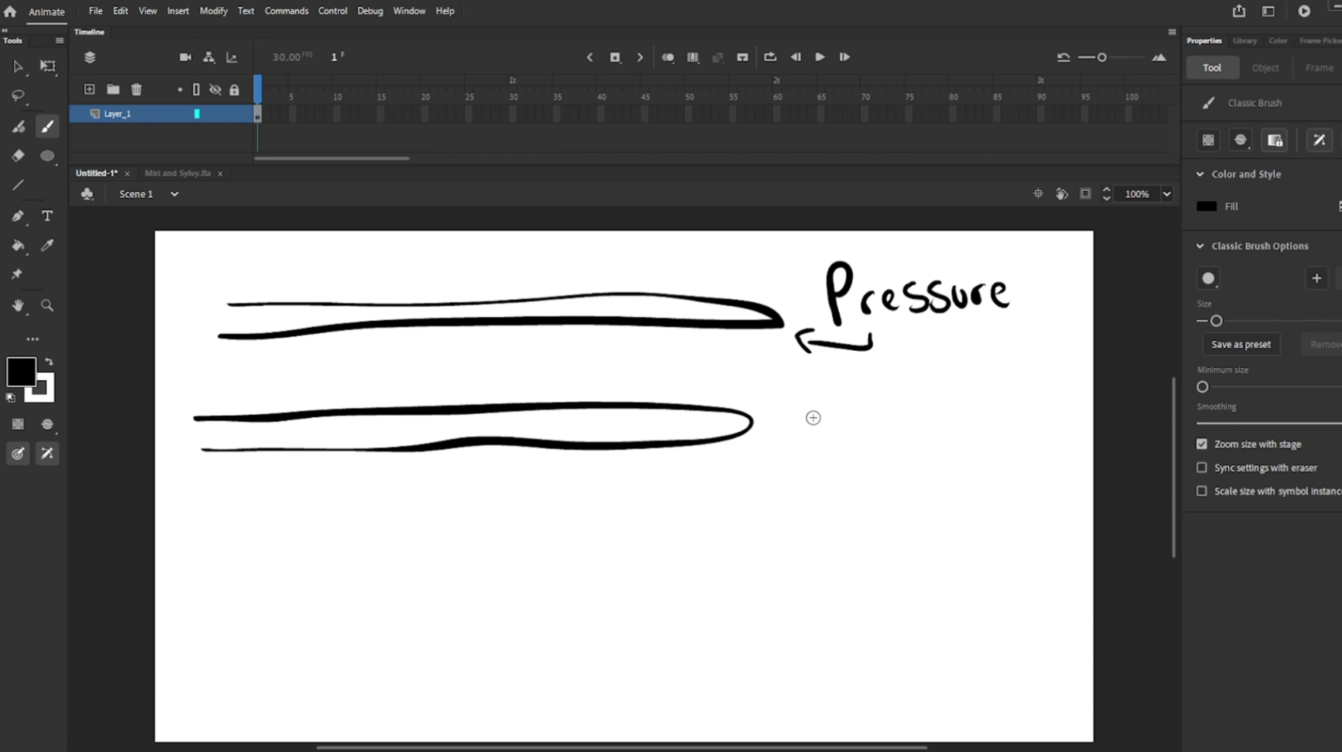
drag(806, 418, 864, 416)
drag(839, 419, 839, 445)
mouse_move(869, 411)
mouse_down()
mouse_move(870, 442)
mouse_move(887, 440)
mouse_up()
drag(842, 457, 738, 463)
Turn off the brush's pressure and tilt, draw a third looping stroke near the stage's lower edge and write a label beside it
click(17, 454)
click(47, 454)
mouse_move(190, 650)
mouse_down()
mouse_move(239, 578)
mouse_move(208, 579)
mouse_up()
drag(771, 617, 804, 615)
drag(821, 590, 818, 595)
drag(842, 570, 849, 615)
mouse_move(828, 594)
mouse_down()
mouse_move(870, 587)
mouse_move(930, 608)
mouse_up()
drag(957, 584, 941, 622)
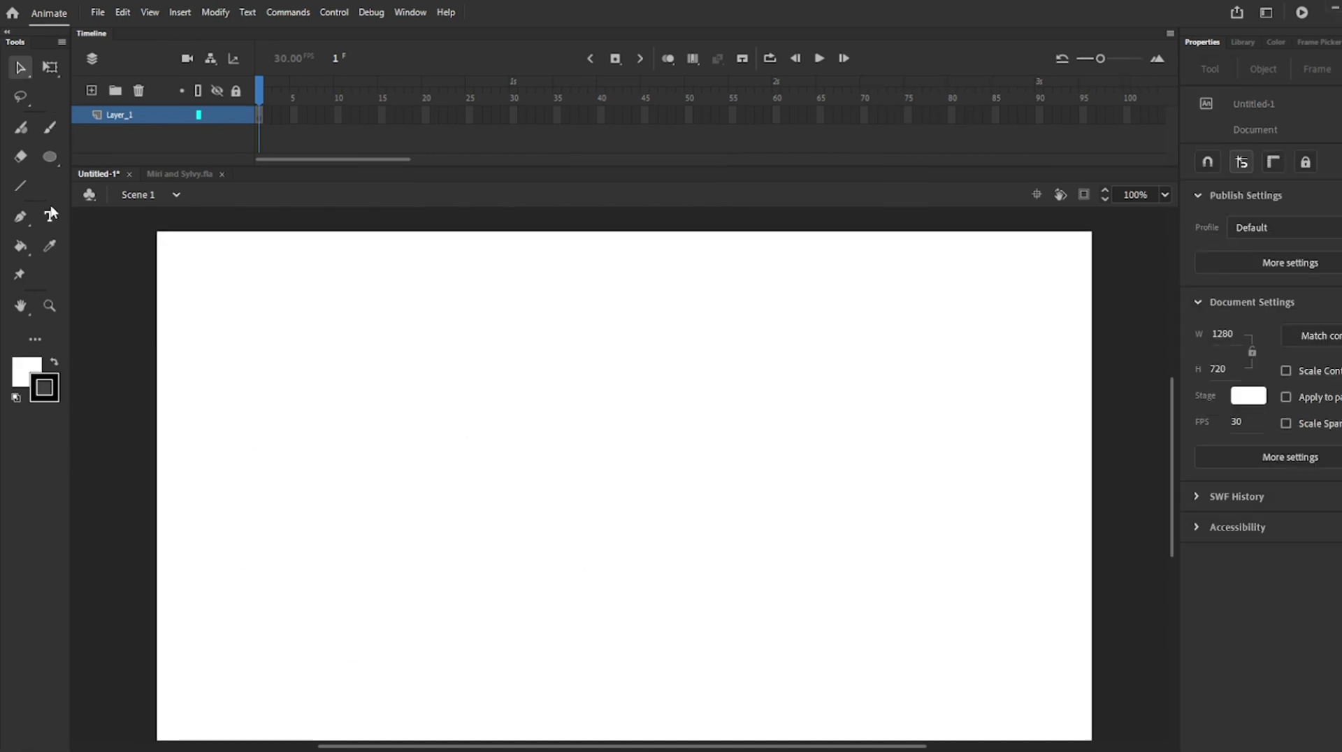
Draw a thick black curve with the Pen tool and bend its right part slightly outward with the Selection tool
click(17, 216)
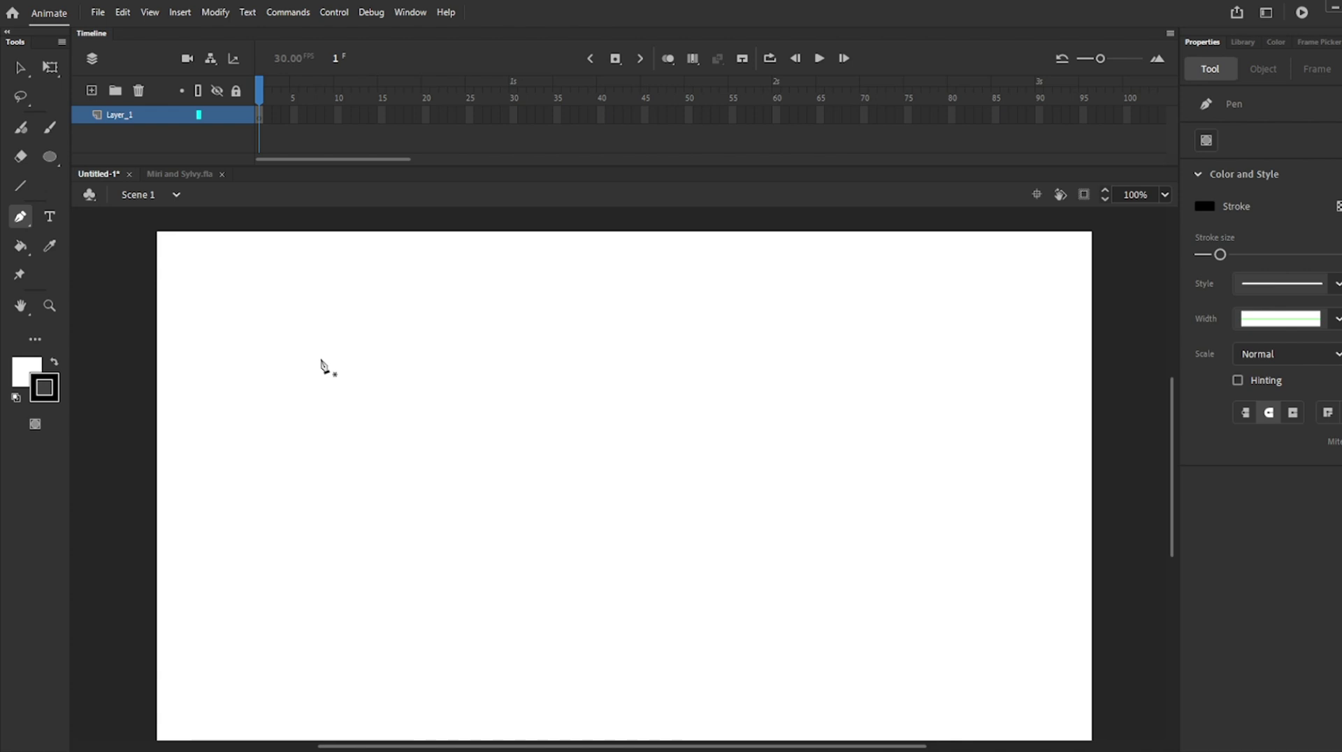
drag(537, 368, 594, 208)
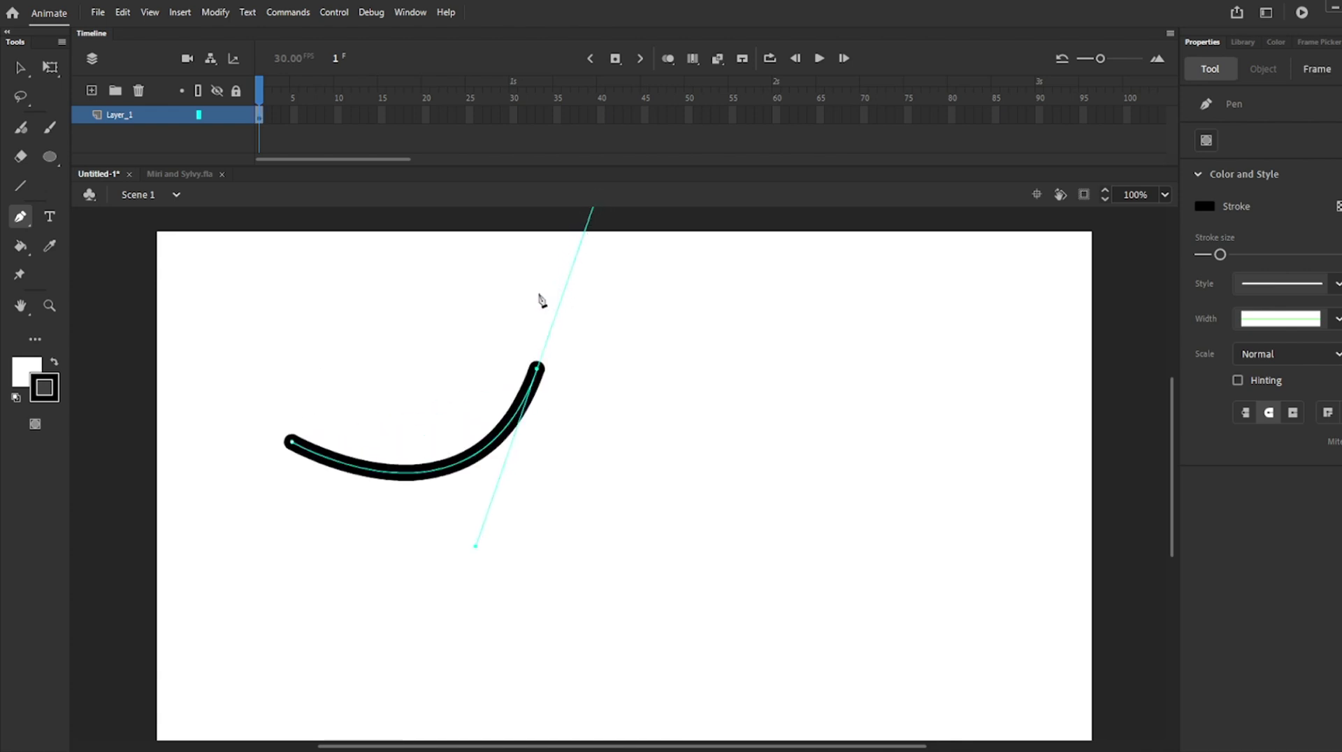
key(v)
mouse_move(505, 427)
mouse_down()
mouse_move(509, 449)
mouse_move(509, 434)
mouse_up()
Try a different stroke size and several tapered width profiles on the curve's right segment, ending with the uniform profile
click(516, 443)
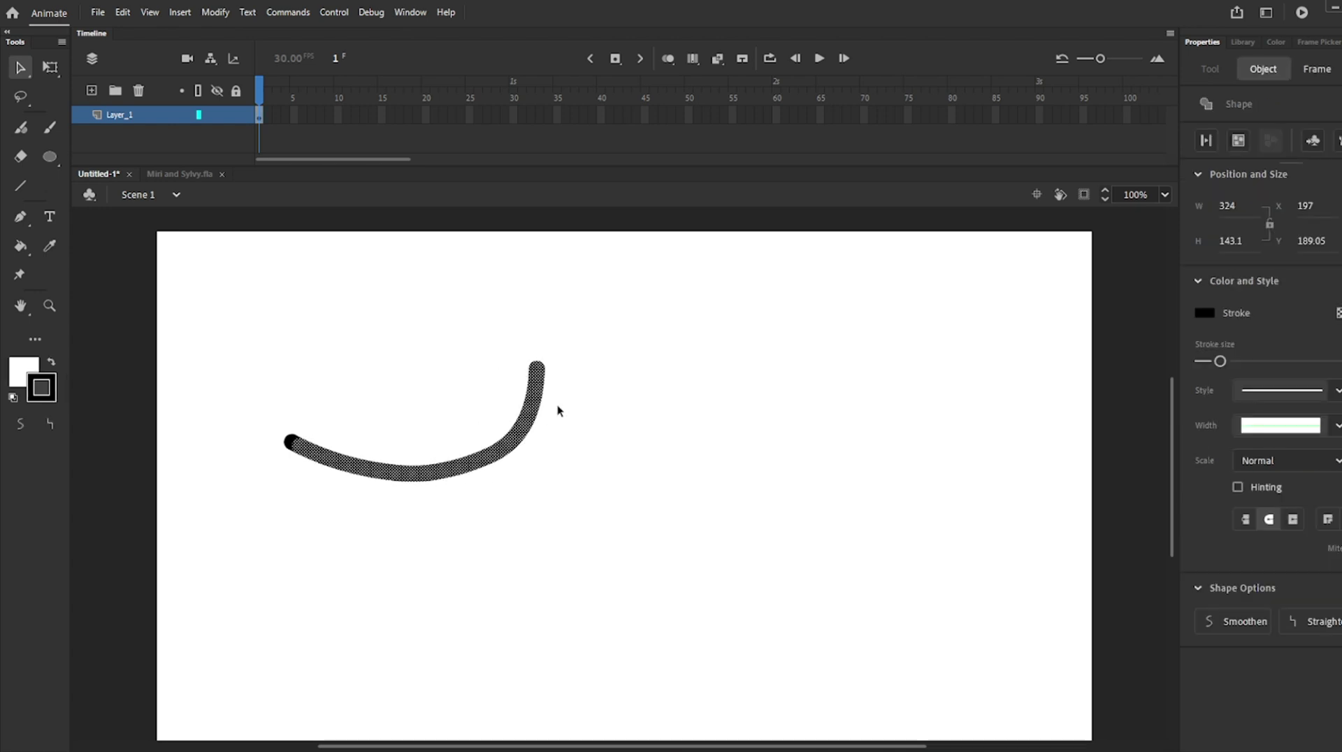
drag(1218, 358, 1220, 364)
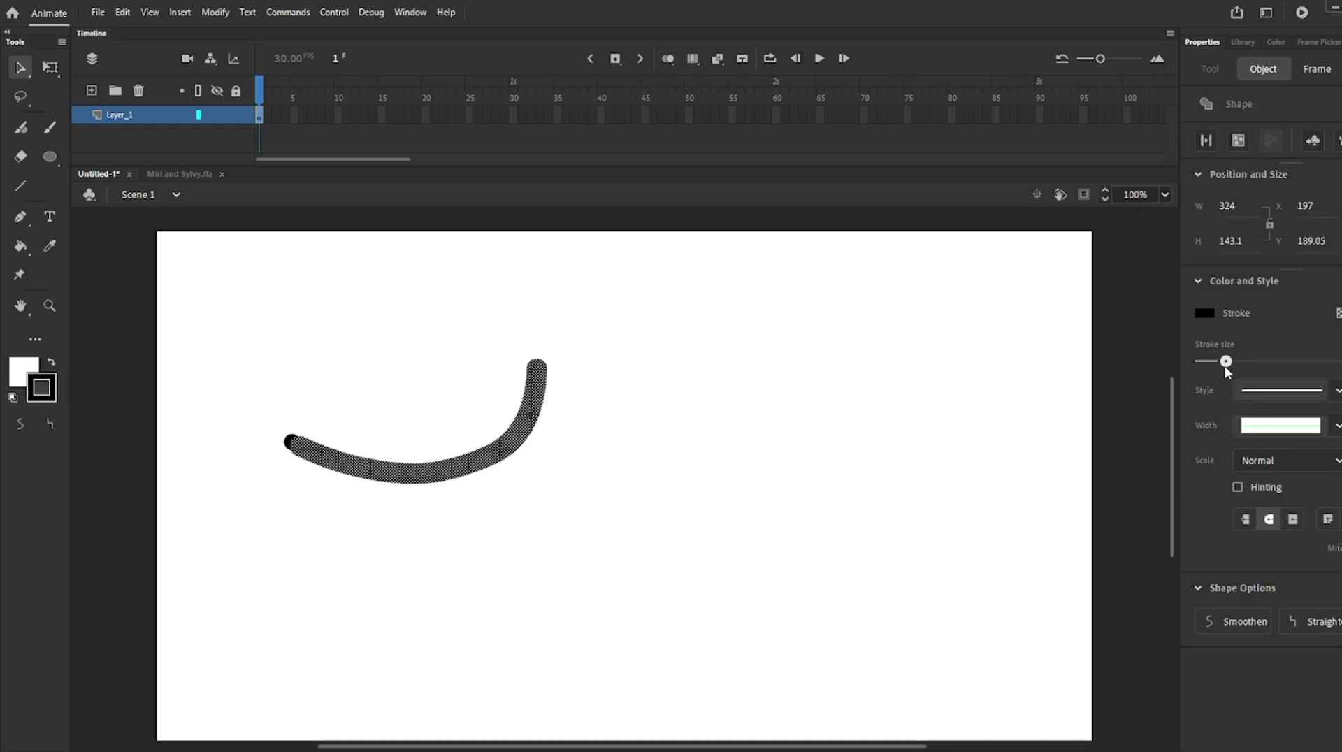
click(1334, 426)
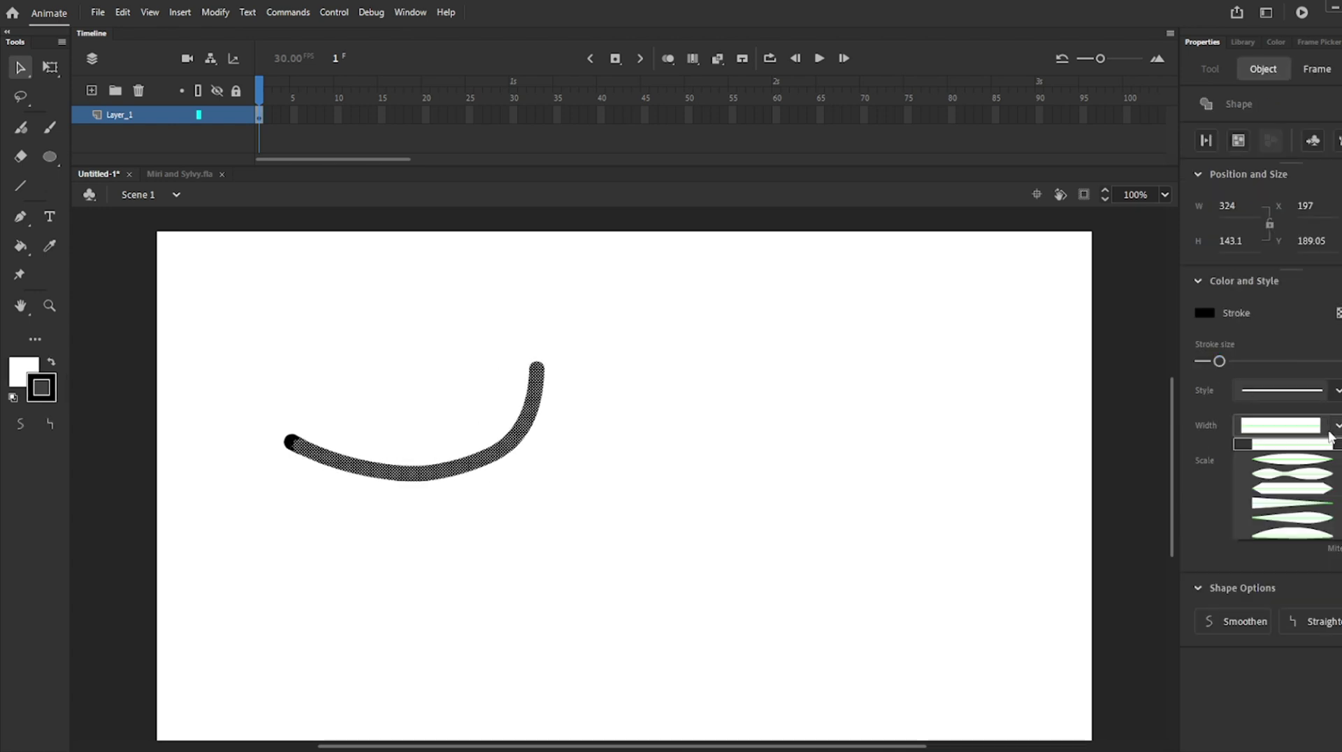
click(1302, 493)
click(1338, 435)
click(1295, 521)
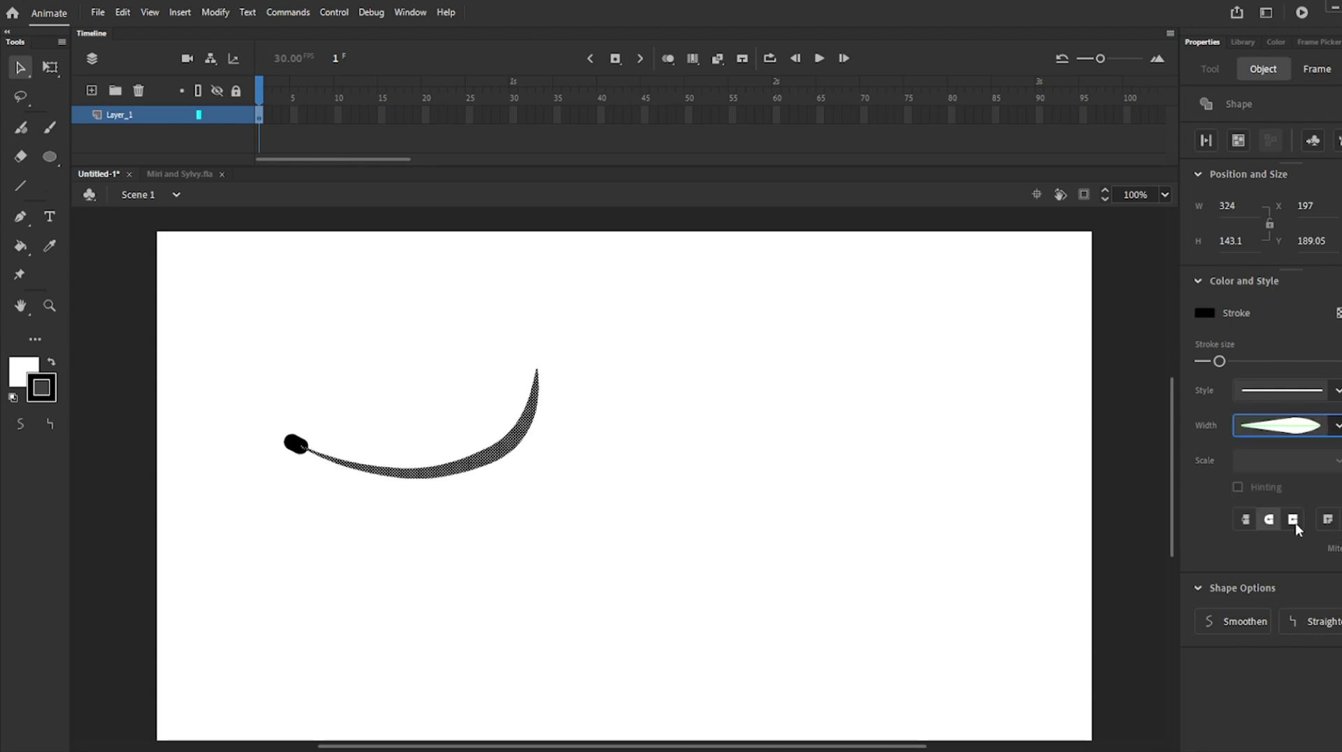
click(1338, 422)
click(1314, 476)
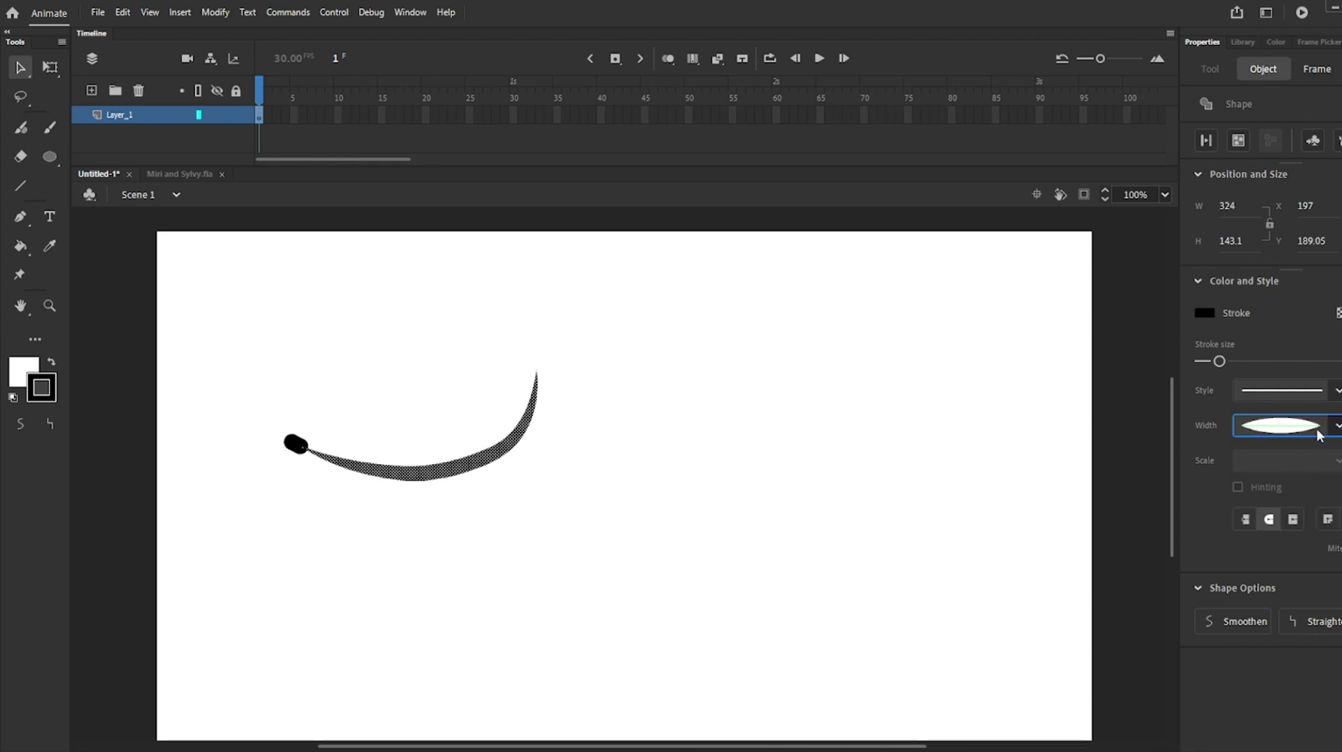
click(1334, 425)
click(1316, 449)
Give the selected curve segment a square cap and a miter join, and deselect it
click(1293, 519)
click(1327, 519)
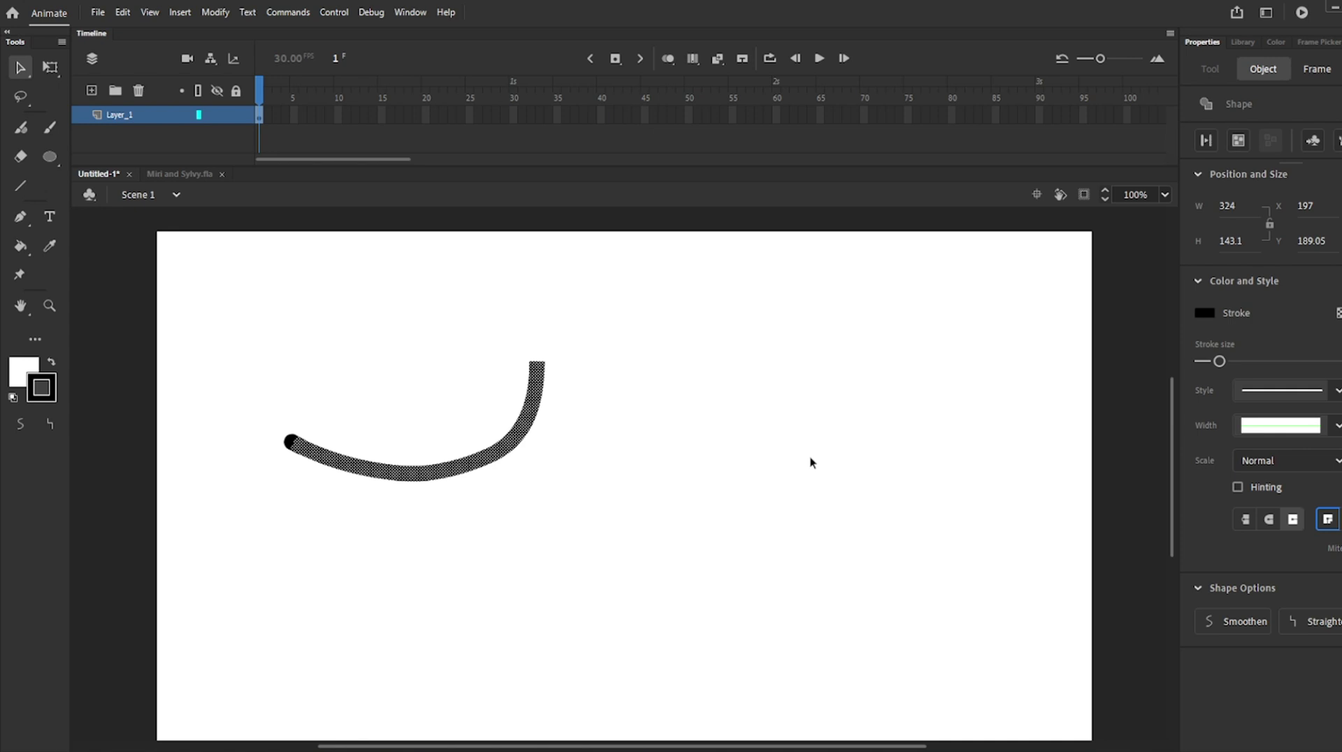
click(810, 461)
Pull a sharp corner out of the curve's right bend, compare join styles on it, and apply a miter join with round caps
drag(510, 442, 565, 480)
double_click(564, 479)
click(1340, 519)
click(1341, 519)
click(1328, 520)
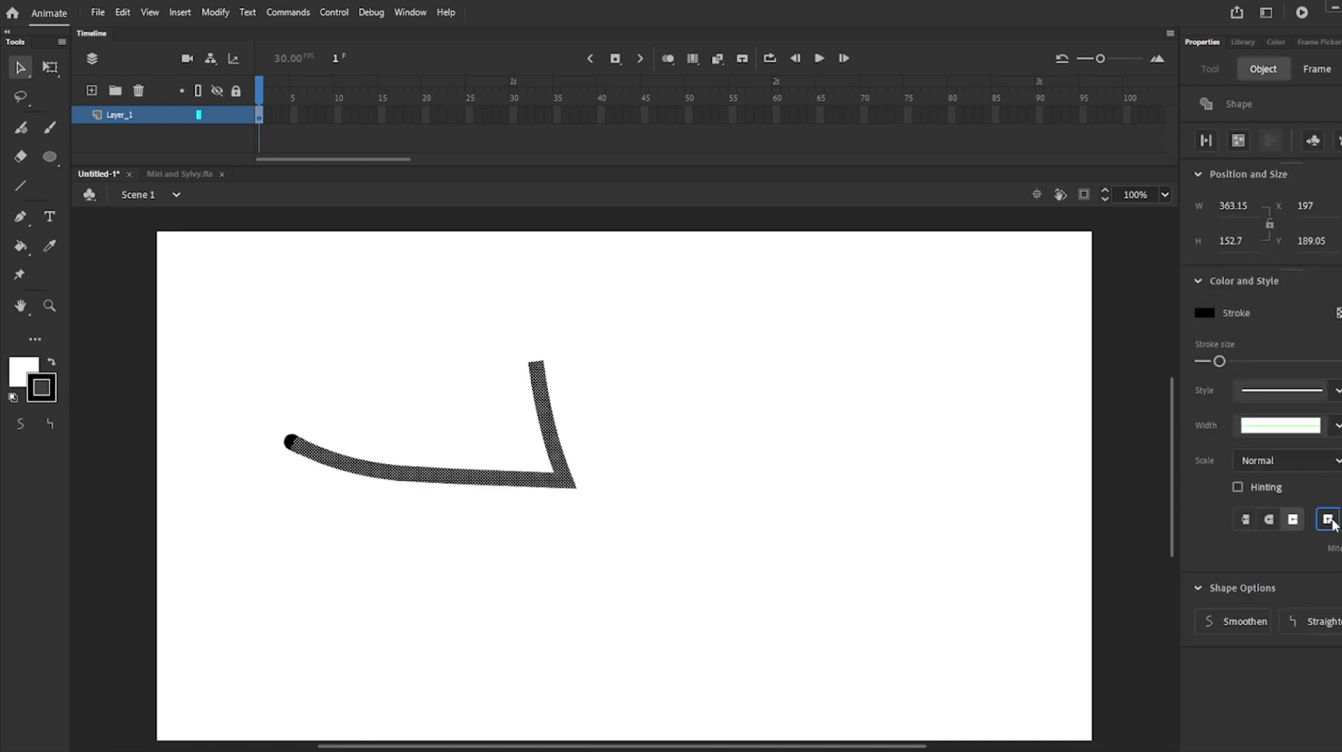
click(1267, 518)
click(1108, 467)
Pull two more pointed corners downward from the lower part of the black line
drag(418, 471, 391, 545)
drag(470, 492, 487, 470)
drag(488, 469, 496, 531)
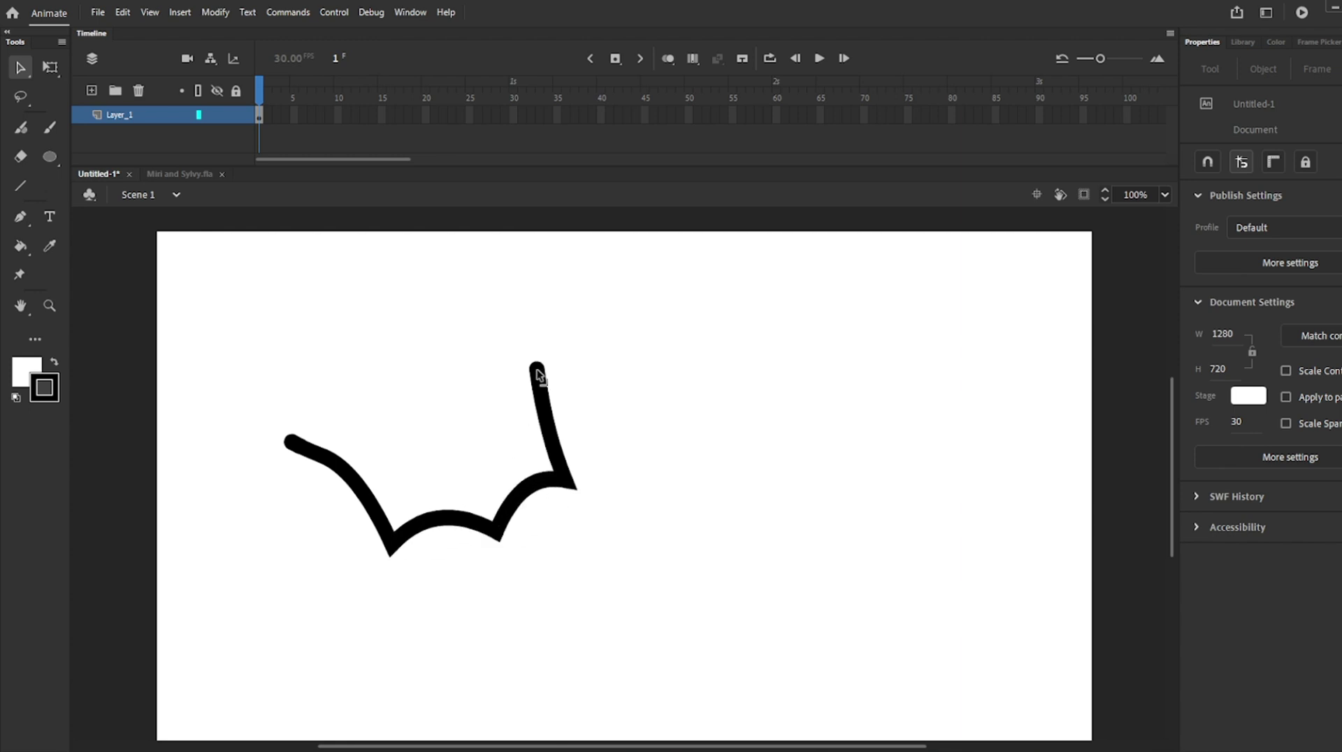
Keep reshaping the black line by pulling its end point, segments and corners toward the stage's right half
mouse_move(537, 369)
mouse_down()
mouse_move(572, 294)
mouse_move(531, 360)
mouse_move(552, 367)
mouse_up()
drag(571, 293, 677, 321)
drag(620, 360, 597, 296)
drag(677, 322, 736, 340)
mouse_move(635, 237)
mouse_down()
mouse_move(709, 274)
mouse_move(824, 461)
mouse_up()
click(764, 425)
drag(736, 339, 746, 476)
mouse_move(705, 385)
mouse_down()
mouse_move(769, 381)
mouse_move(701, 332)
mouse_up()
drag(732, 475, 770, 488)
drag(769, 426, 849, 478)
drag(903, 340, 775, 548)
click(864, 460)
mouse_move(855, 466)
mouse_down()
mouse_move(818, 506)
mouse_move(947, 509)
mouse_up()
drag(848, 513, 870, 551)
Draw two short brush strokes in the upper right part of the stage
key(b)
mouse_move(848, 337)
mouse_down()
mouse_move(852, 357)
mouse_move(899, 353)
mouse_up()
drag(835, 366, 936, 365)
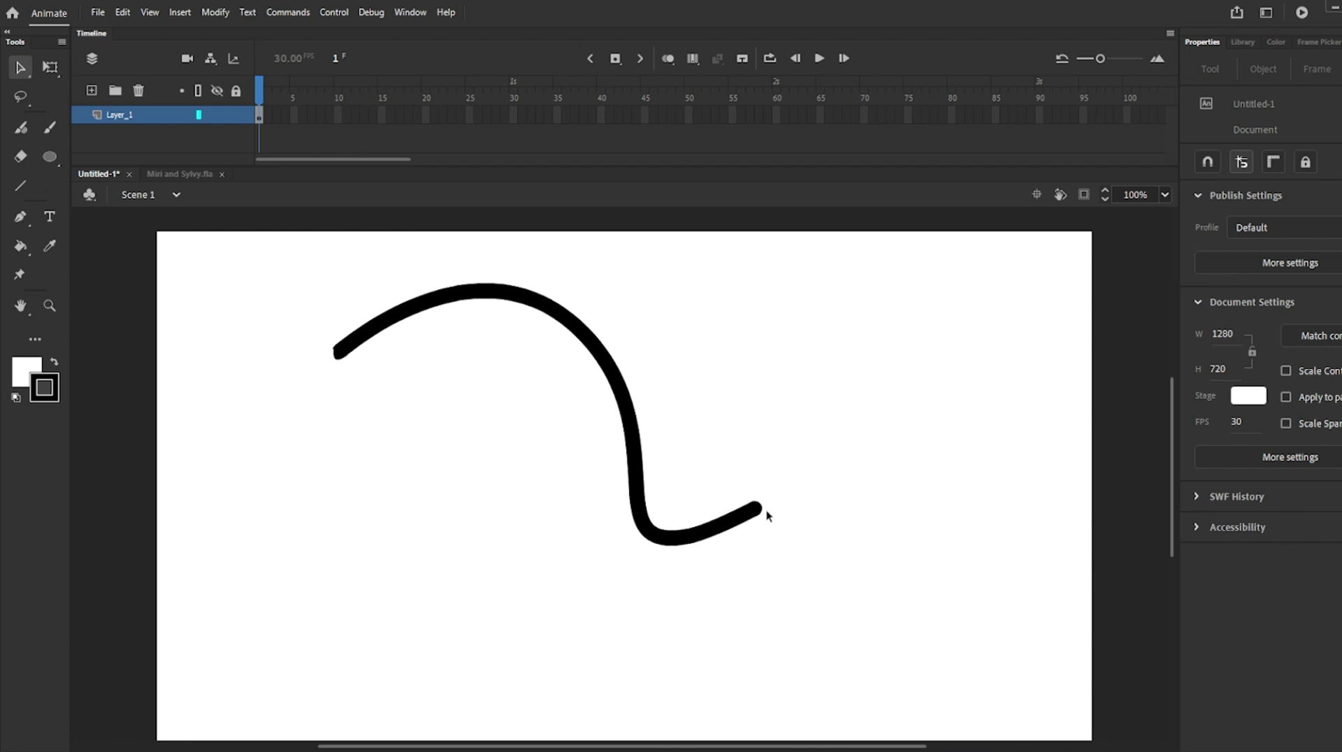
Select the entire black curve on the stage and convert its lines to fills
drag(283, 235, 826, 604)
click(215, 11)
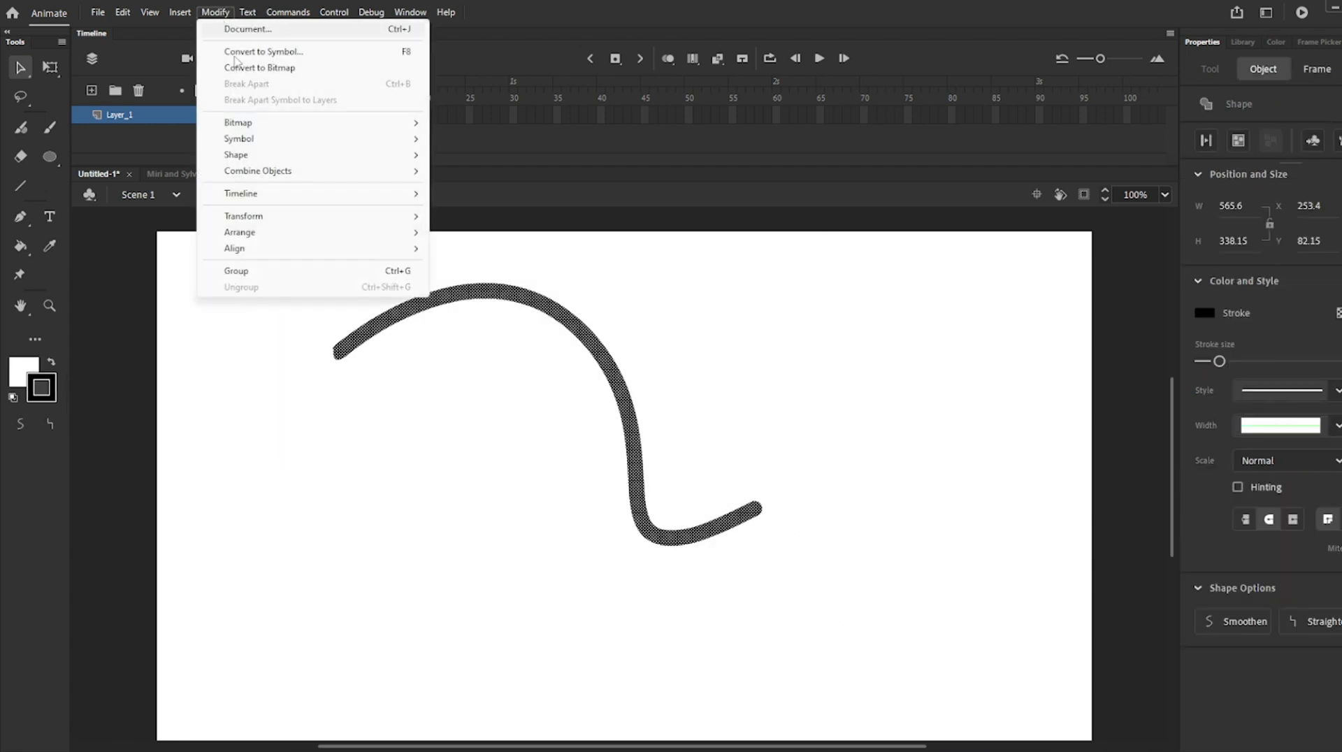
mouse_move(365, 157)
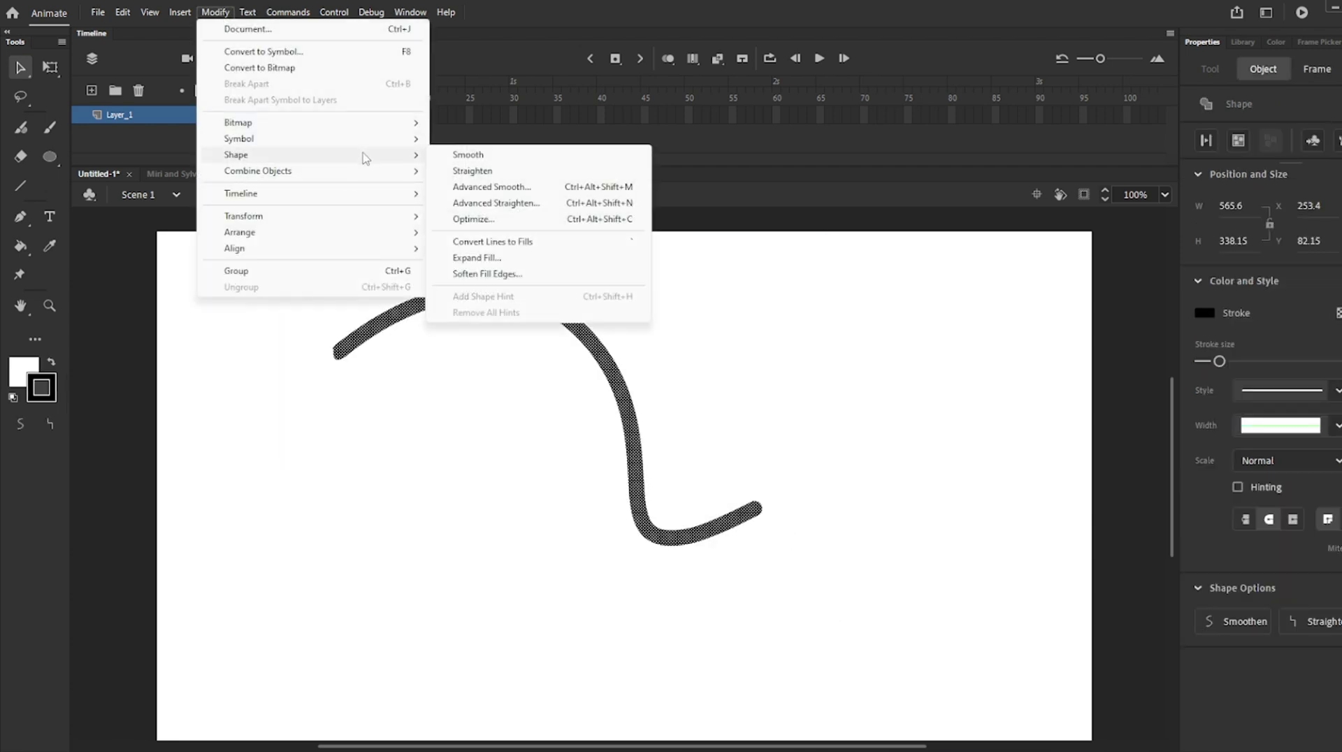
click(530, 242)
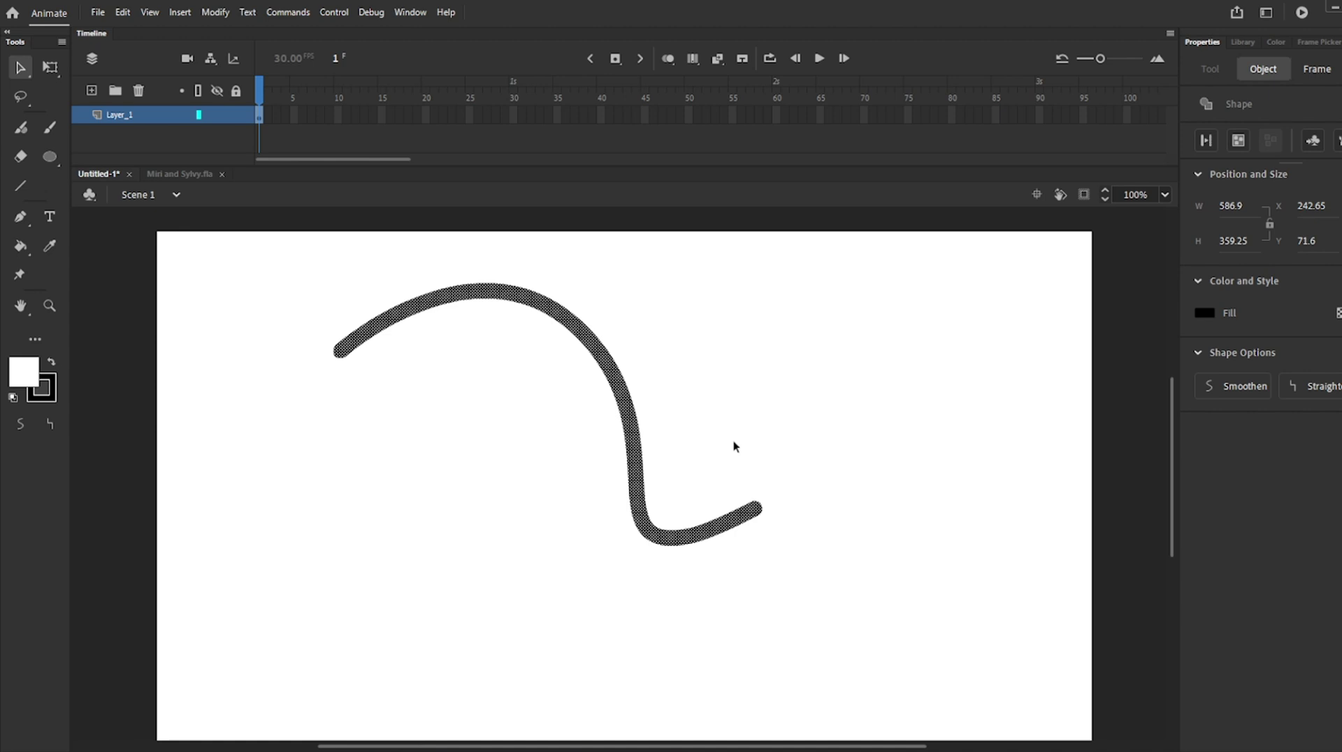
Try pulling the outline at both ends of the filled curve, and undo those shape changes
click(761, 484)
drag(754, 509, 790, 499)
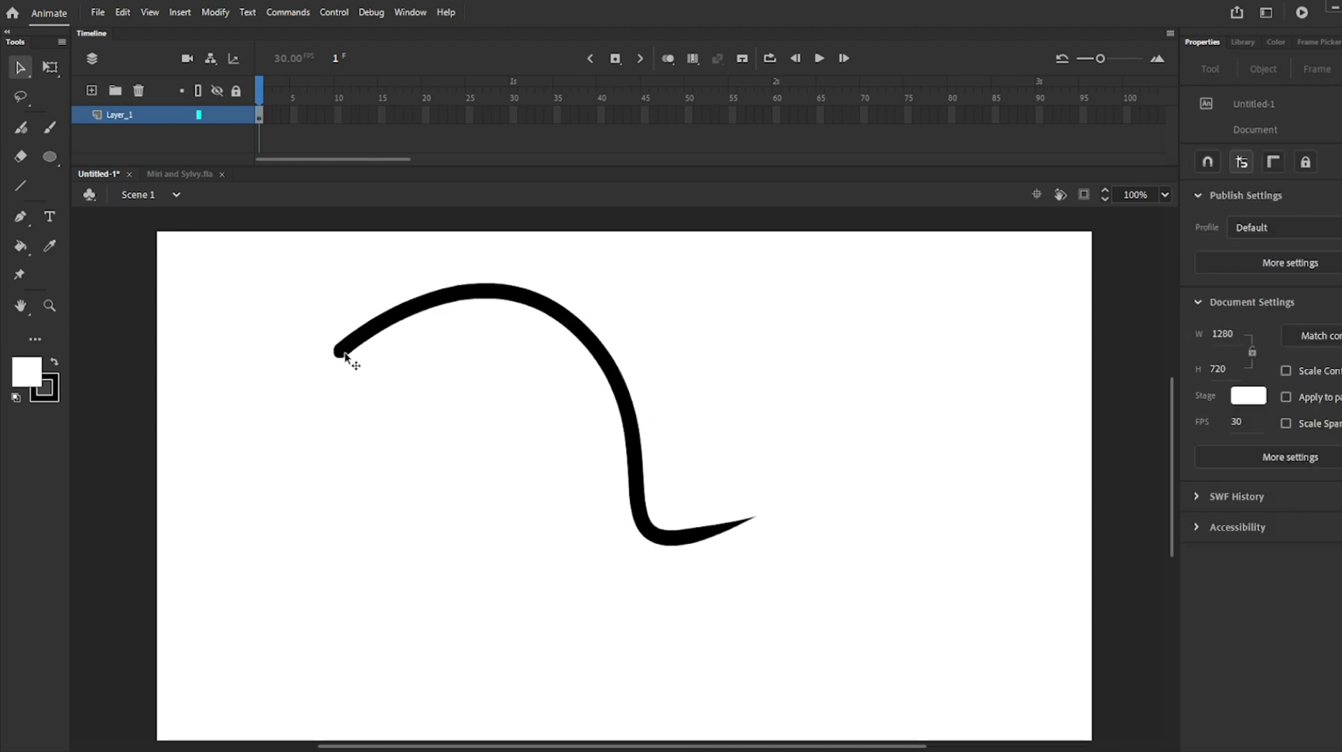
mouse_move(347, 355)
mouse_down()
mouse_move(329, 353)
mouse_move(328, 377)
mouse_up()
key(ctrl+z)
key(ctrl+z)
key(ctrl+z)
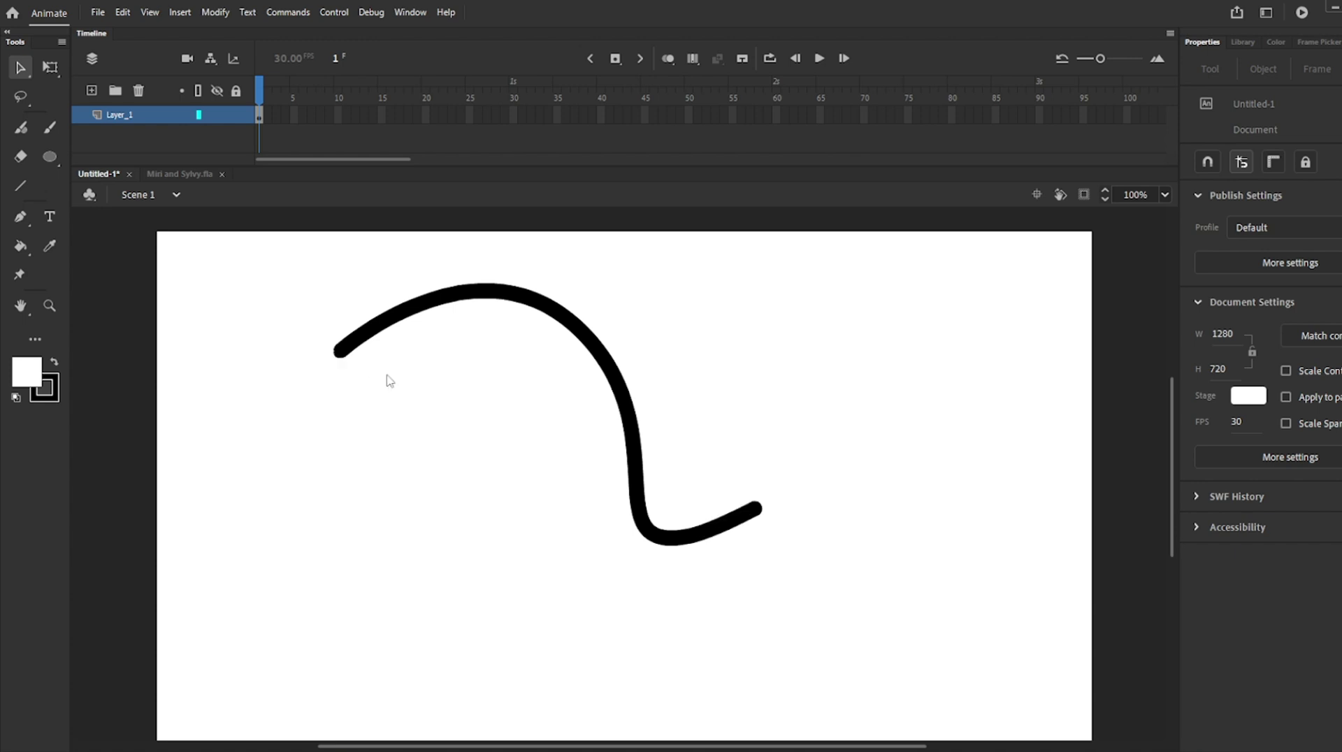
drag(636, 425, 635, 441)
click(670, 402)
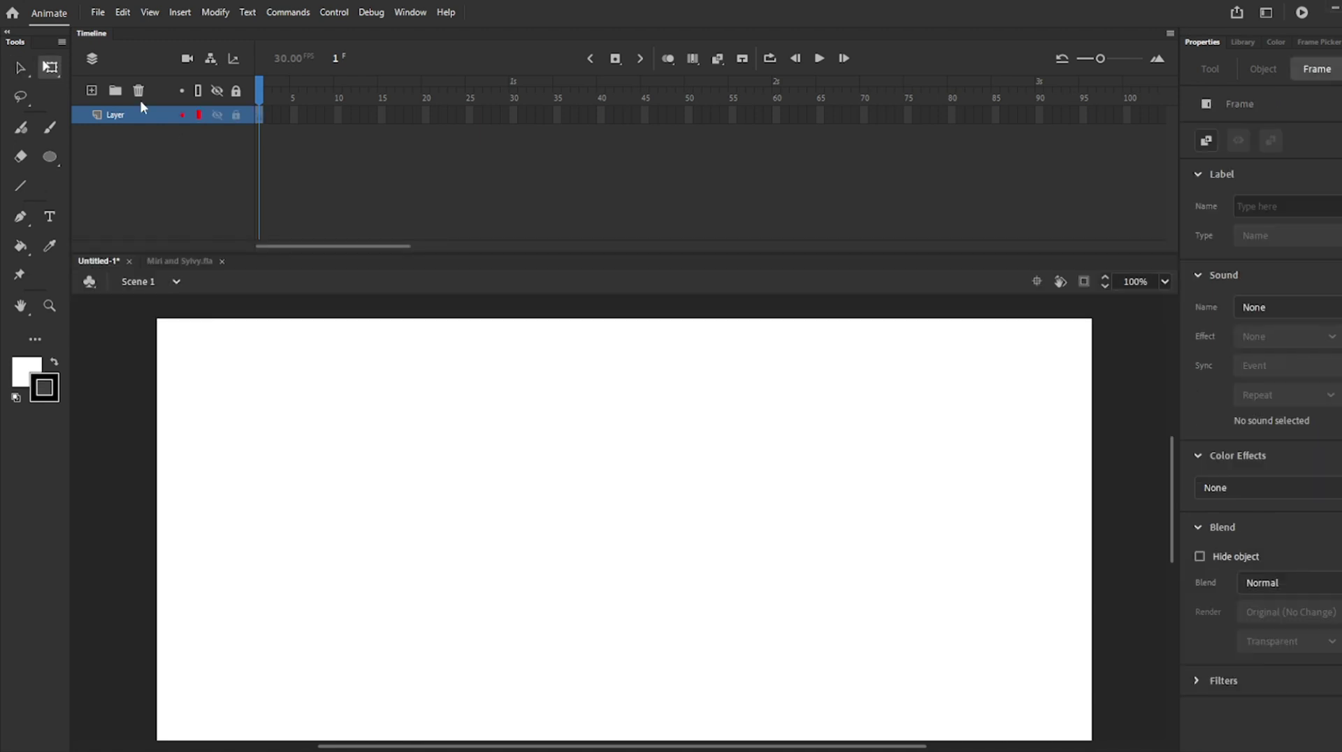
Add a new layer and a layer folder, and rename the new layer ssgd
click(92, 90)
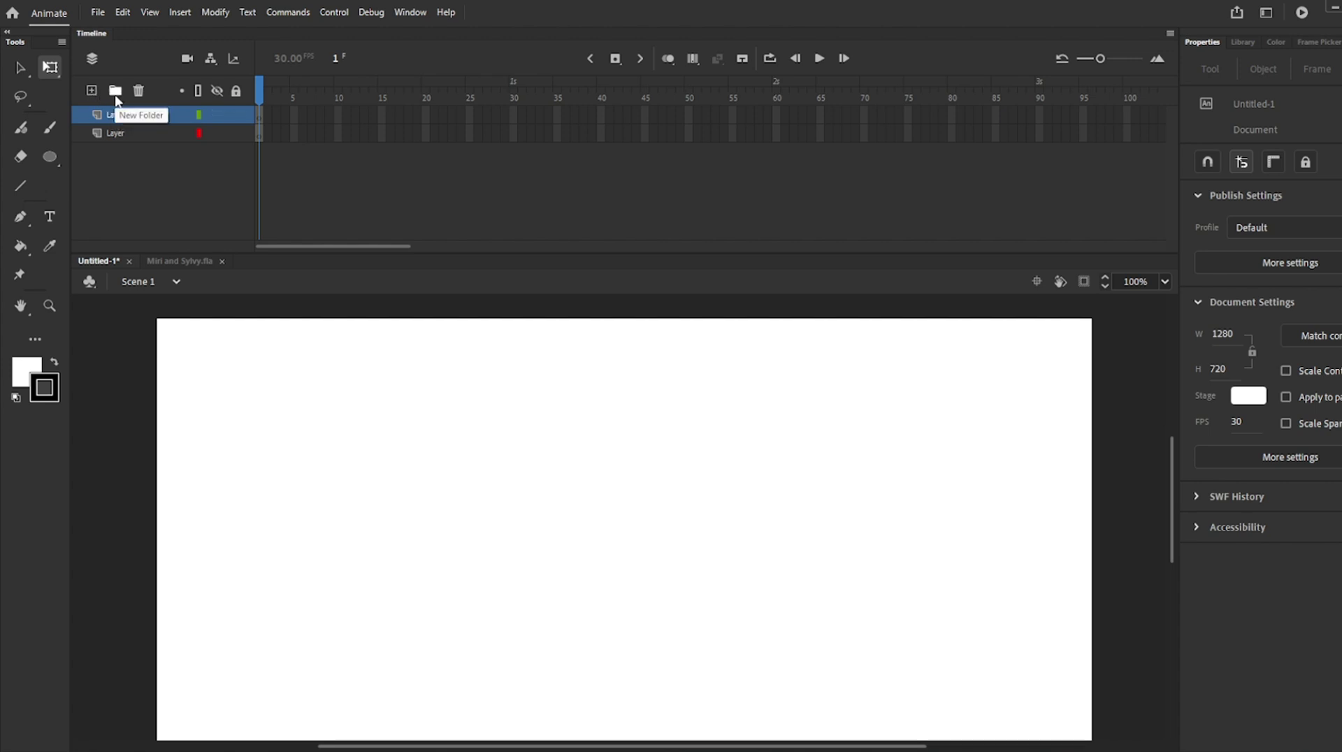
click(114, 95)
click(130, 133)
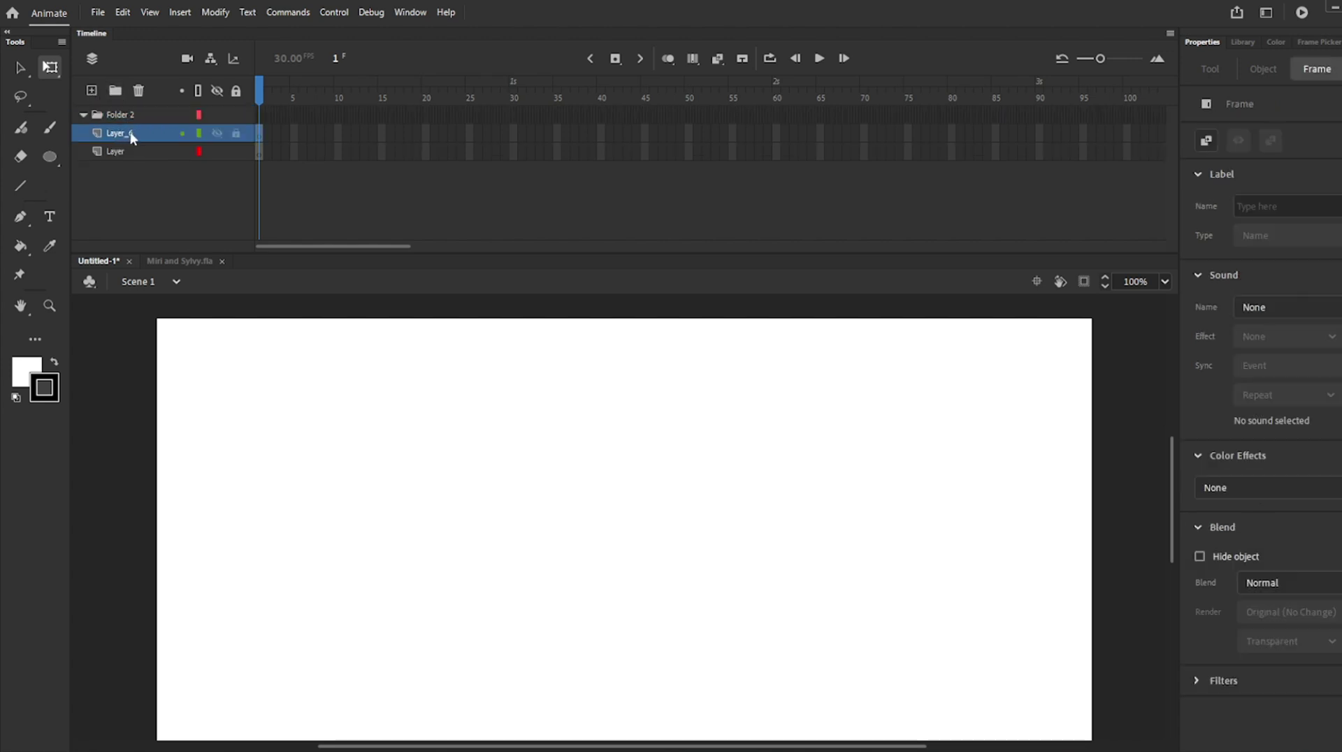
text(ssgd)
click(146, 174)
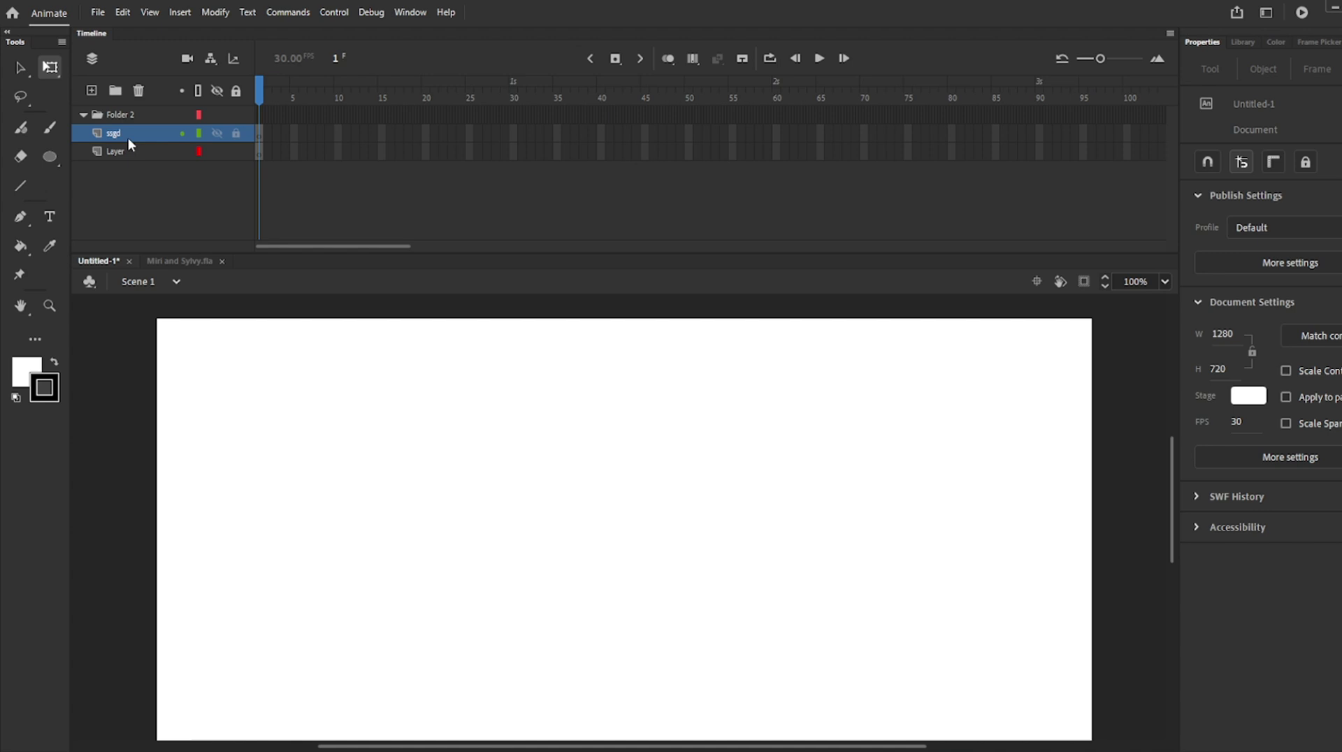
Move the layers ssgd and Layer into Folder 2, and delete the selected layers
click(128, 152)
shift+click(128, 134)
drag(132, 117, 130, 113)
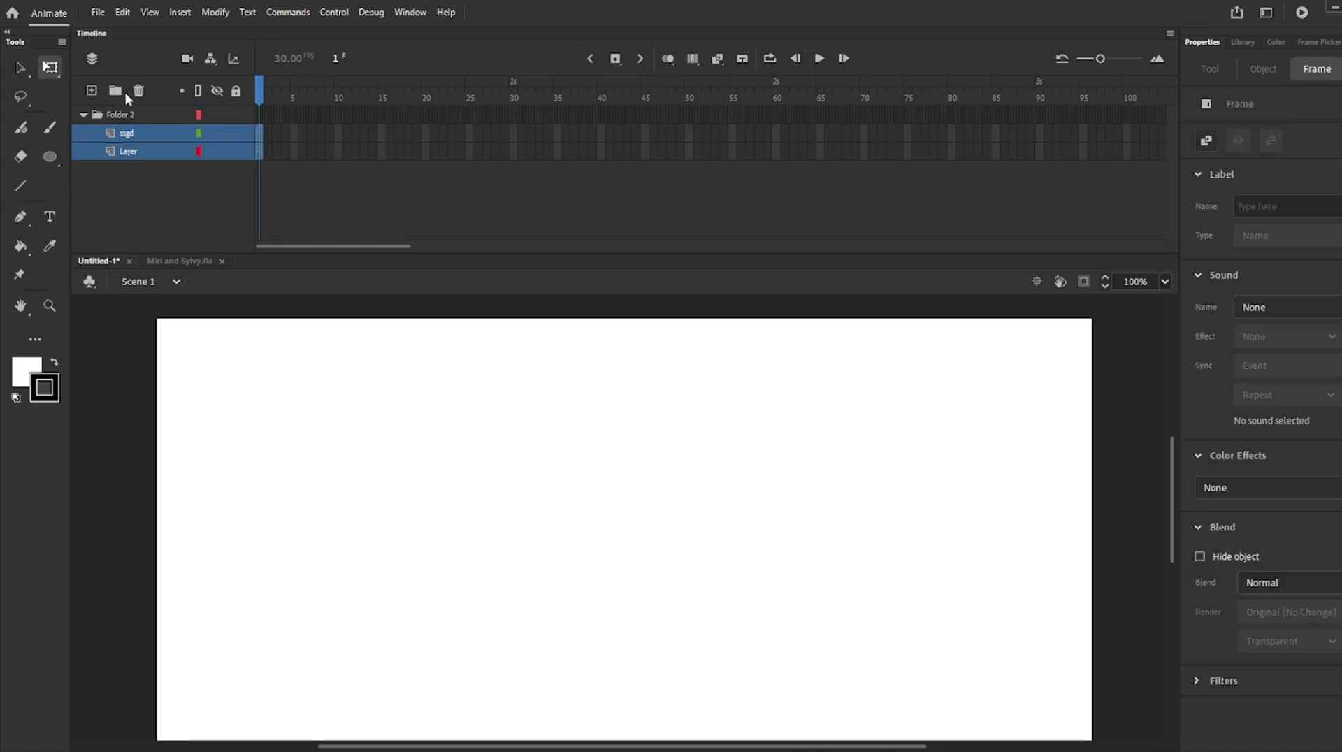
click(140, 93)
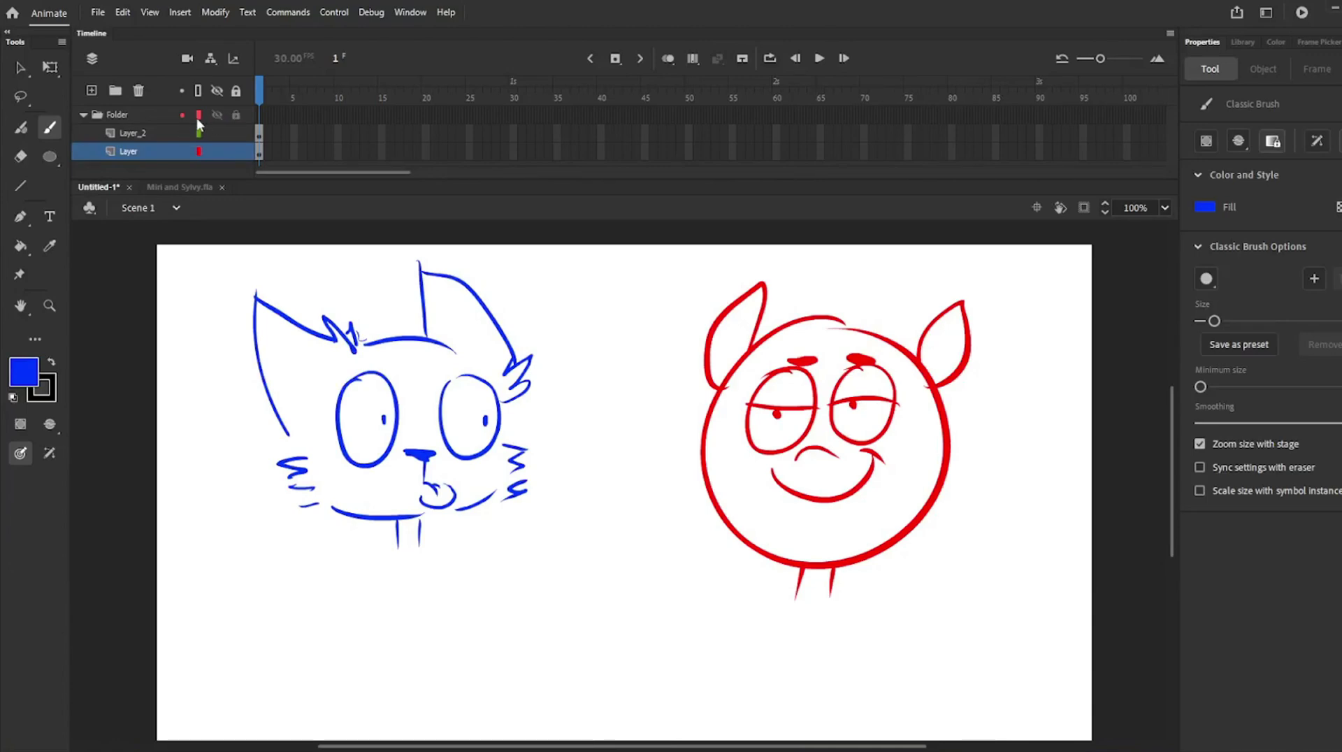
Toggle highlighting on Layer_2, and compare the drawings on Layer and Layer_2 as outlines before restoring the filled display
click(182, 133)
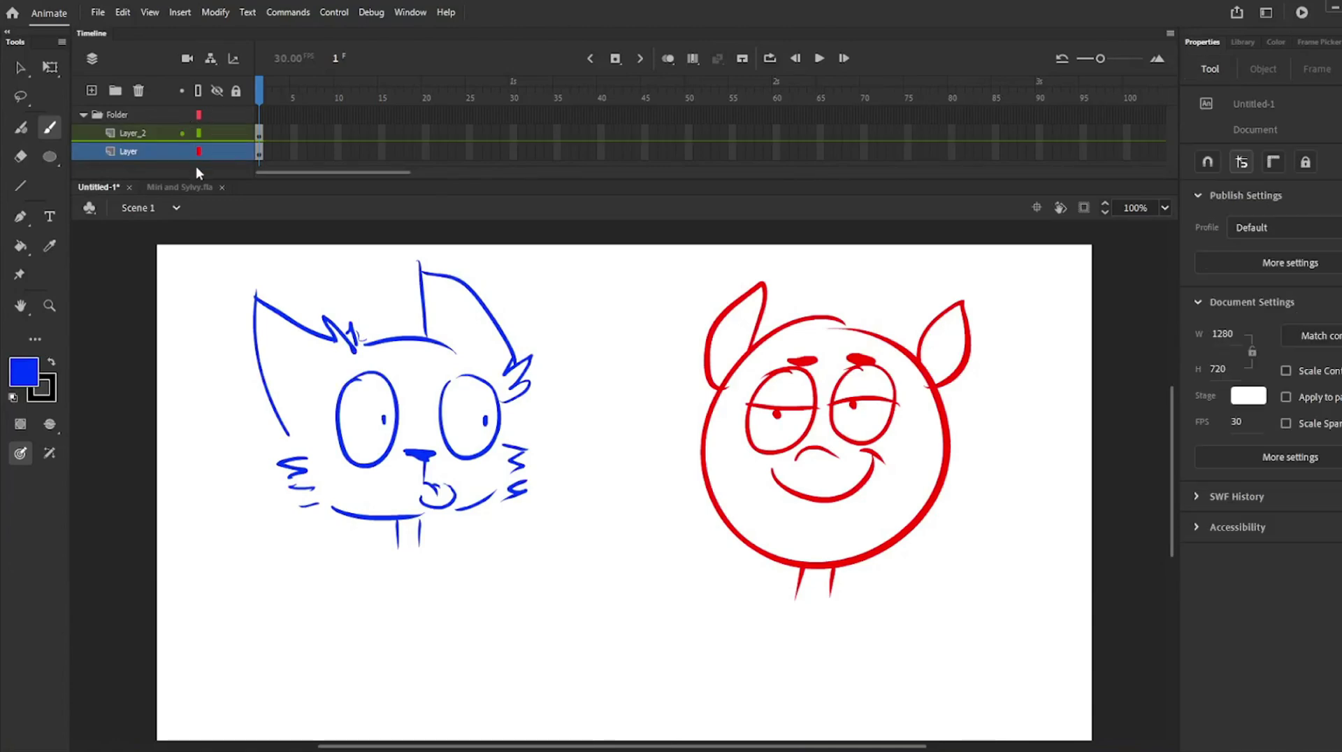
click(181, 132)
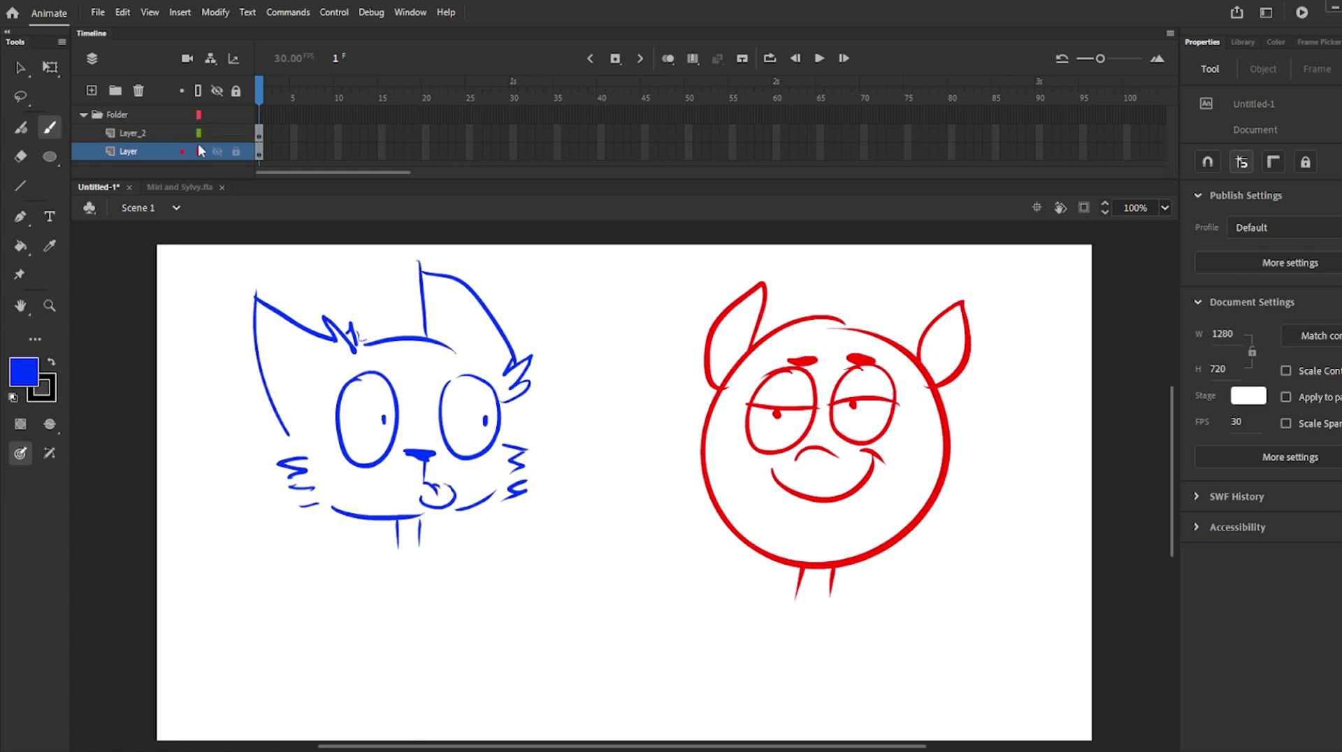
click(199, 151)
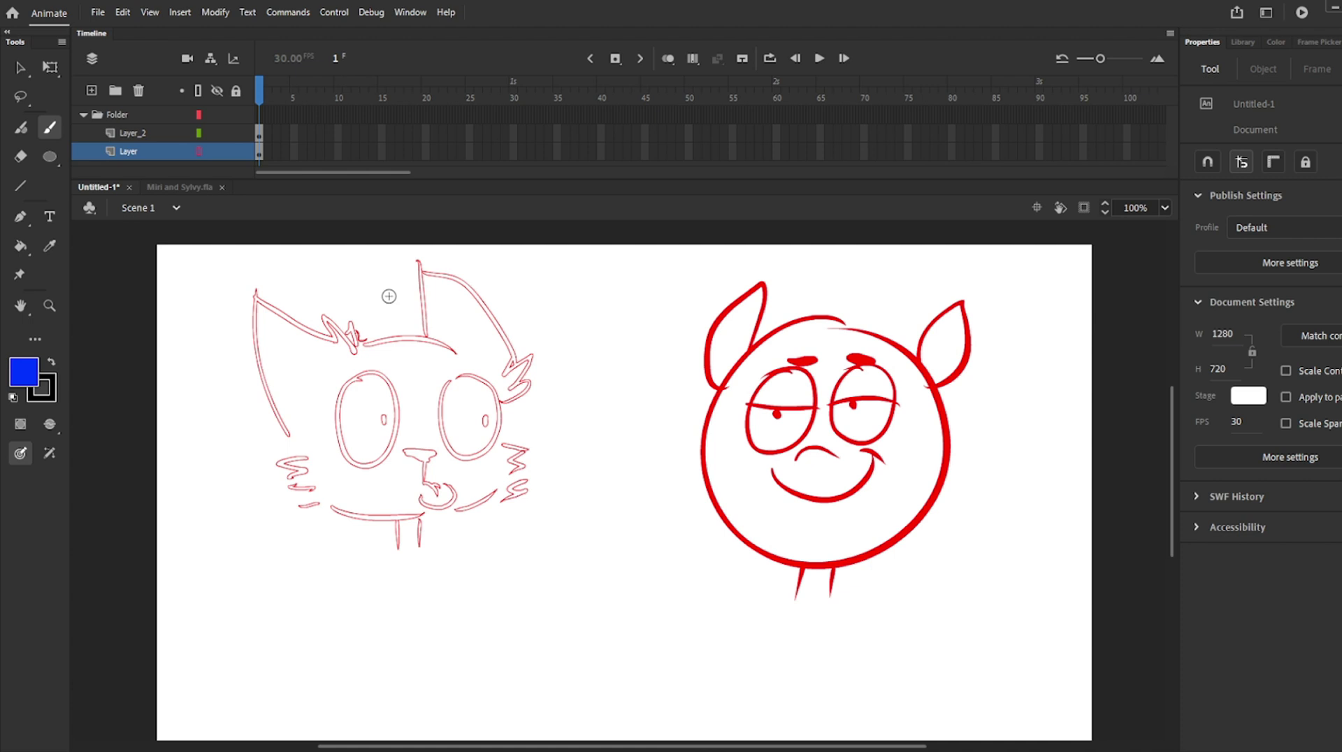
click(199, 133)
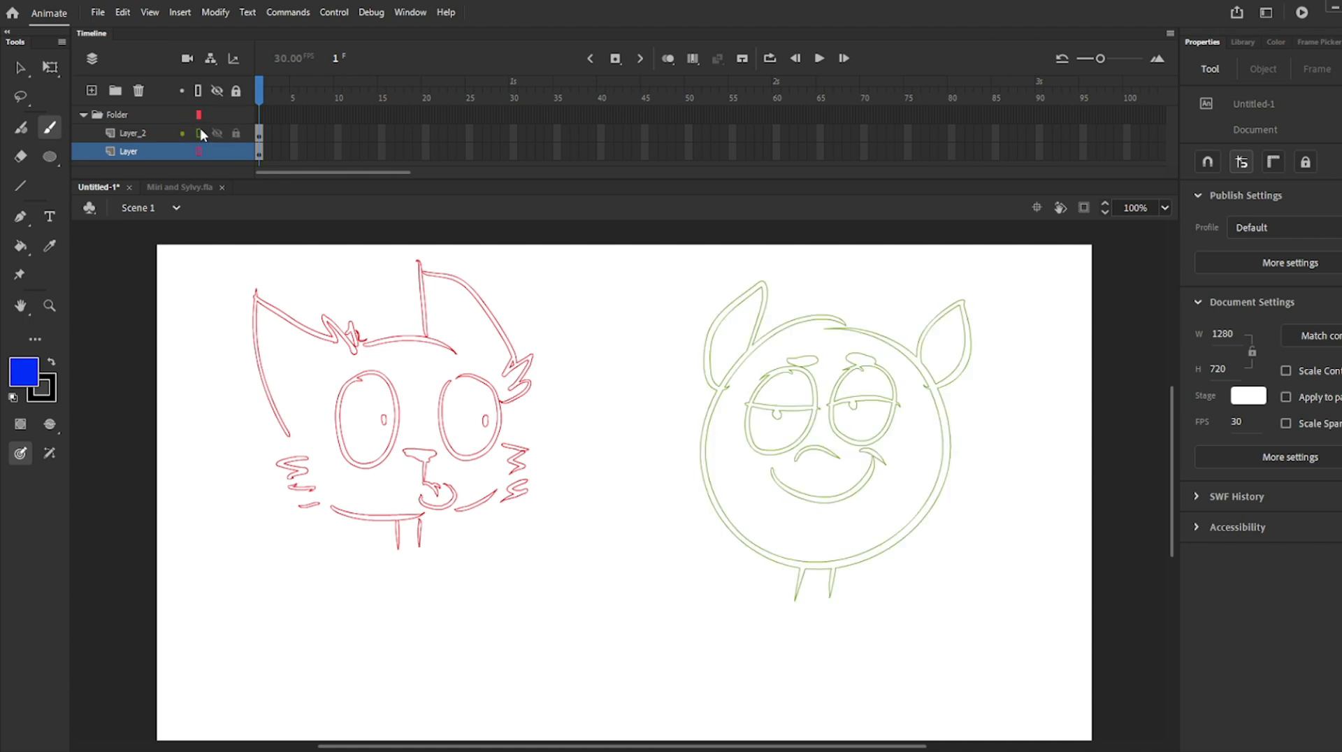
click(198, 133)
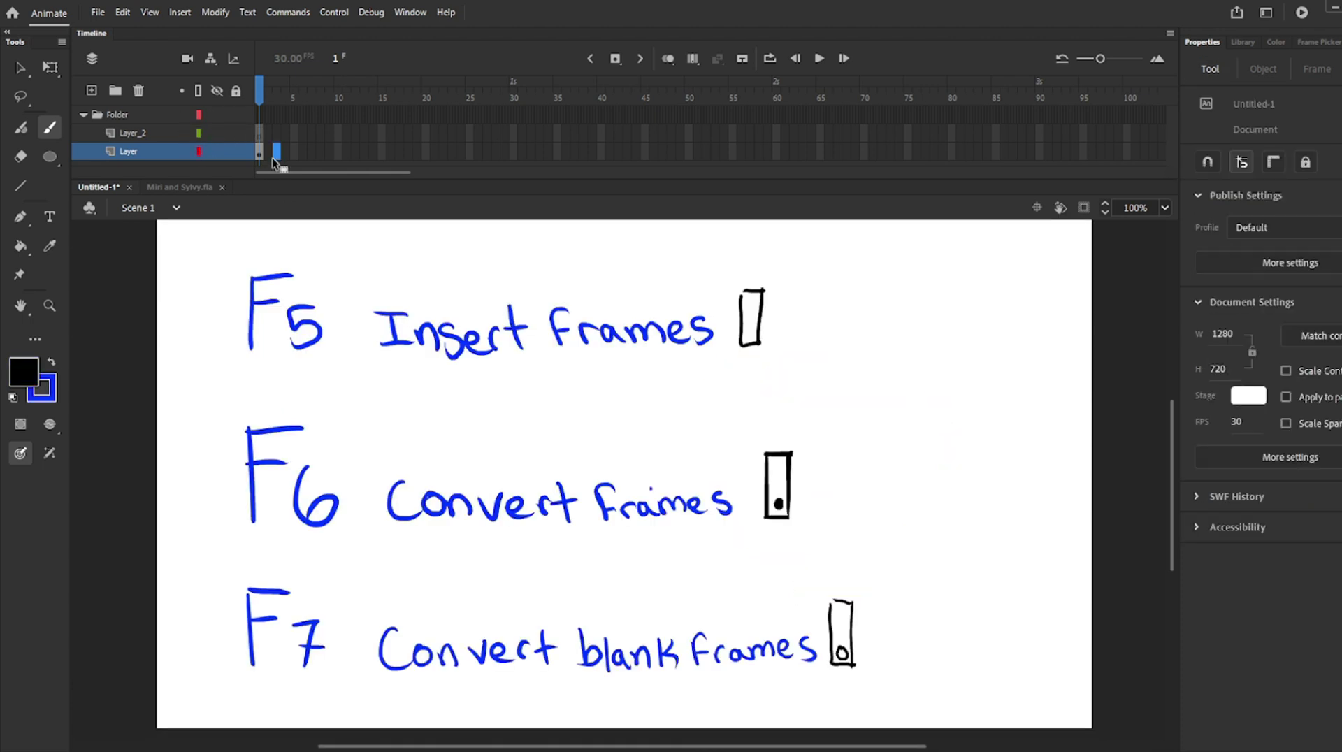
Insert frames on Layer up to frame 5, and check the shortcuts listed with the frame commands
key(F5)
key(F5)
key(F5)
right_click(312, 149)
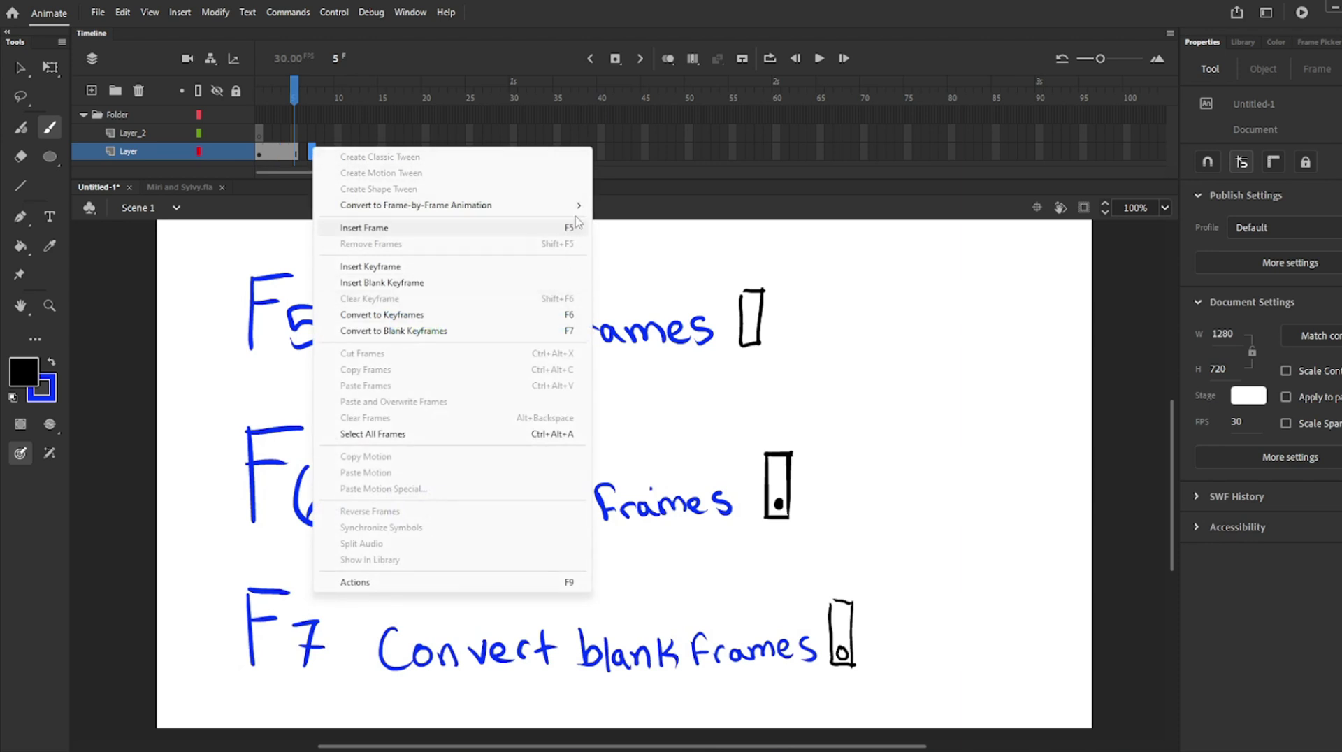
click(649, 134)
Remove Layer's frames from frame 3 onward, and convert frames 3 to 8 to keyframes
click(277, 151)
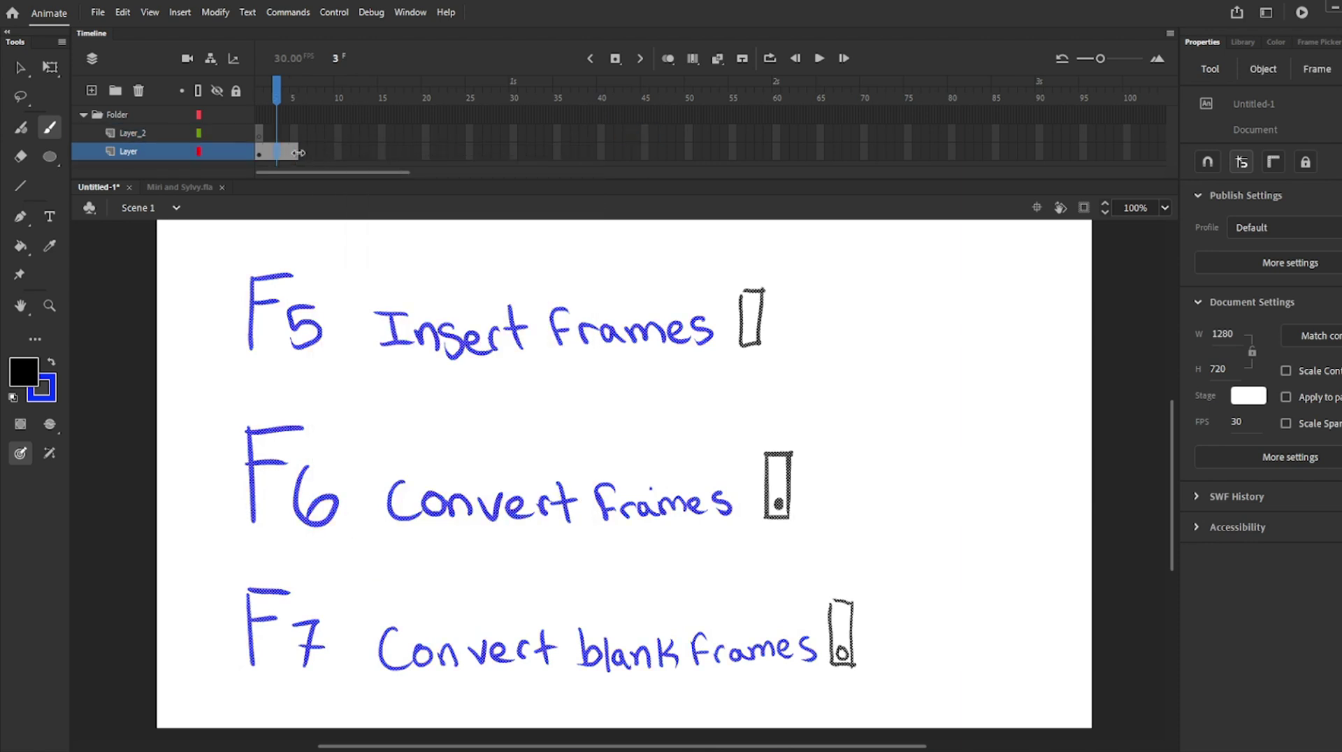
key(shift+F5)
key(shift+F5)
key(F6)
key(F6)
key(F6)
key(F6)
key(F6)
key(F6)
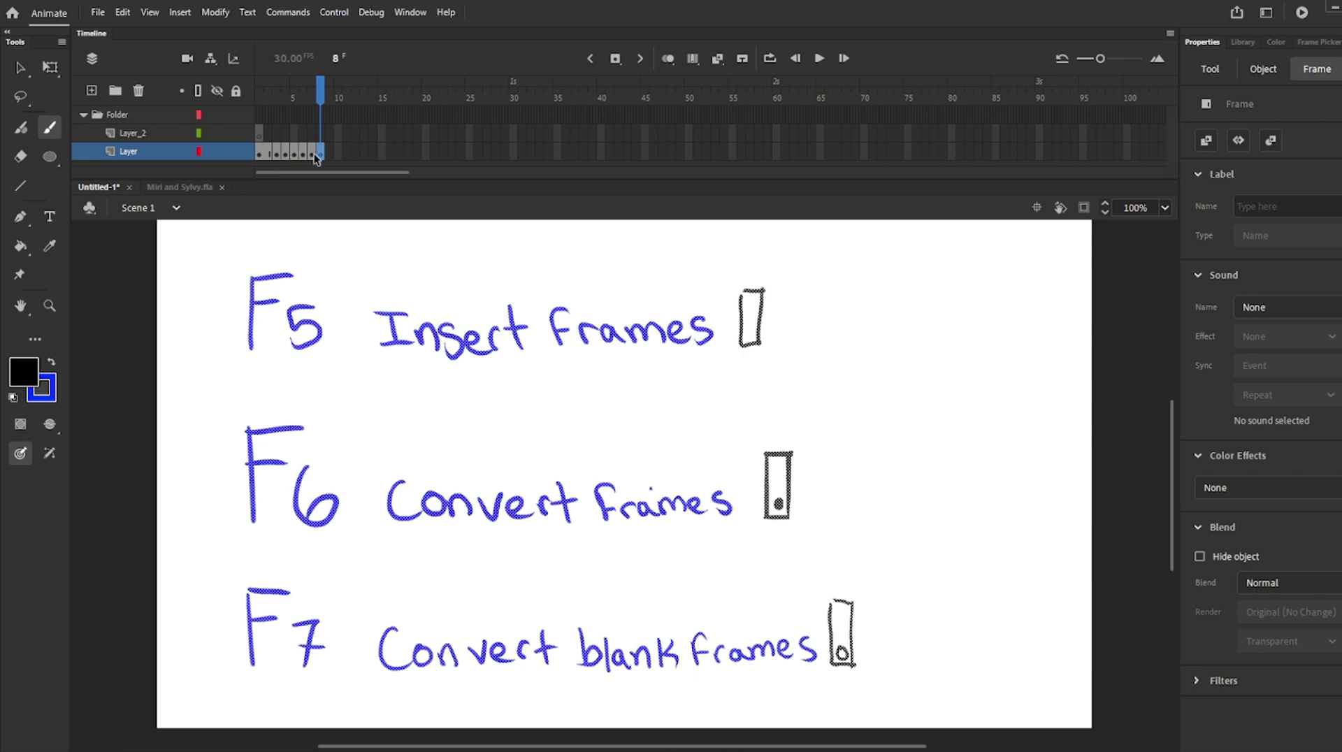
Remove the keyframes after frame 3 on Layer
key(shift+F5)
key(shift+F5)
key(shift+F5)
key(shift+F5)
key(shift+F5)
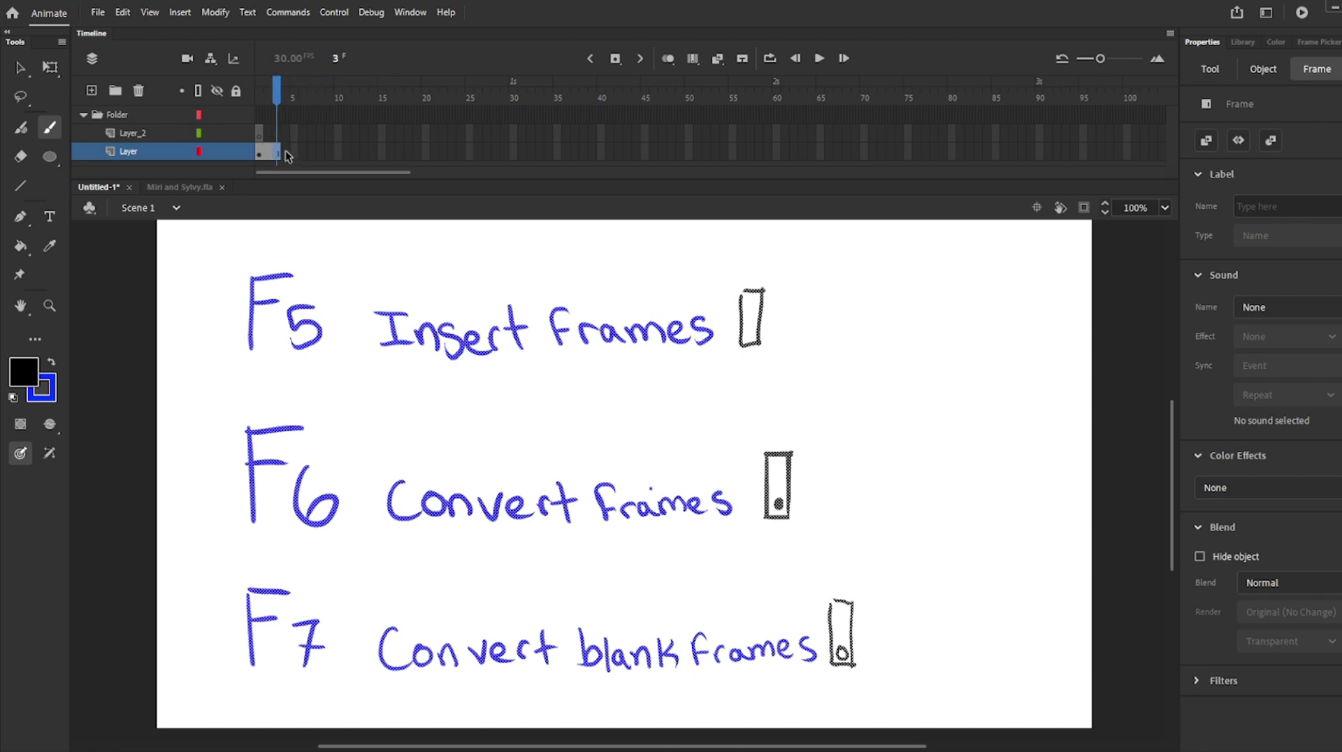
Switch to the Eraser tool, select frames 7 to 23 on Layer, and remove them
click(287, 152)
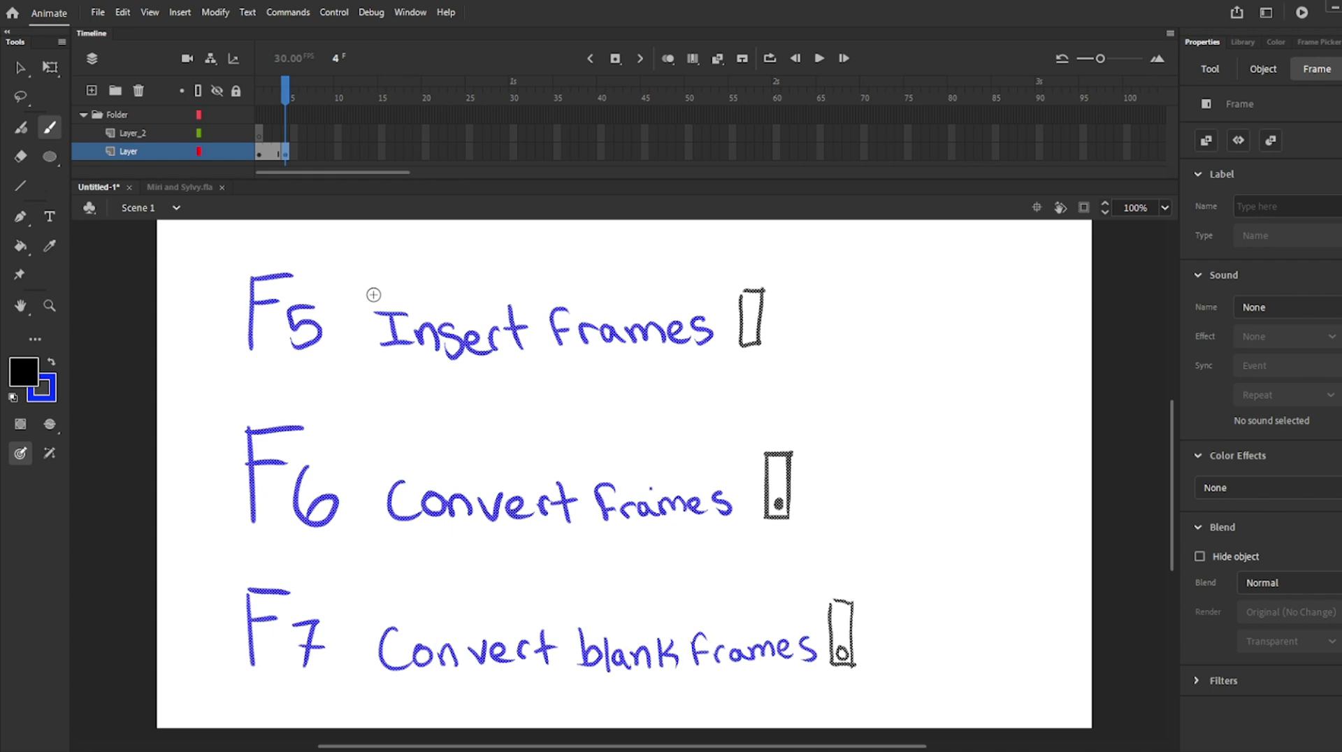
key(e)
mouse_move(285, 96)
mouse_down()
mouse_move(272, 99)
mouse_move(305, 128)
mouse_move(452, 153)
mouse_move(303, 157)
mouse_up()
drag(453, 153, 314, 157)
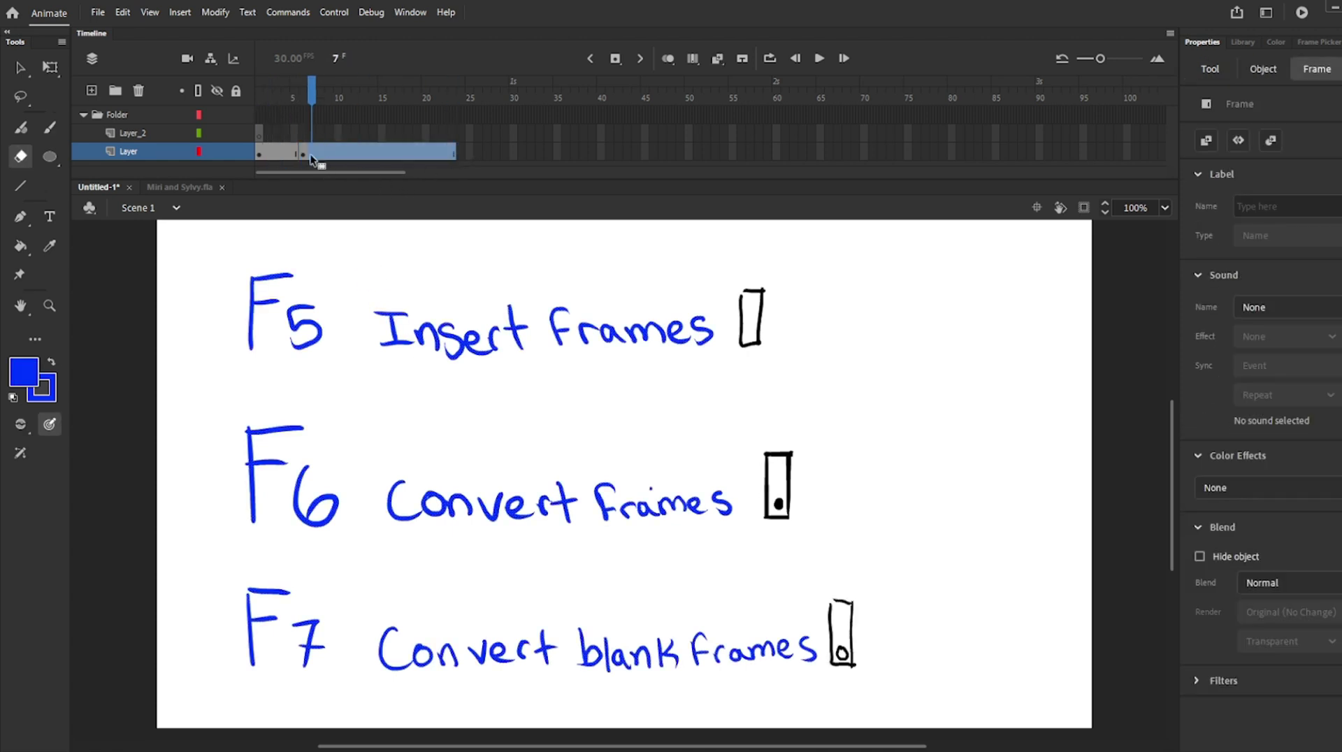
right_click(327, 149)
click(432, 246)
Convert frame 8 of Layer to a keyframe, and try another keyframe conversion much further along the timeline and undo it
right_click(321, 150)
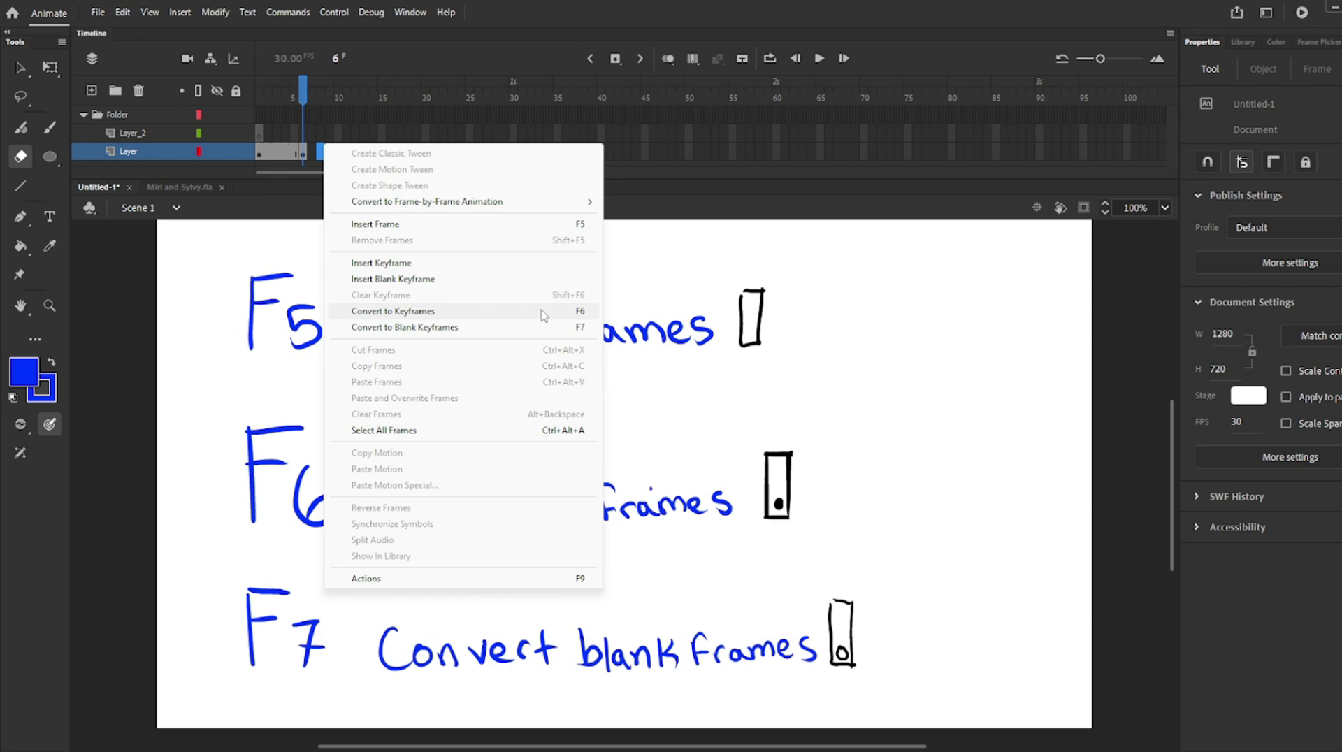
click(540, 315)
right_click(741, 153)
click(904, 314)
key(ctrl+z)
Select the short run of frames on Layer and remove everything after frame 1
drag(268, 152, 327, 153)
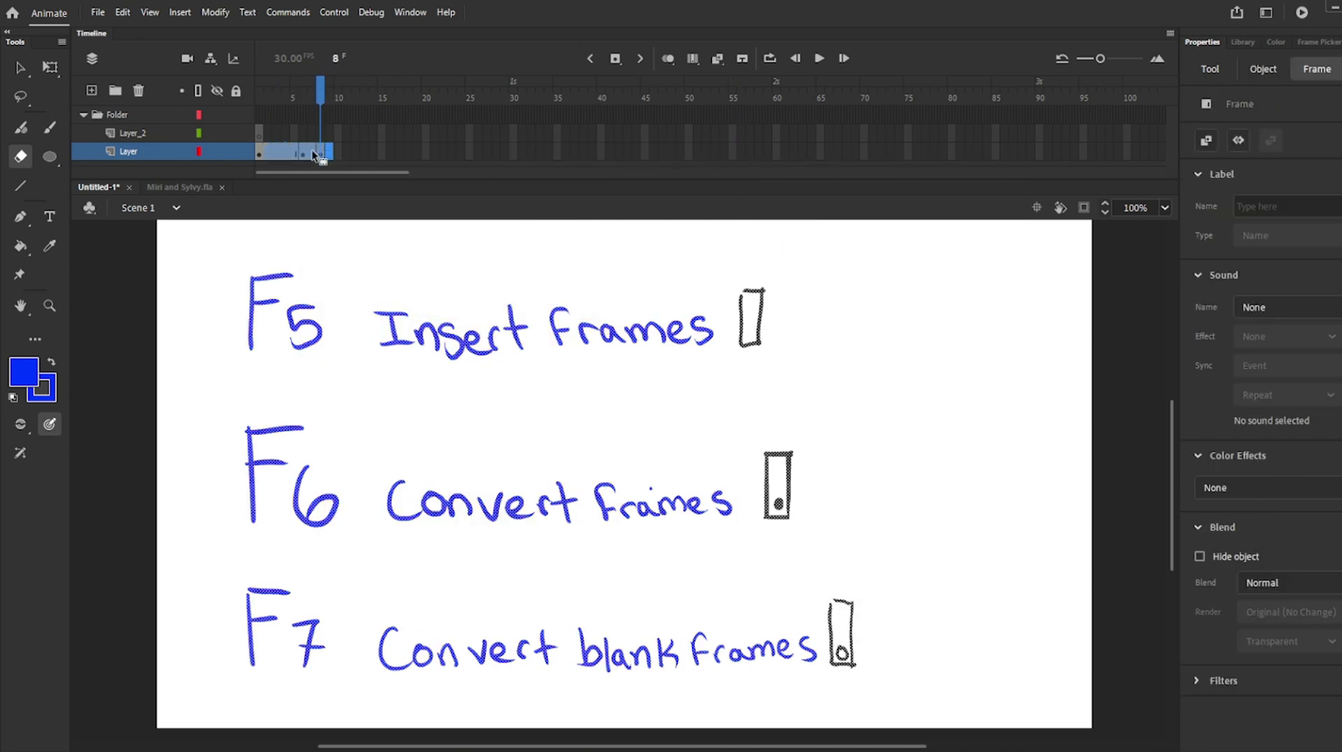
right_click(302, 152)
click(419, 250)
Convert frame 6 of Layer to a blank keyframe and extend the layer with inserted frames
right_click(303, 152)
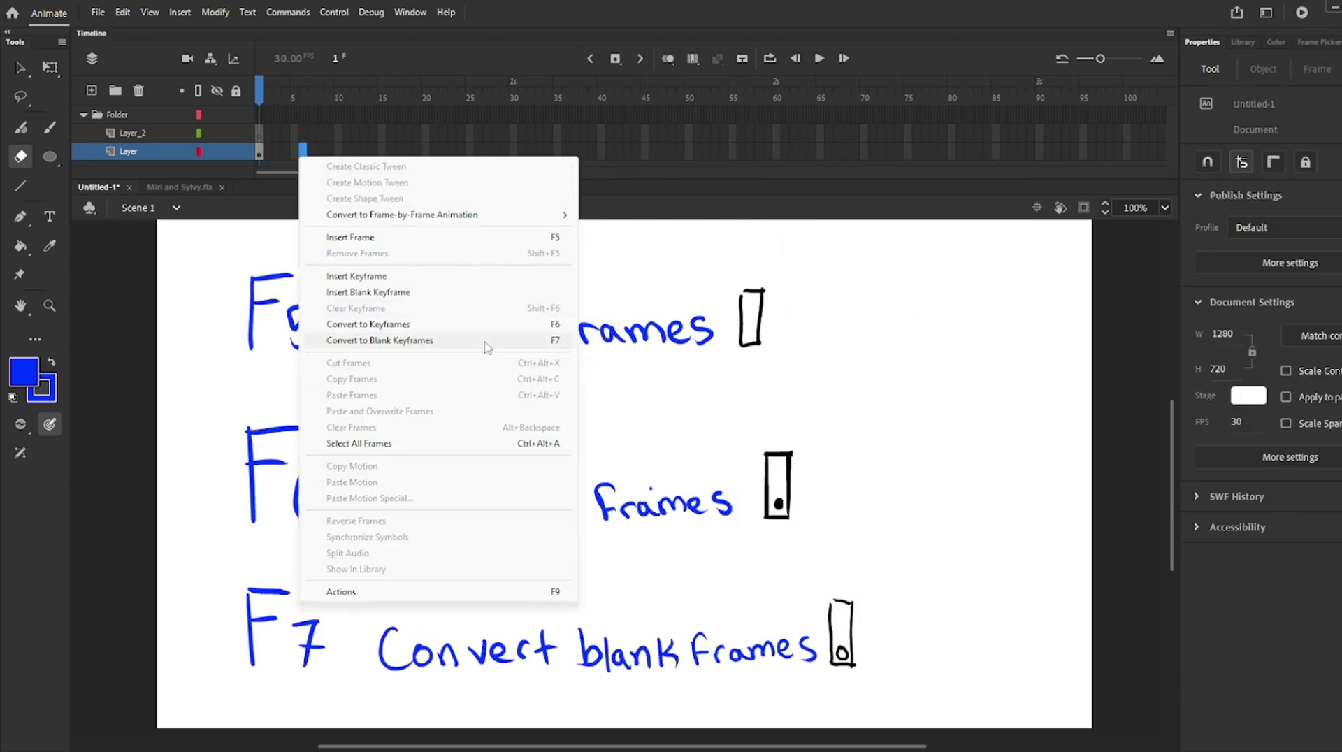
click(488, 342)
click(432, 155)
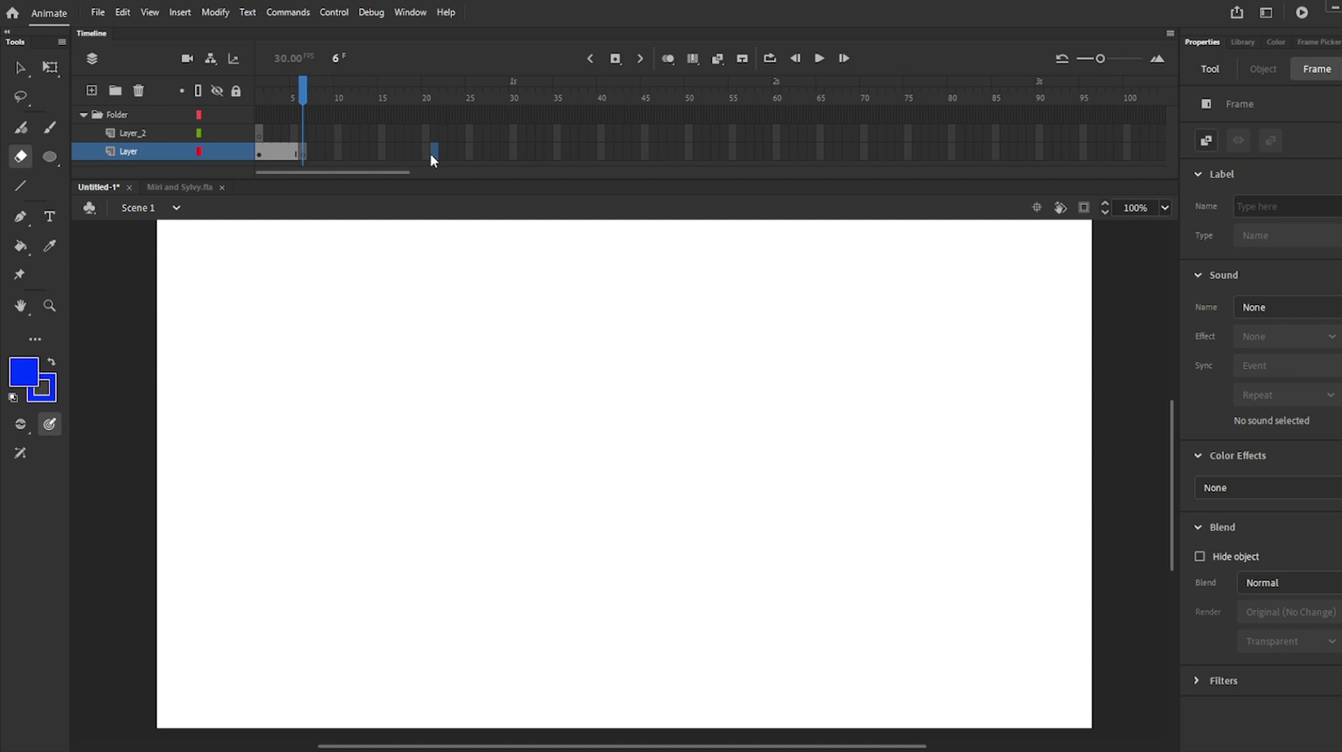
key(F5)
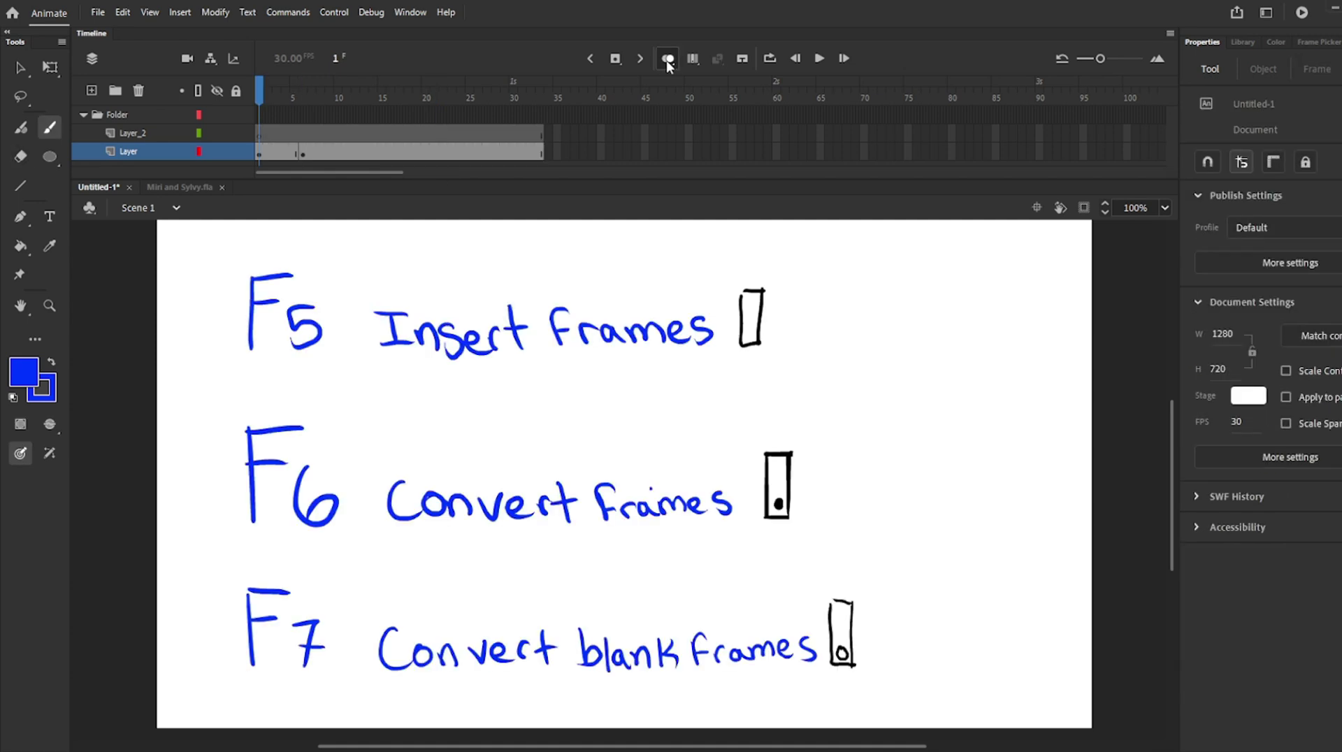
Turn on onion skinning, move the playhead to frame 8, and start looped playback
click(668, 59)
drag(305, 103, 321, 102)
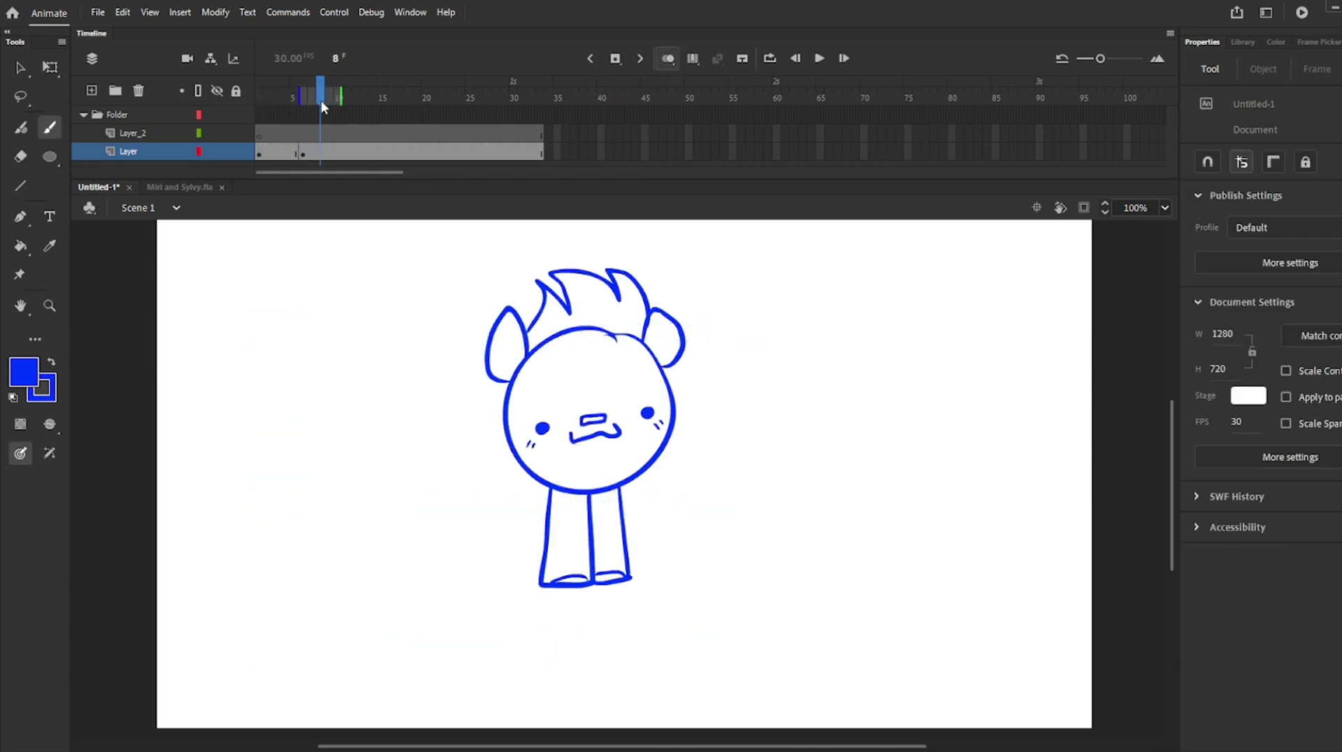
click(771, 59)
key(Return)
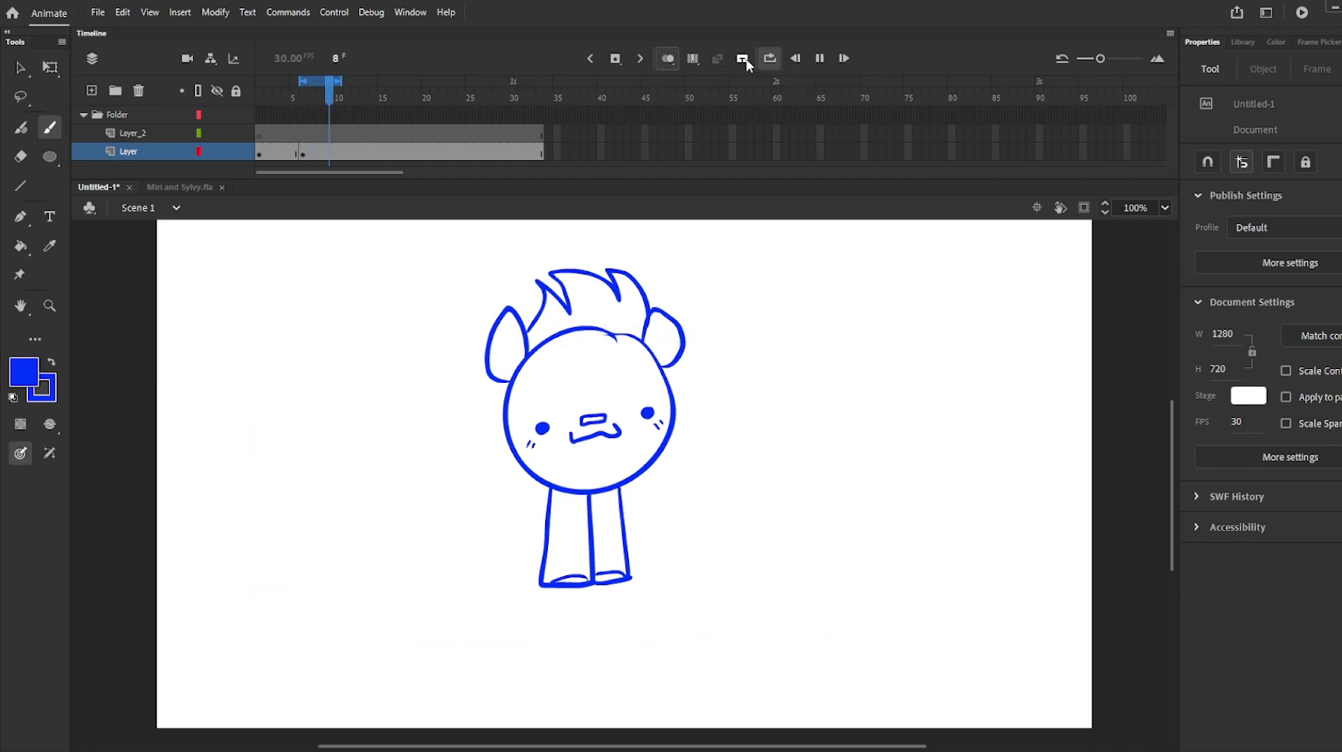
Stretch the loop range from frame 1 to the end of the layers' frames, and stop playback
click(299, 85)
drag(340, 80, 542, 80)
drag(304, 81, 258, 81)
key(Return)
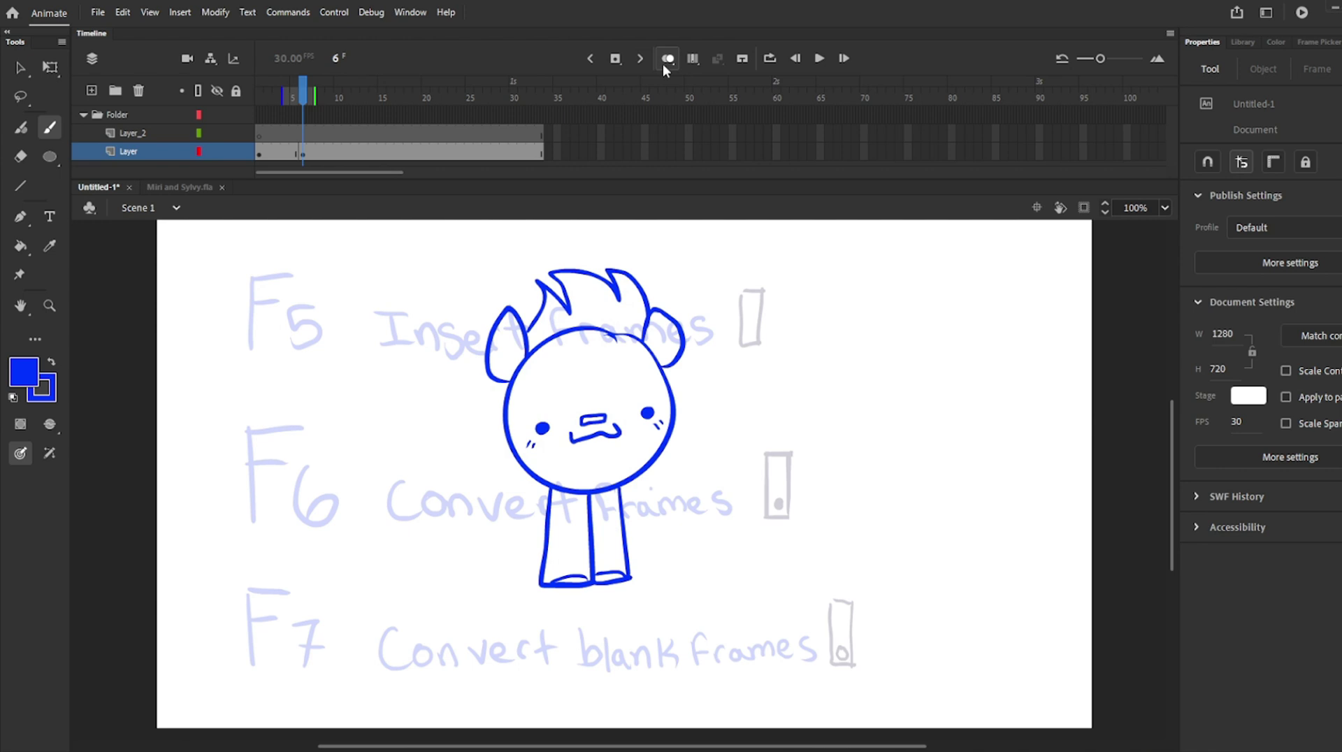
Open the advanced onion skin settings and choose the filled onion skin display
click(664, 61)
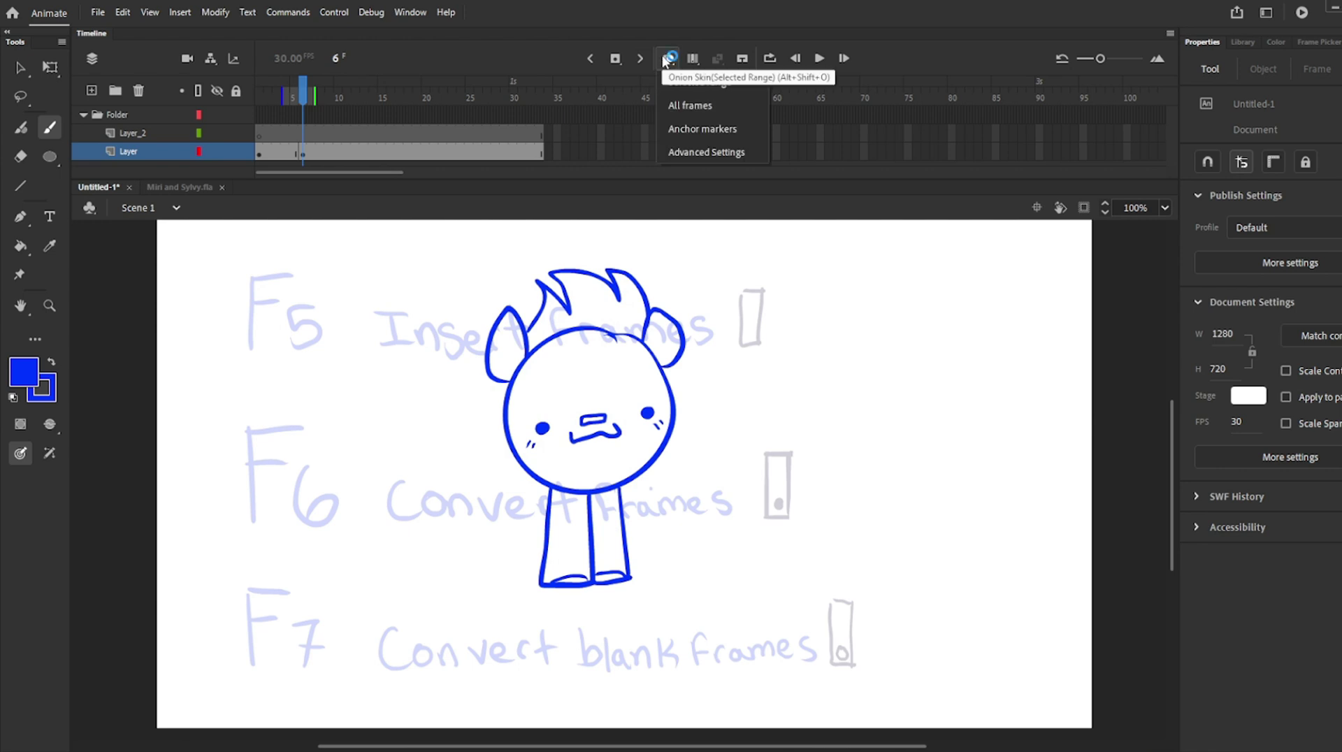
click(708, 153)
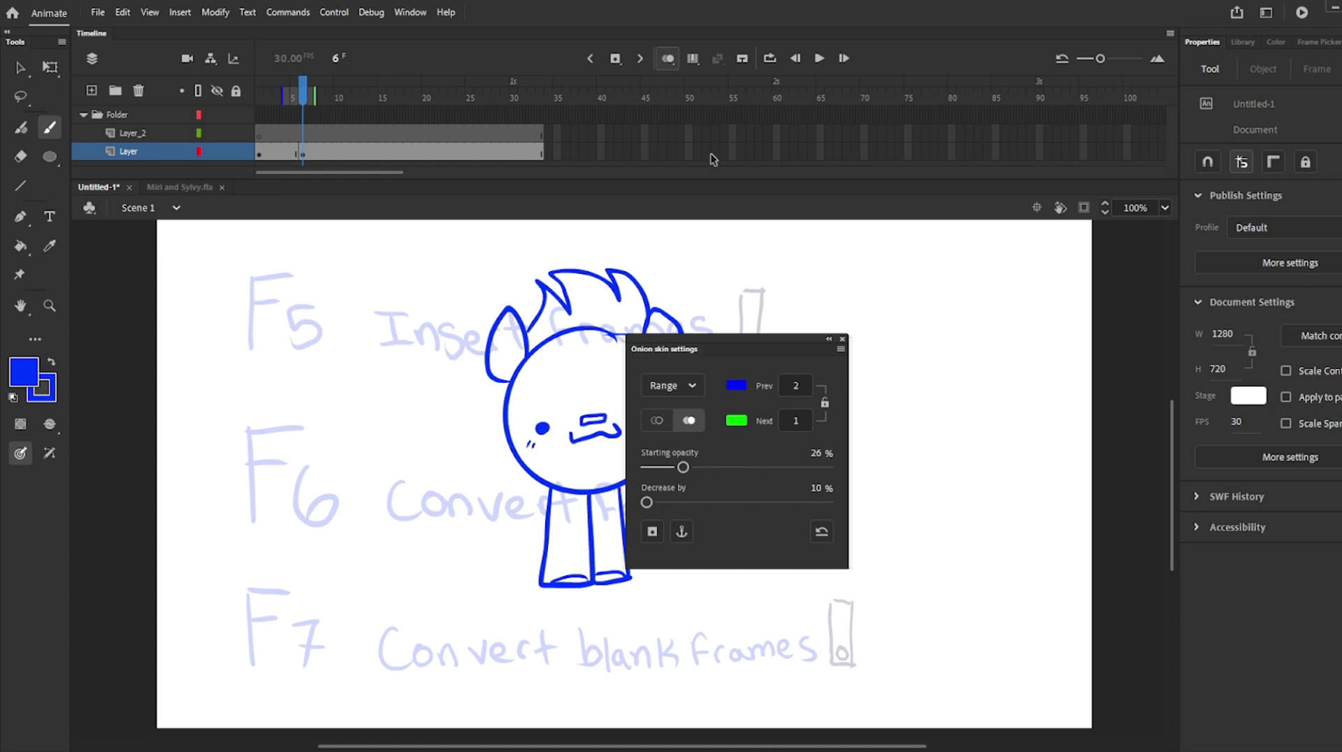
click(696, 422)
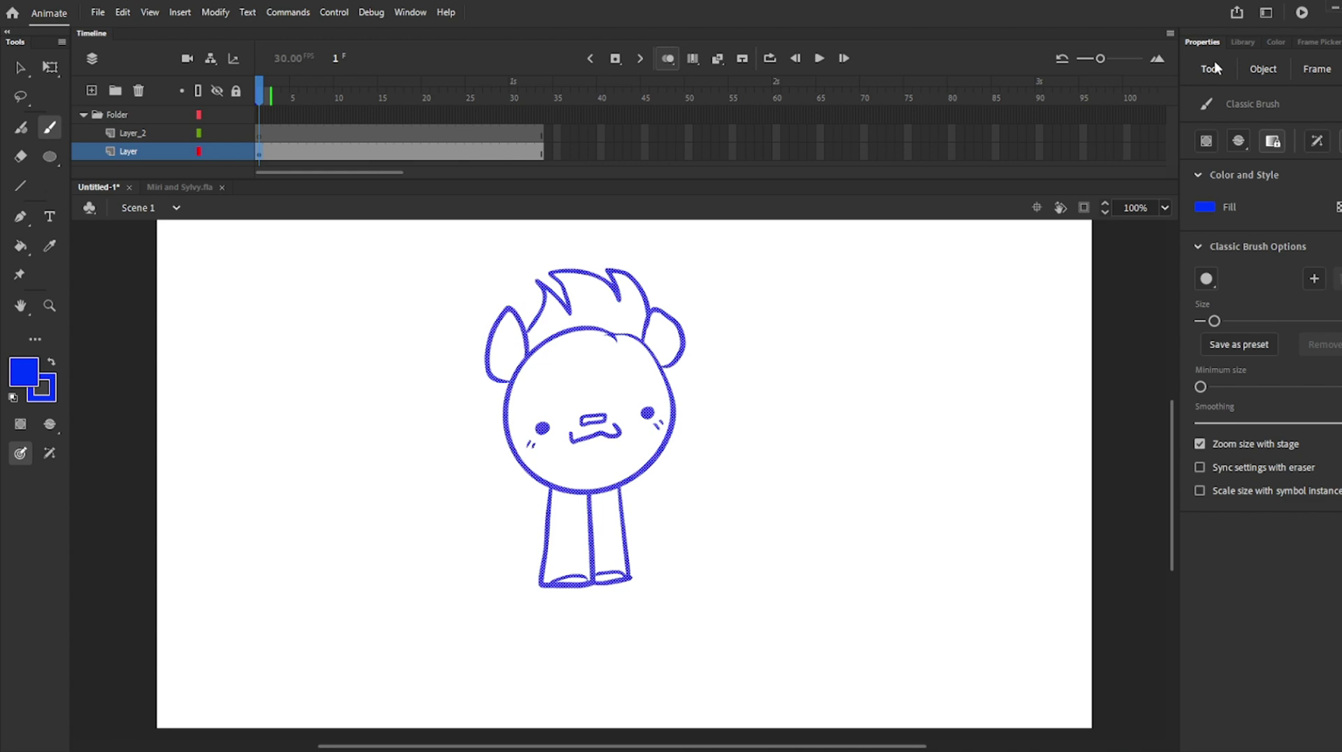
Compare the tool properties of the Eraser, Pen and Classic Brush
click(21, 156)
click(21, 216)
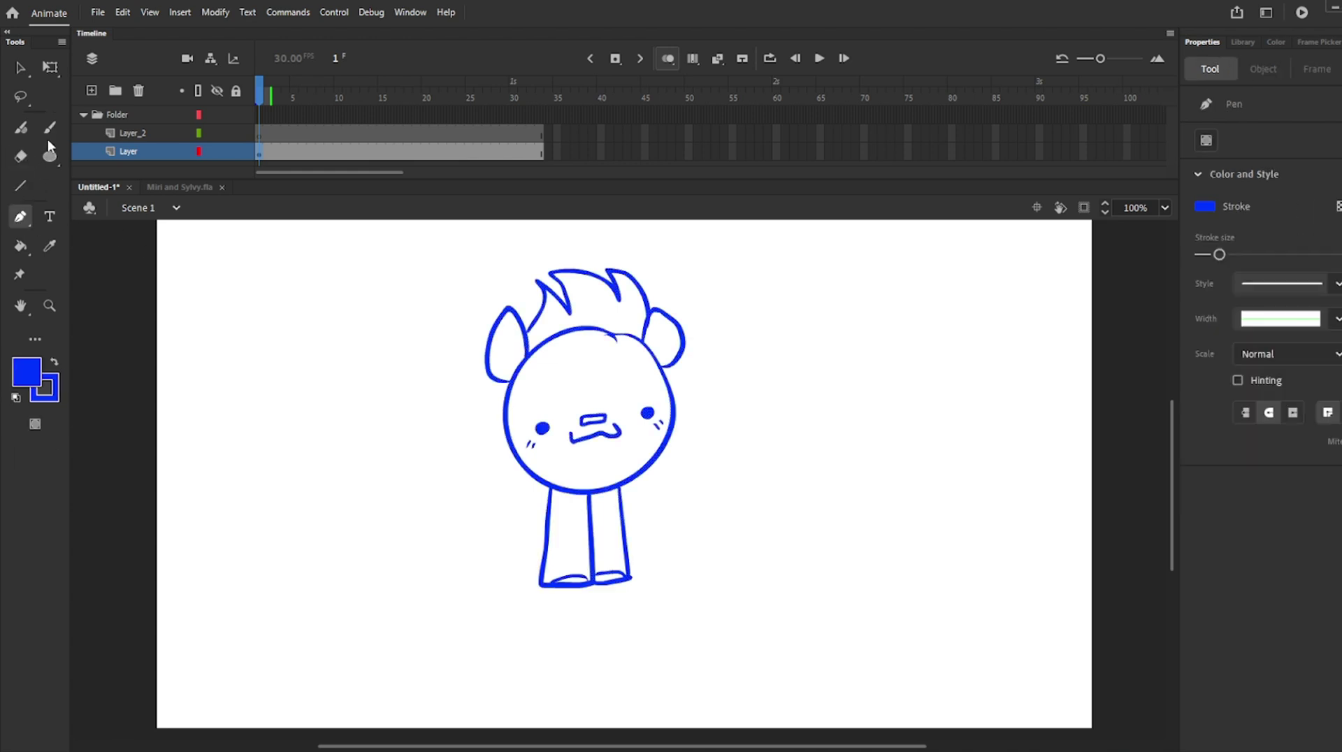
click(49, 130)
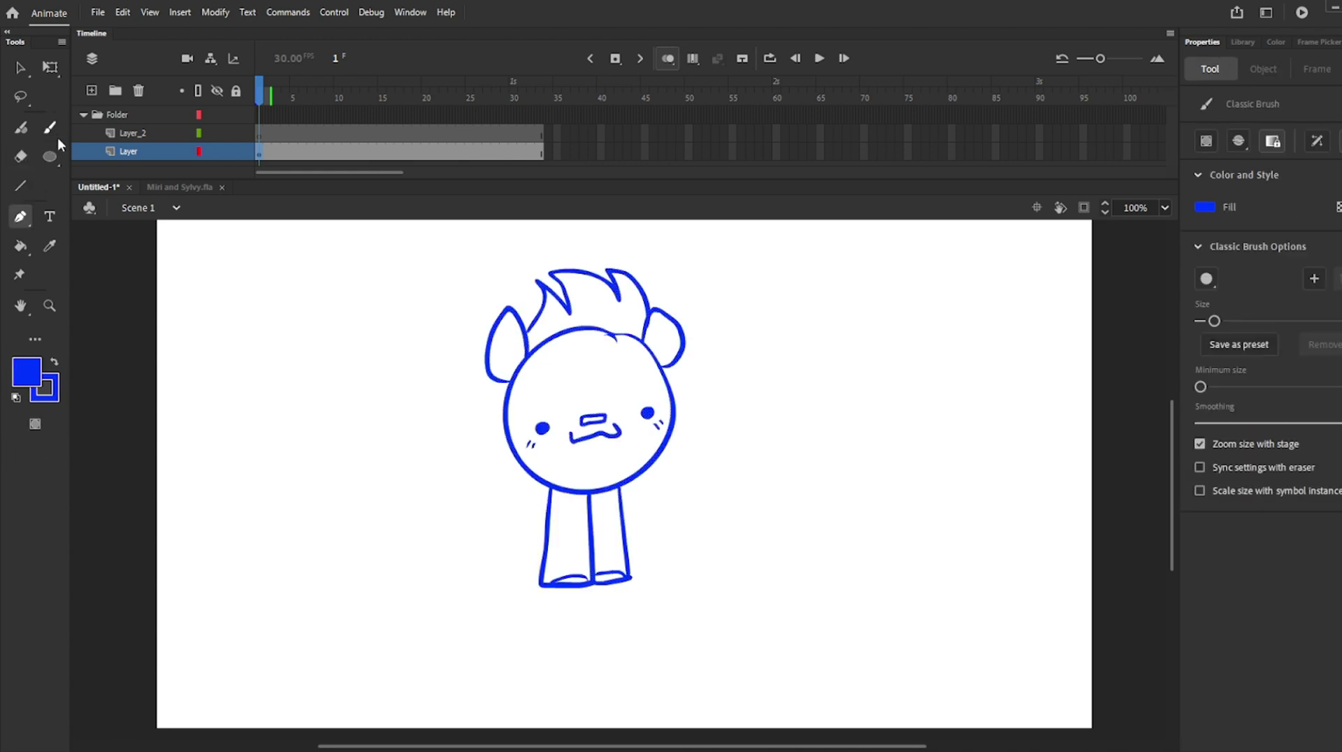
Enable syncing of the Classic Brush settings with the eraser and paint a zigzag stroke to the right of the character
click(1200, 467)
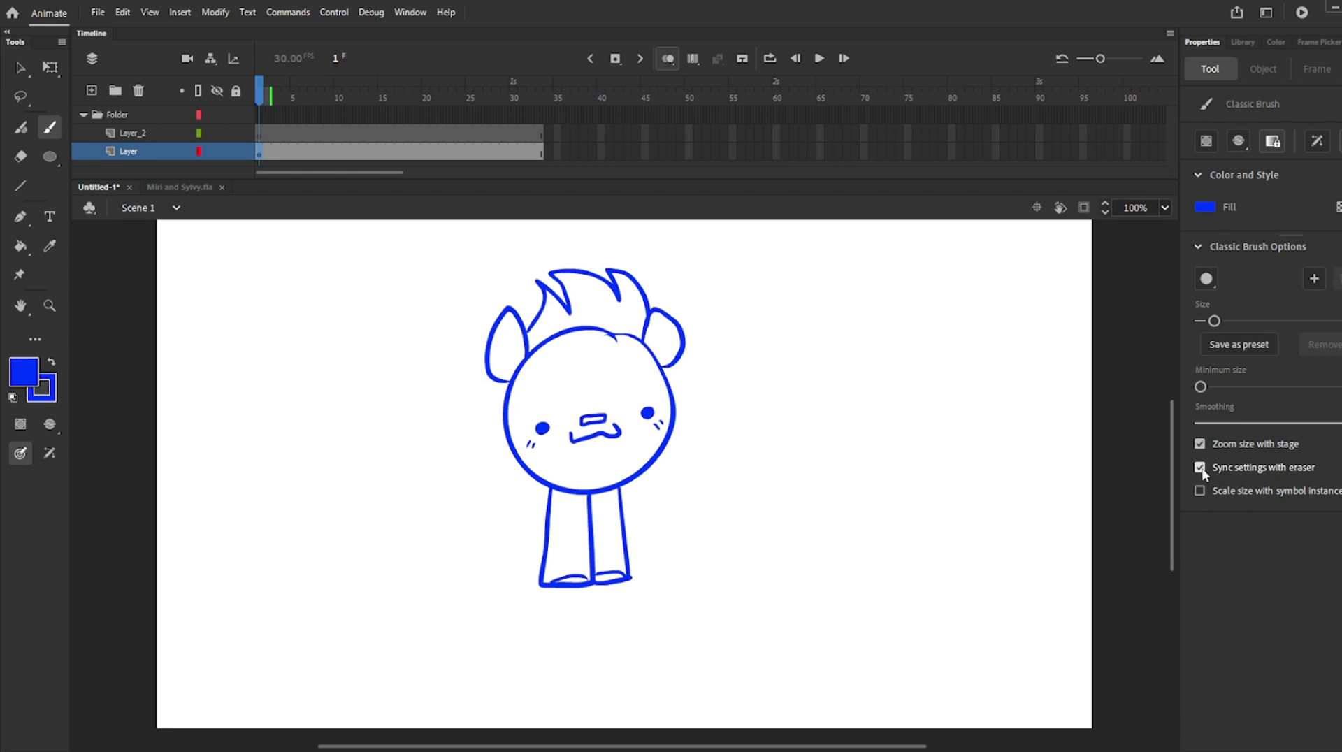
click(1200, 467)
click(1200, 467)
mouse_move(780, 374)
mouse_down()
mouse_move(890, 392)
mouse_move(966, 424)
mouse_up()
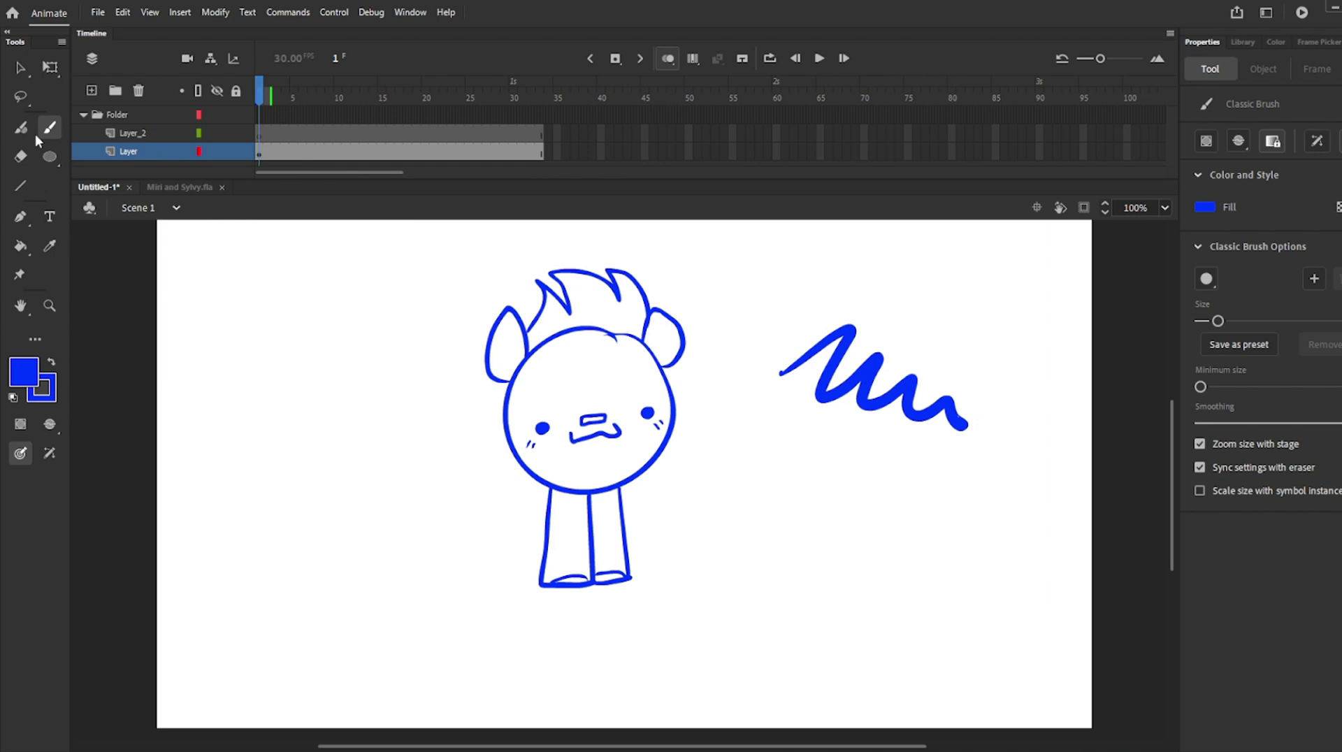
Enlarge the synced eraser size, reduce the size from the Classic Brush, and check it on the Eraser
click(20, 156)
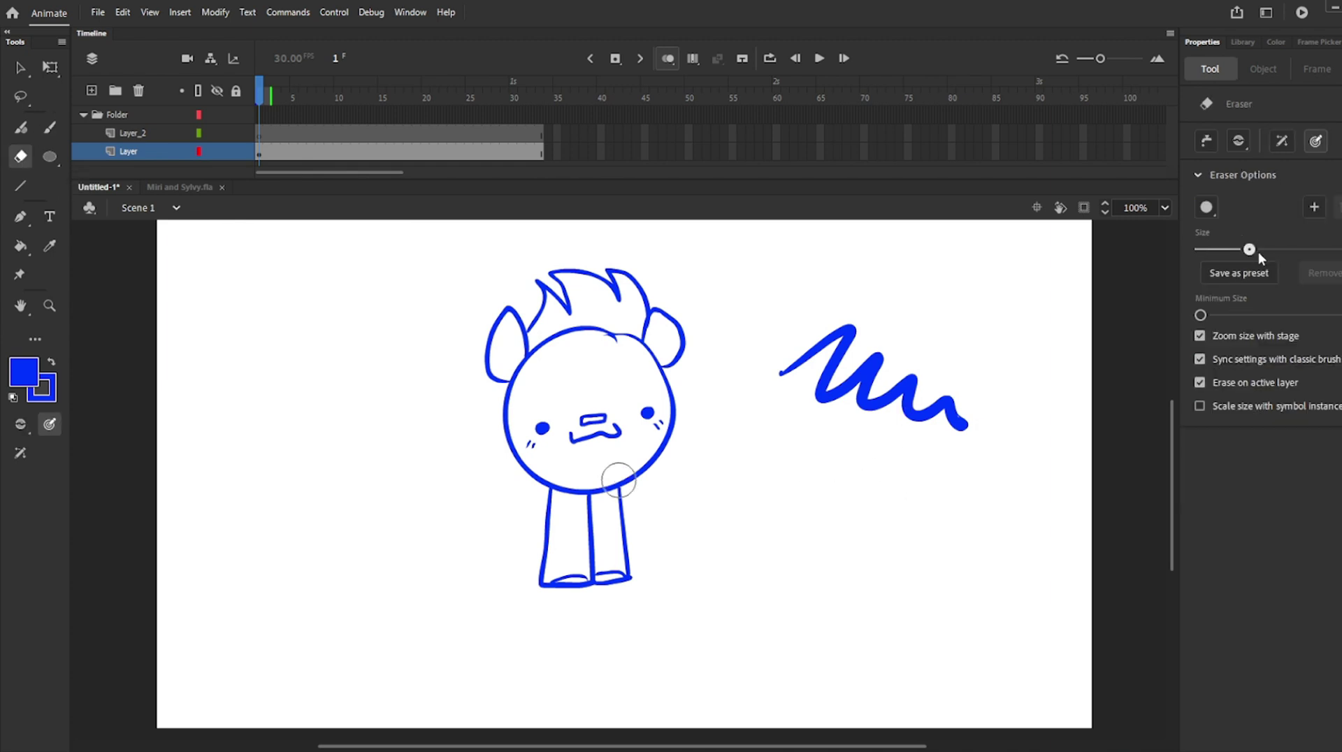
drag(1258, 253, 1309, 253)
key(b)
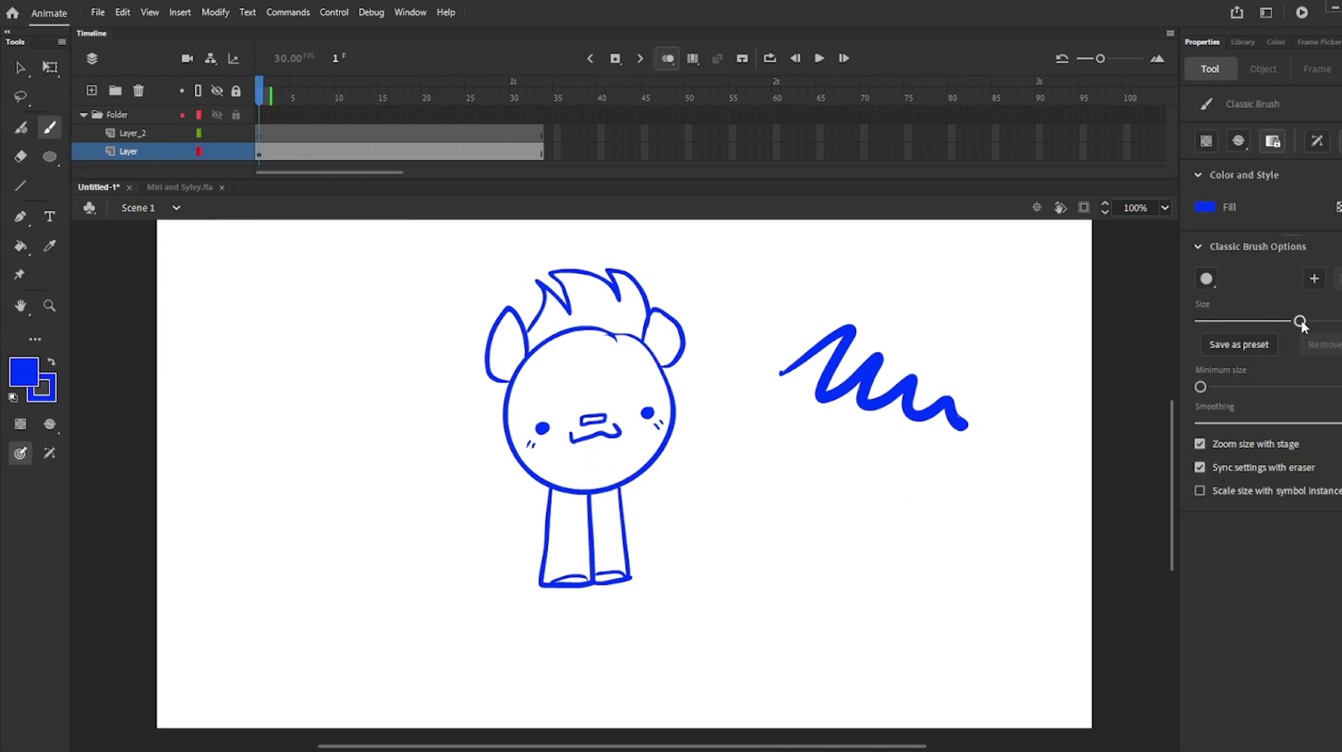
drag(1300, 323, 1233, 323)
key(e)
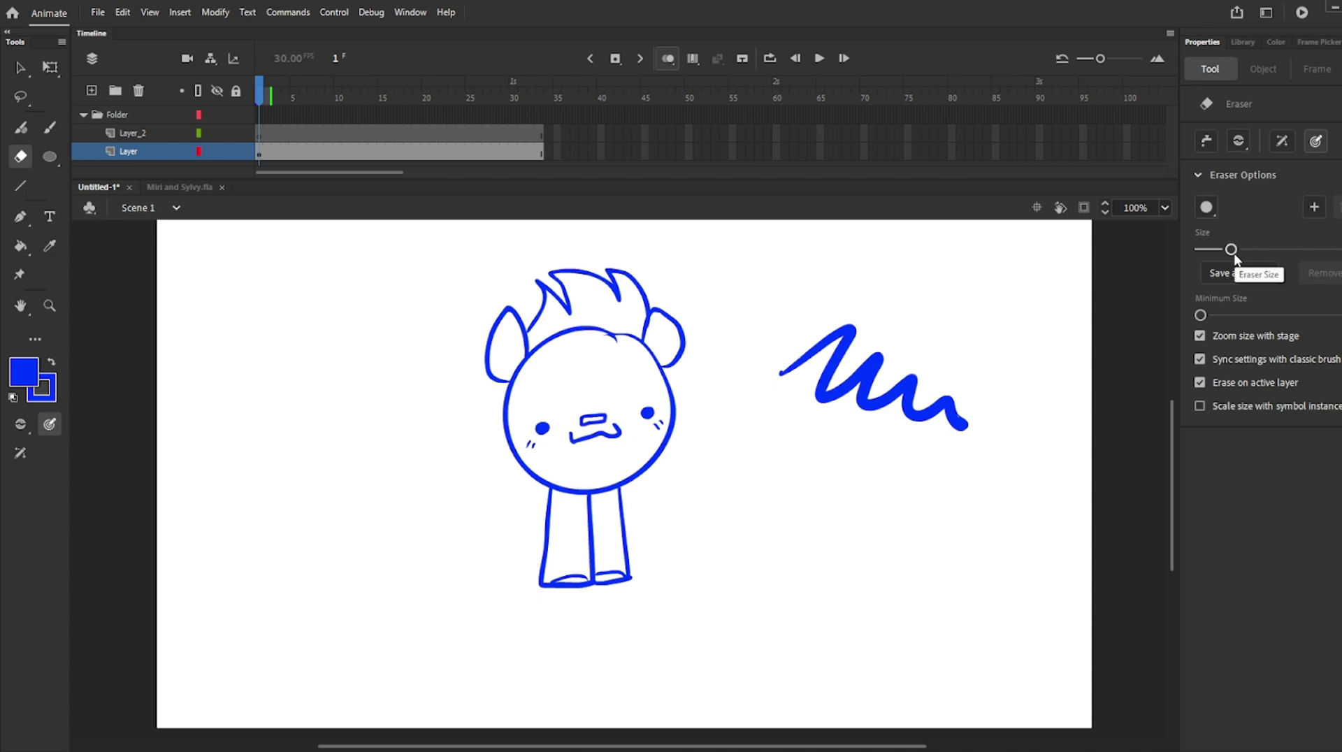
Turn off the eraser's syncing with the classic brush and enlarge only the Classic Brush size
click(1200, 359)
click(50, 127)
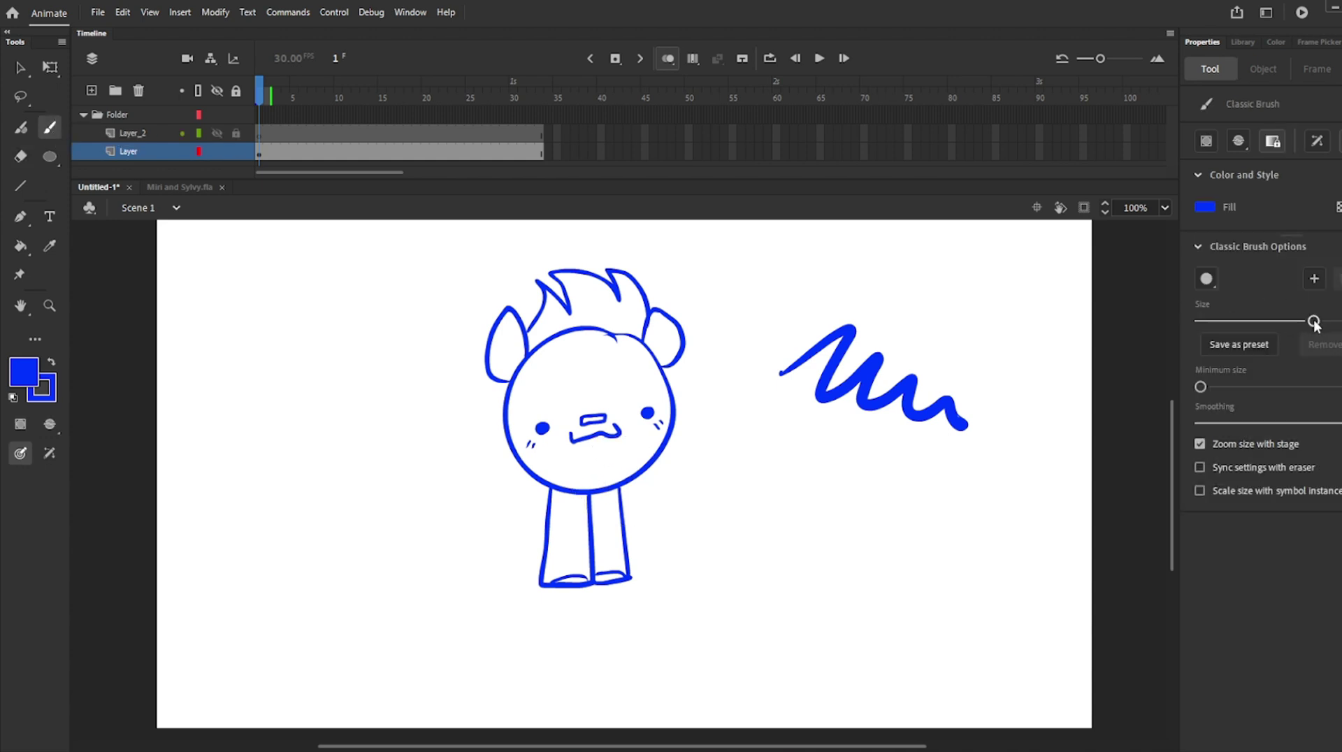
key(e)
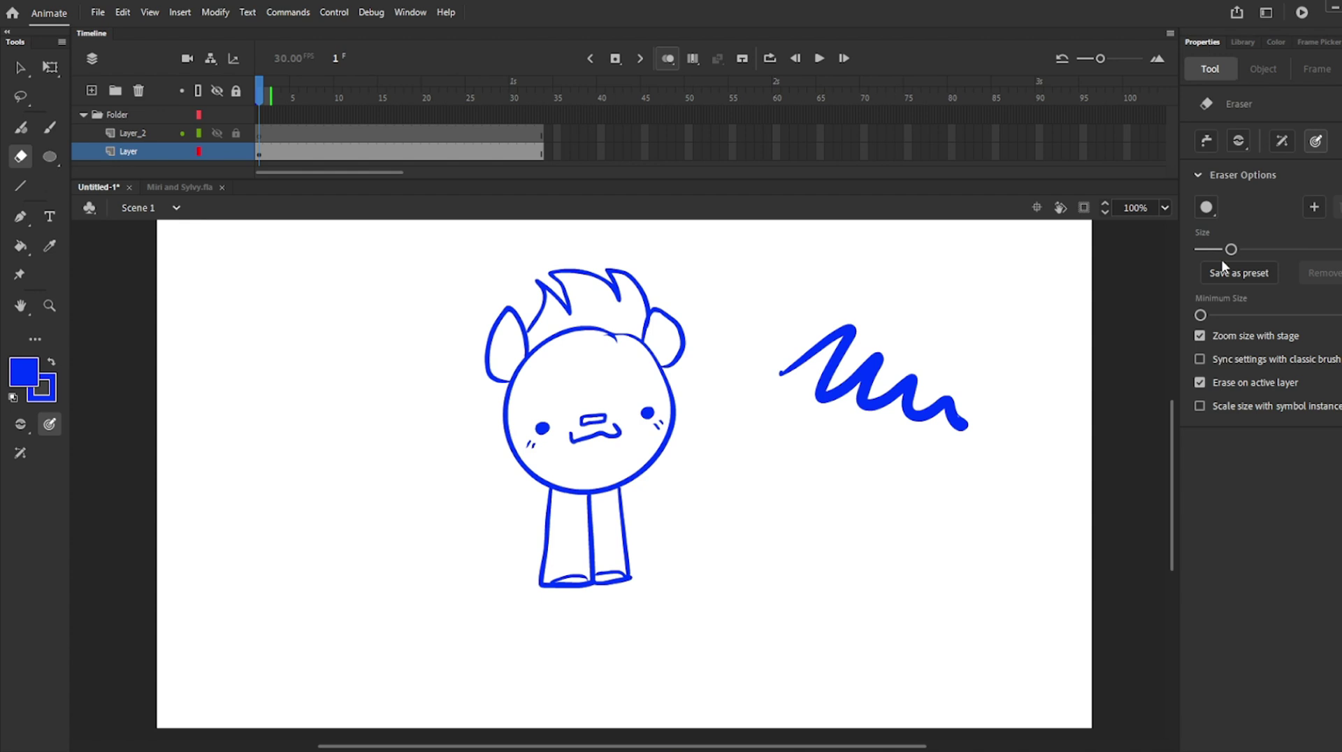
Paint three parallel diagonal brush strokes in Object Drawing mode left of the character, the largest about 171 by 178
key(b)
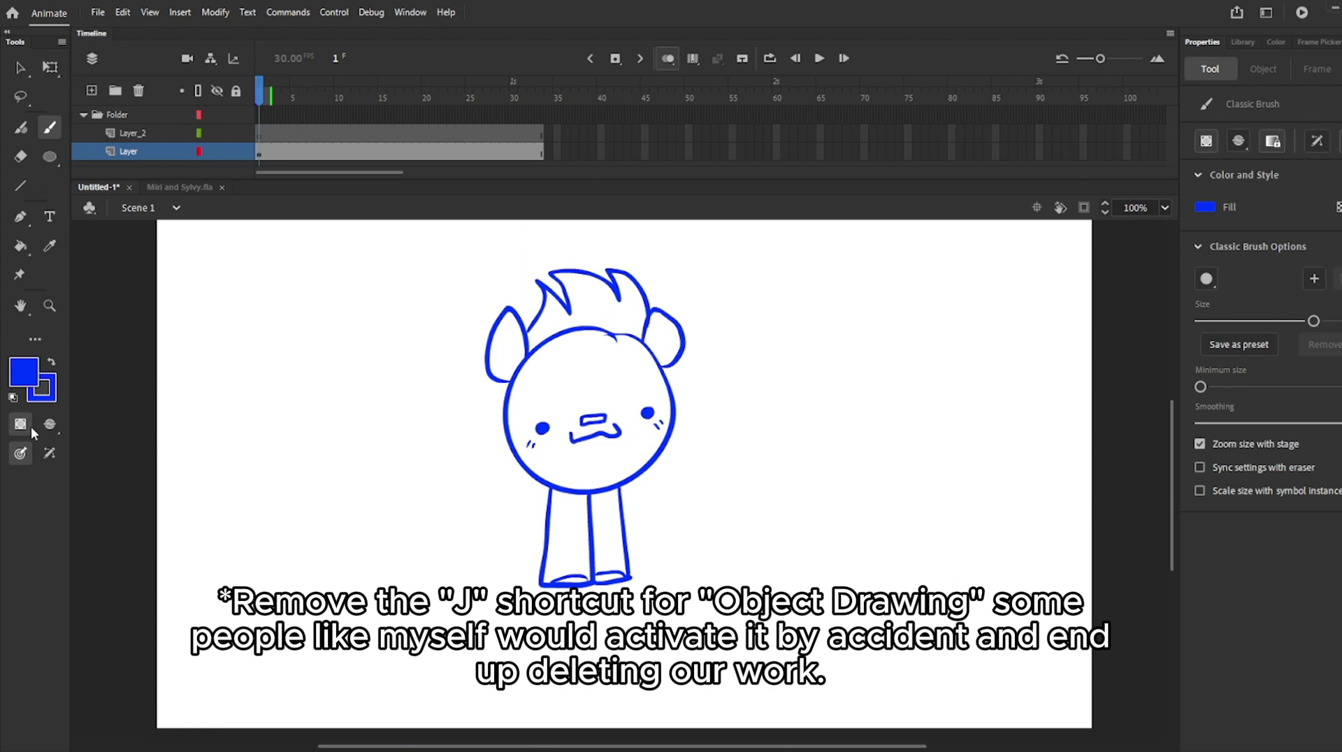
drag(251, 402, 344, 502)
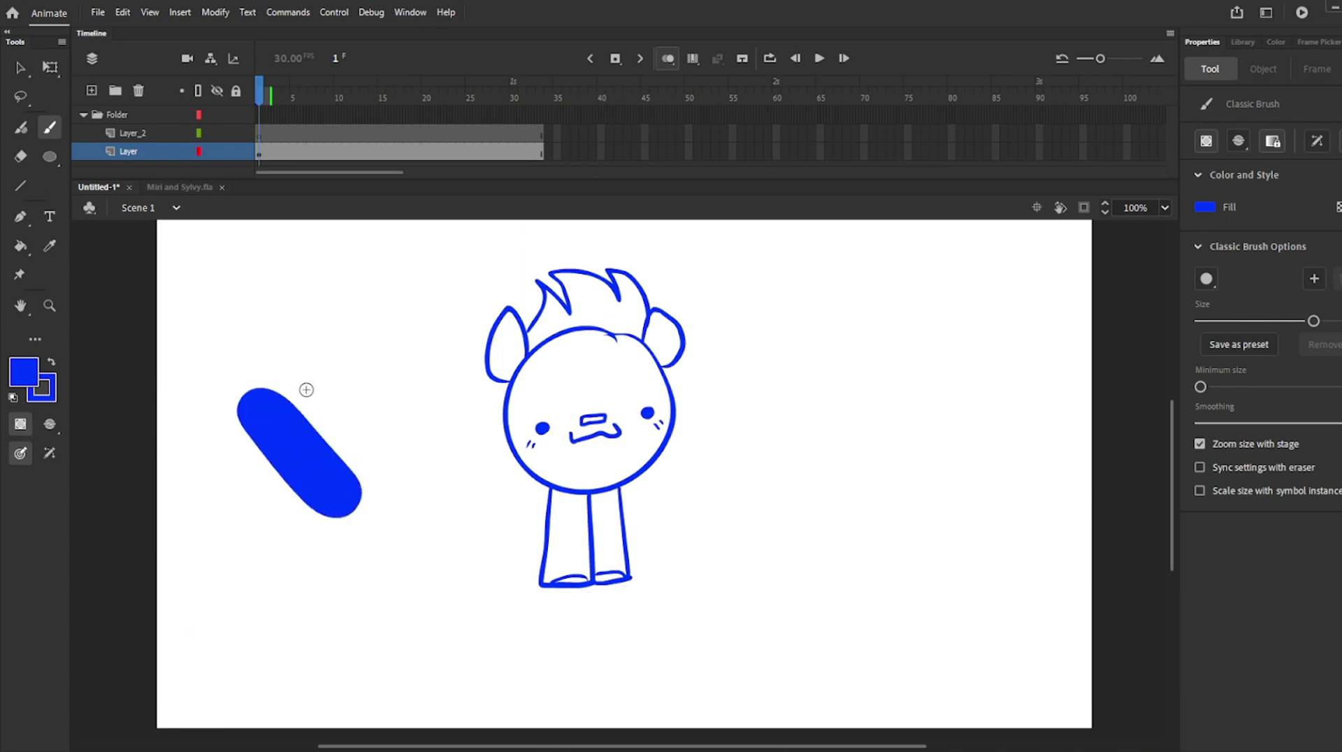
drag(308, 386, 359, 442)
drag(348, 362, 376, 394)
Select the diagonal strokes individually as drawing objects, and delete all three together
key(v)
click(334, 450)
click(273, 419)
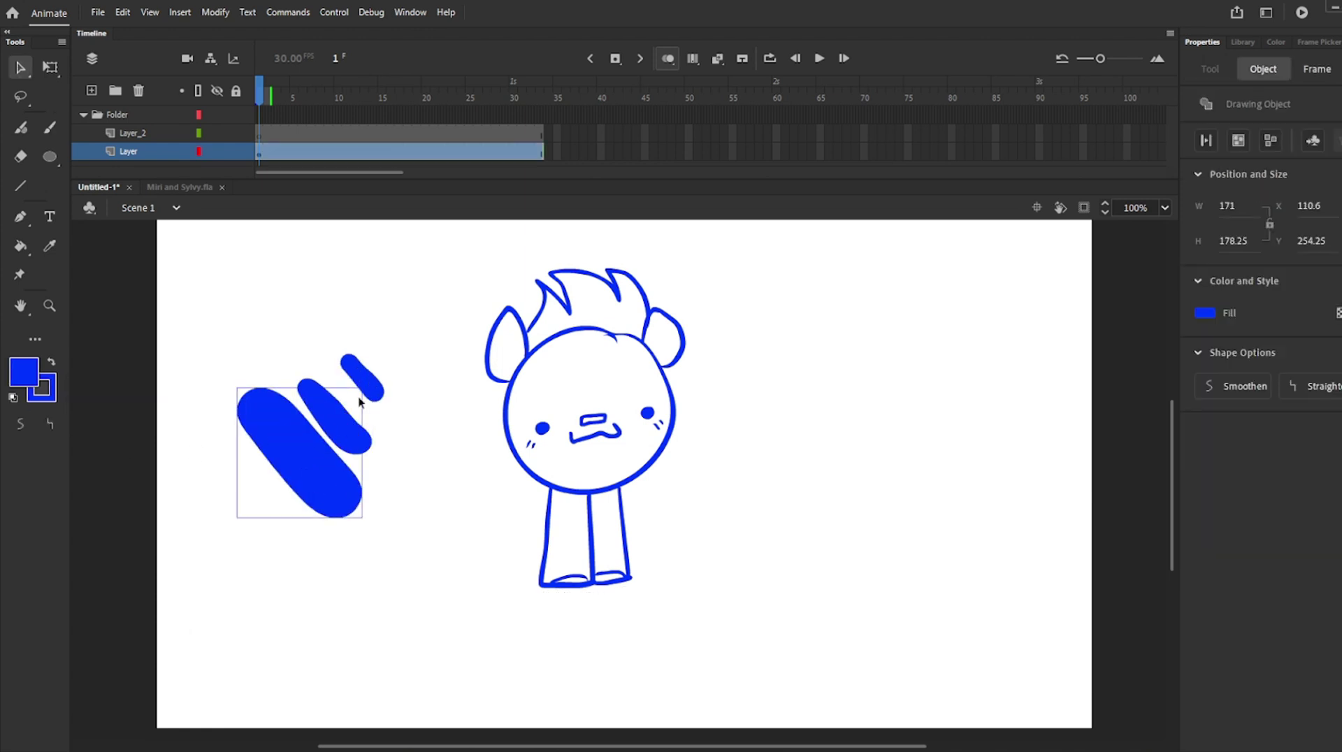
click(364, 377)
mouse_move(413, 272)
mouse_down()
mouse_move(359, 473)
mouse_move(249, 548)
mouse_up()
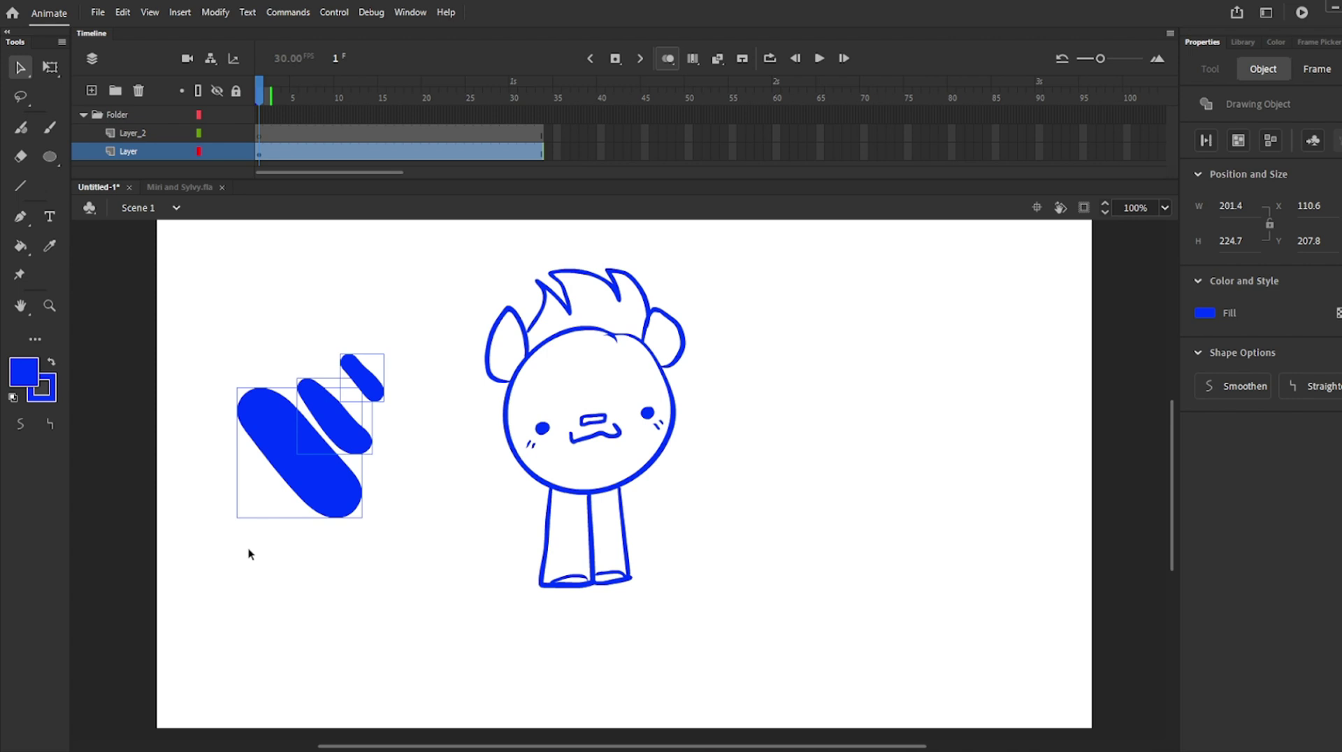
key(Delete)
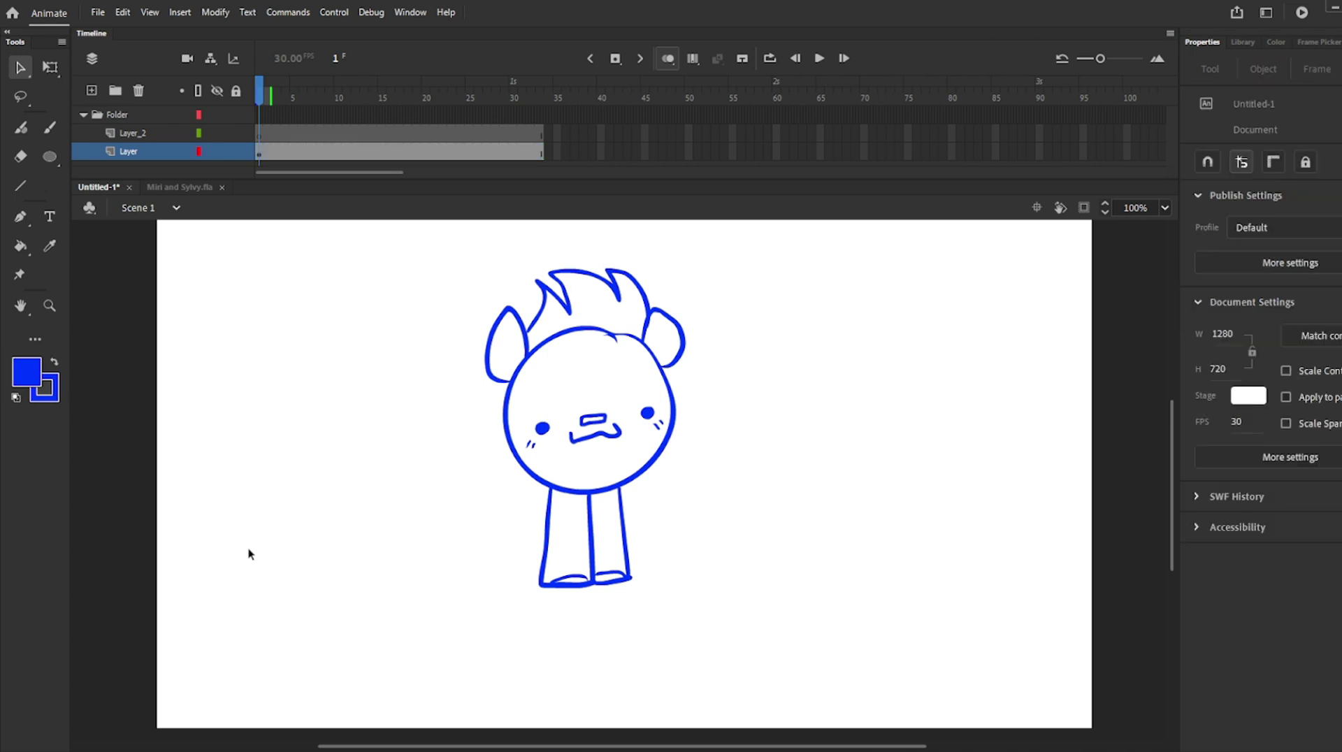
Search the keyboard shortcuts for "object dra" and assign J to the Object Mode command
click(122, 15)
click(237, 321)
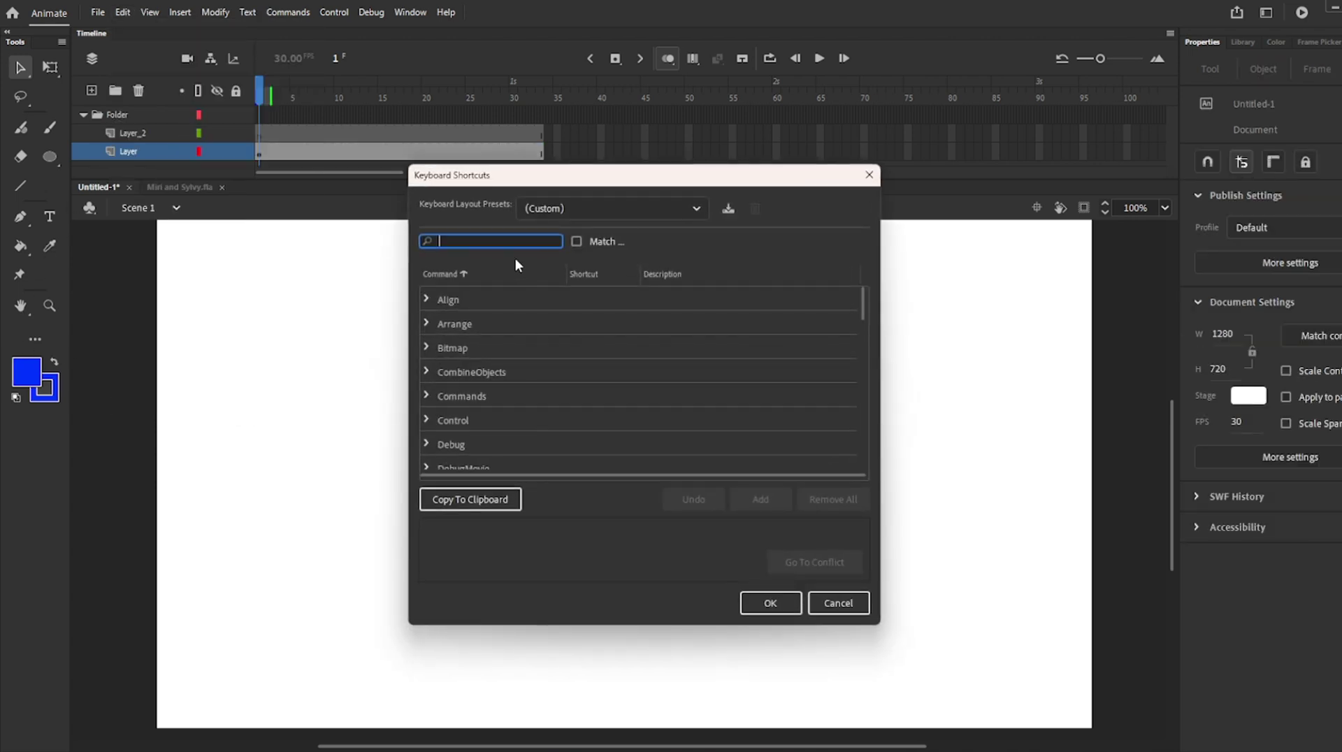
text(object dra)
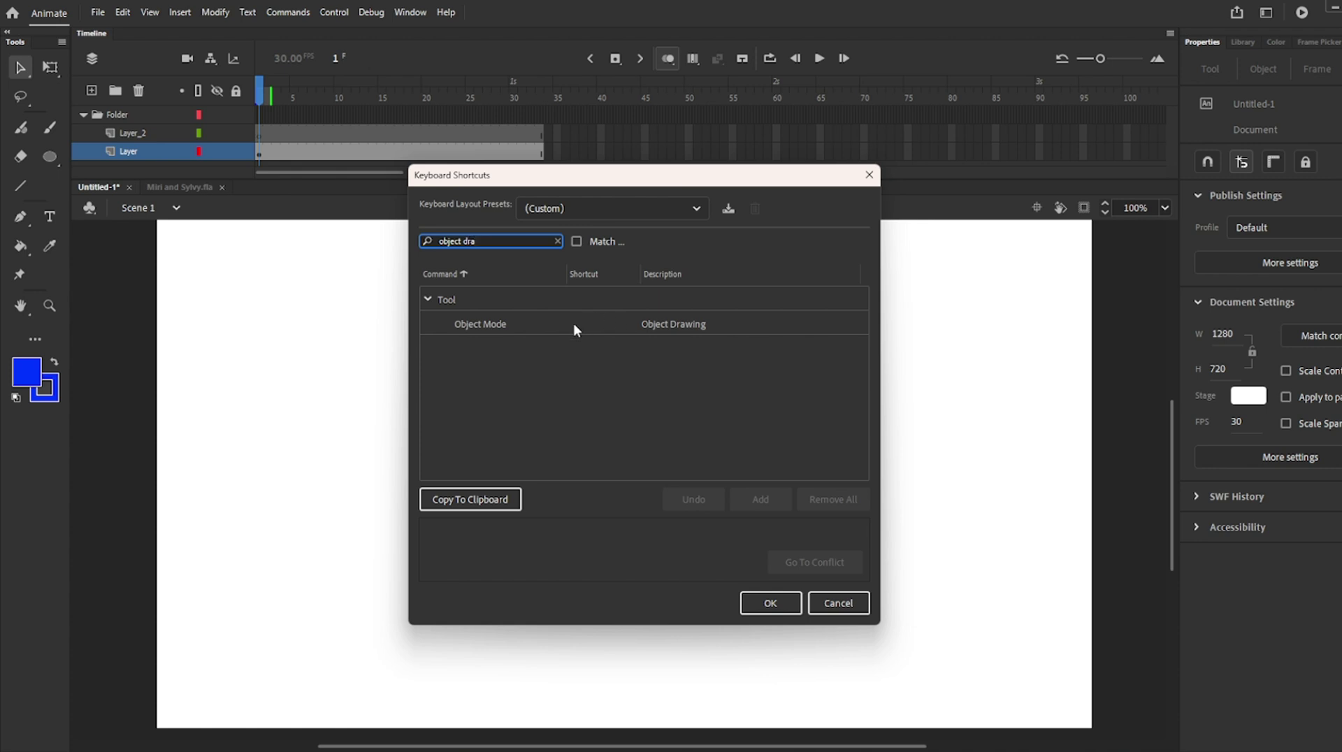
click(573, 323)
click(573, 322)
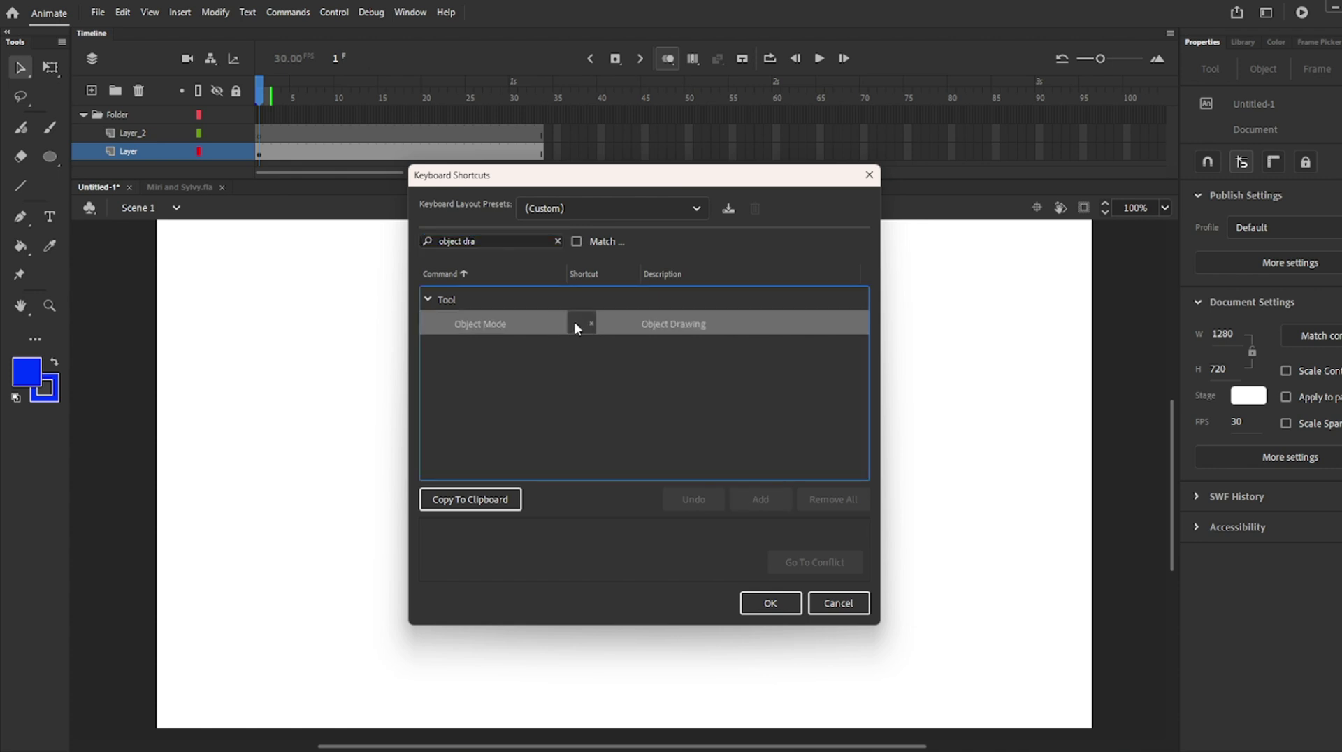
key(j)
click(588, 355)
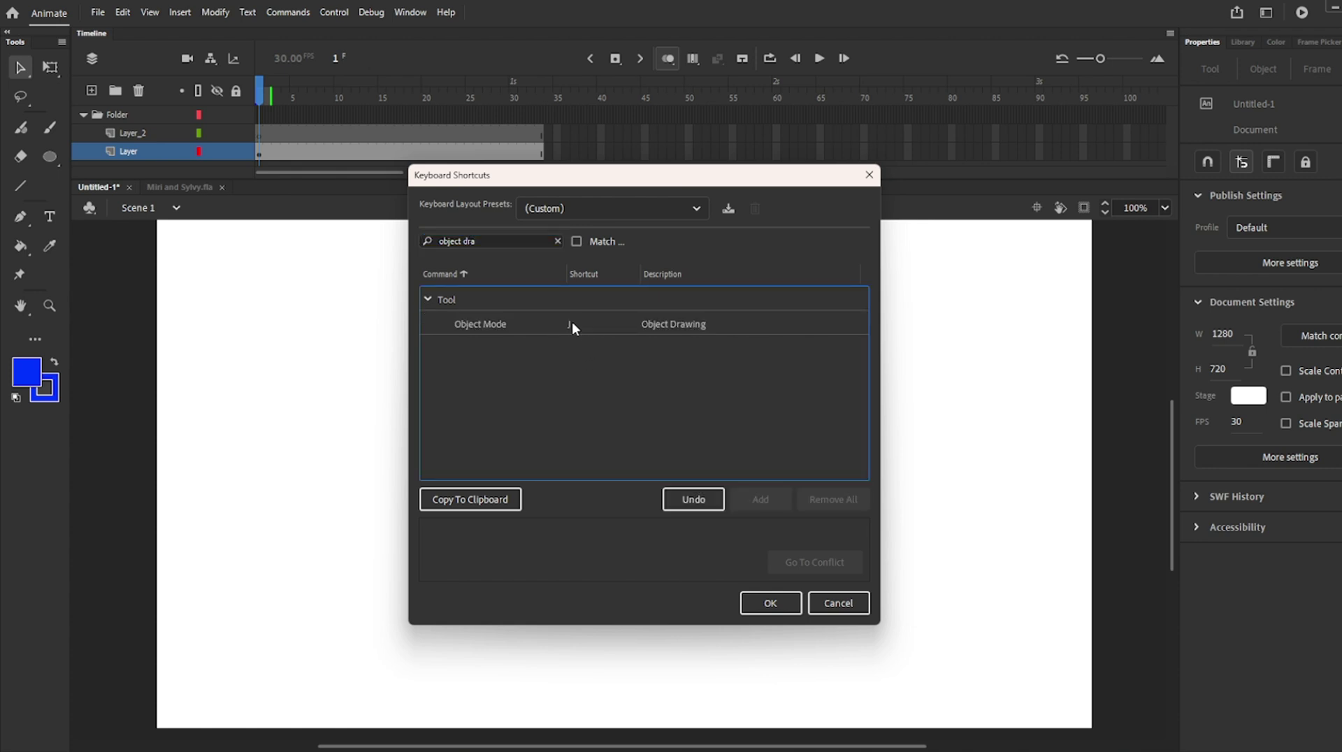
Remove the J shortcut from the Object Mode command and save the keyboard shortcuts
click(574, 323)
click(588, 323)
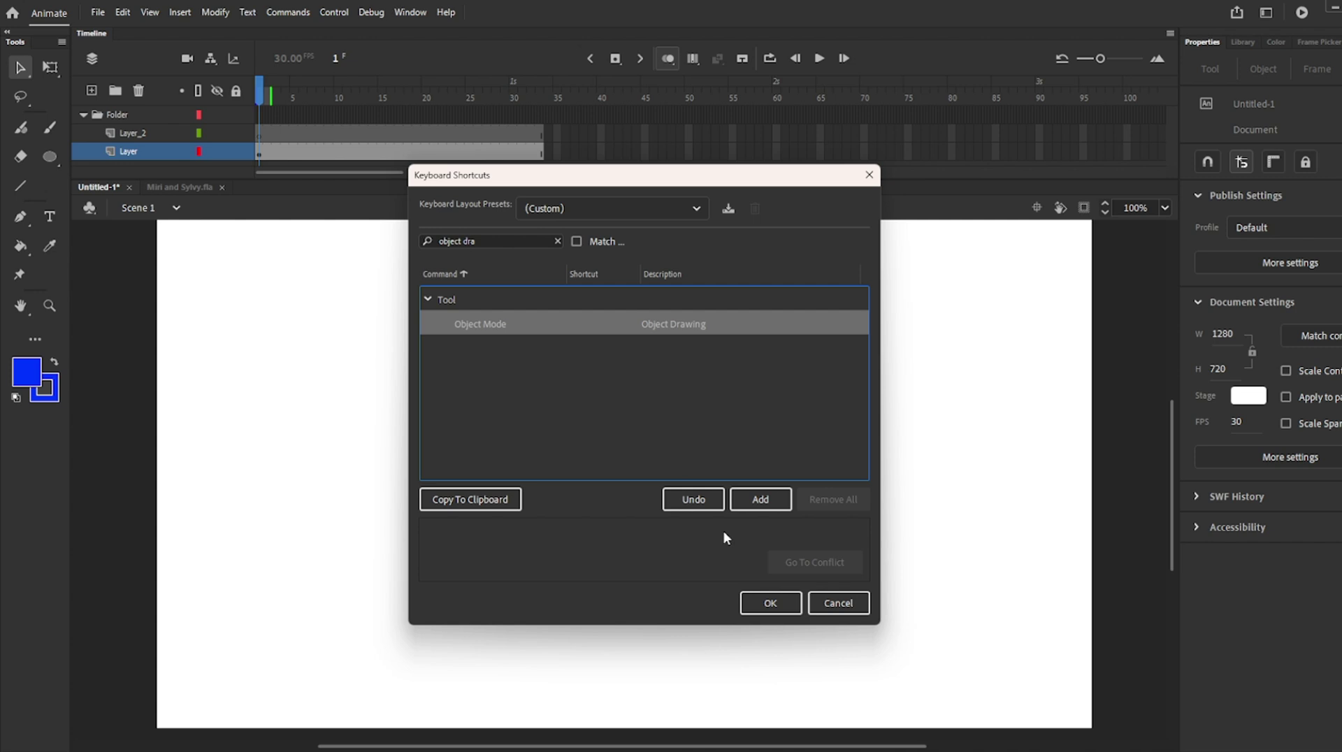
click(770, 603)
Paint a zigzag drawing object about 246 by 142 left of the character with a smaller Classic Brush, and select it as a whole
click(49, 127)
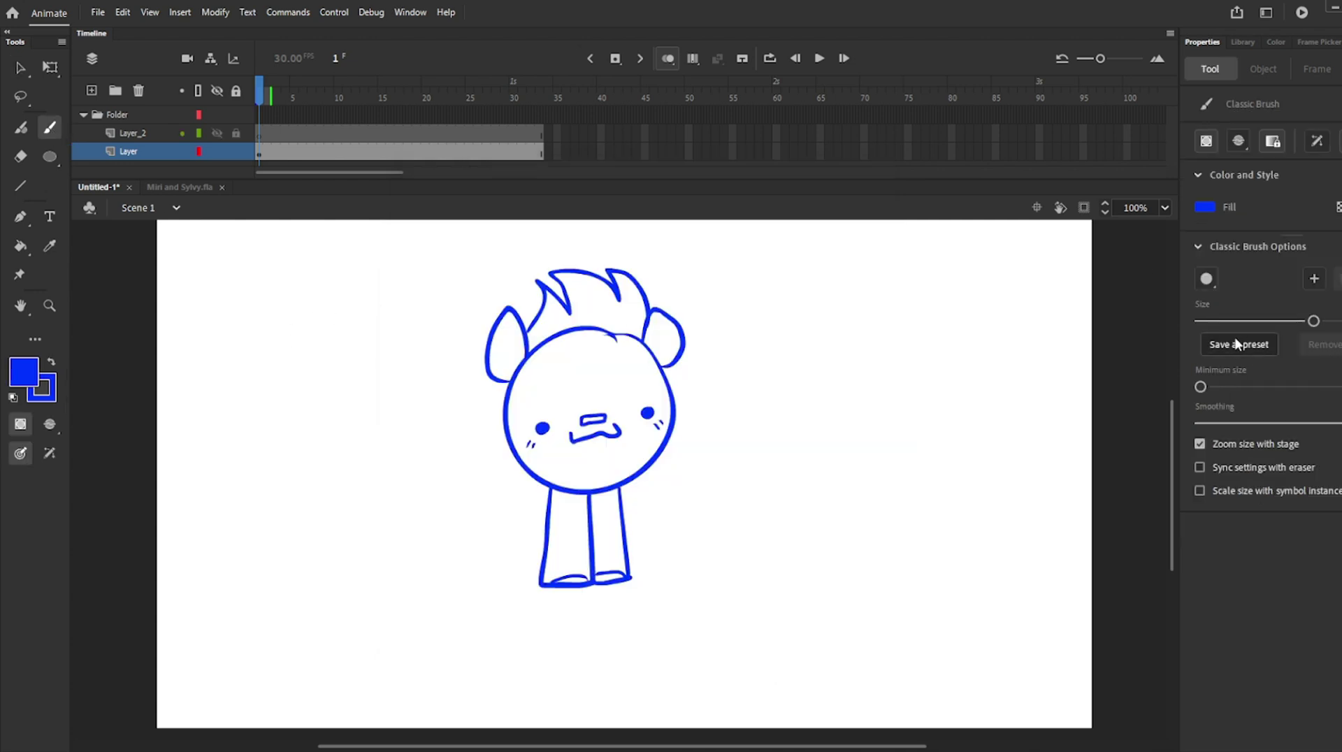
drag(1313, 320, 1228, 321)
drag(208, 381, 384, 378)
click(20, 68)
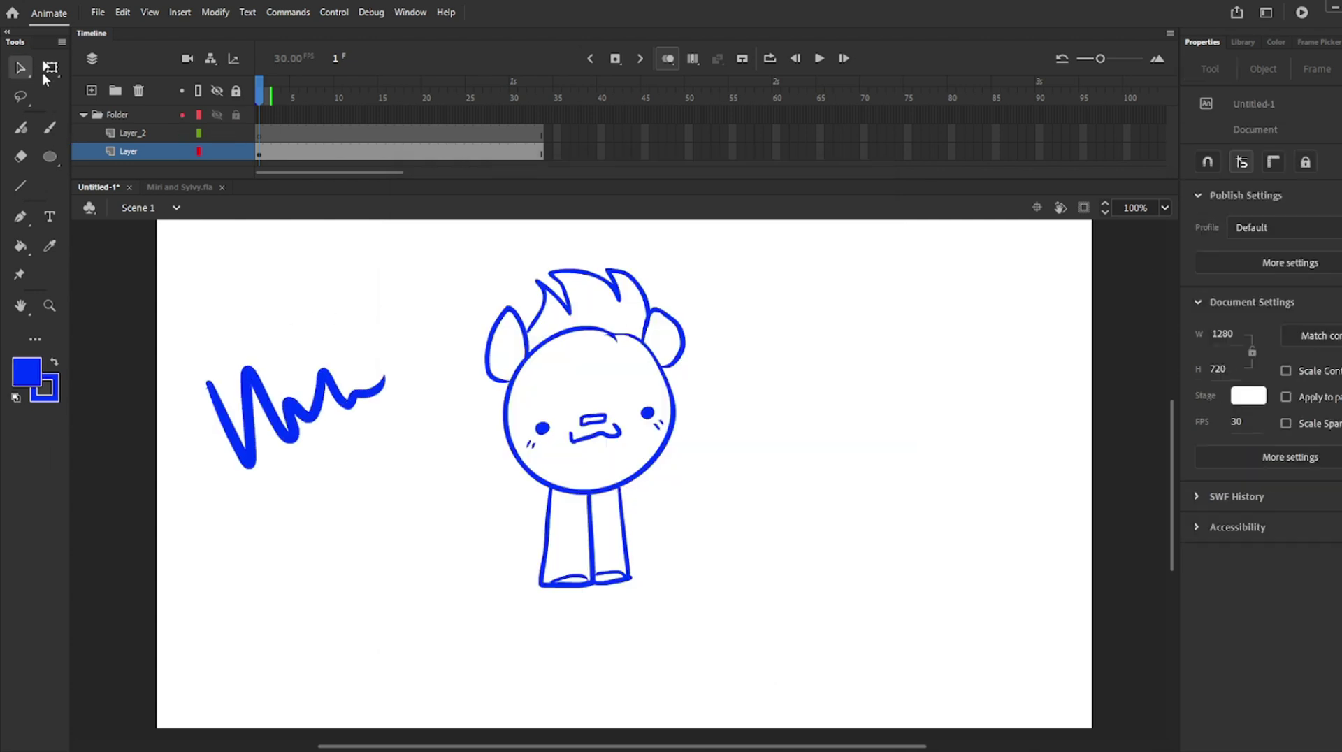
click(375, 376)
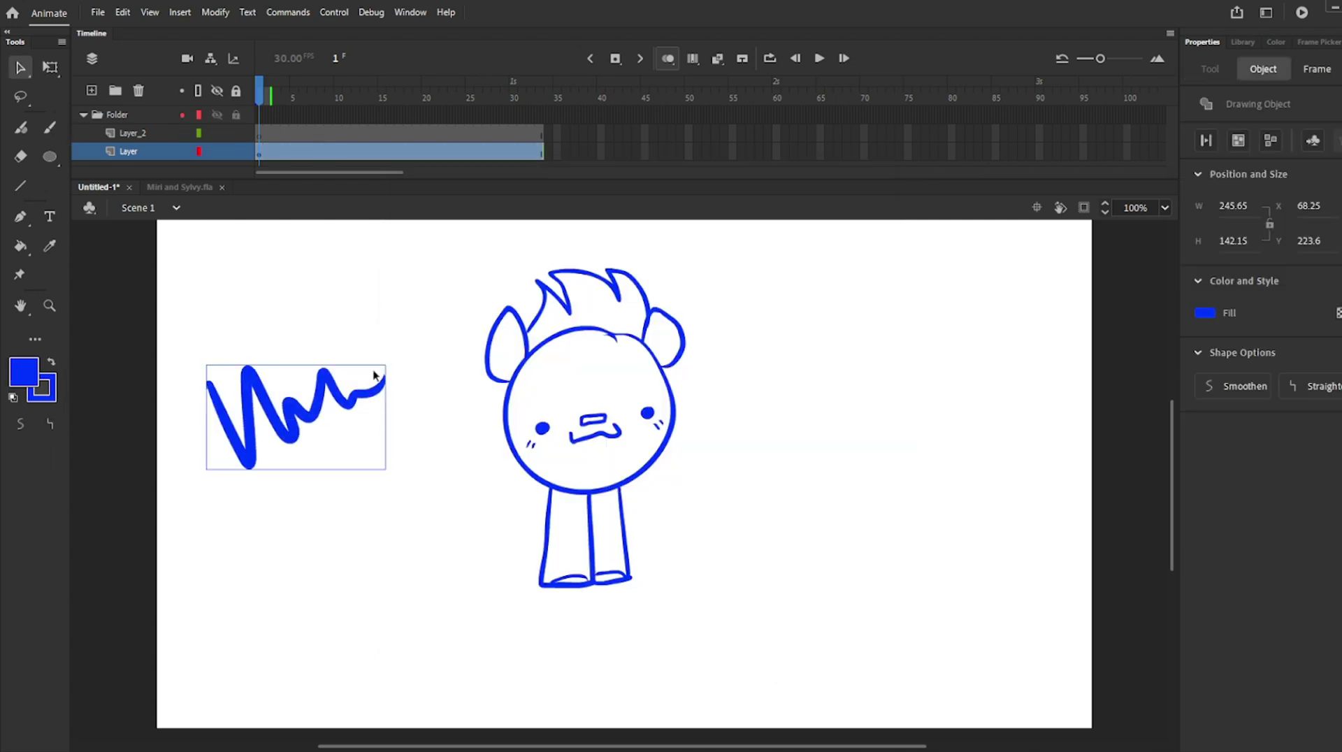
click(285, 304)
Paint a wavy stroke below the zigzag with Object Drawing off, and select separate parts of it
click(49, 127)
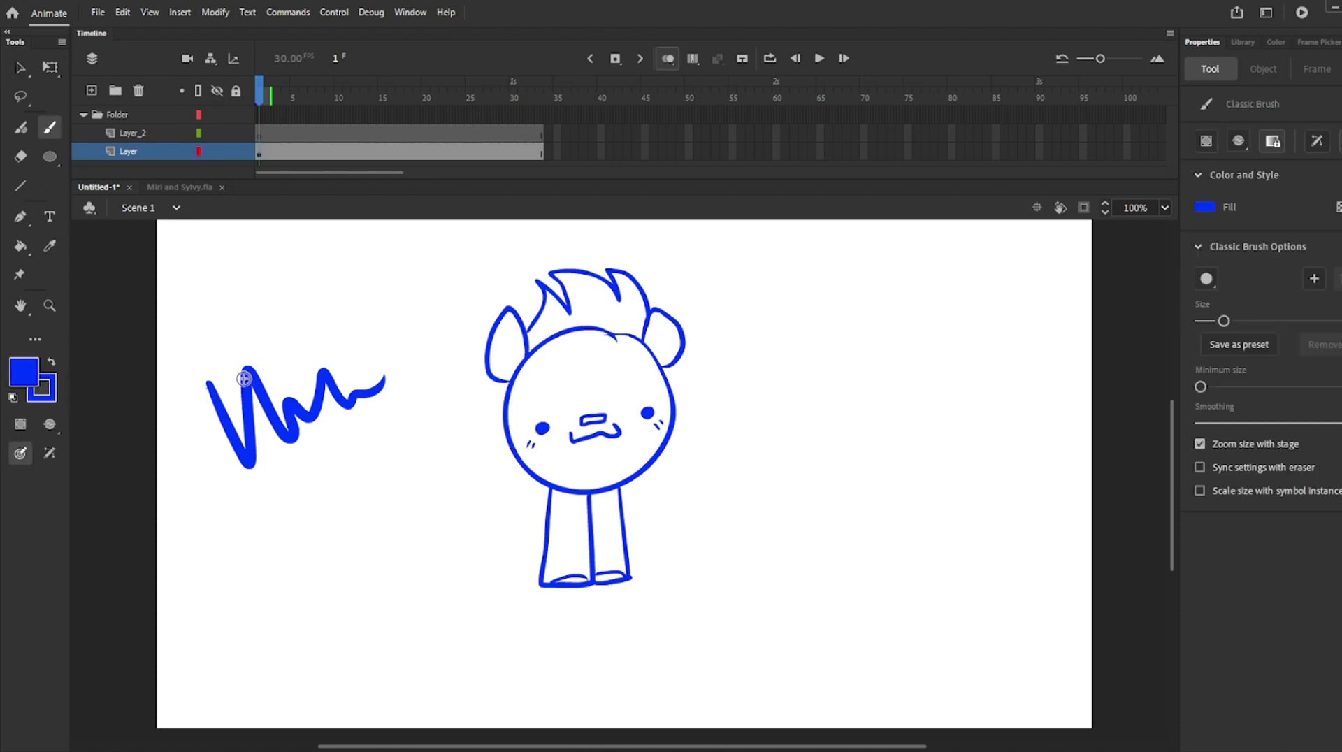
mouse_move(260, 535)
mouse_down()
mouse_move(445, 465)
mouse_move(397, 531)
mouse_up()
click(21, 68)
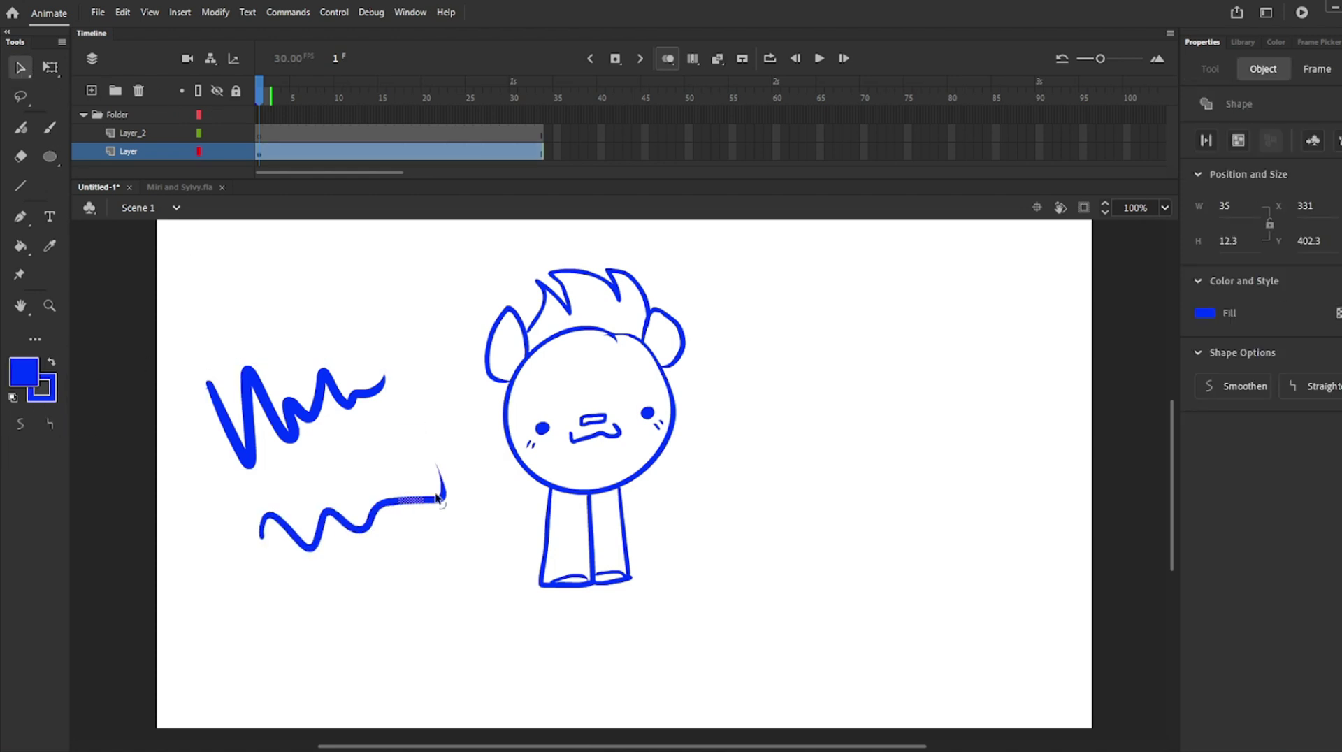
click(432, 448)
mouse_move(453, 423)
mouse_down()
mouse_move(397, 570)
mouse_move(377, 566)
mouse_up()
Break apart the zigzag drawing object into a raw shape and clear the selection
click(378, 385)
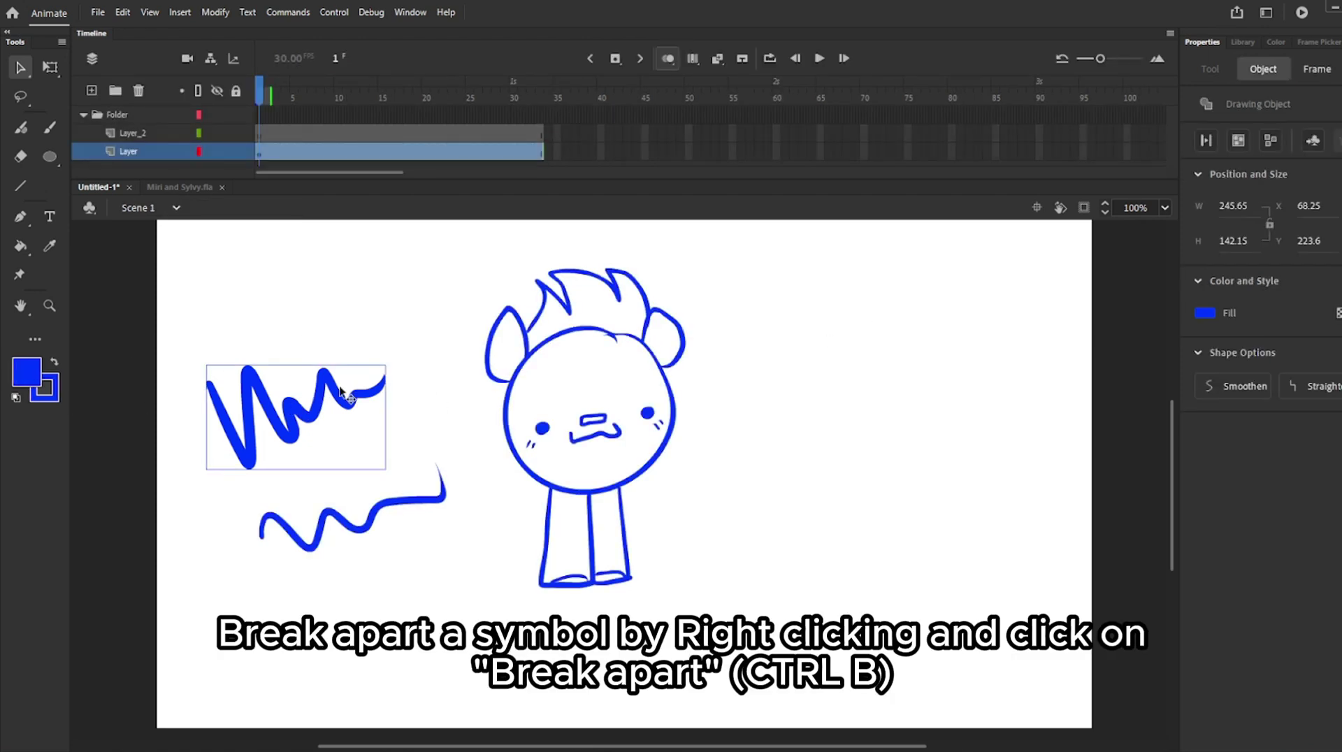
mouse_move(340, 388)
mouse_down()
mouse_move(348, 356)
mouse_move(339, 389)
mouse_up()
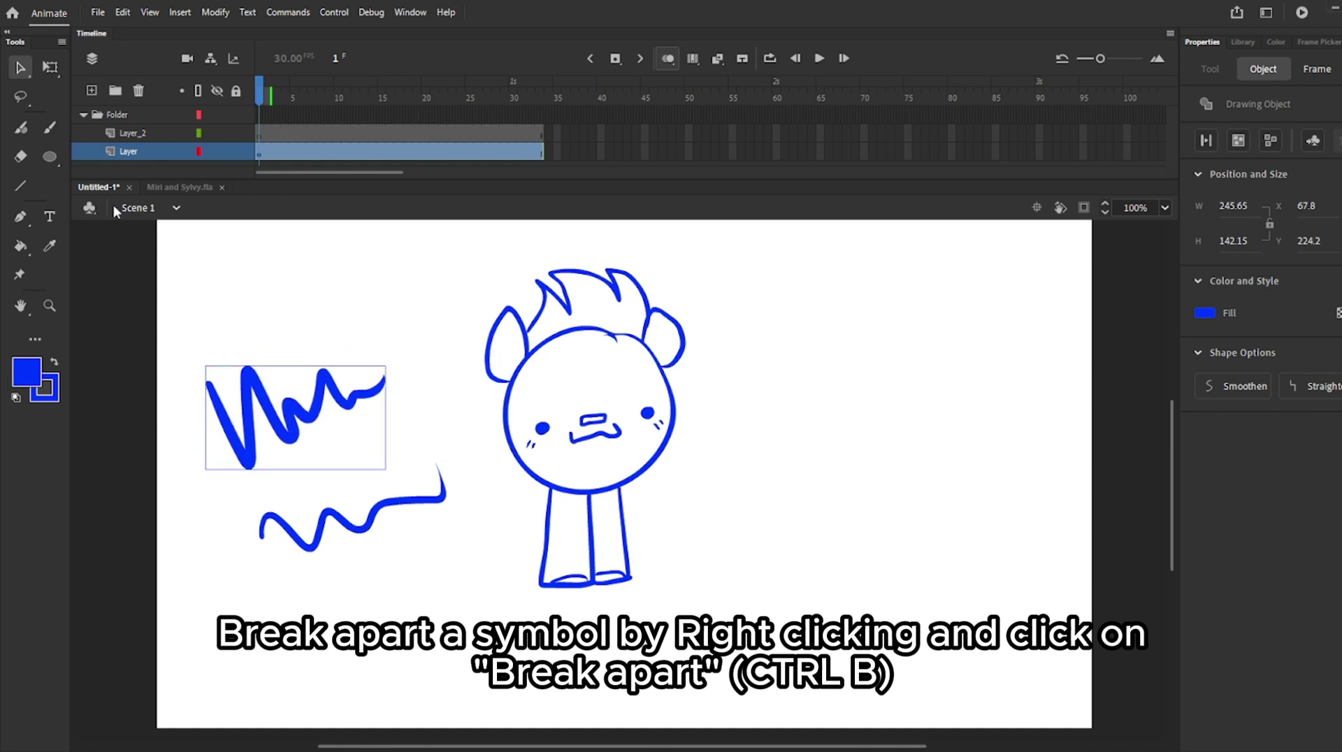
right_click(326, 376)
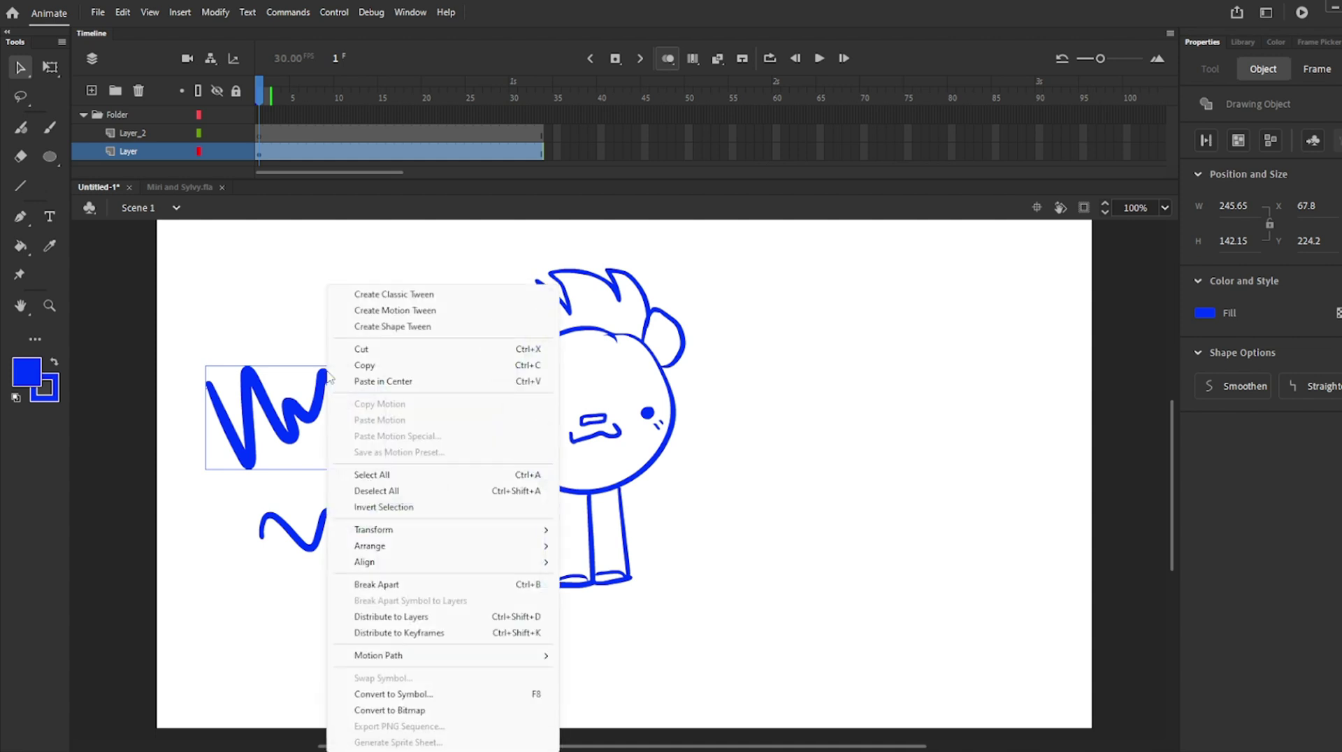
click(430, 591)
click(376, 483)
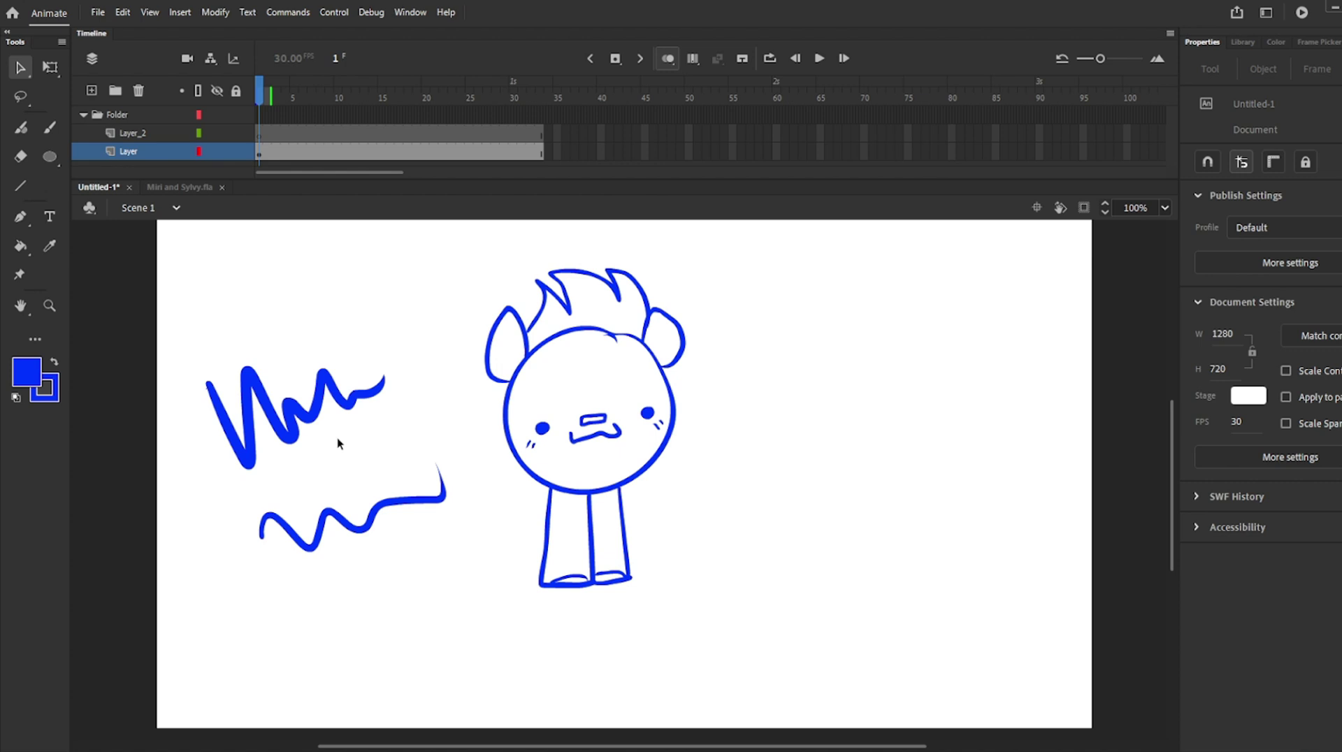
mouse_move(340, 444)
mouse_down()
mouse_move(301, 371)
mouse_move(291, 309)
mouse_move(393, 362)
mouse_move(633, 403)
mouse_up()
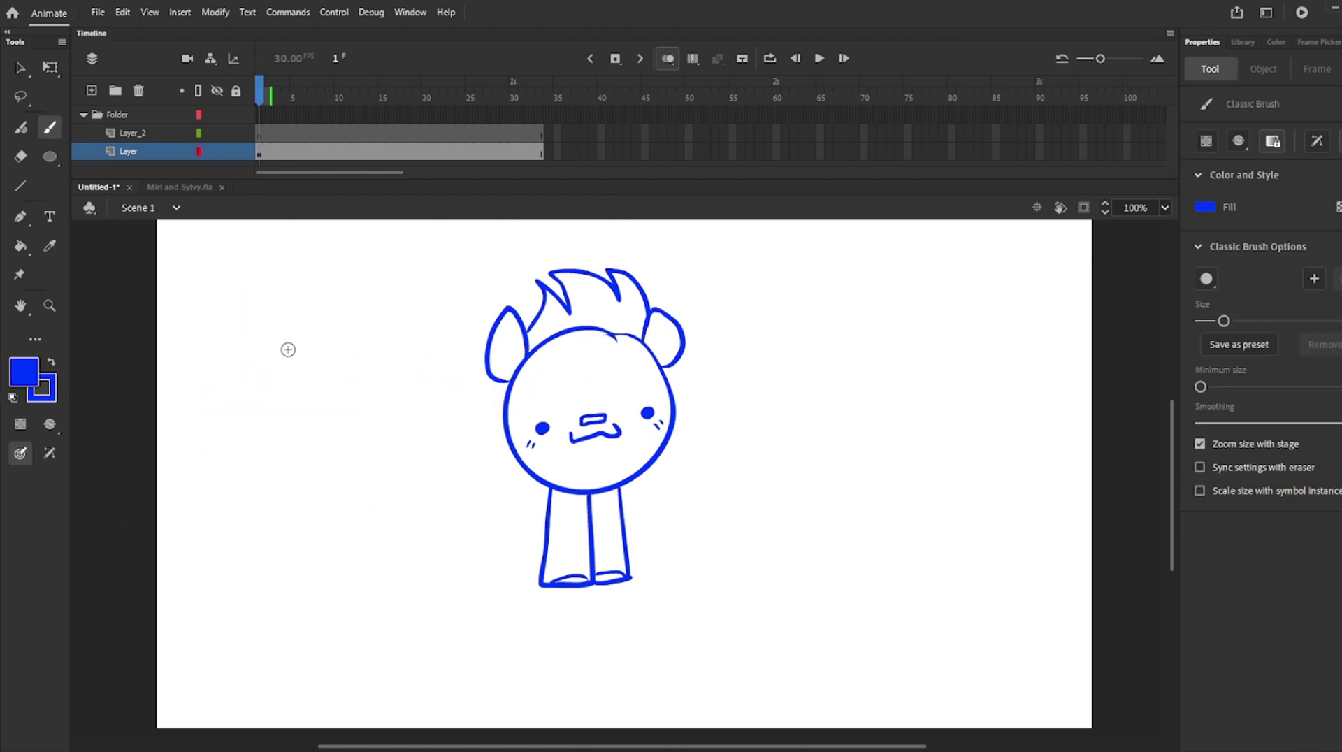
View the stage colour swatches, then try a stage width of 1237 and a frame rate of 49 FPS, undoing both changes
click(23, 67)
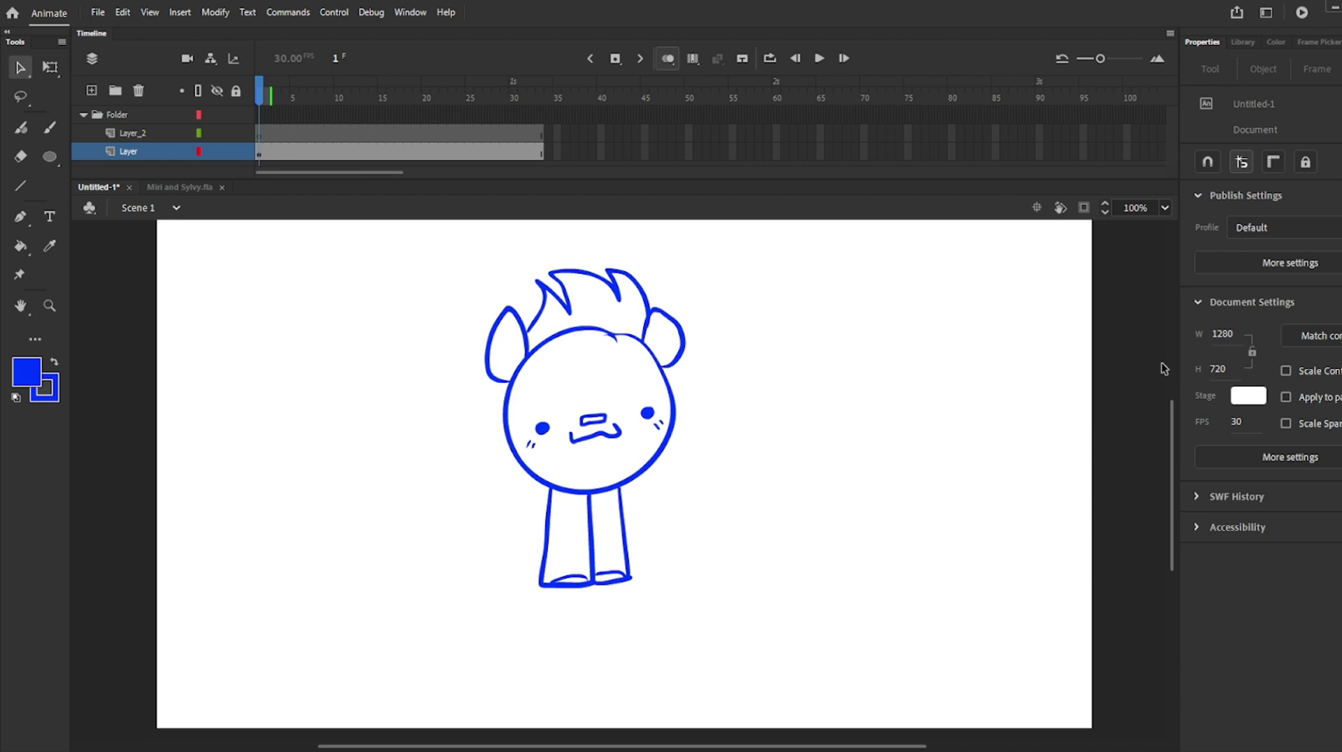
click(1249, 396)
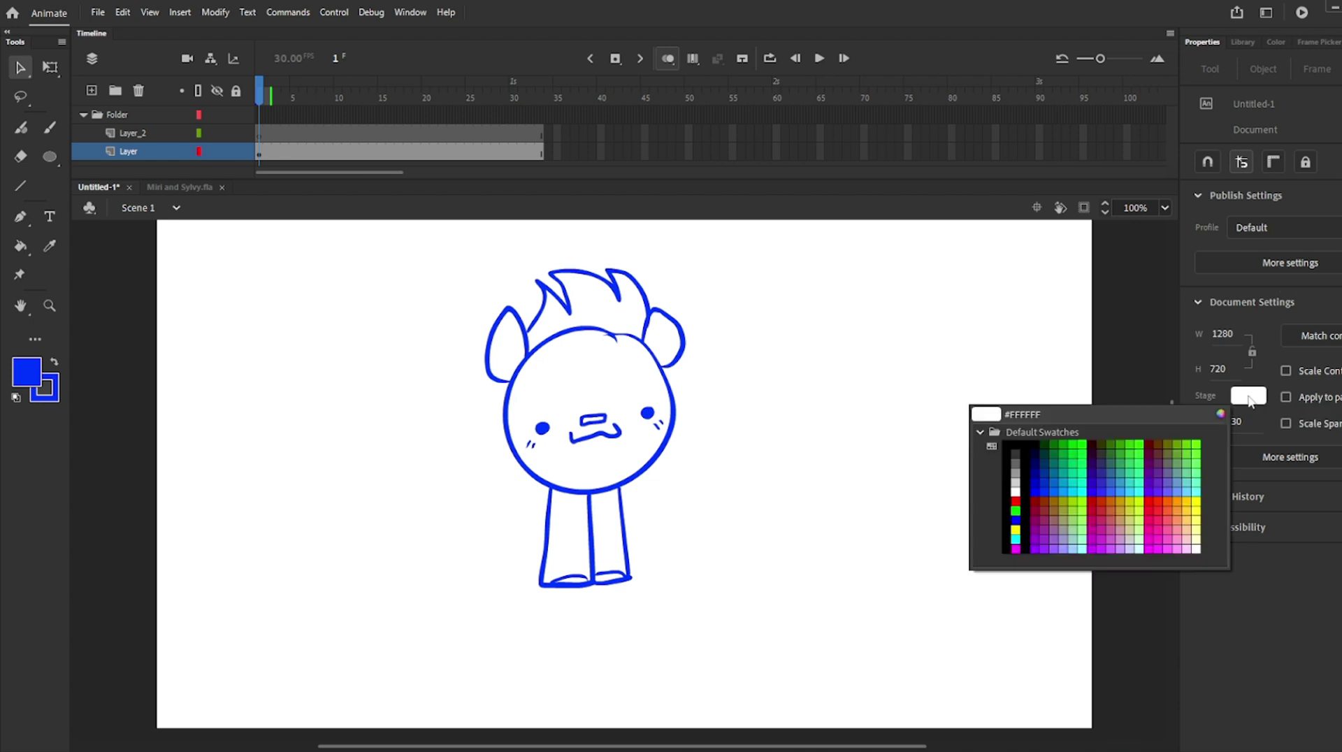
click(1249, 397)
drag(1217, 340, 1187, 340)
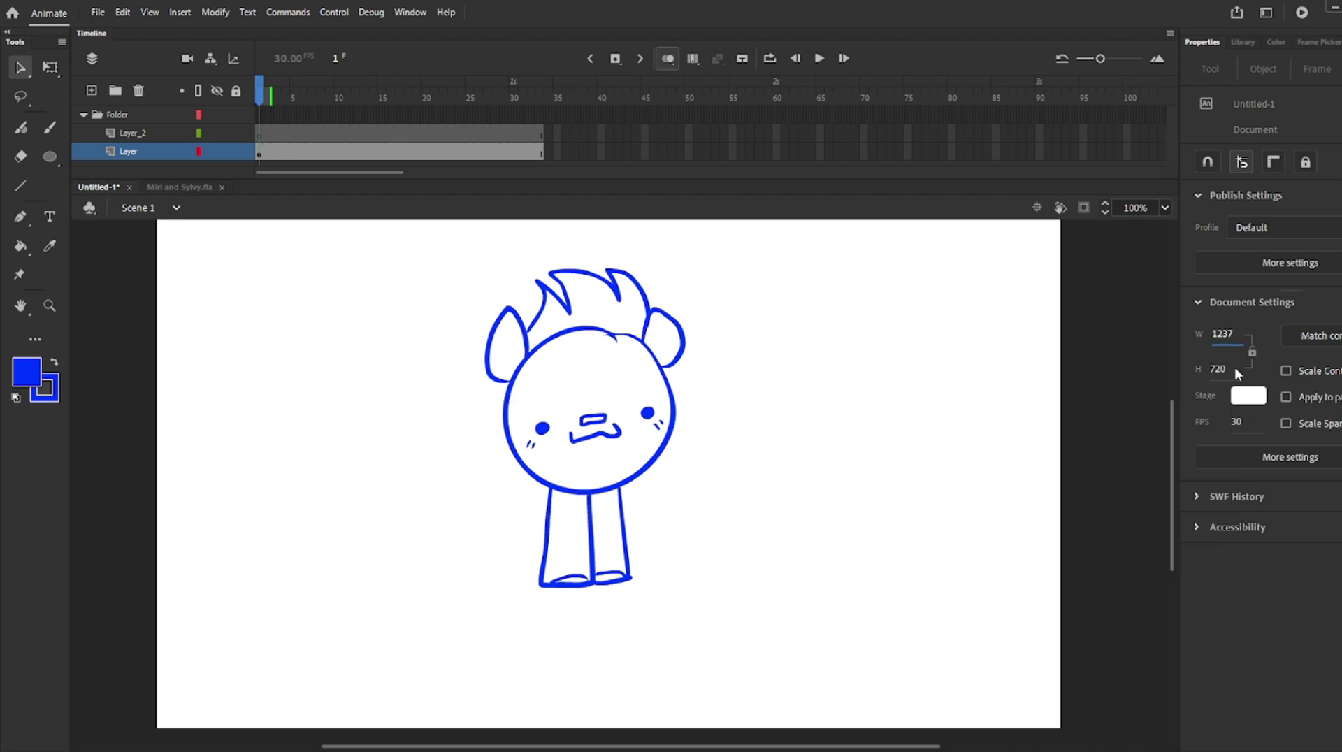
key(ctrl+z)
mouse_move(1237, 424)
mouse_down()
mouse_move(1222, 424)
mouse_move(1250, 422)
mouse_up()
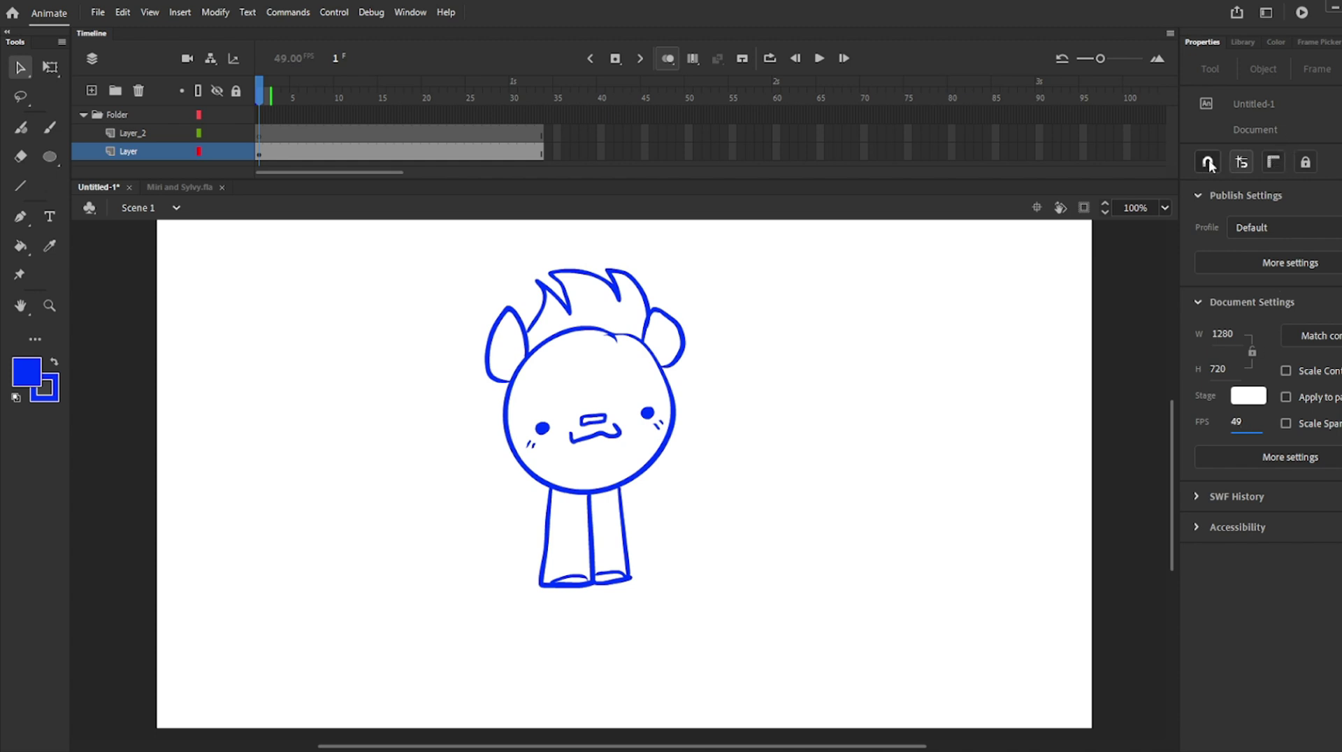
key(ctrl+z)
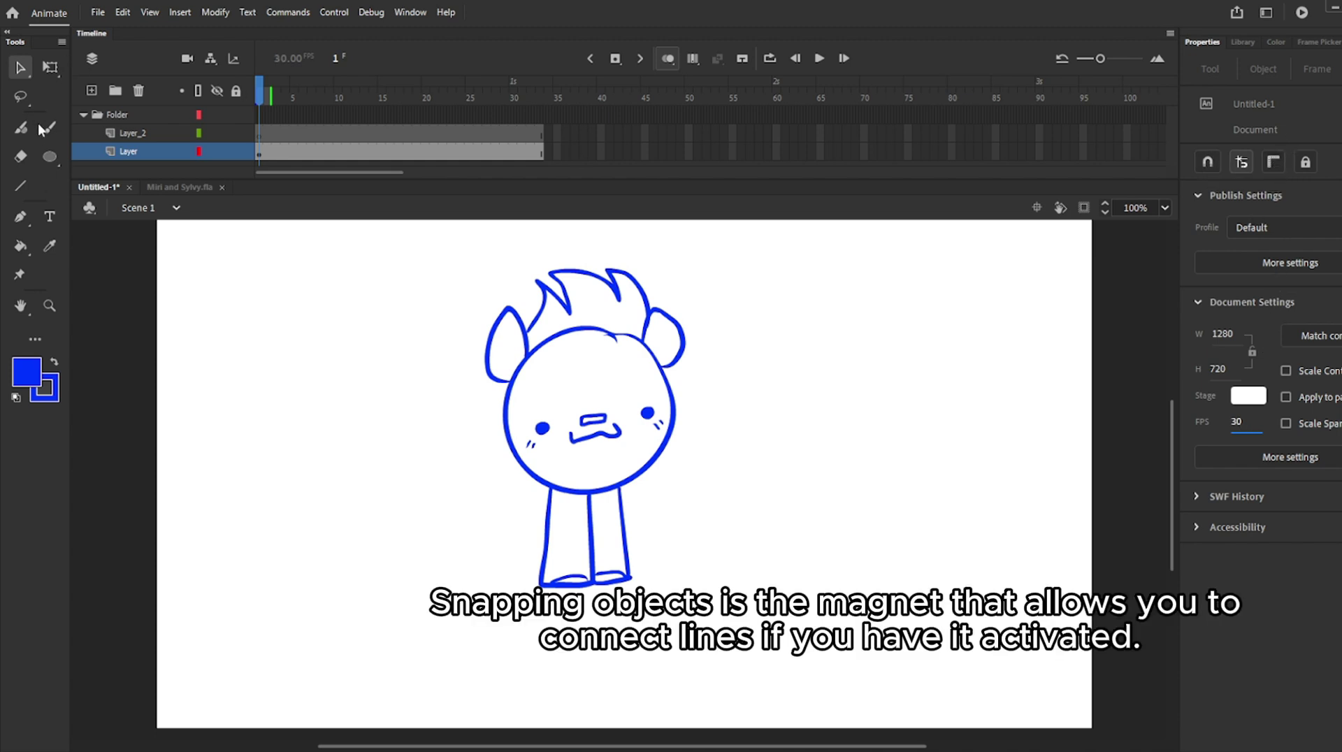
Draw a steep straight stroke with the Line tool to the right of the character
click(20, 185)
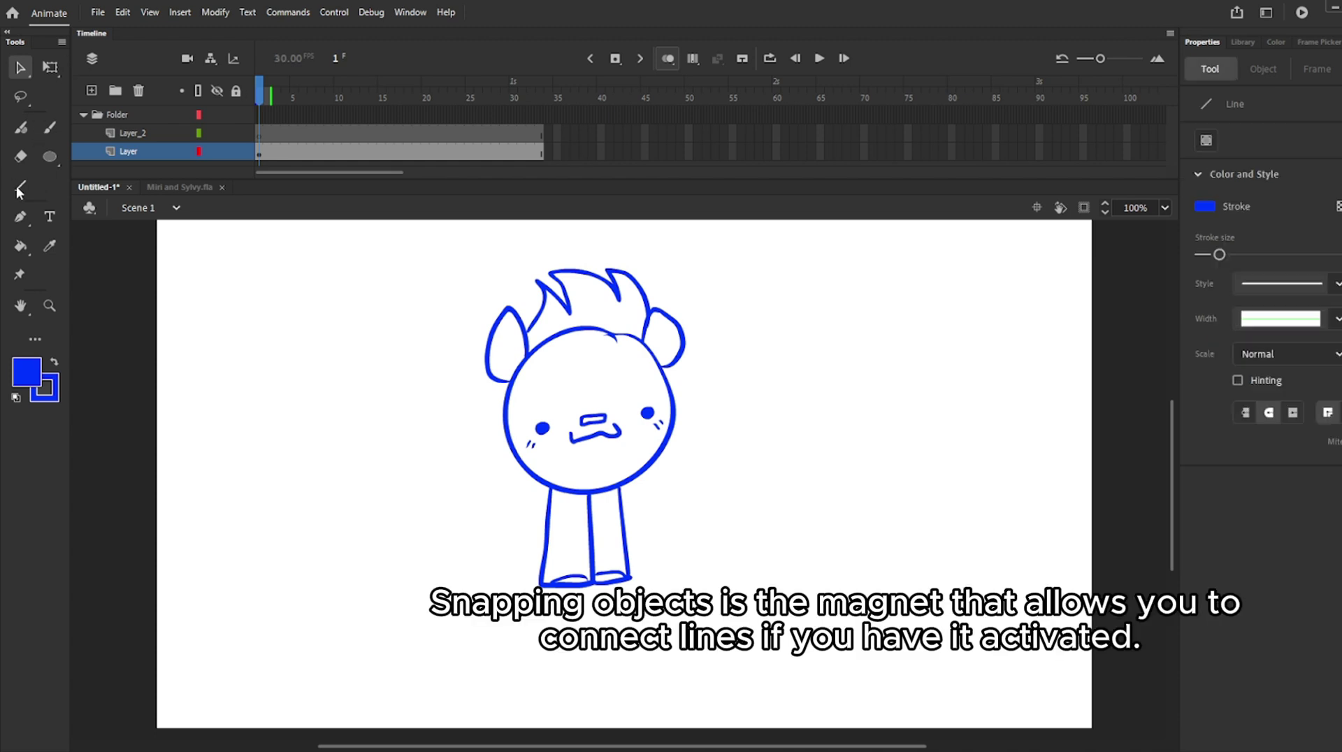
click(16, 64)
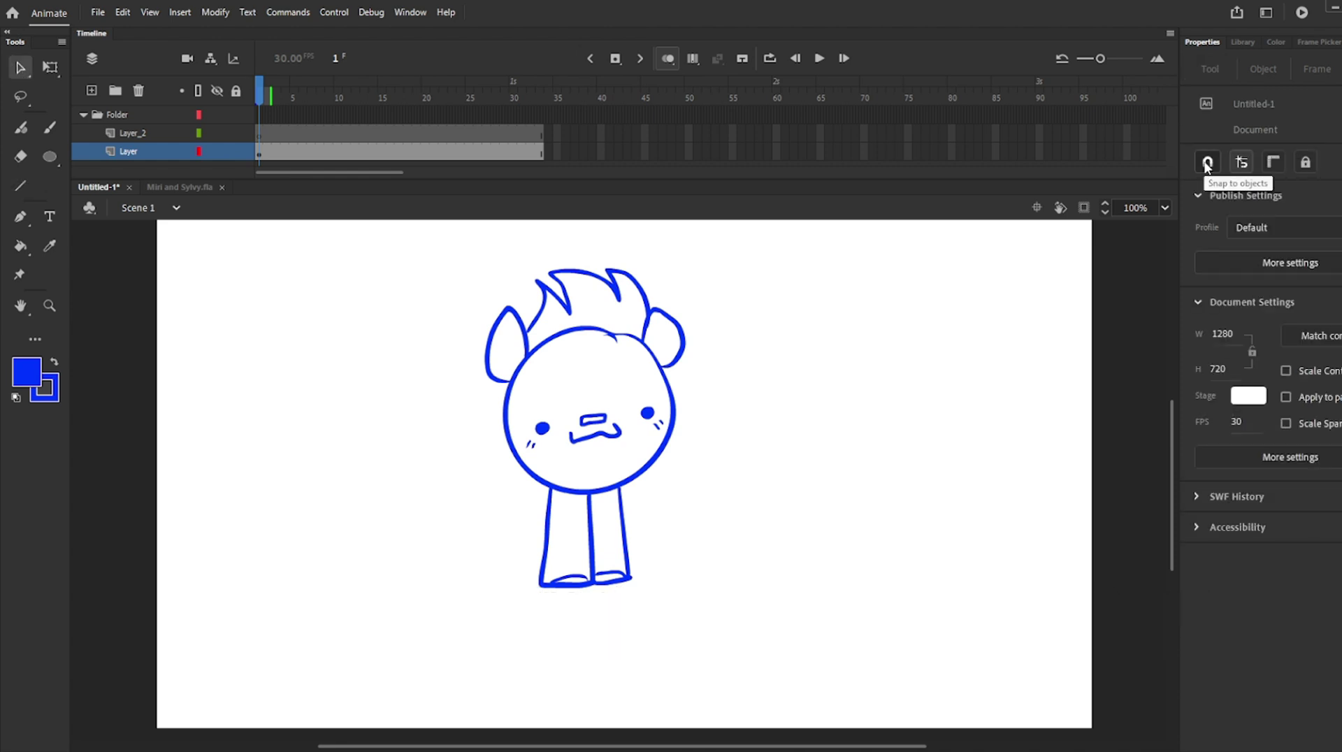
click(15, 189)
drag(773, 297, 796, 451)
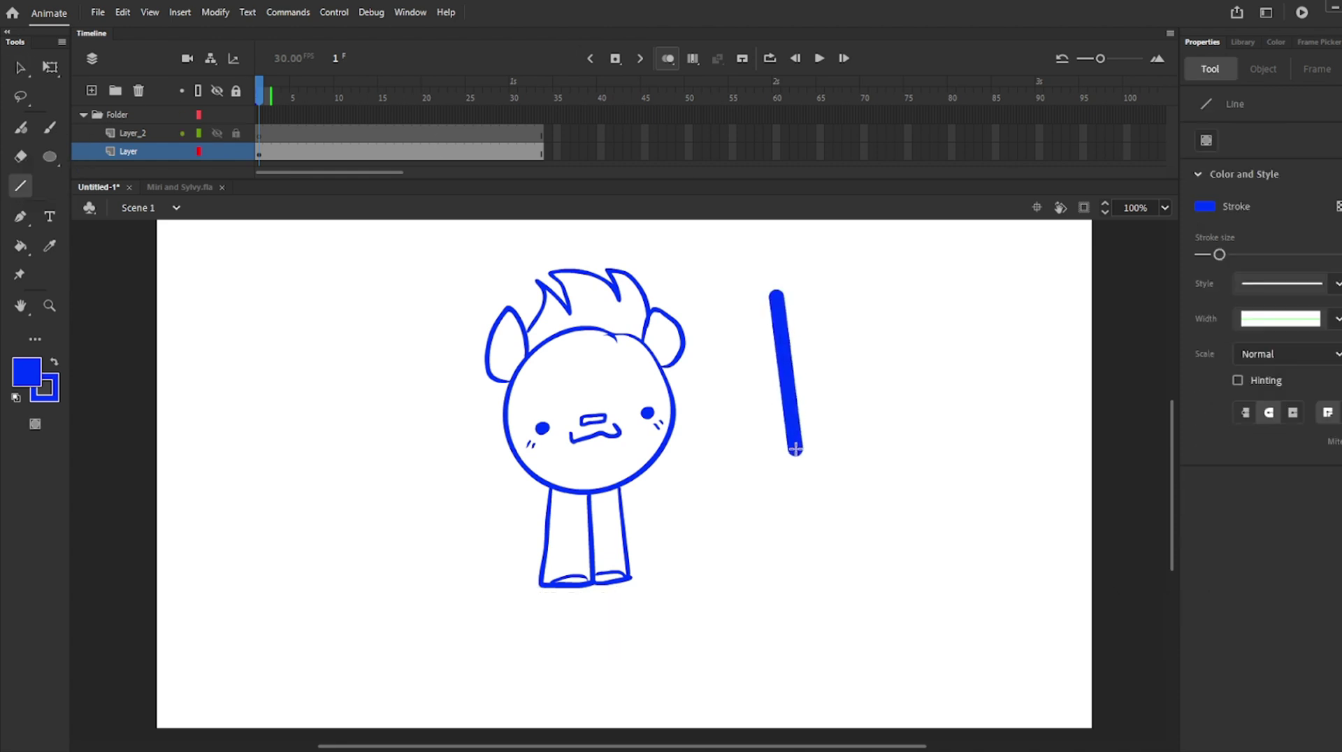
Draw a slanted straight line to the right of the steep one, then undo both lines
mouse_move(969, 356)
mouse_down()
mouse_move(848, 449)
mouse_move(788, 449)
mouse_move(781, 463)
mouse_move(803, 464)
mouse_move(773, 300)
mouse_move(873, 270)
mouse_up()
key(ctrl+z)
key(ctrl+z)
Turn on Snap to Objects, then draw a vertical line and a slanted line meeting its upper end beside the character
key(v)
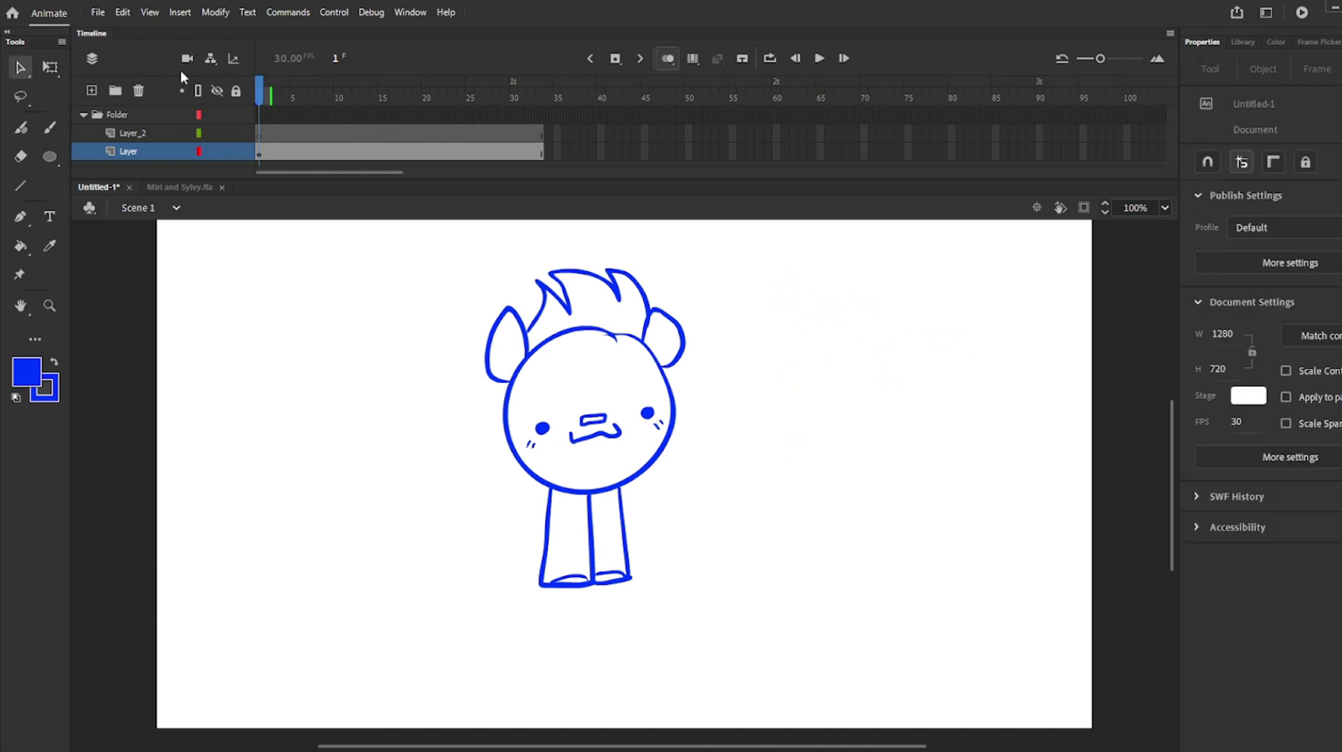
click(1207, 162)
click(20, 185)
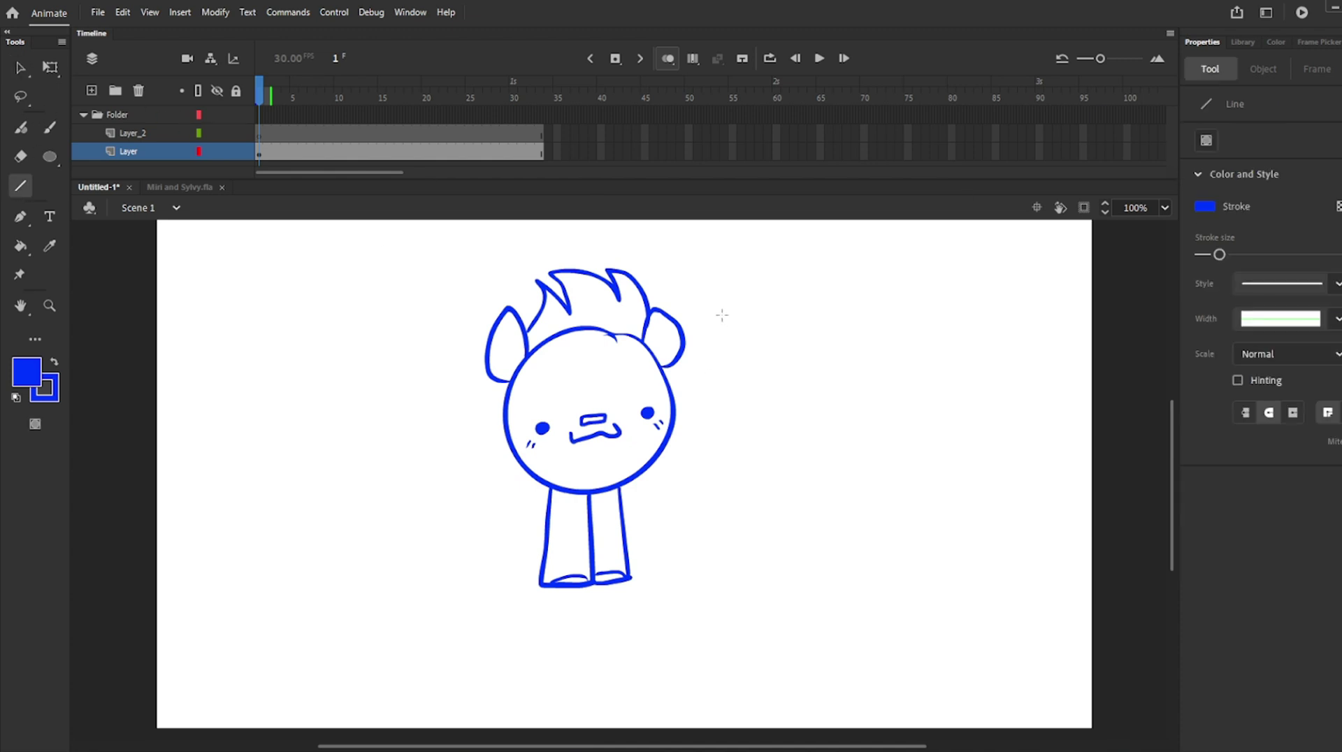
drag(830, 276, 831, 415)
drag(1003, 355, 831, 272)
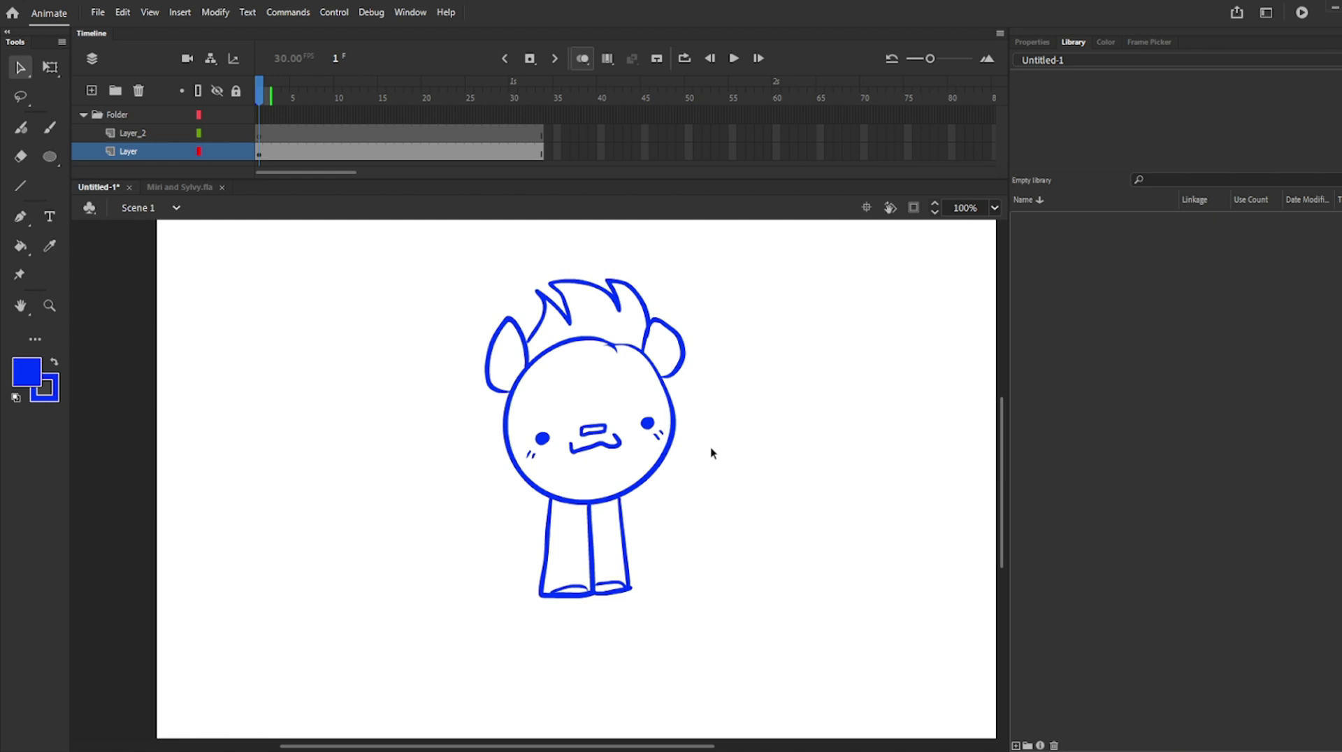
Paste the character image onto Layer_2 and place it to the left of the original drawing
click(264, 134)
key(ctrl+v)
drag(546, 447, 315, 422)
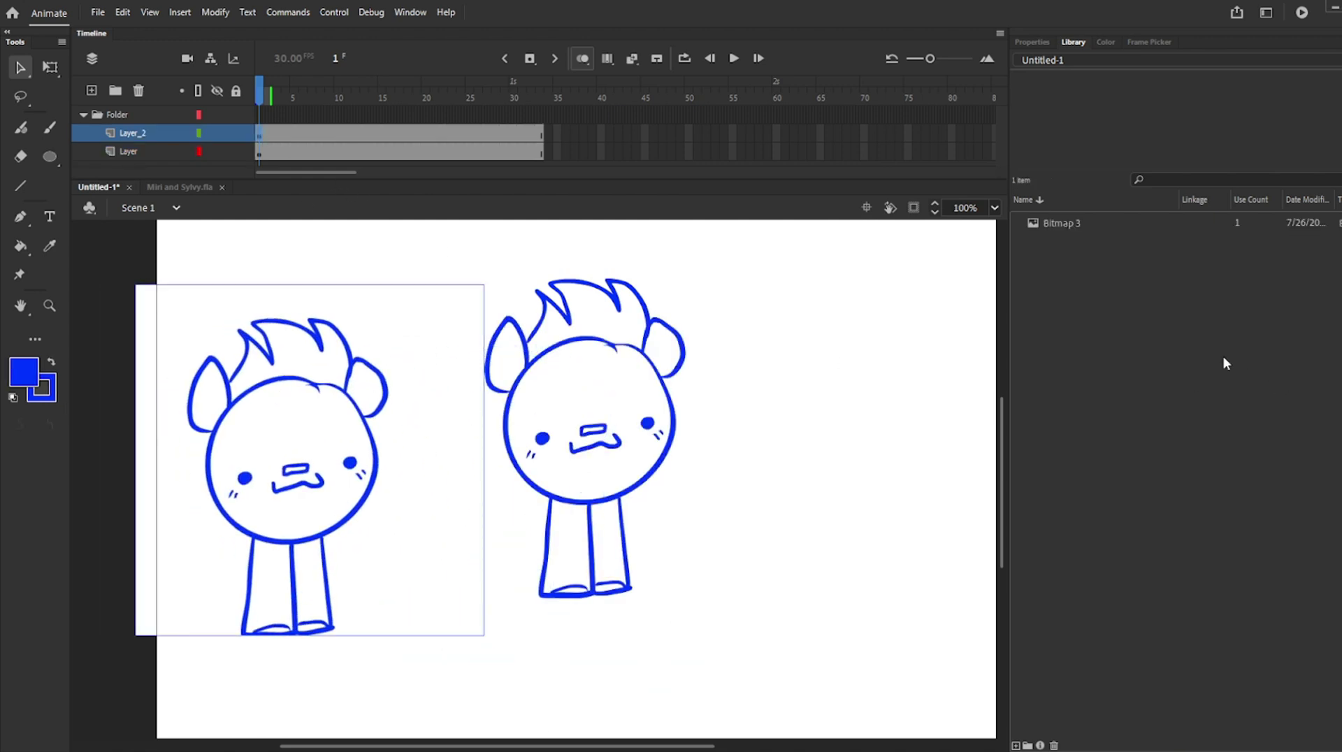
Shift the pasted bitmap farther up and left, and file Bitmap 3 in a new library folder
click(1027, 746)
click(1063, 248)
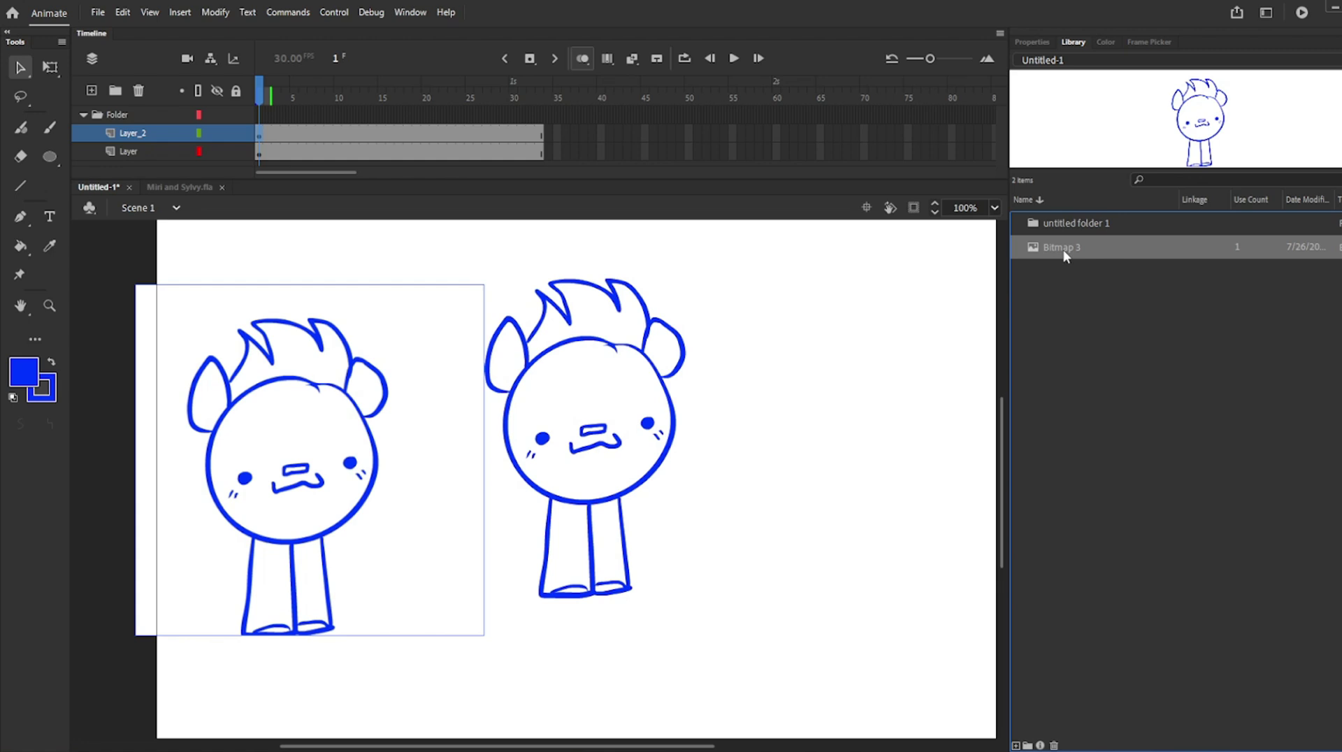
drag(354, 423, 292, 373)
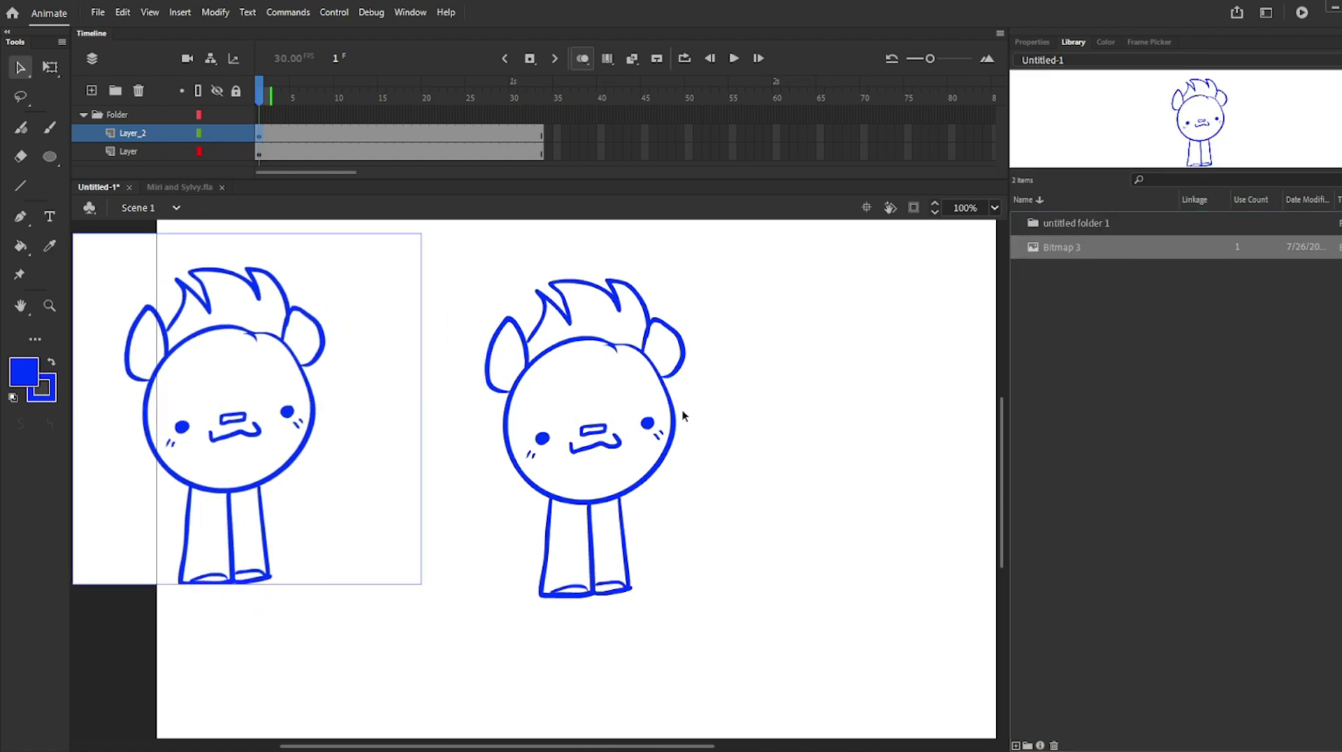
click(761, 418)
drag(1085, 246, 1021, 221)
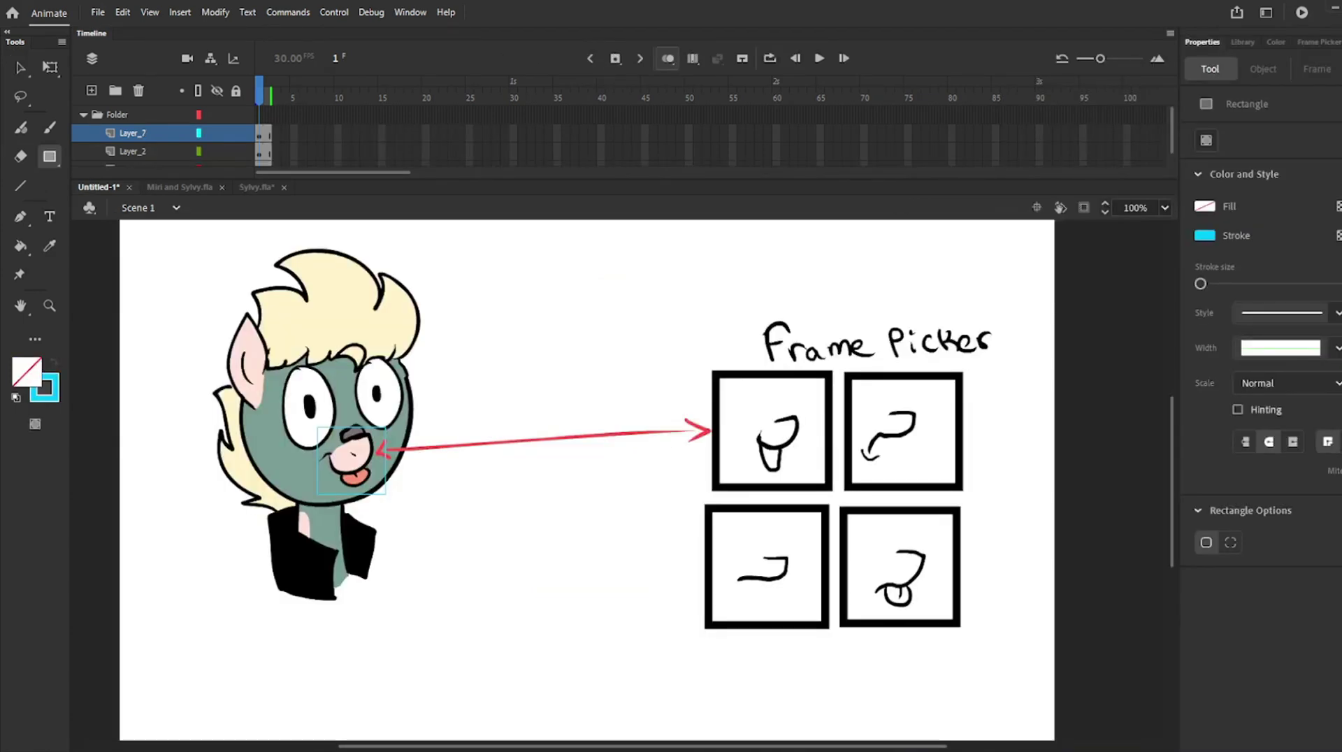
View the colour settings and the Frame Picker, then switch to the Sylvy.fla document
click(1275, 45)
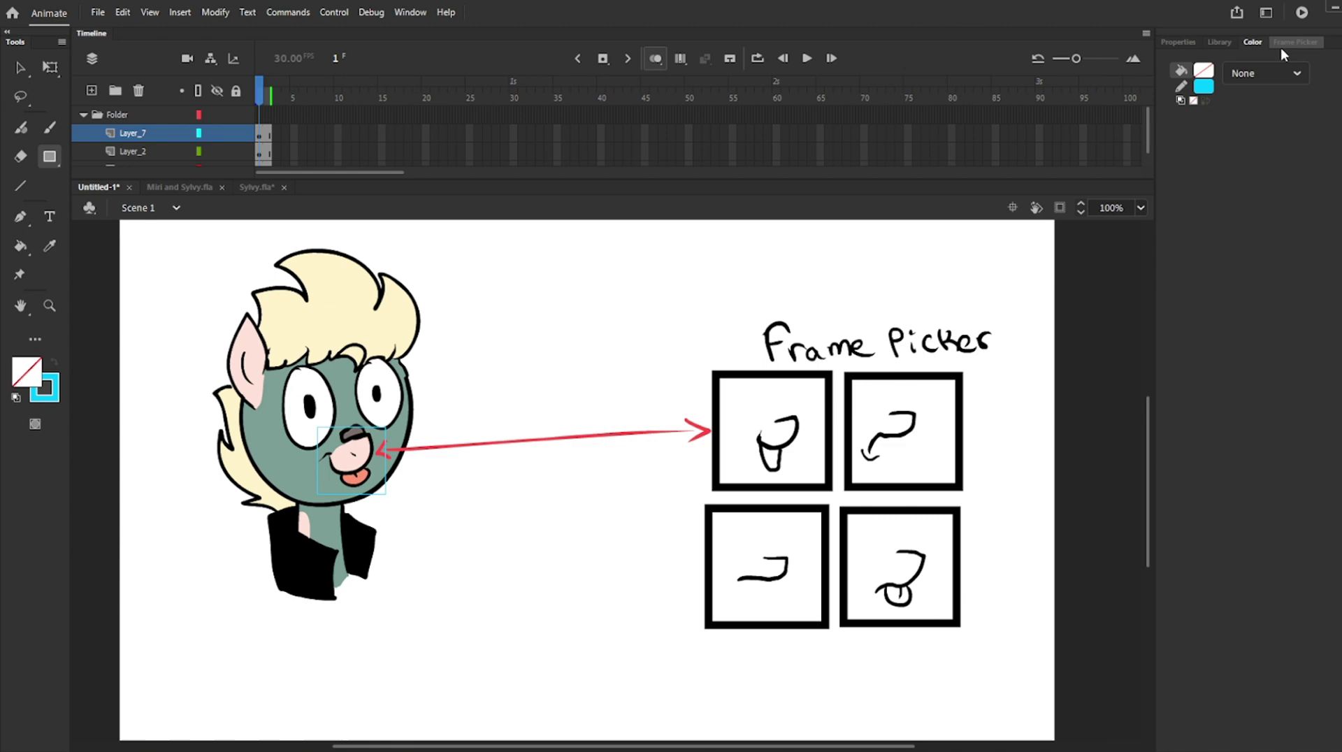
click(1282, 43)
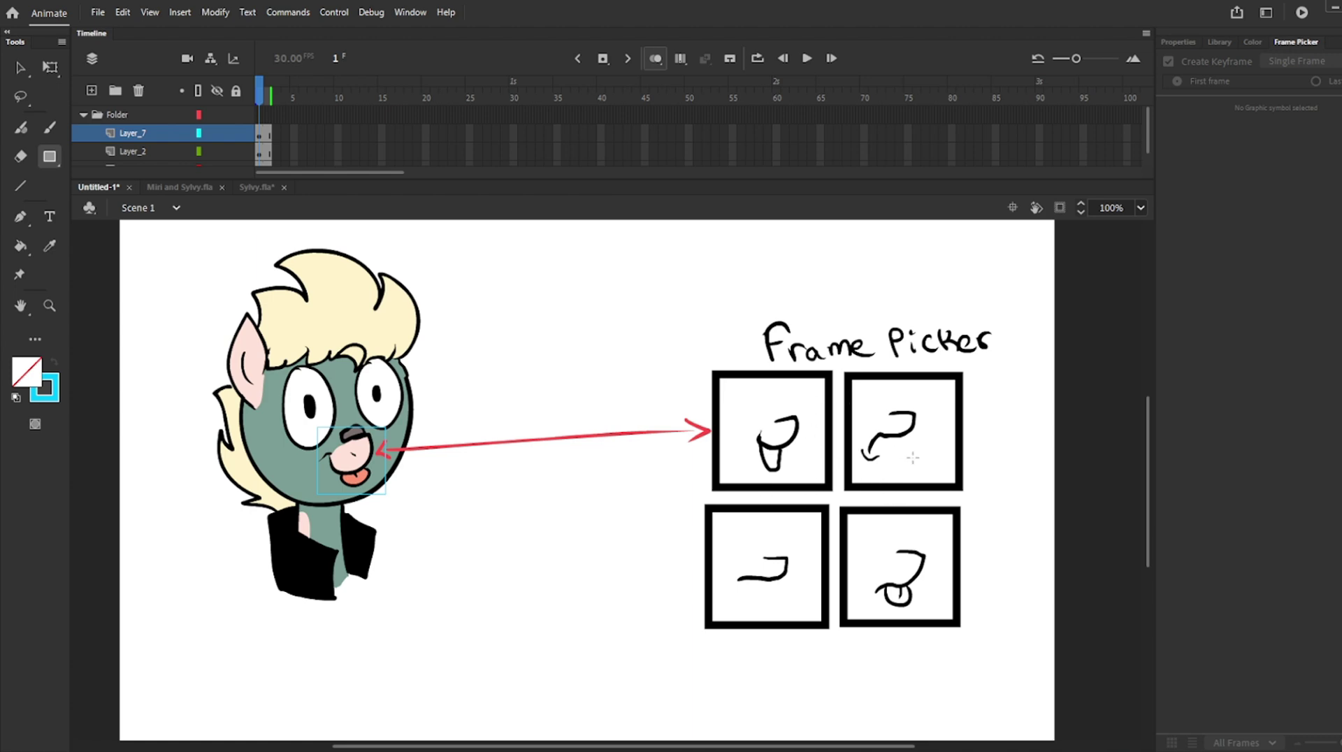
click(264, 186)
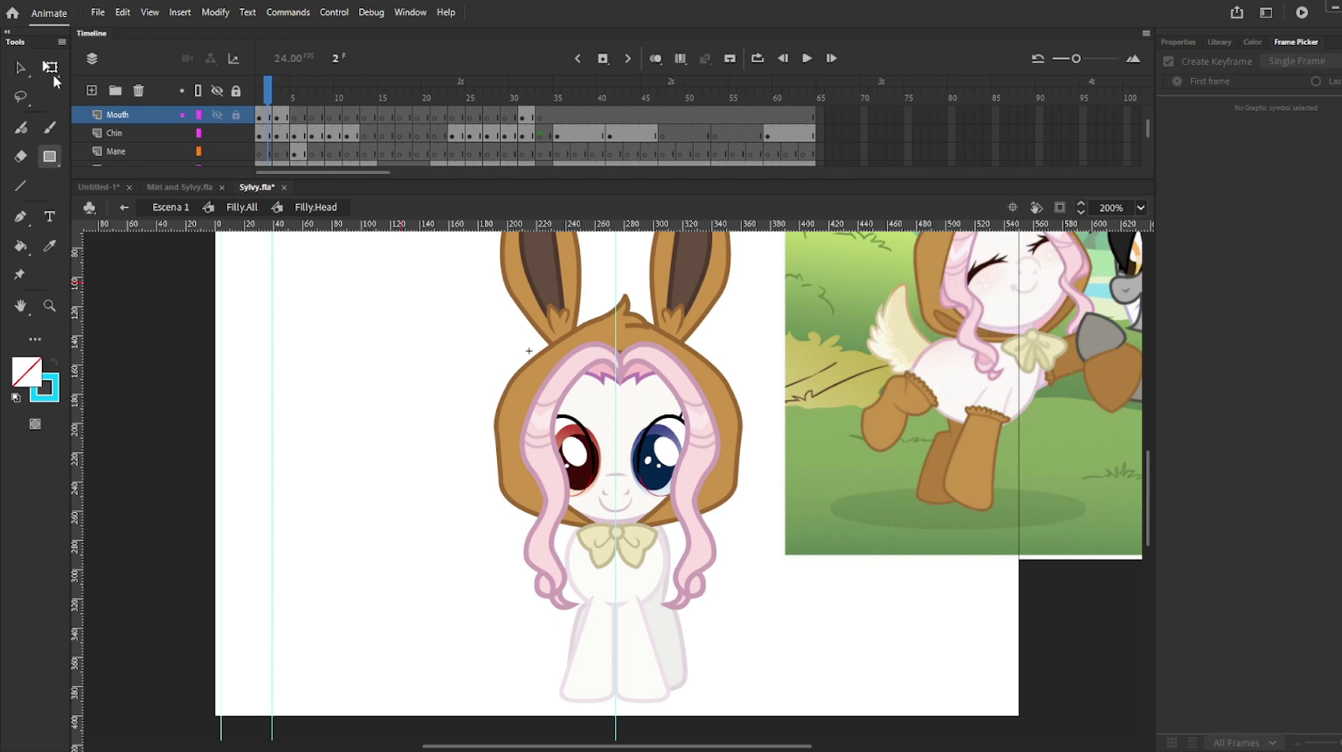
Try frame 11 on the blue eye's Blink symbol with the Frame Picker, then return it to frame 1
click(19, 67)
click(657, 433)
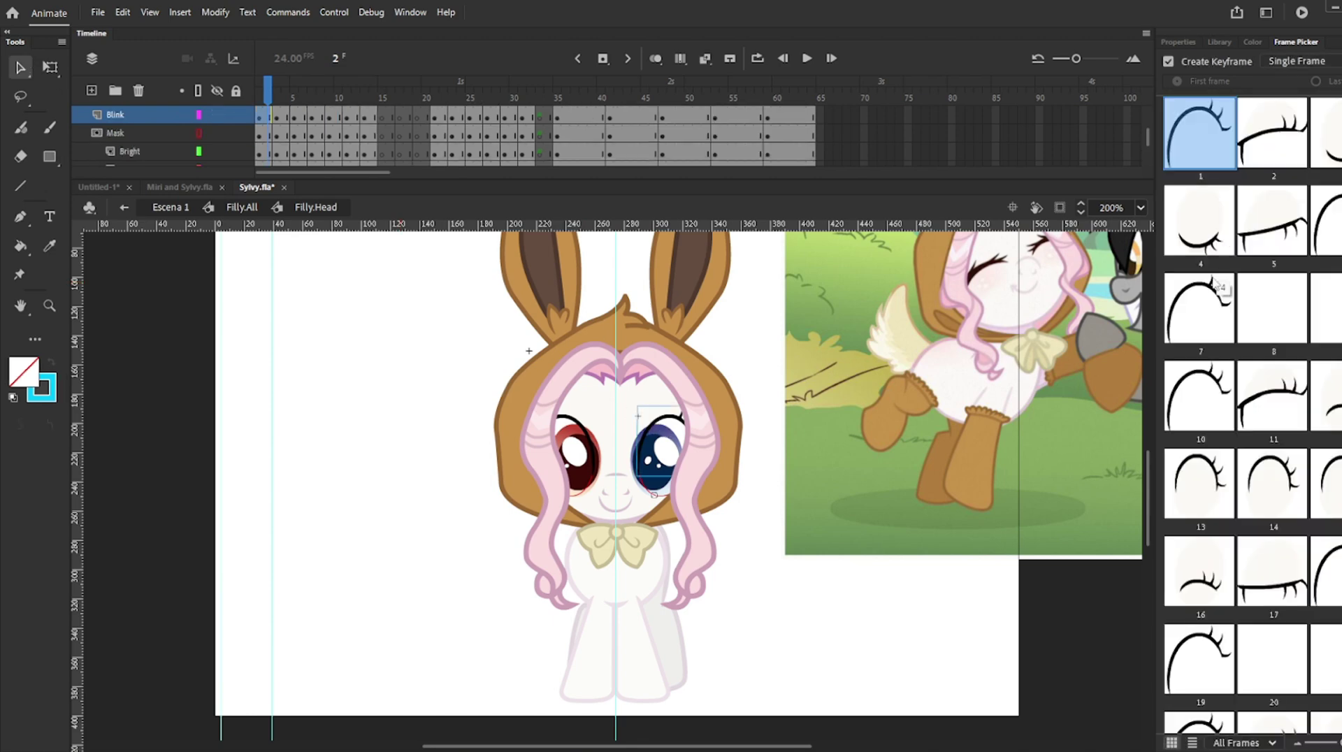
click(1273, 395)
click(1199, 133)
Try frames 8 and 6 on the mouth symbol with the Frame Picker, then return it to frame 1
click(629, 503)
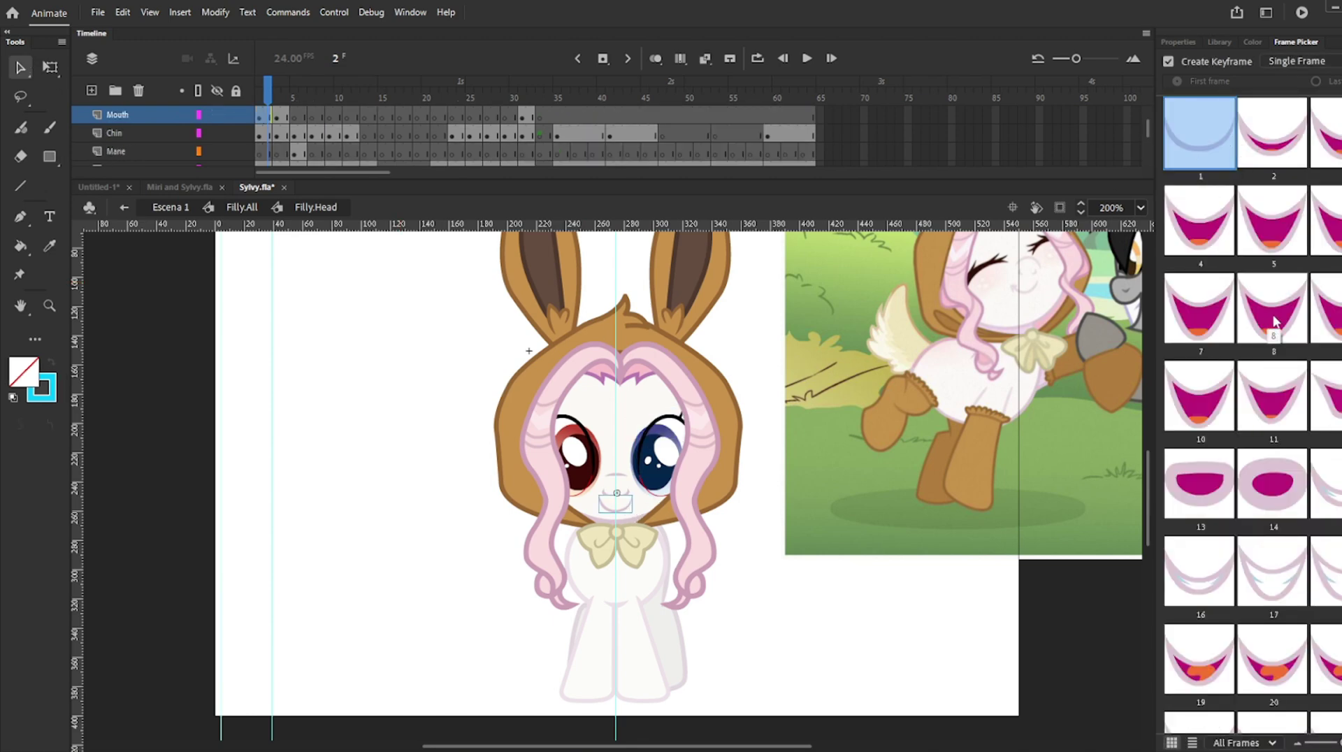
click(1272, 290)
click(1308, 205)
click(1199, 133)
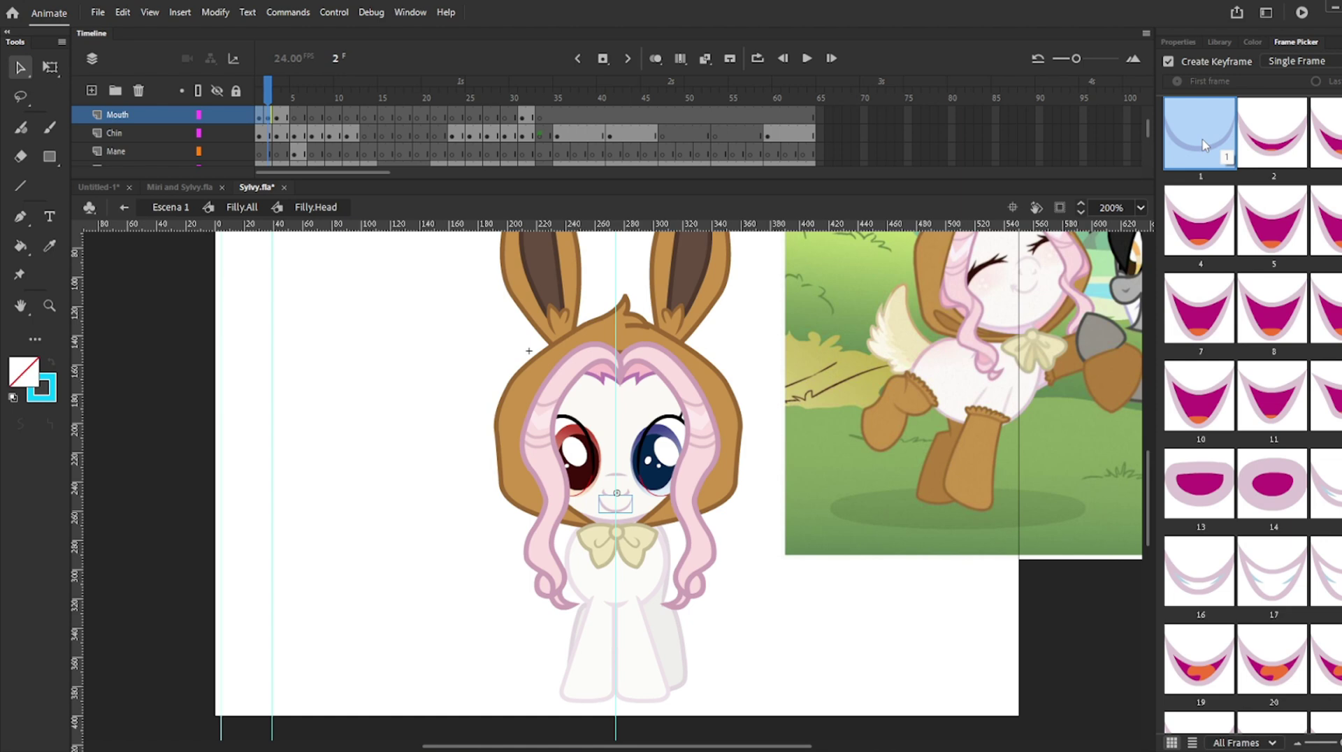
Try frame 5 on the red eye's Blink symbol with the Frame Picker, then return it to frame 1
click(591, 423)
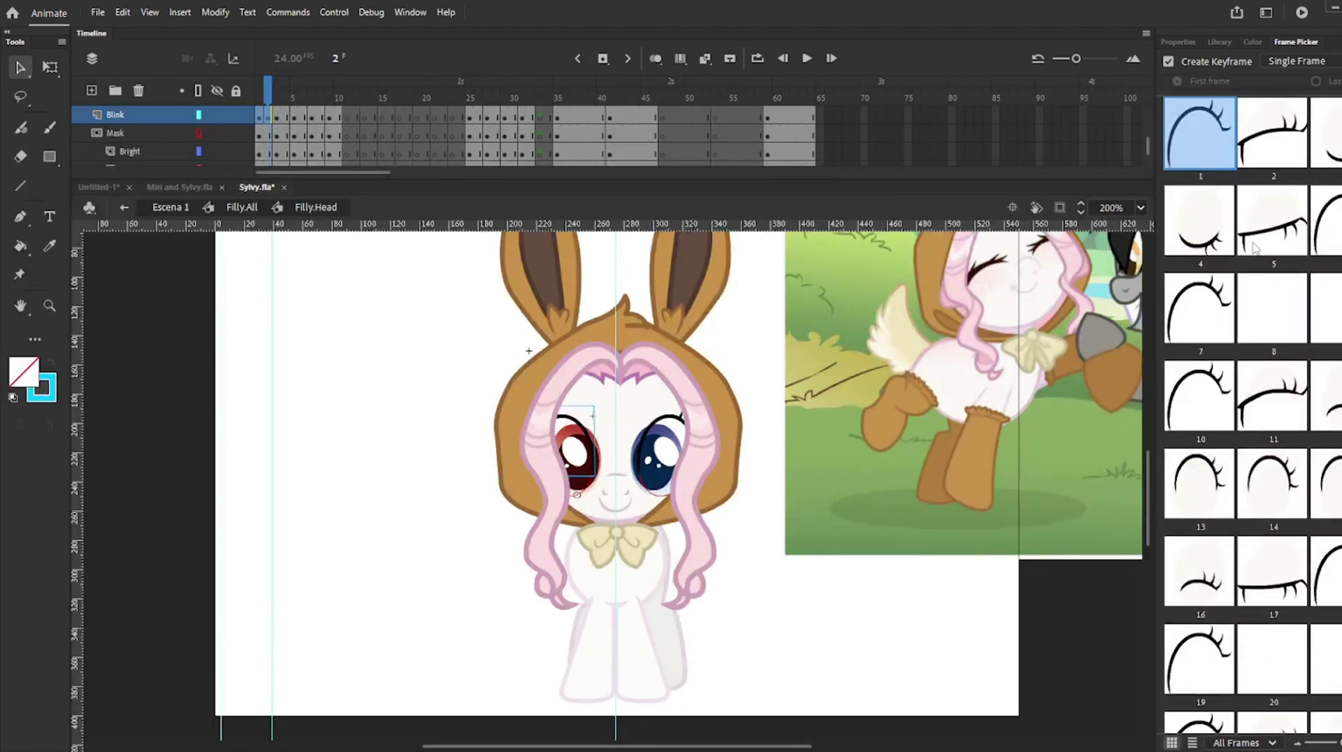
click(1273, 220)
click(1200, 133)
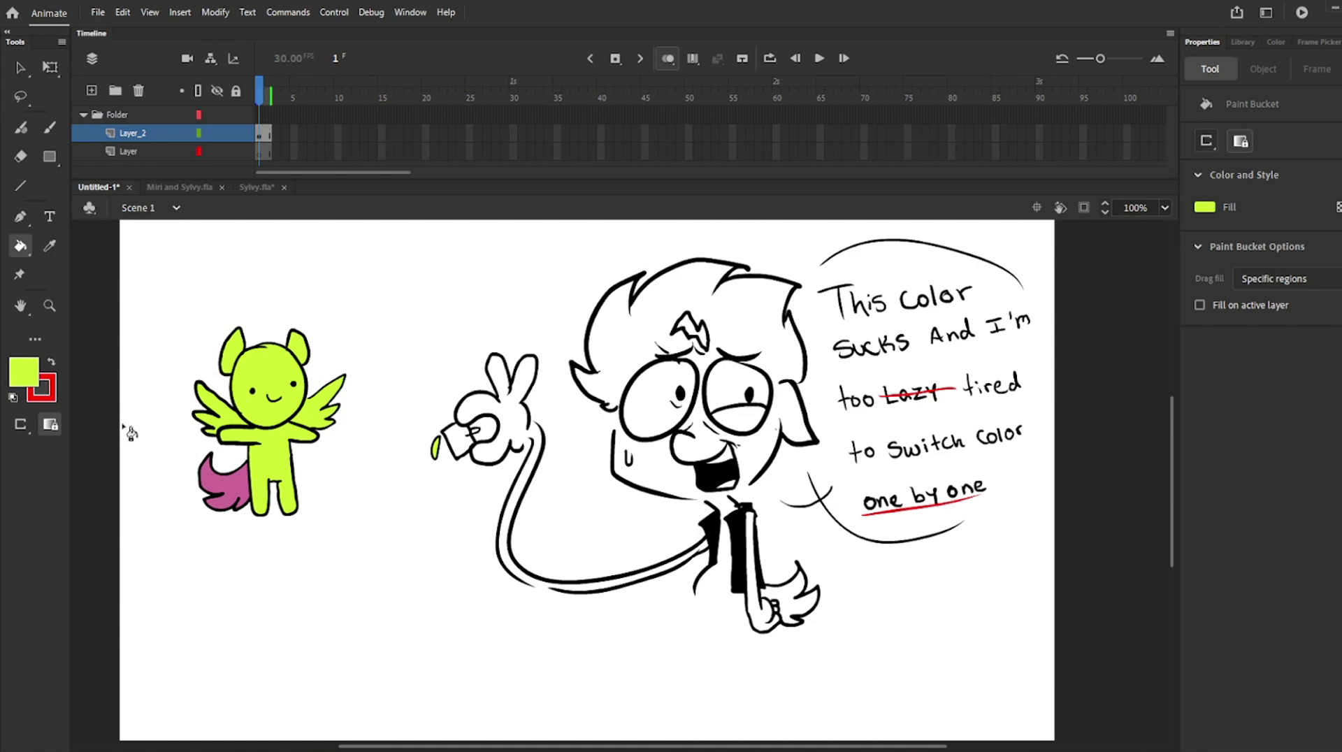
Set the fill colour to blue, fill the green pony's head and one ear with the Paint Bucket, and undo both fills
click(32, 384)
click(183, 439)
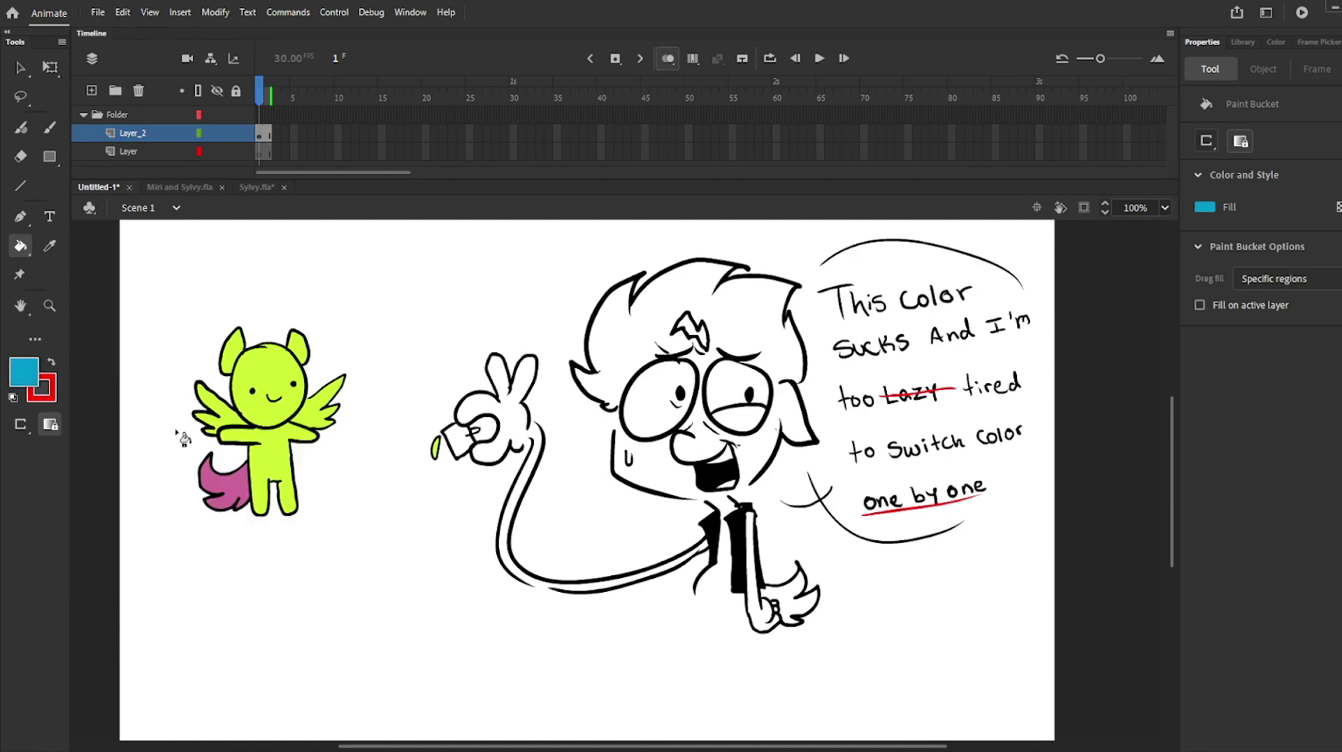
click(256, 375)
click(243, 356)
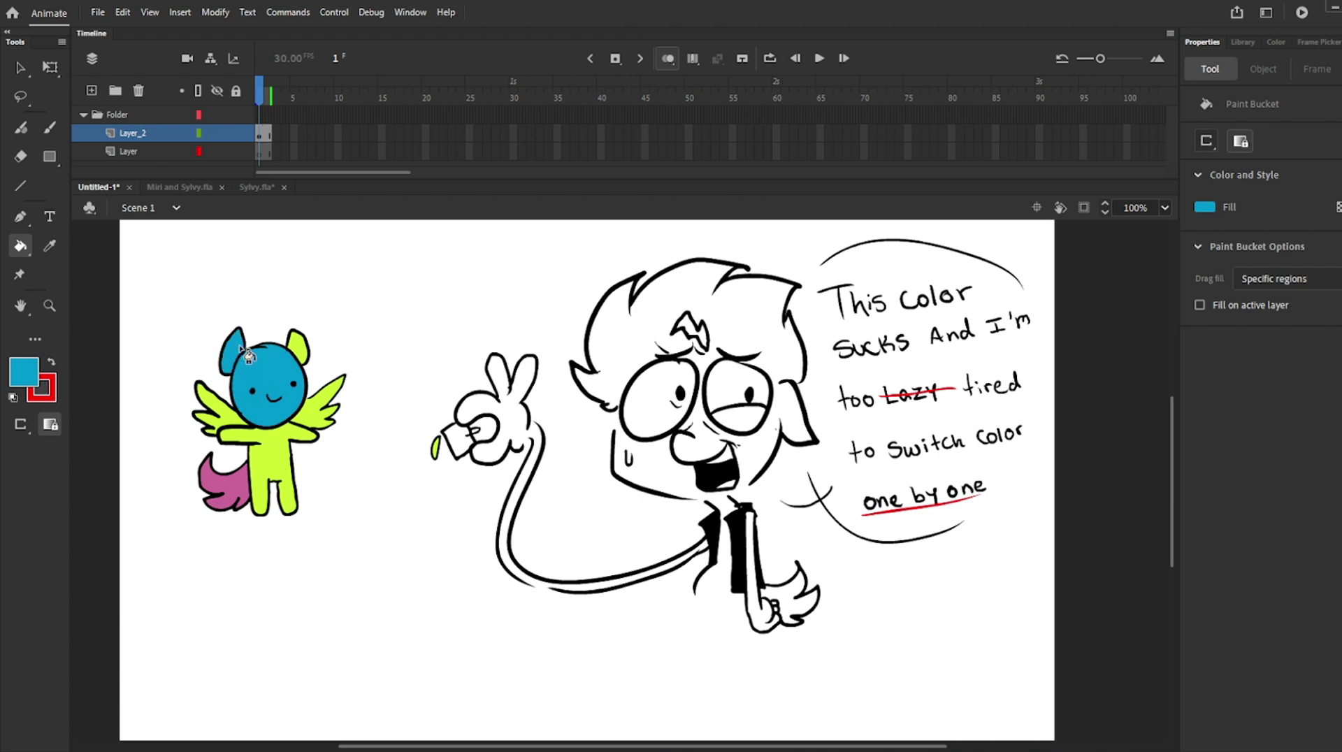
key(ctrl+z)
key(ctrl+z)
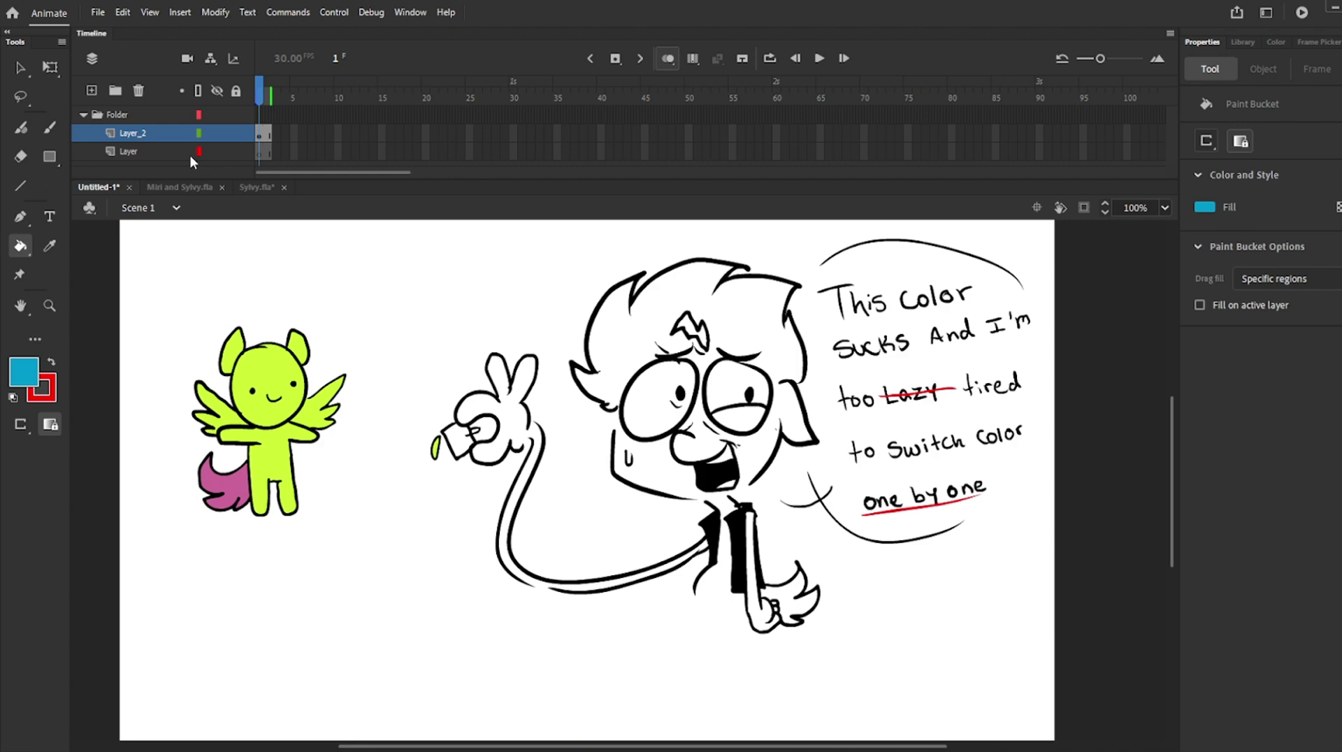
Use Find and Replace to change every #CCFF33 green sampled from the pony to the current blue fill colour
click(123, 13)
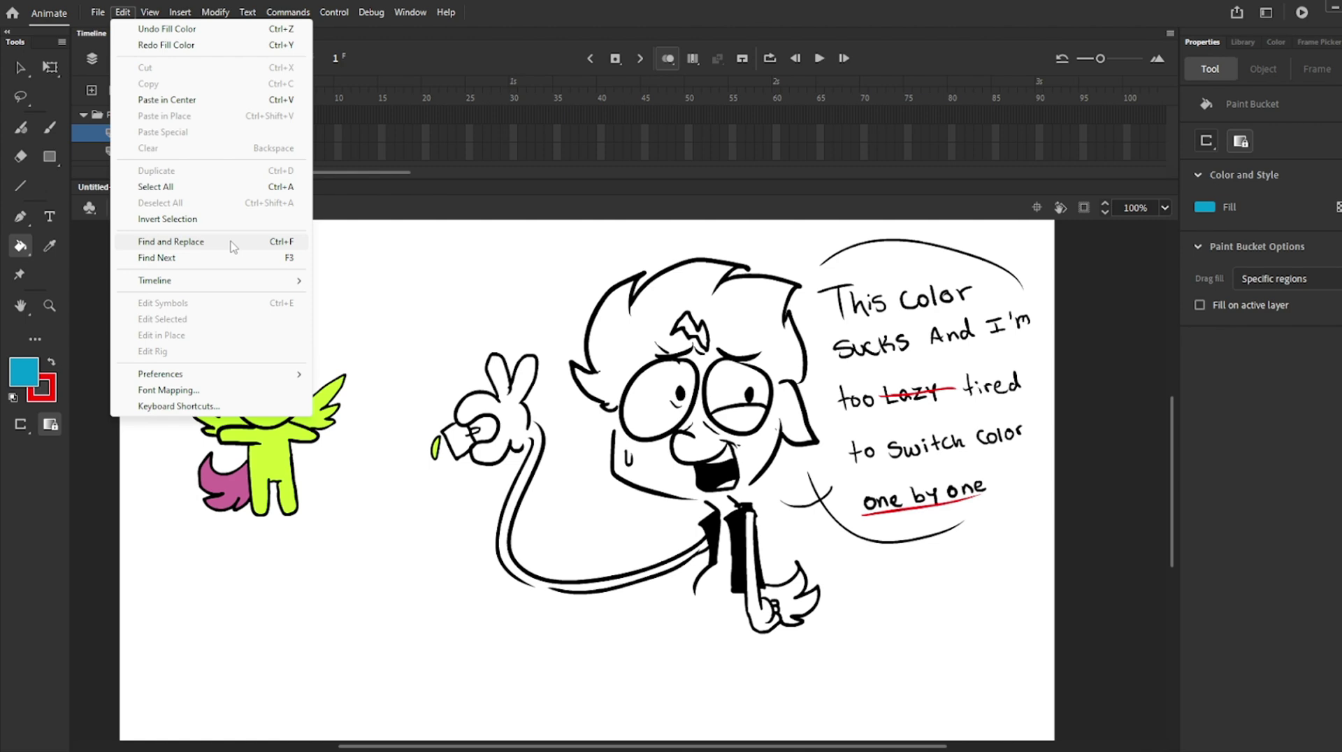
click(172, 242)
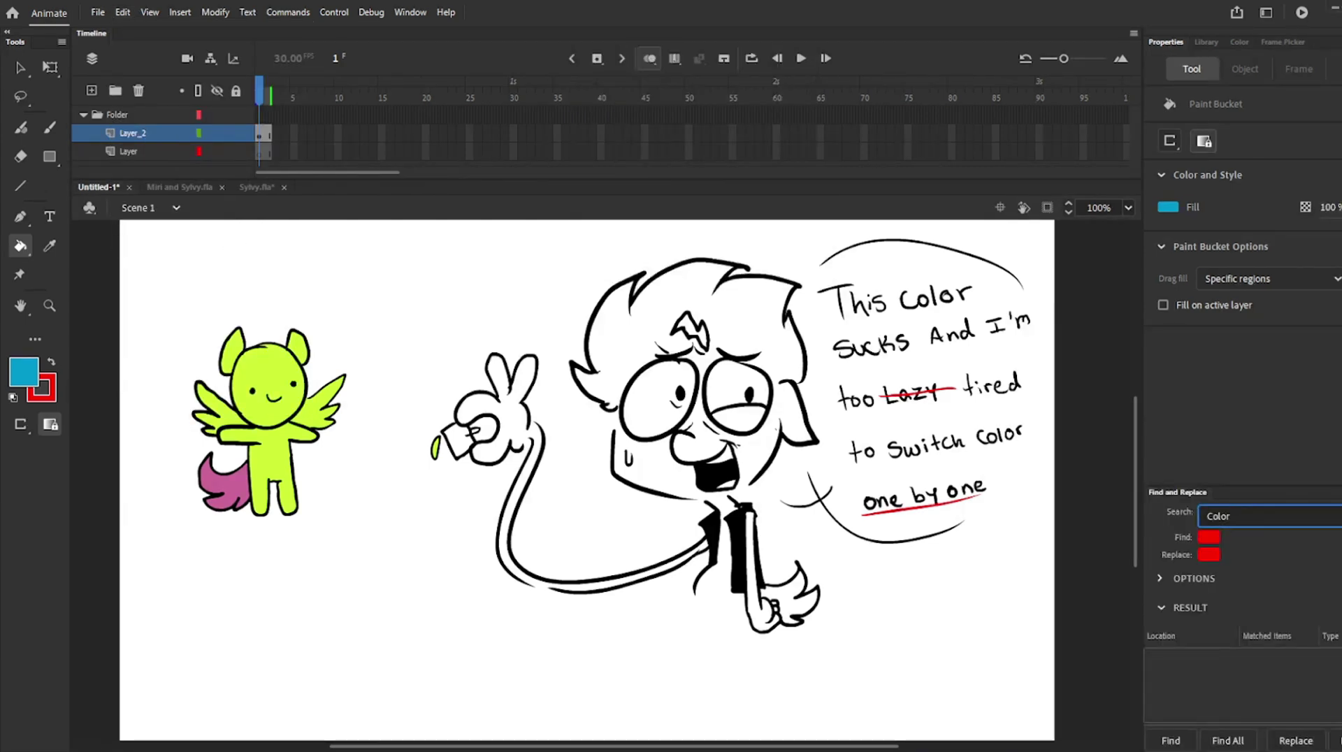
click(1209, 538)
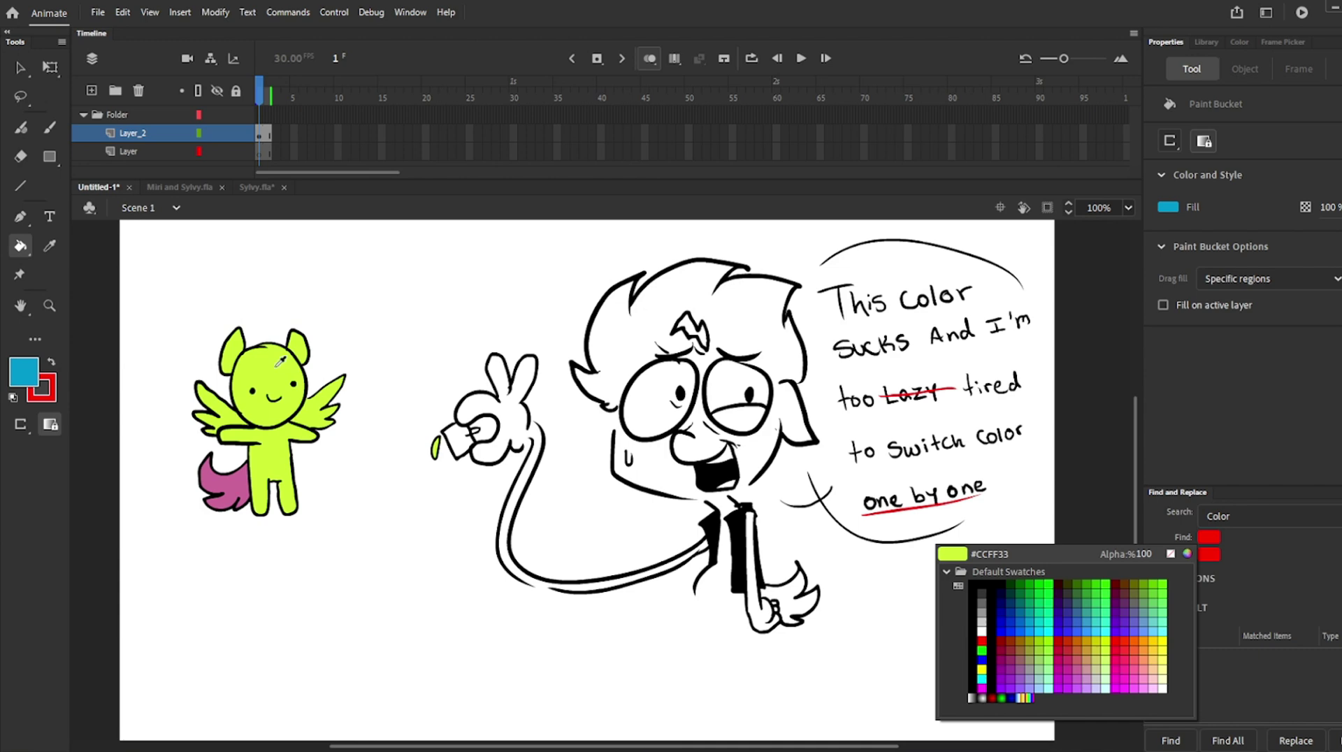
click(279, 363)
click(1209, 554)
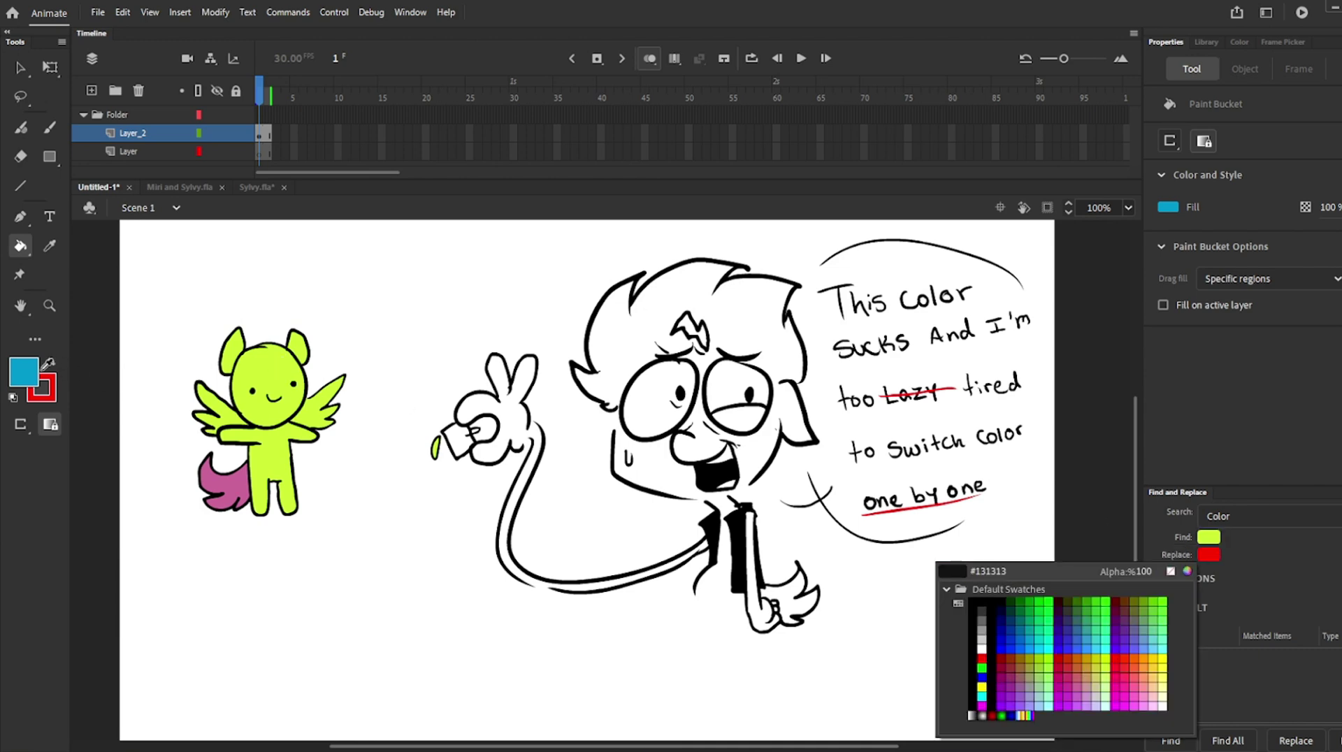
click(35, 382)
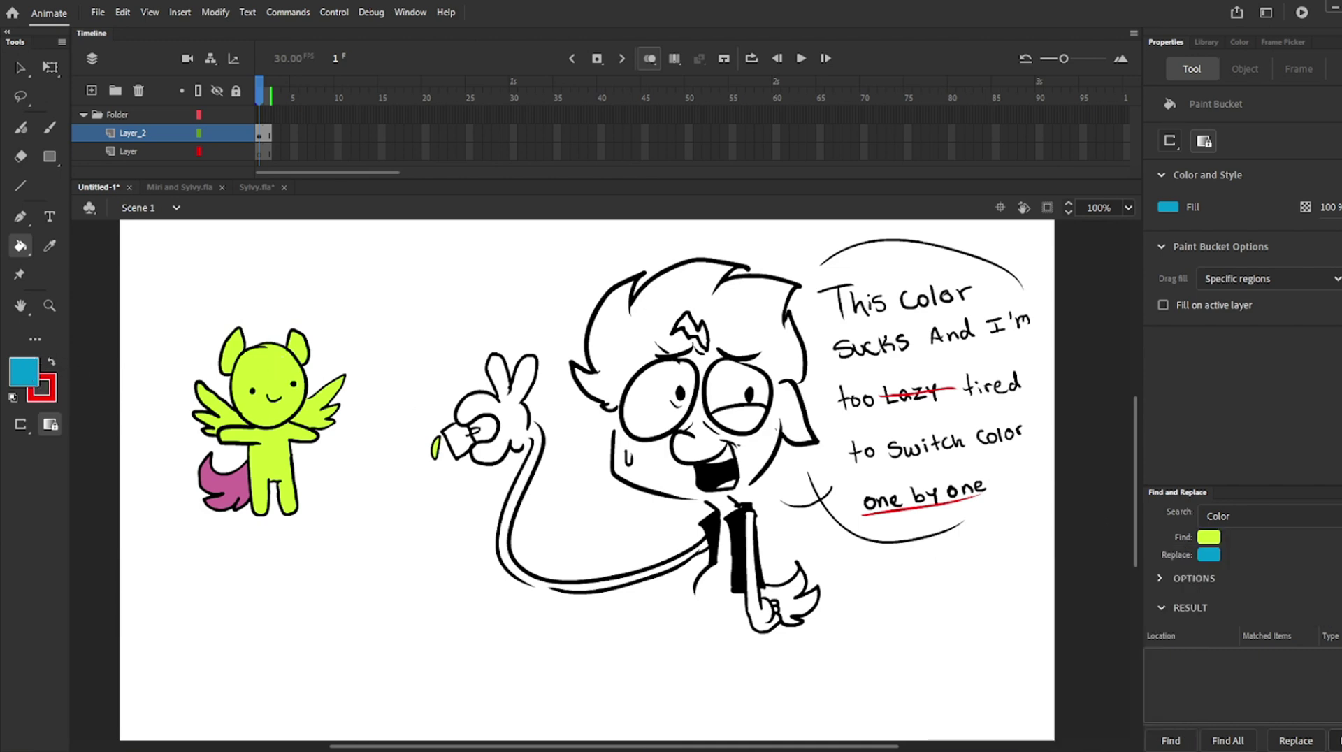
click(1337, 741)
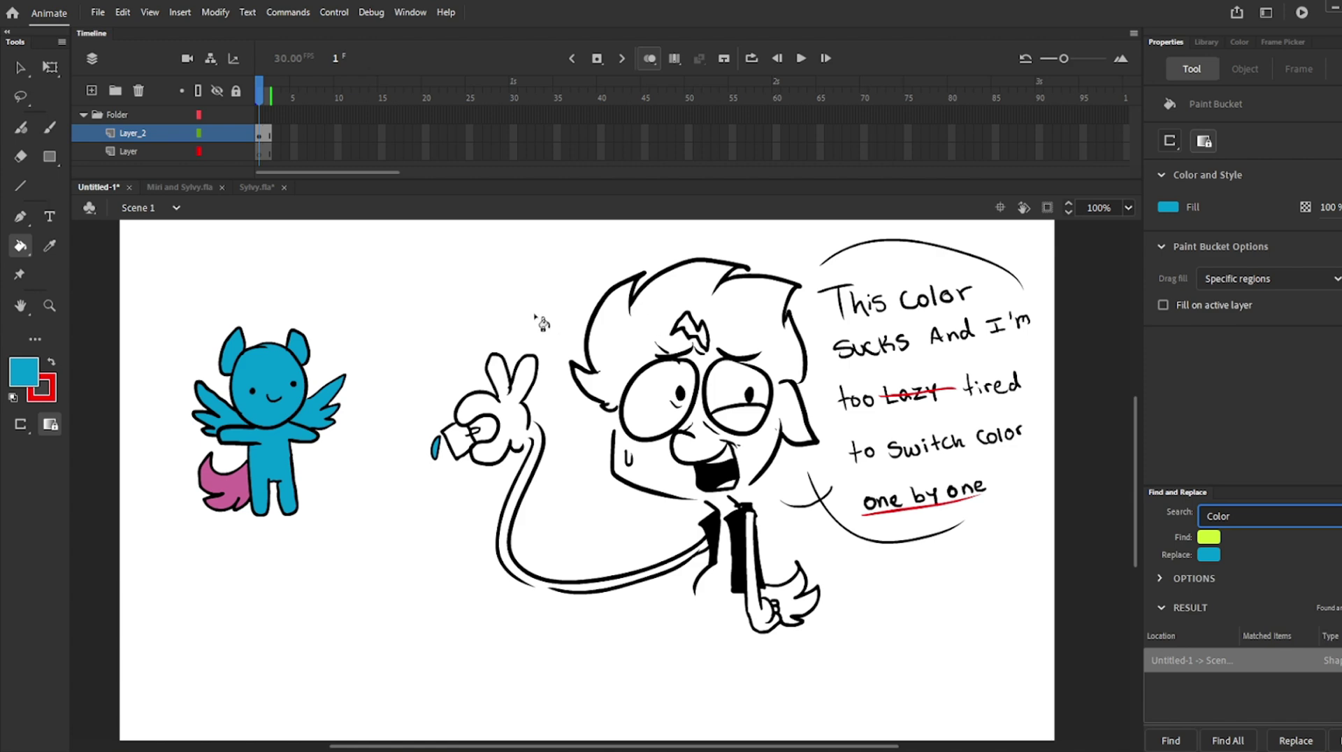
Replace all of the pony's blue with a custom light blue using Find and Replace
click(1208, 537)
click(328, 383)
click(1203, 556)
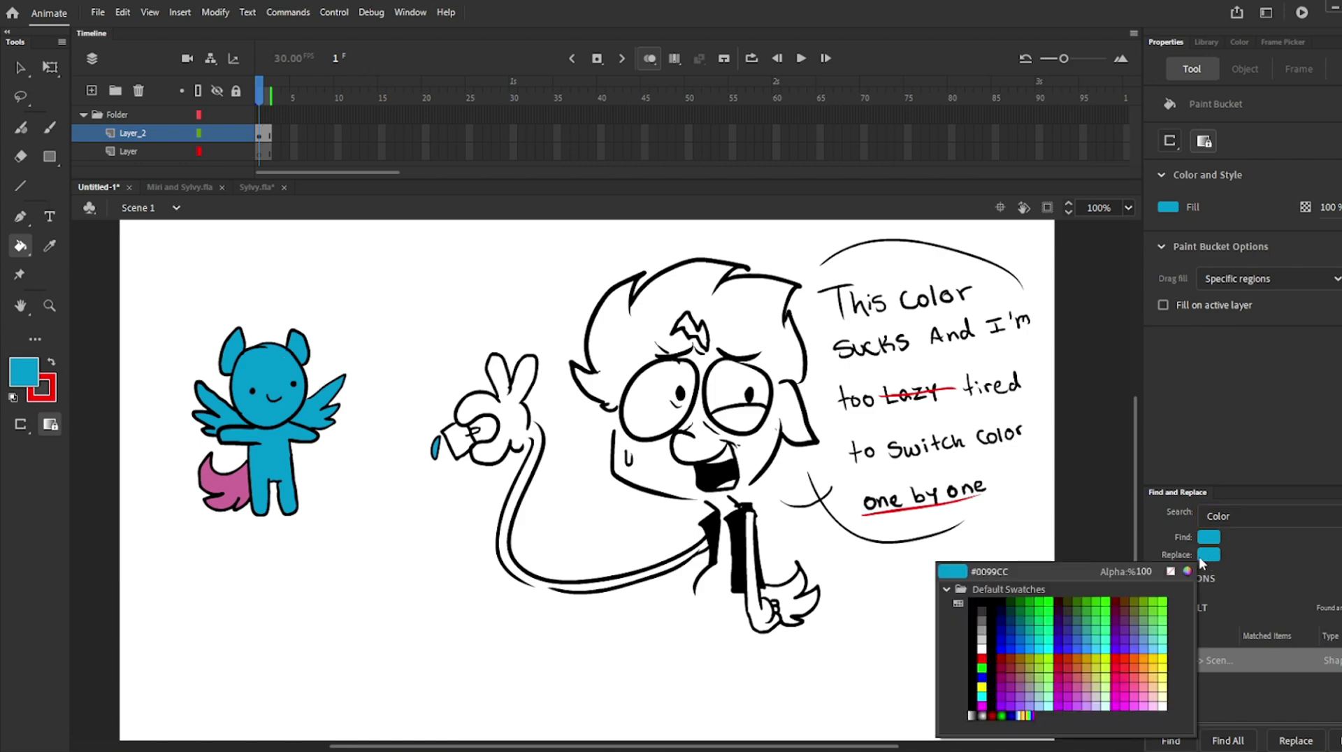
click(1186, 571)
click(650, 277)
click(872, 280)
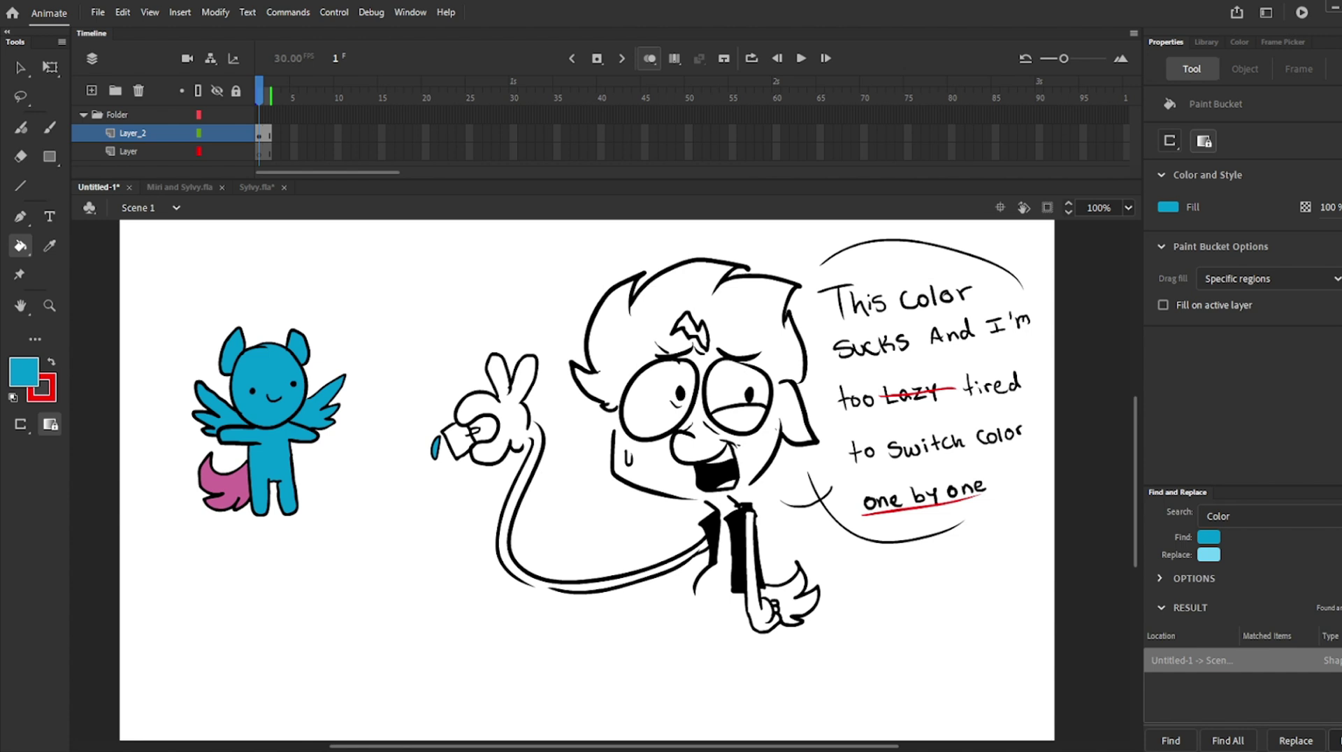
click(1335, 740)
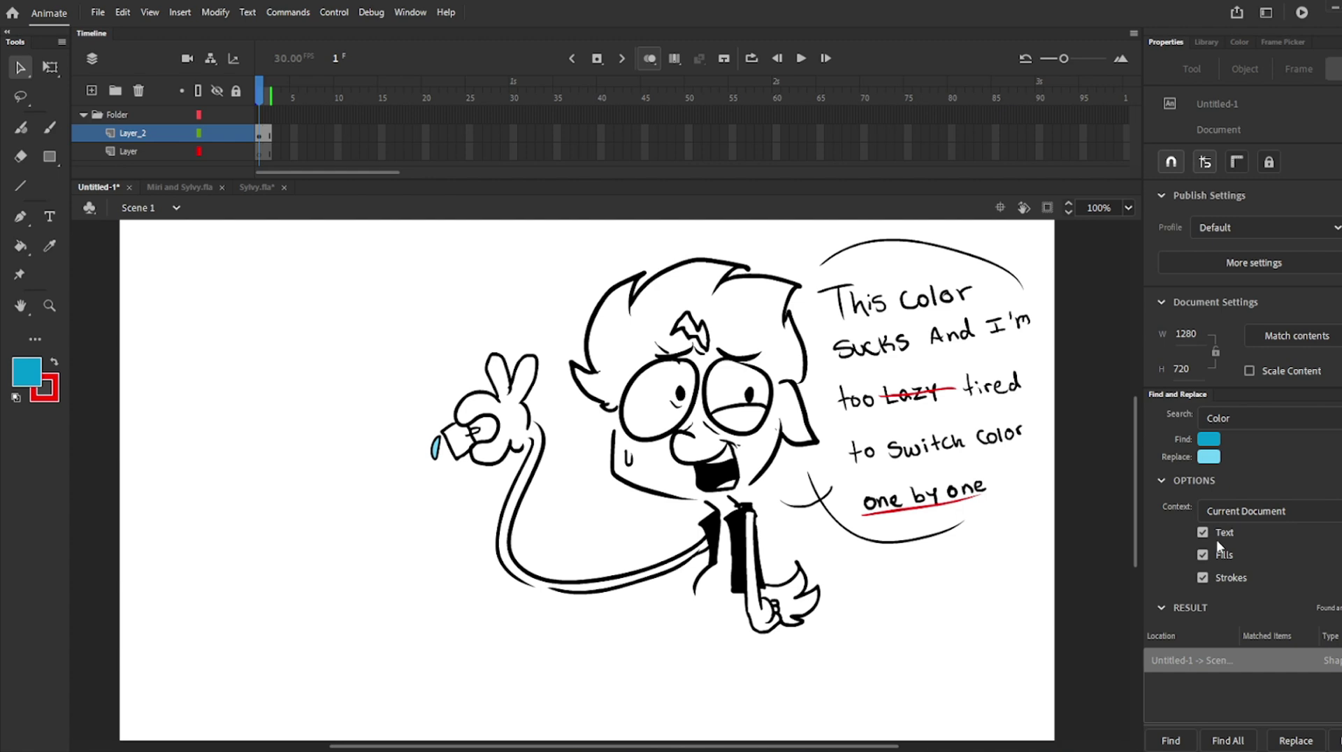
View the Context choices in the Find and Replace options
click(1241, 511)
click(1242, 511)
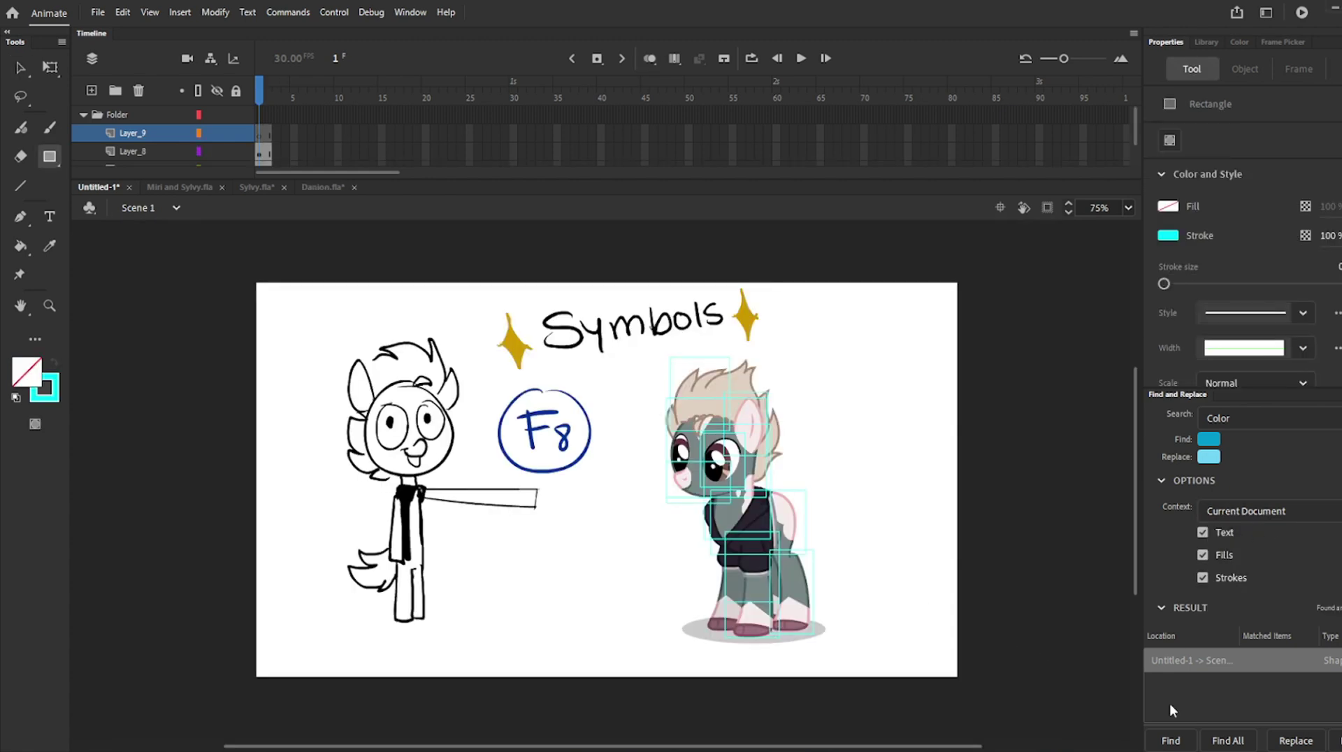
Paste the image of the symbol definition onto the stage, then go to the comparison drawing at frame 5
click(1239, 714)
key(ctrl+v)
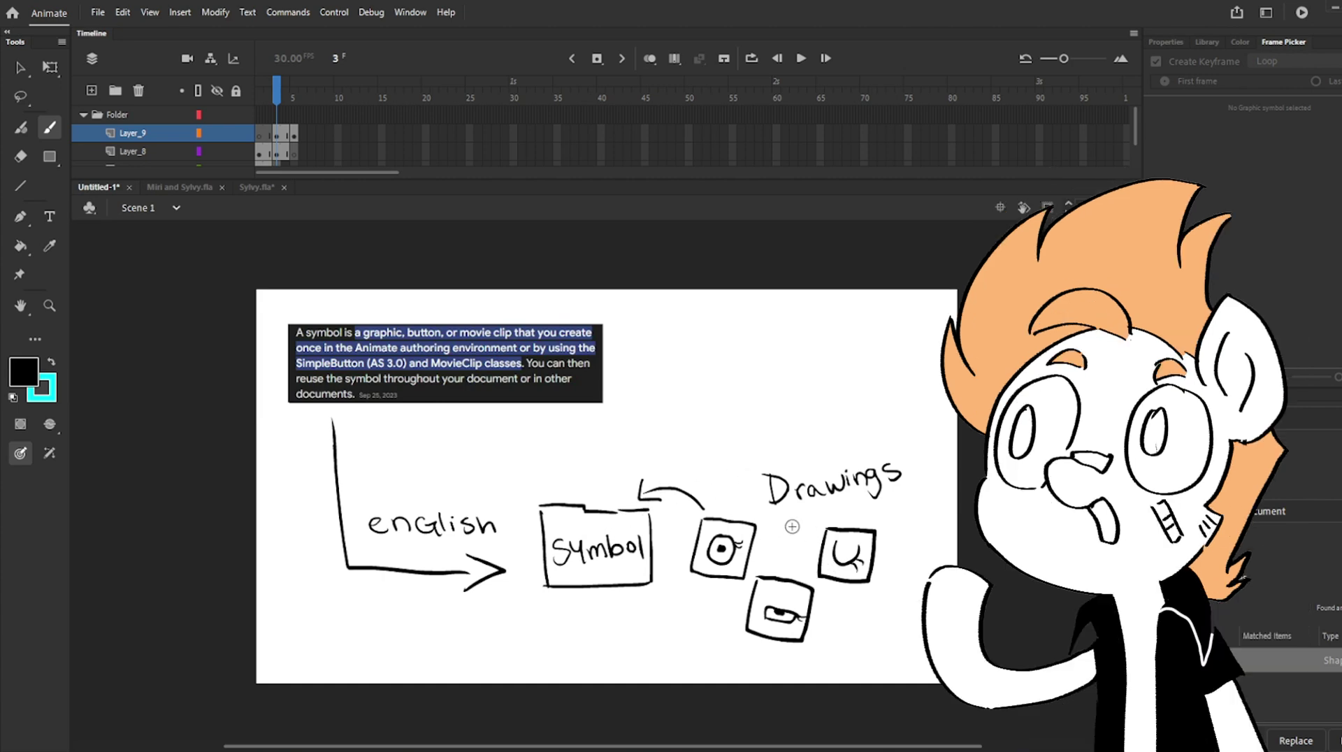
click(294, 96)
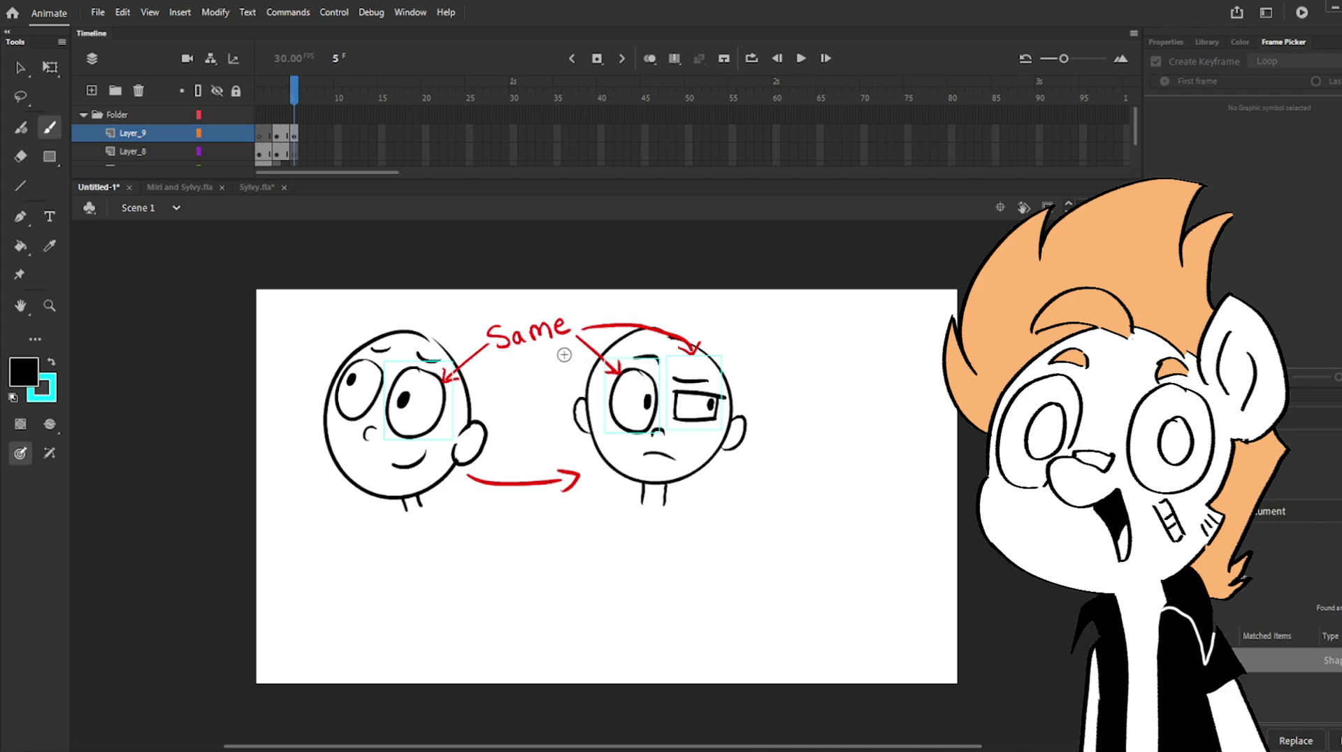
In Sylvy.fla, open the mouth symbol Filly.LipSync_front, scrub its mouth shapes to frame 12, and return to the head
key(v)
click(260, 191)
click(260, 187)
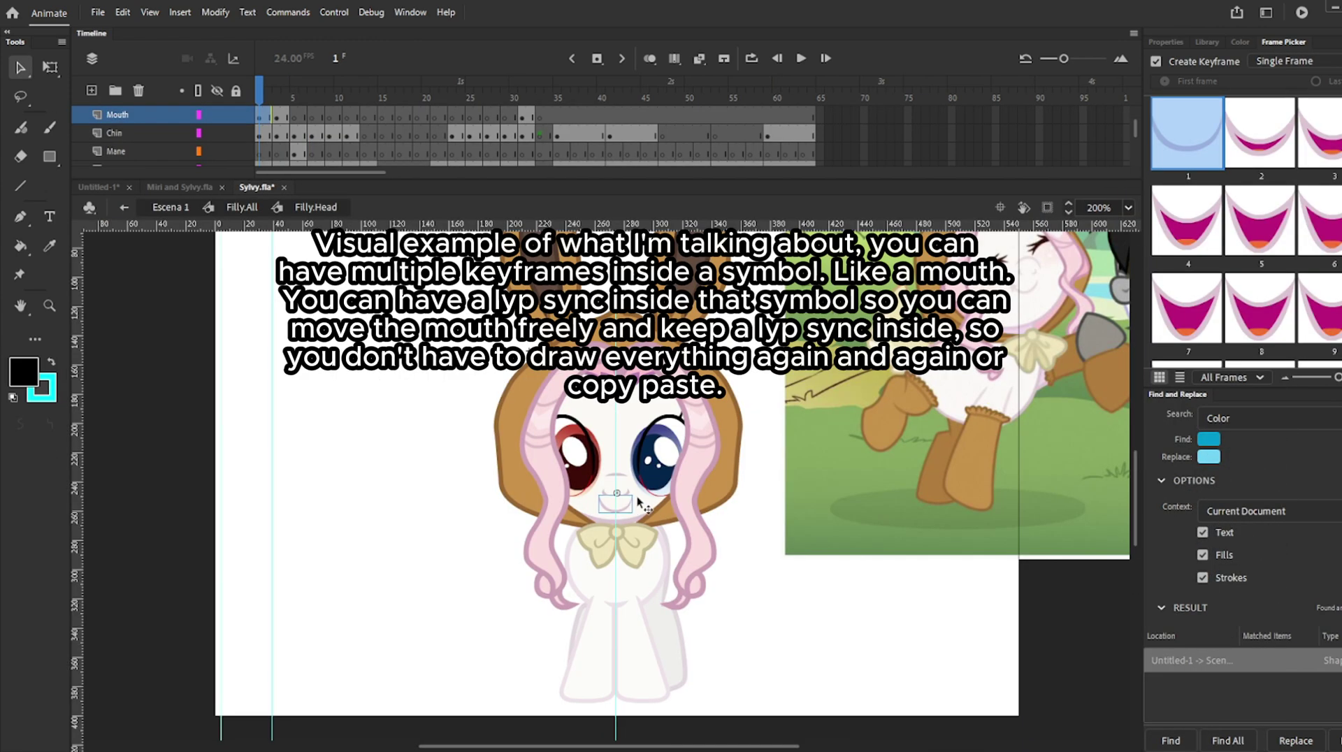
click(614, 512)
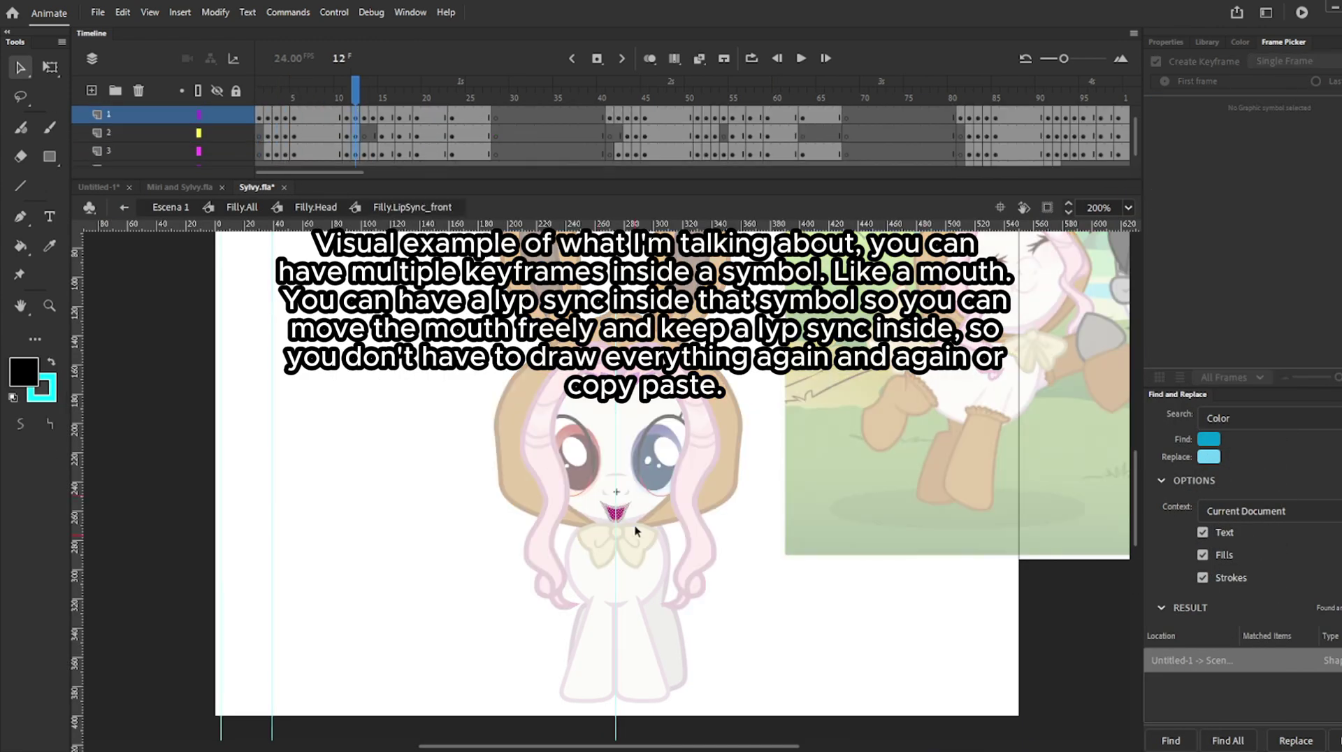
drag(267, 96, 356, 98)
scroll(292, 128, up, 1)
double_click(395, 255)
From frame 3 of the head, open the mouth symbol again, scrub its Front Happy frames to 26, and exit it
click(277, 93)
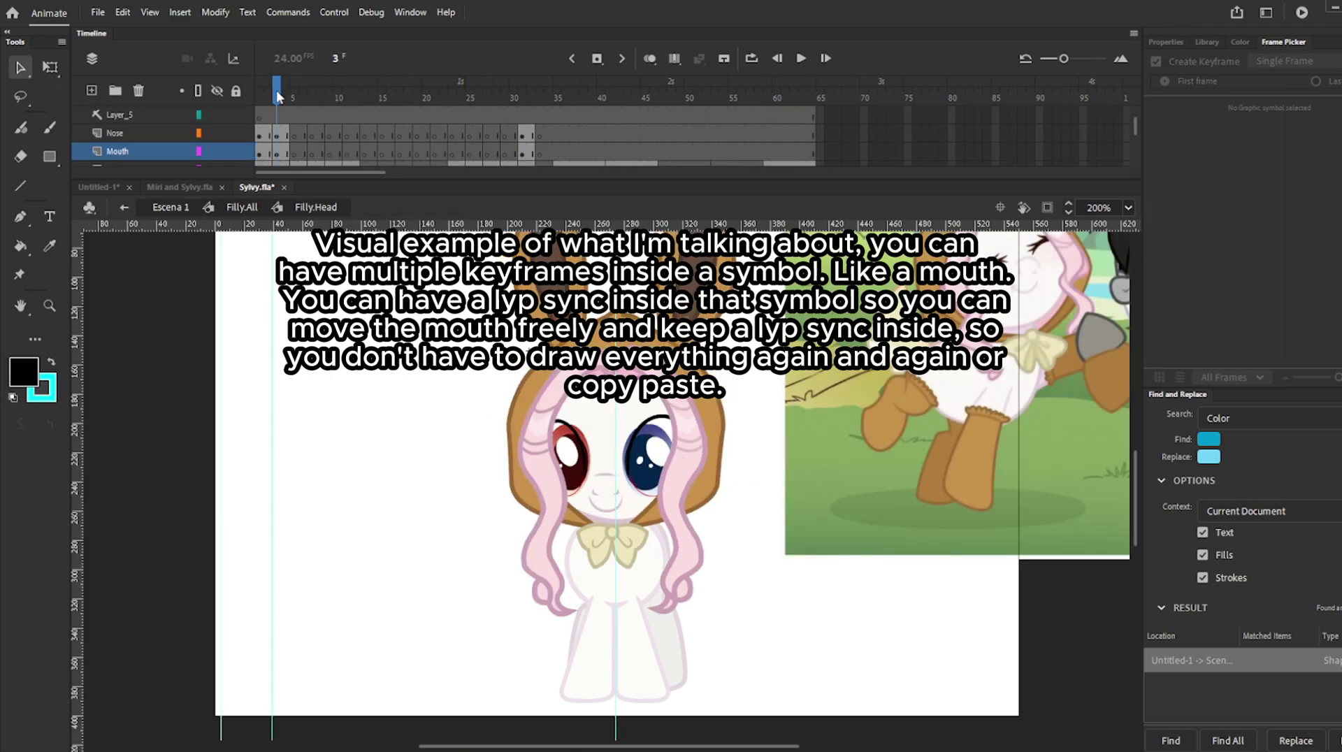
double_click(598, 509)
drag(294, 97, 302, 101)
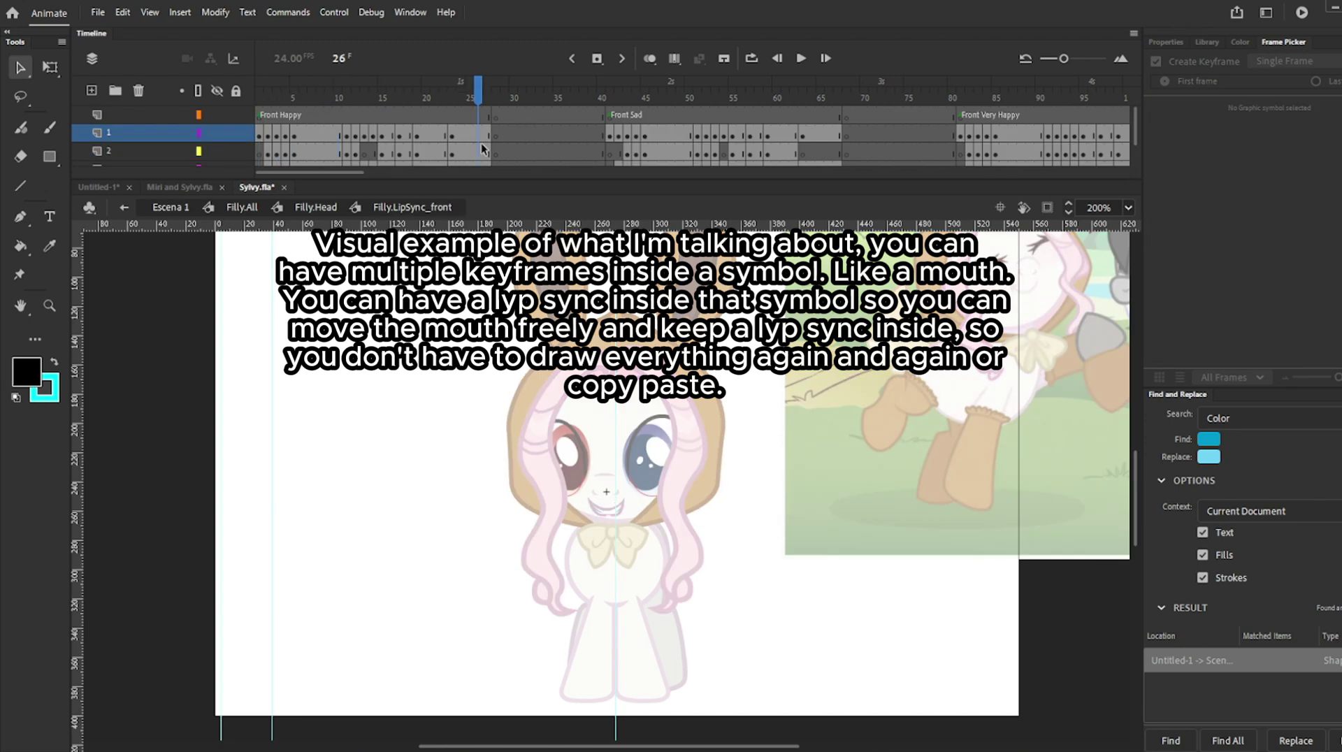
double_click(472, 385)
Open the Mane symbol of the character's hair for editing
click(480, 389)
double_click(555, 404)
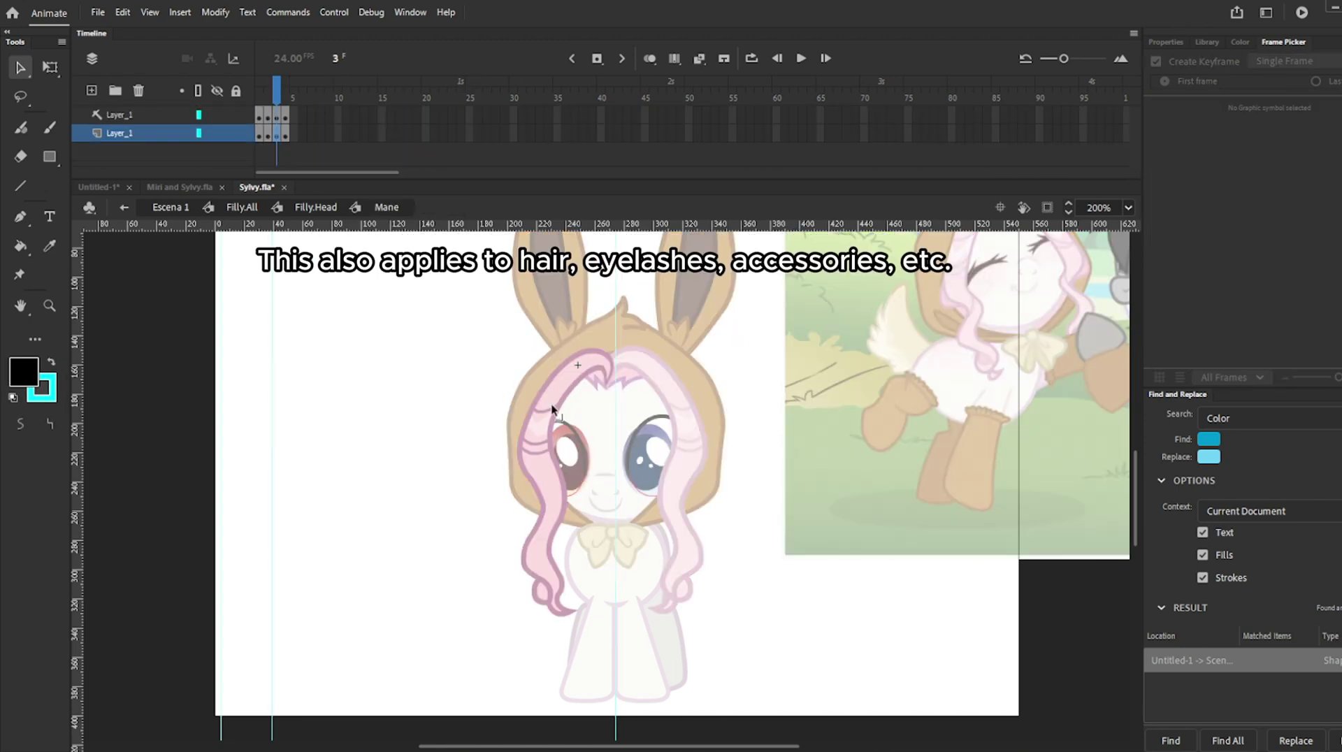
Return from the Mane symbol to the head, open Filly.Blink, go to frame 1, and inspect the eyelash drawing and its keyframes
click(285, 98)
click(316, 206)
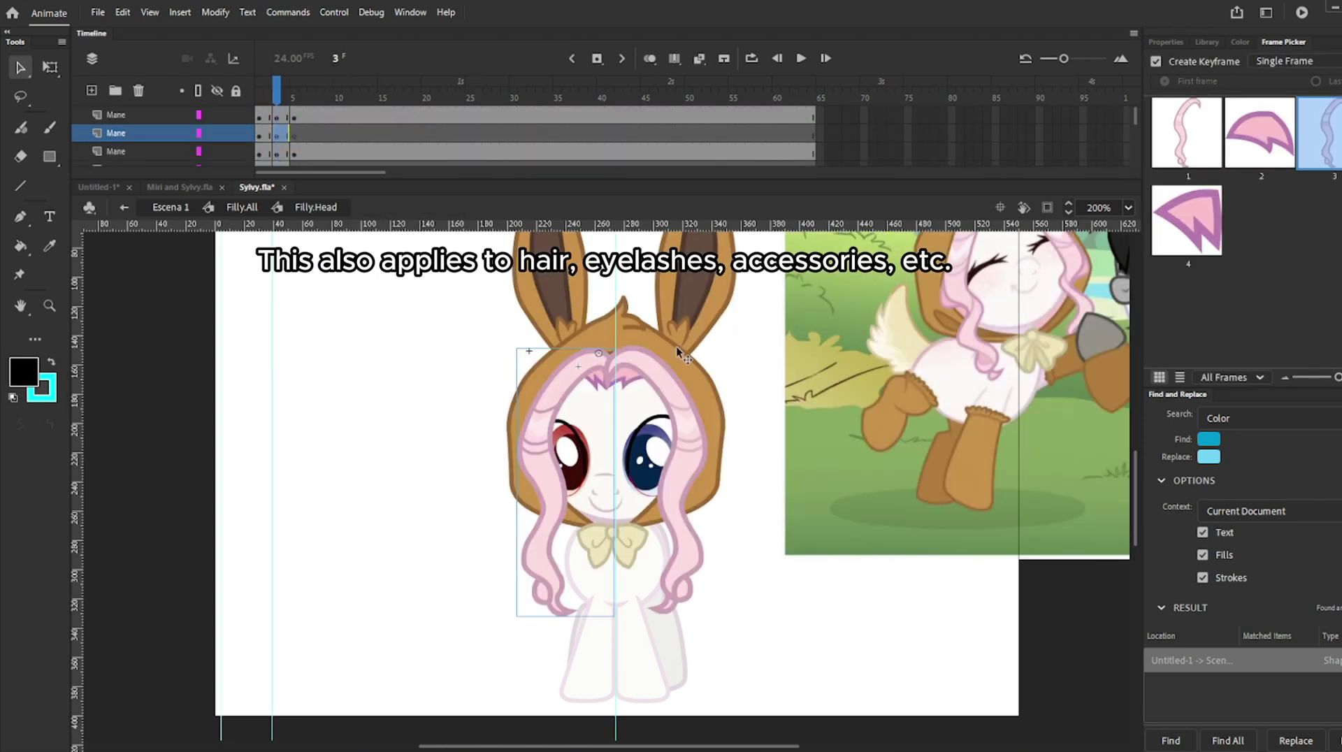
double_click(646, 435)
mouse_move(269, 98)
mouse_down()
mouse_move(314, 105)
mouse_move(260, 105)
mouse_up()
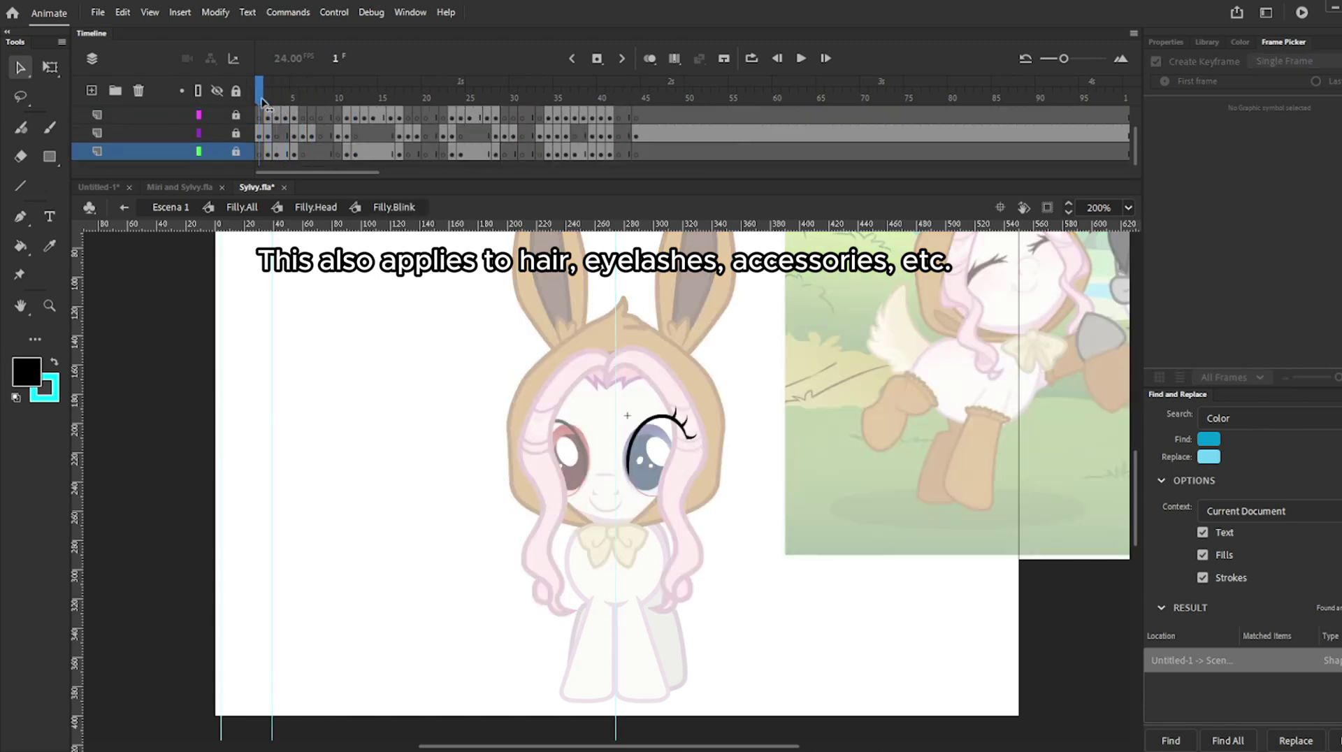
drag(615, 367, 738, 532)
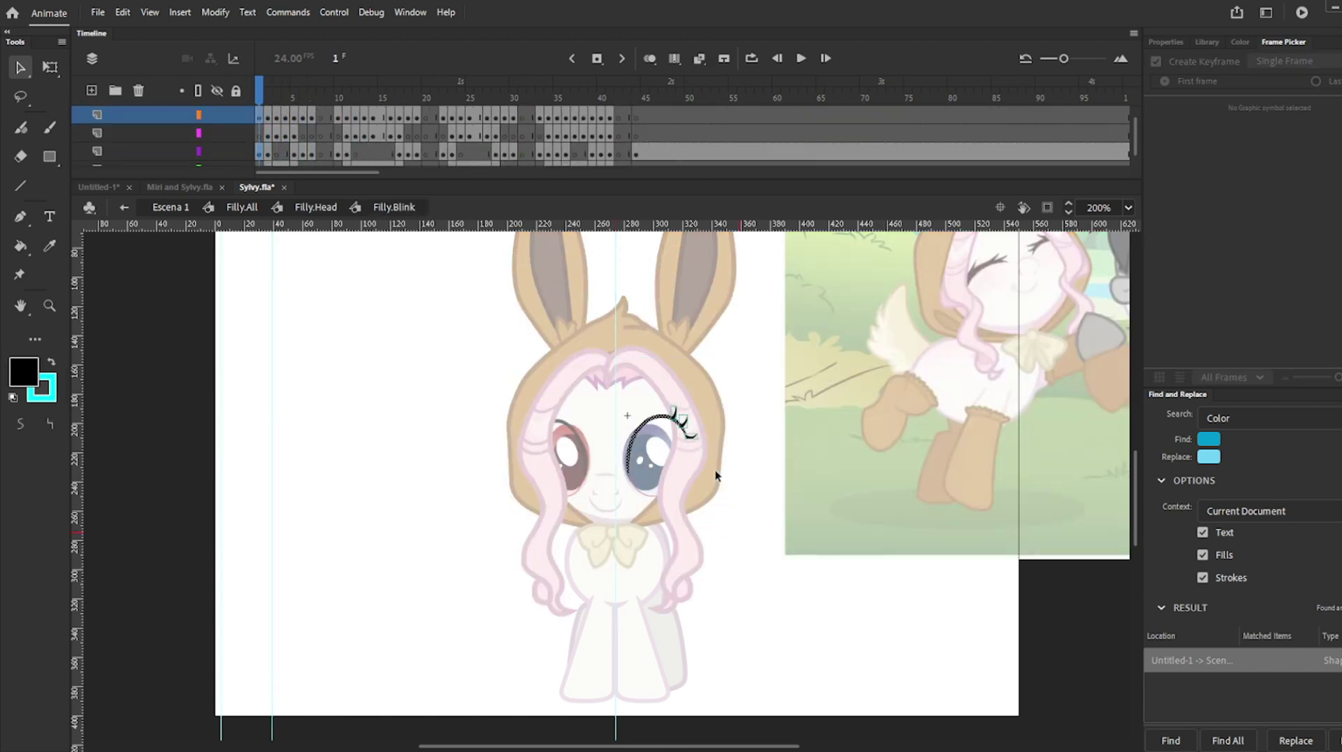
drag(260, 98, 364, 173)
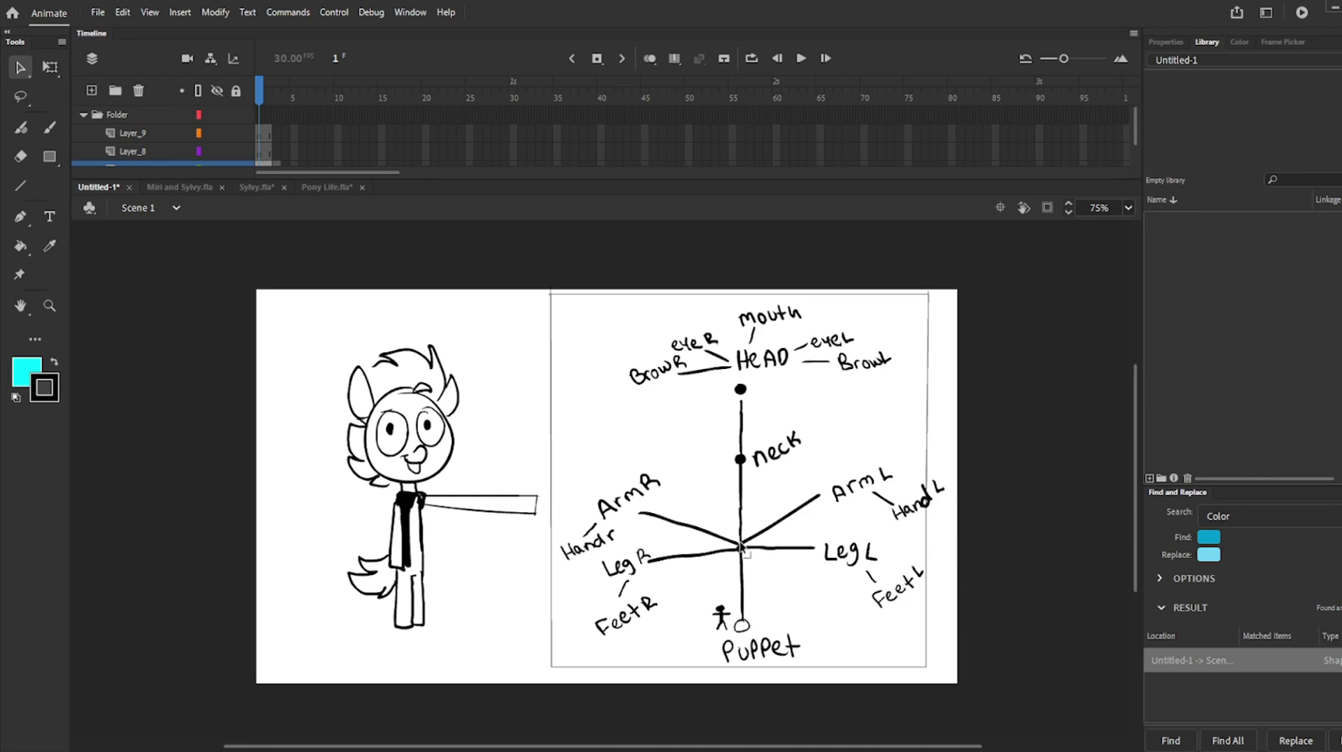
Swap the fill and stroke colours, and circle and label the puppet diagram's central joint as Torso with the brush
key(x)
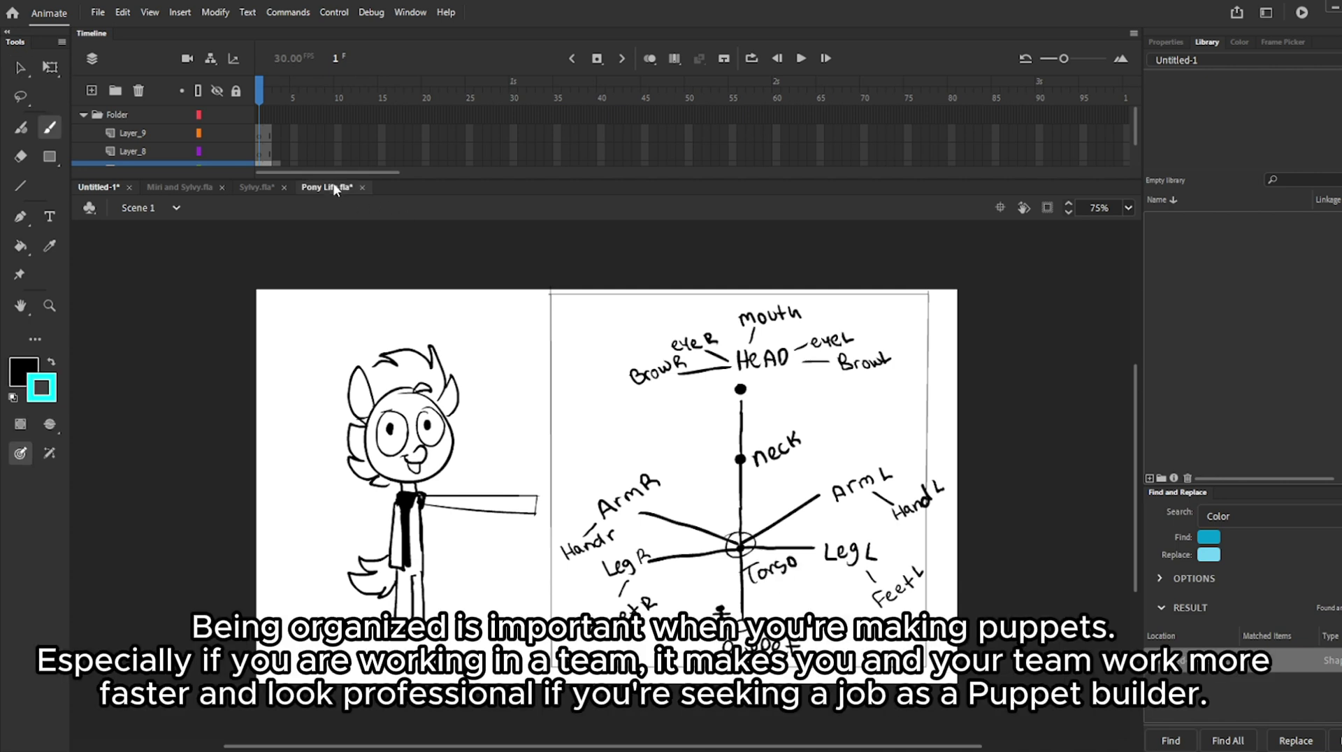
Switch to Pony Life.fla, preview the Pony symbol in the library, and expand the Torso (Lower part) folder
click(327, 187)
click(1185, 297)
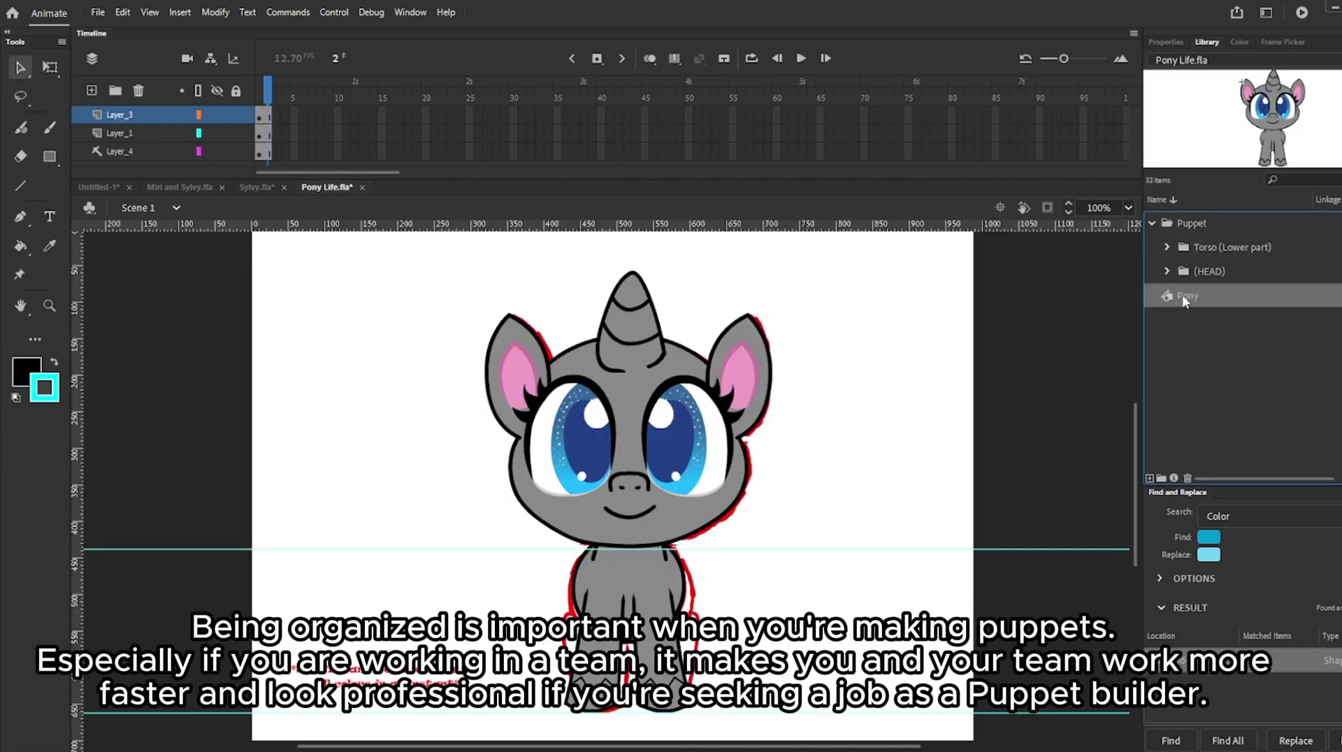
click(1229, 271)
click(1220, 255)
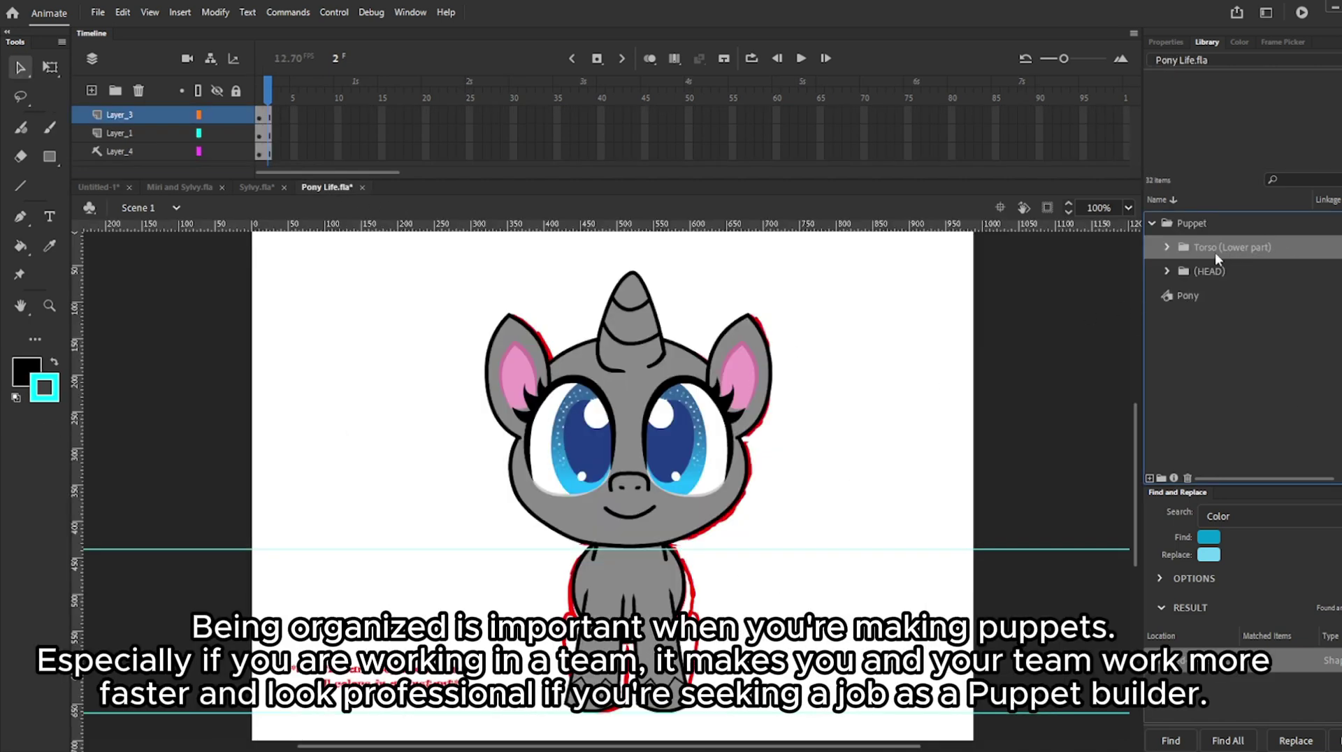
click(1167, 245)
scroll(1228, 245, down, 2)
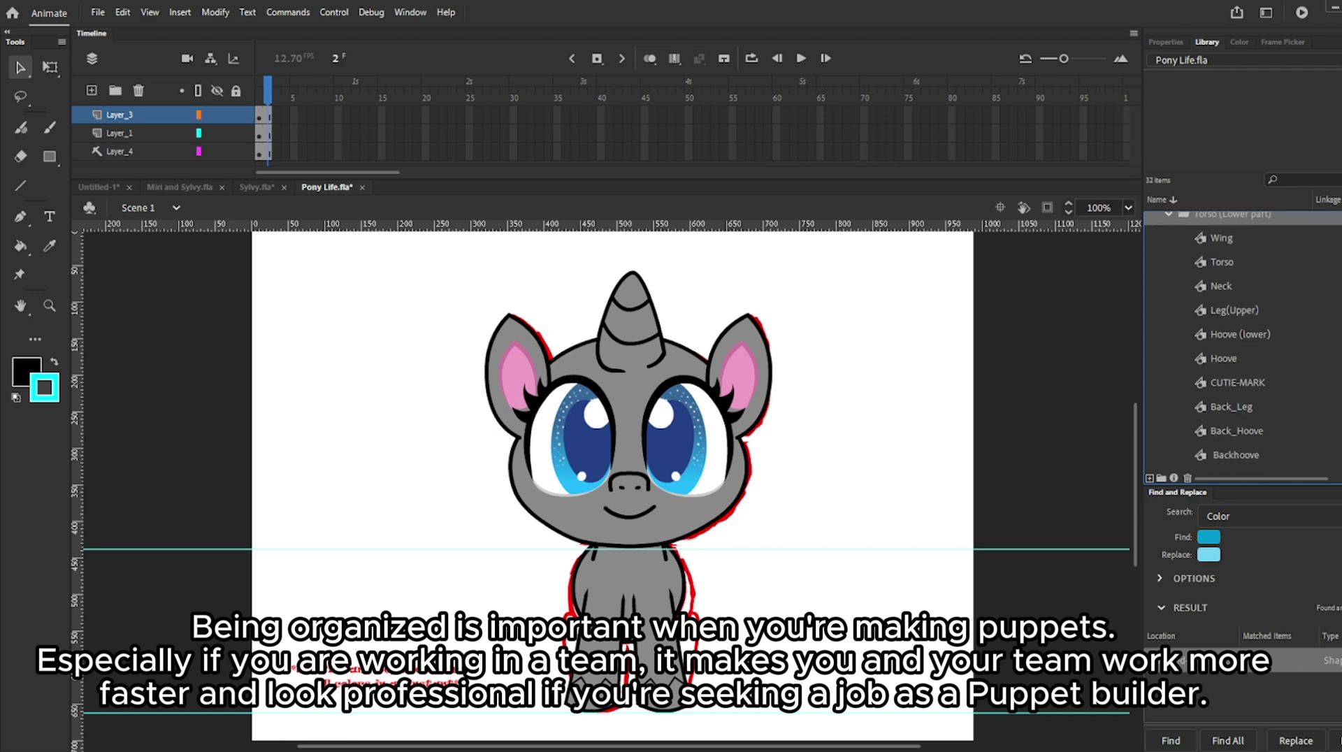
Preview the library symbols from Torso to Backhoove in the Torso (Lower part) folder, then collapse the folder
click(1227, 250)
click(1226, 275)
click(1229, 301)
click(1233, 323)
click(1239, 347)
click(1243, 371)
click(1241, 395)
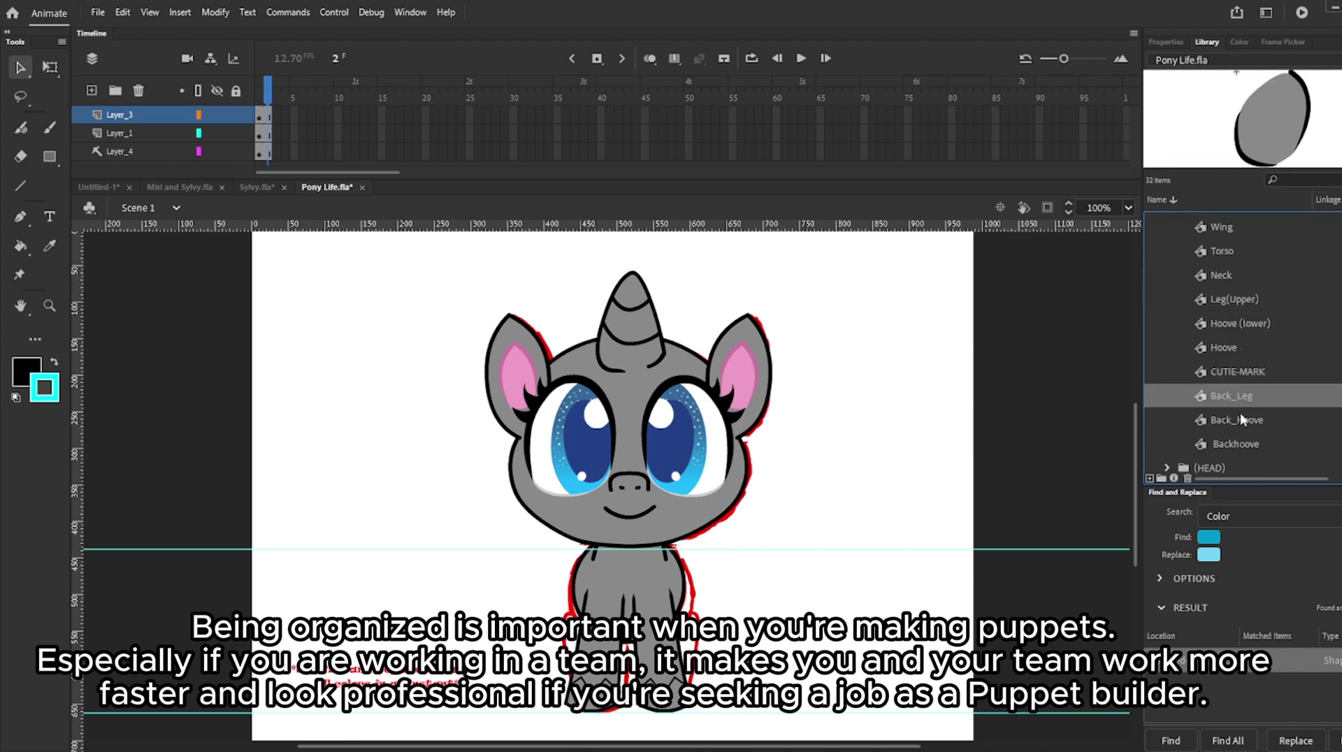
click(1240, 418)
click(1240, 442)
scroll(1238, 361, down, 1)
scroll(1231, 314, up, 3)
click(1167, 246)
Expand the (HEAD) library folder and preview its symbols from Snout to Nostrils
click(1169, 271)
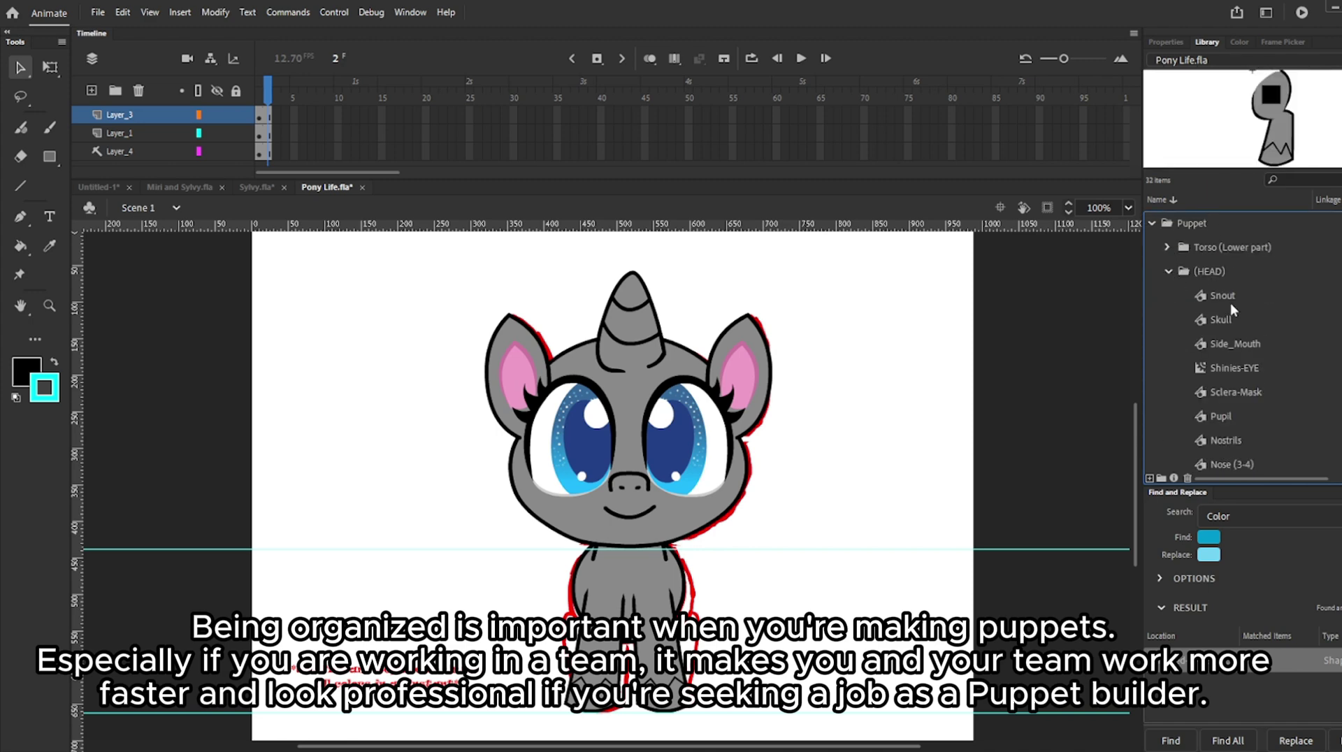
click(1230, 300)
click(1227, 321)
click(1227, 344)
click(1230, 368)
click(1234, 392)
click(1220, 416)
click(1226, 440)
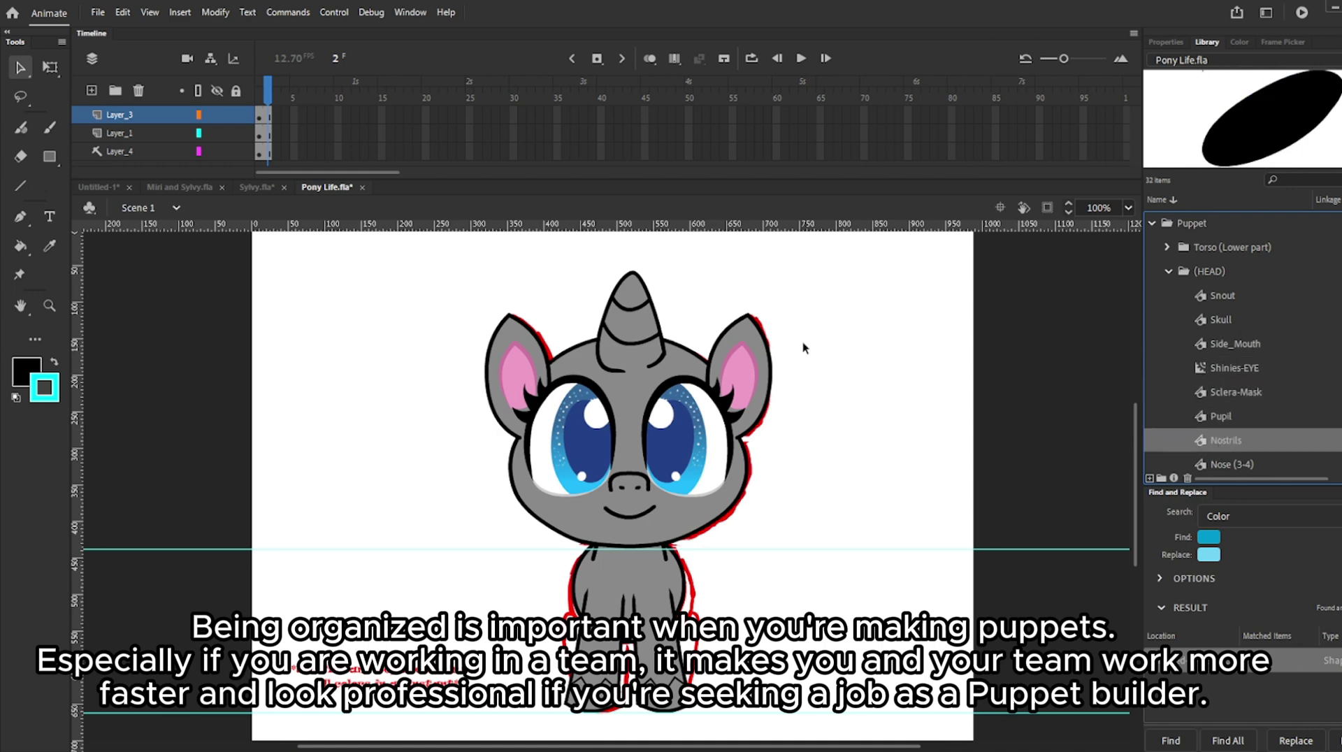
double_click(614, 367)
double_click(567, 558)
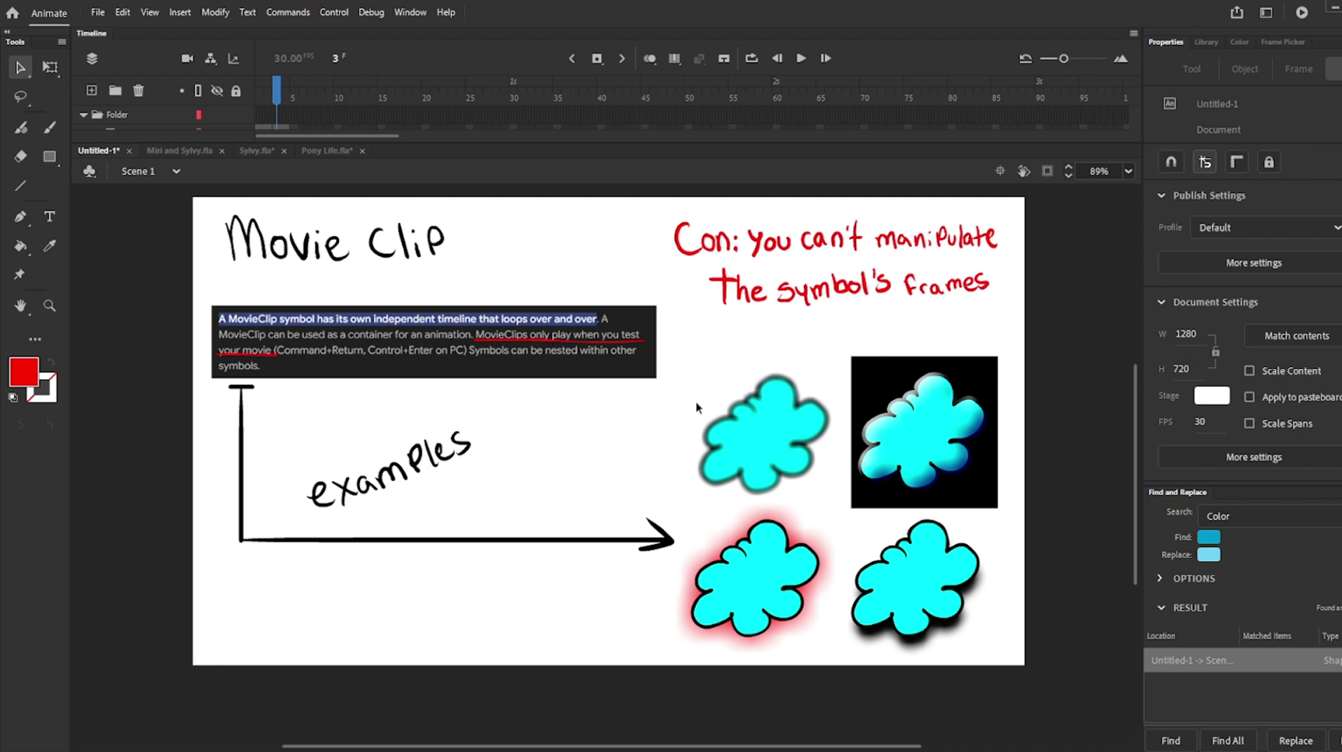
Select the blurred movie clip cloud, examine its Blur filter and the list of filters that can be added, then dismiss the list
click(750, 420)
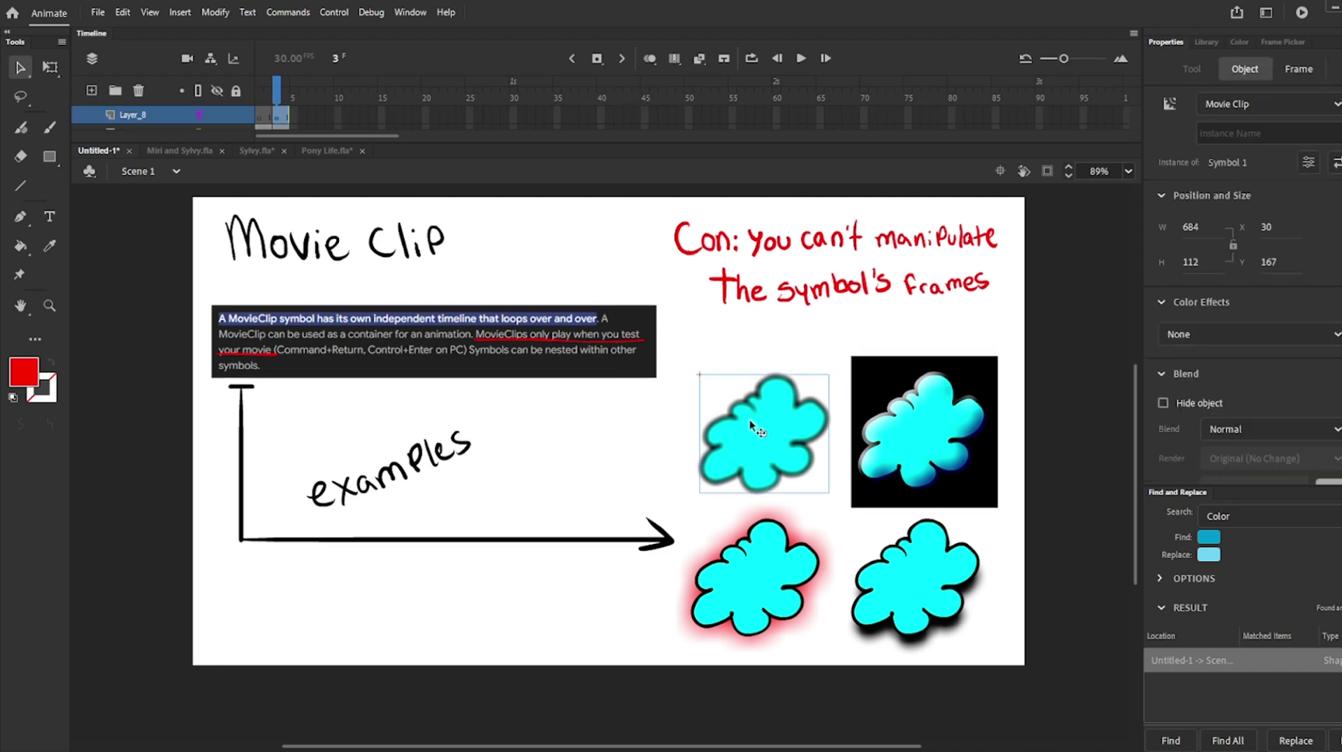
scroll(1245, 349, down, 3)
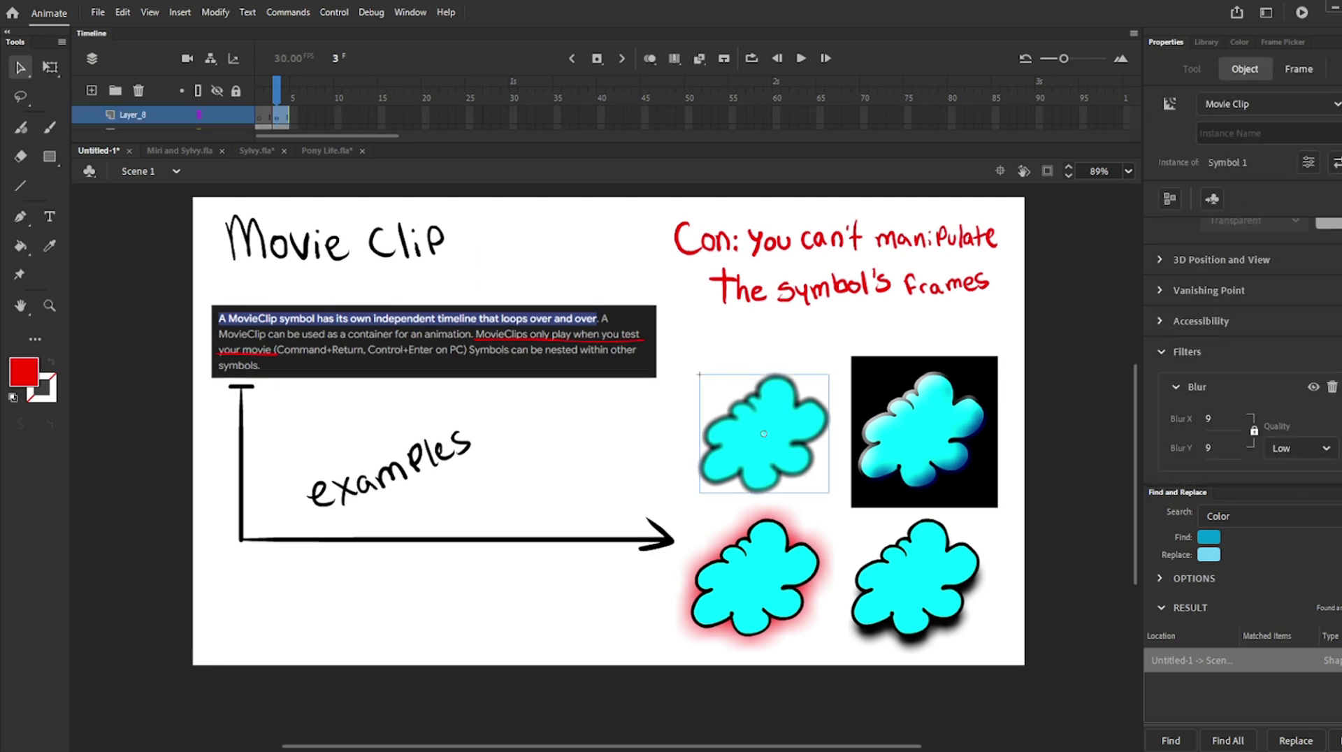
click(1338, 352)
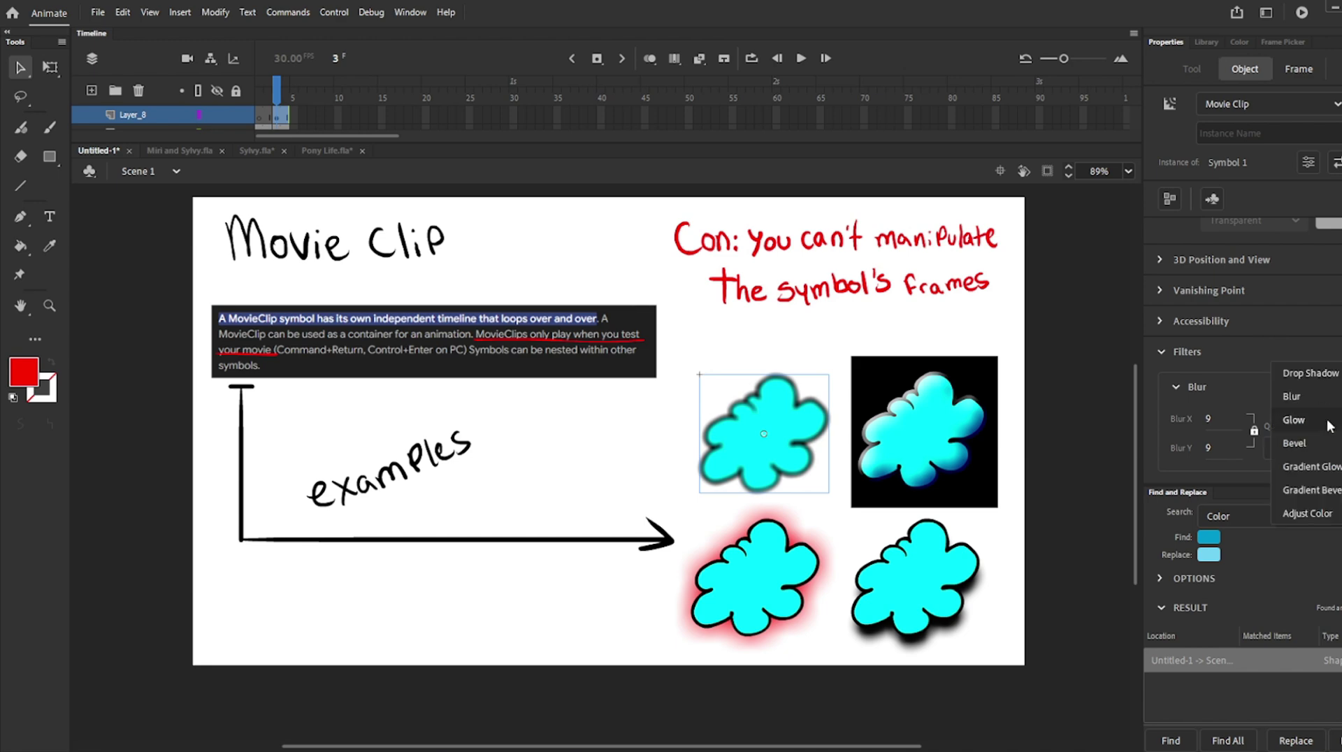
click(1043, 292)
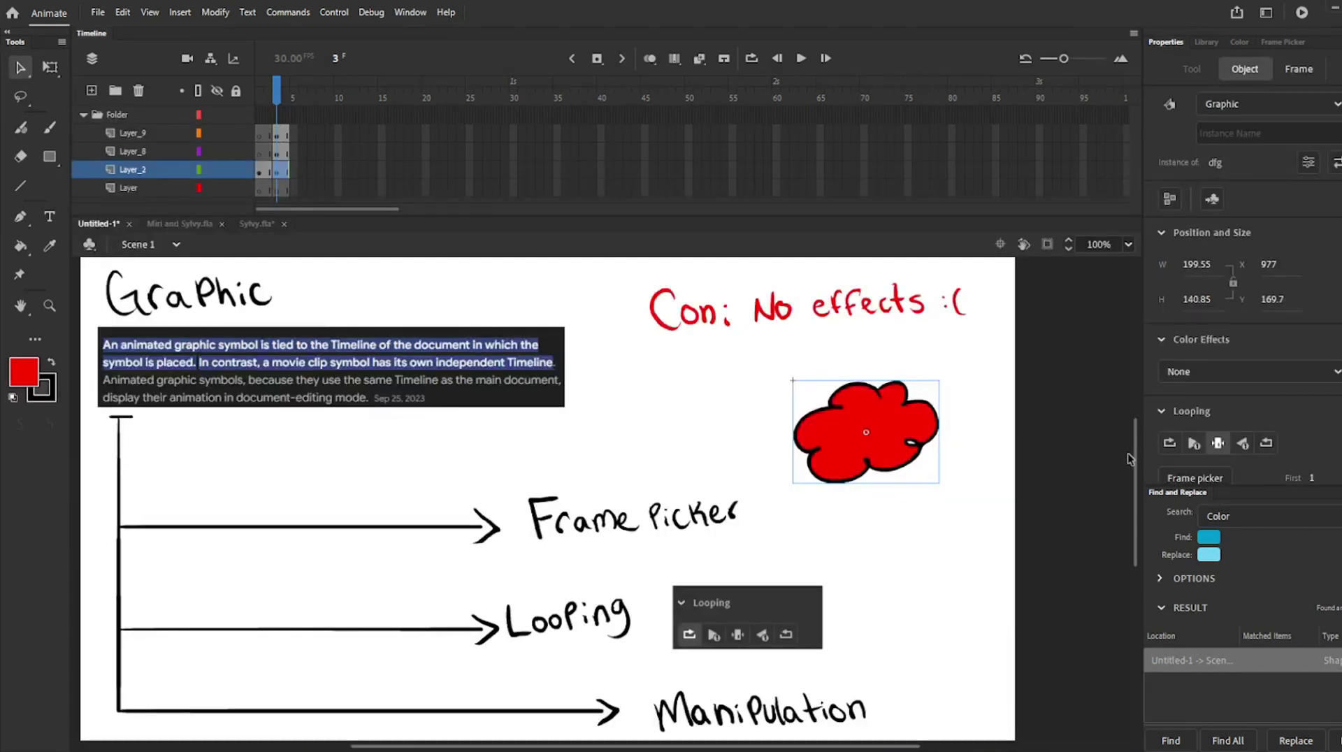
Use the Frame Picker to show frames 2 and 3 of the graphic cloud, then return it to frame 1
drag(1135, 450, 1132, 456)
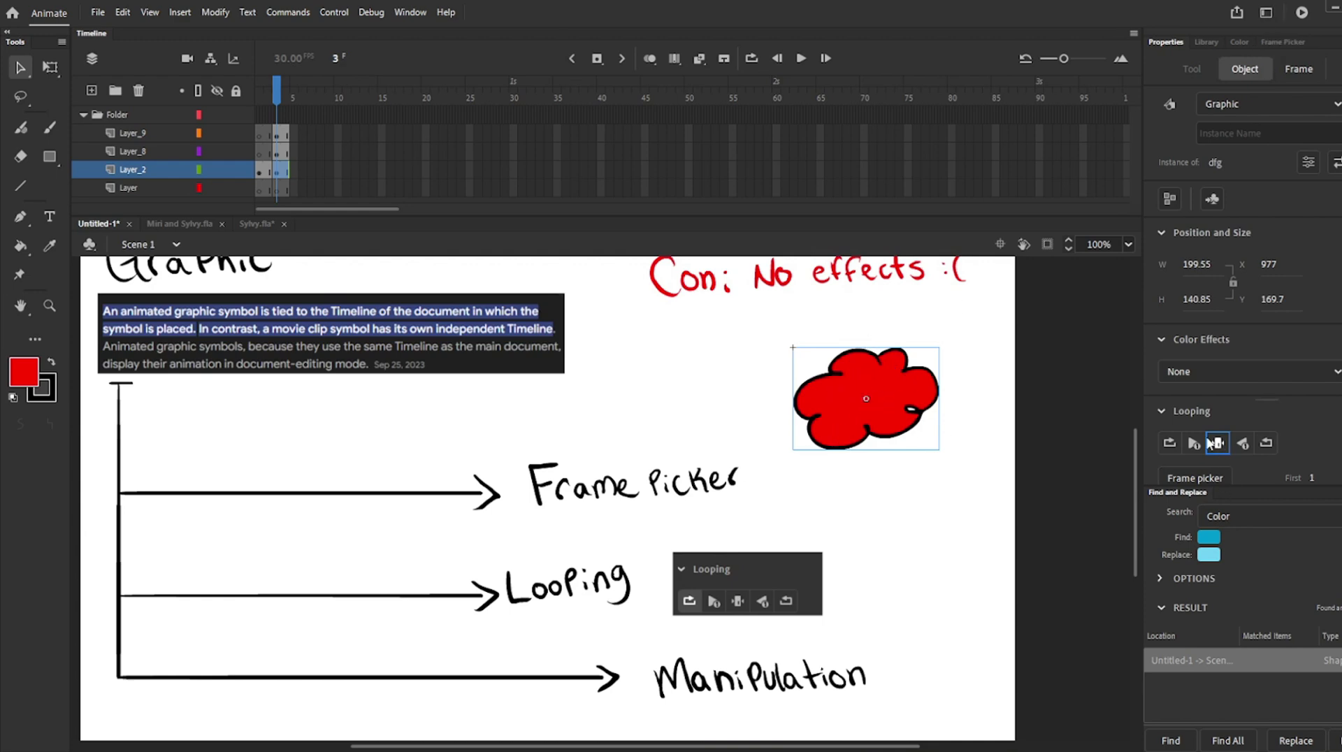
click(1266, 44)
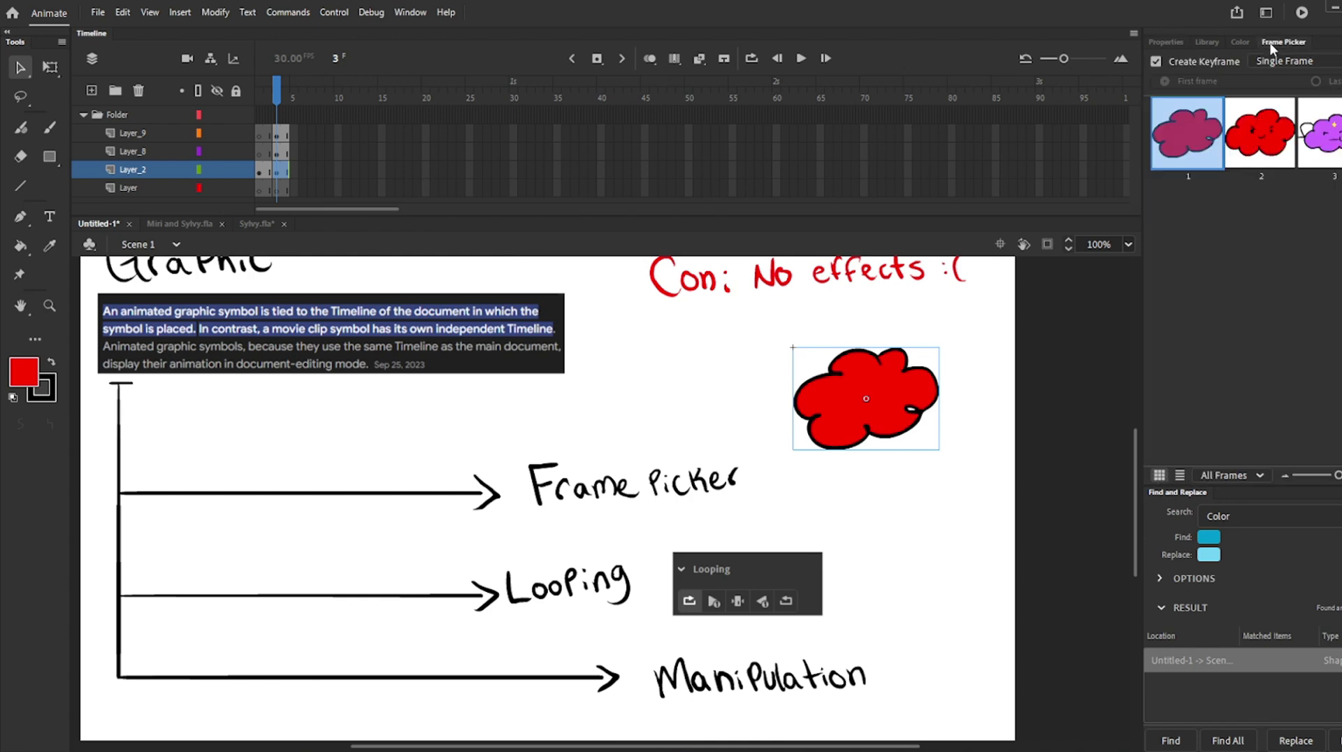
click(1262, 148)
click(1316, 155)
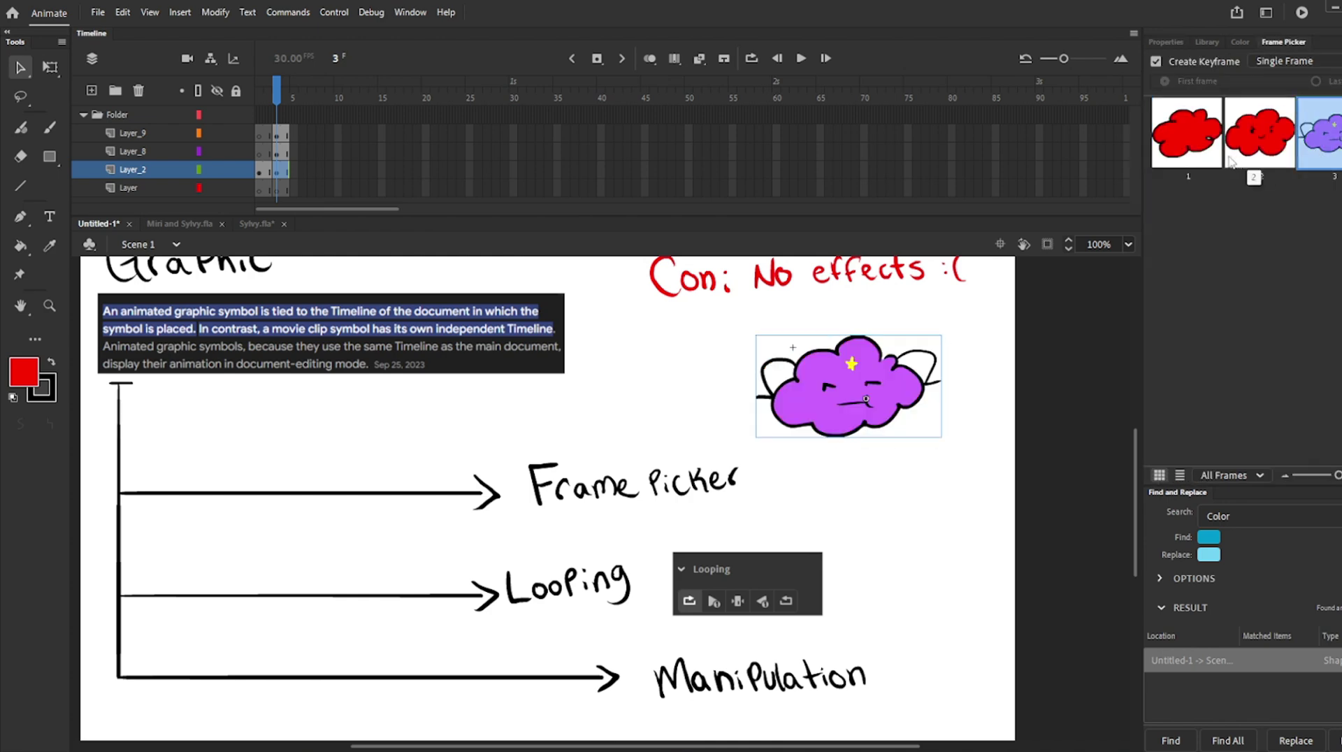
click(1181, 160)
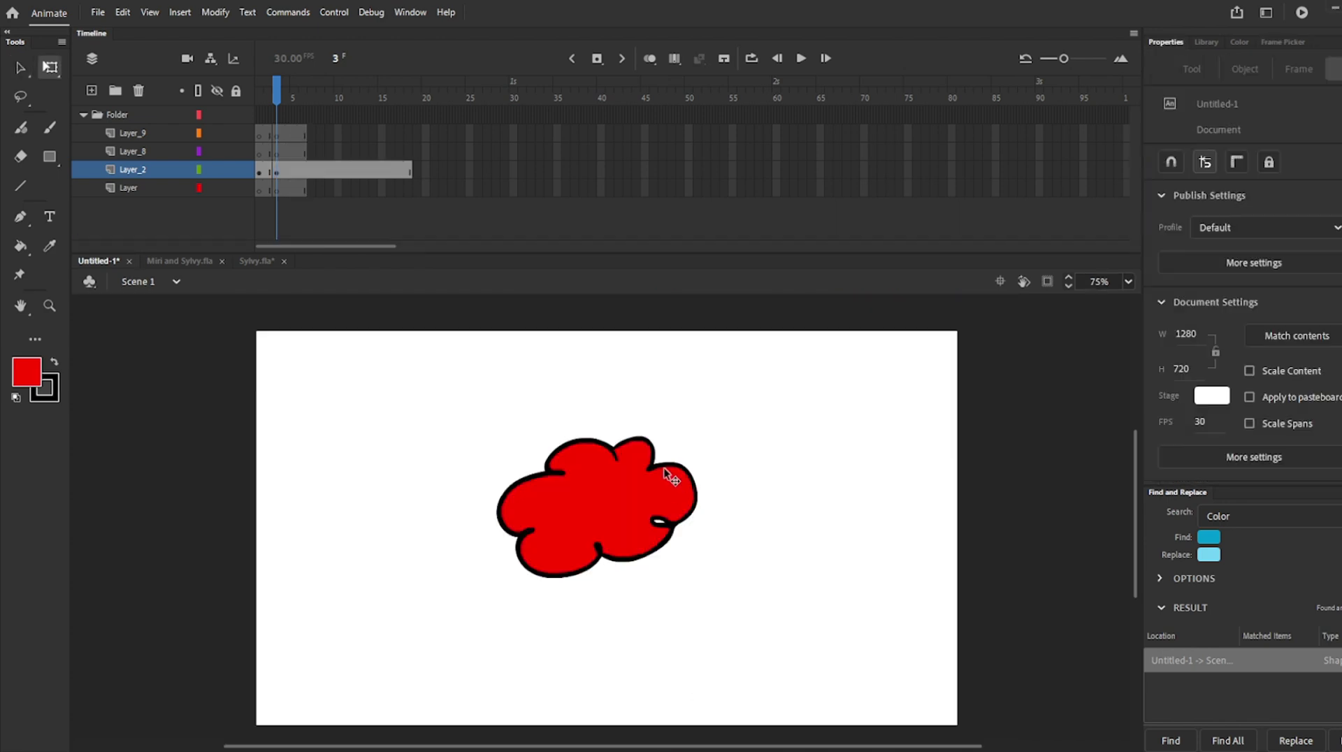
Set the red cloud graphic to loop and scrub the timeline to frame 9 to preview its frames
click(660, 467)
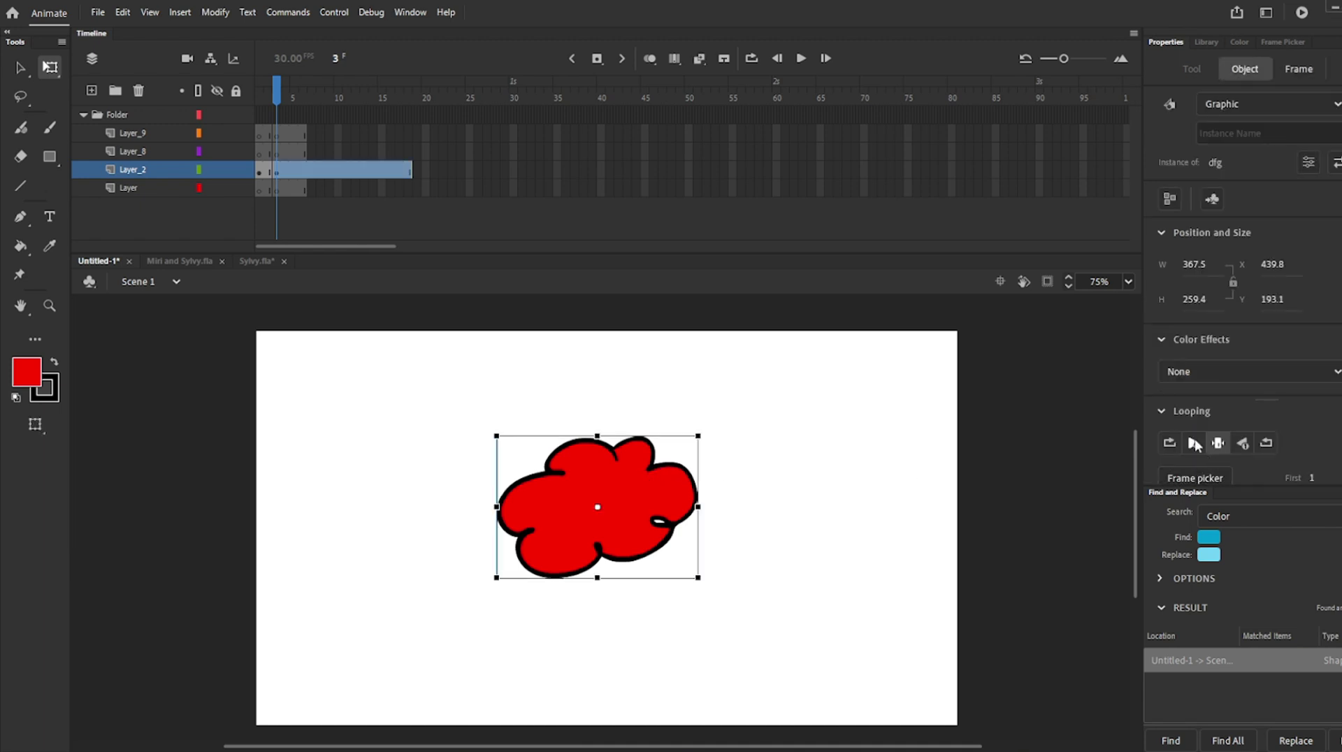
click(1170, 444)
drag(291, 95, 330, 122)
click(537, 430)
click(606, 555)
Try Play Once on the cloud graphic, then set it to Single Frame and return the playhead to frame 3
click(1194, 444)
click(557, 443)
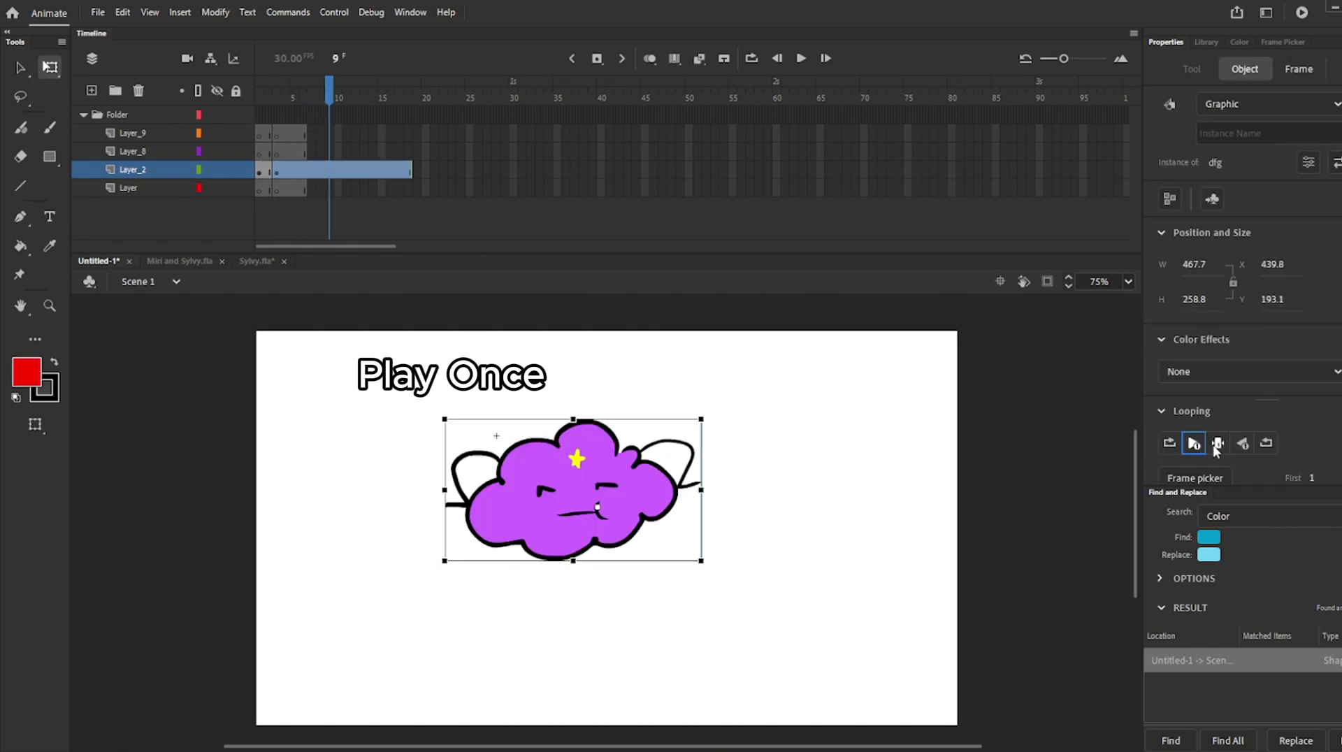
click(1217, 443)
mouse_move(279, 119)
mouse_down()
mouse_move(377, 122)
mouse_move(281, 125)
mouse_up()
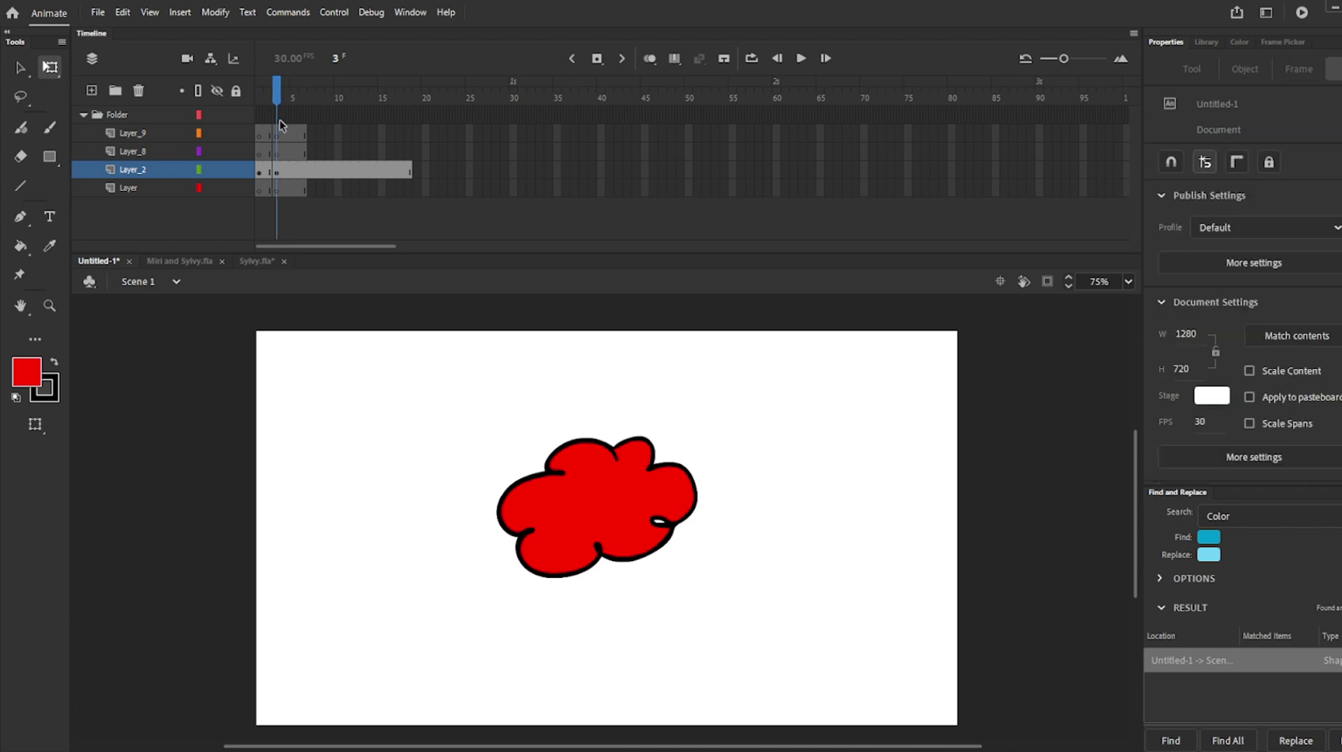
Change the red cloud instance's type to Movie Clip, then back to Graphic
click(679, 485)
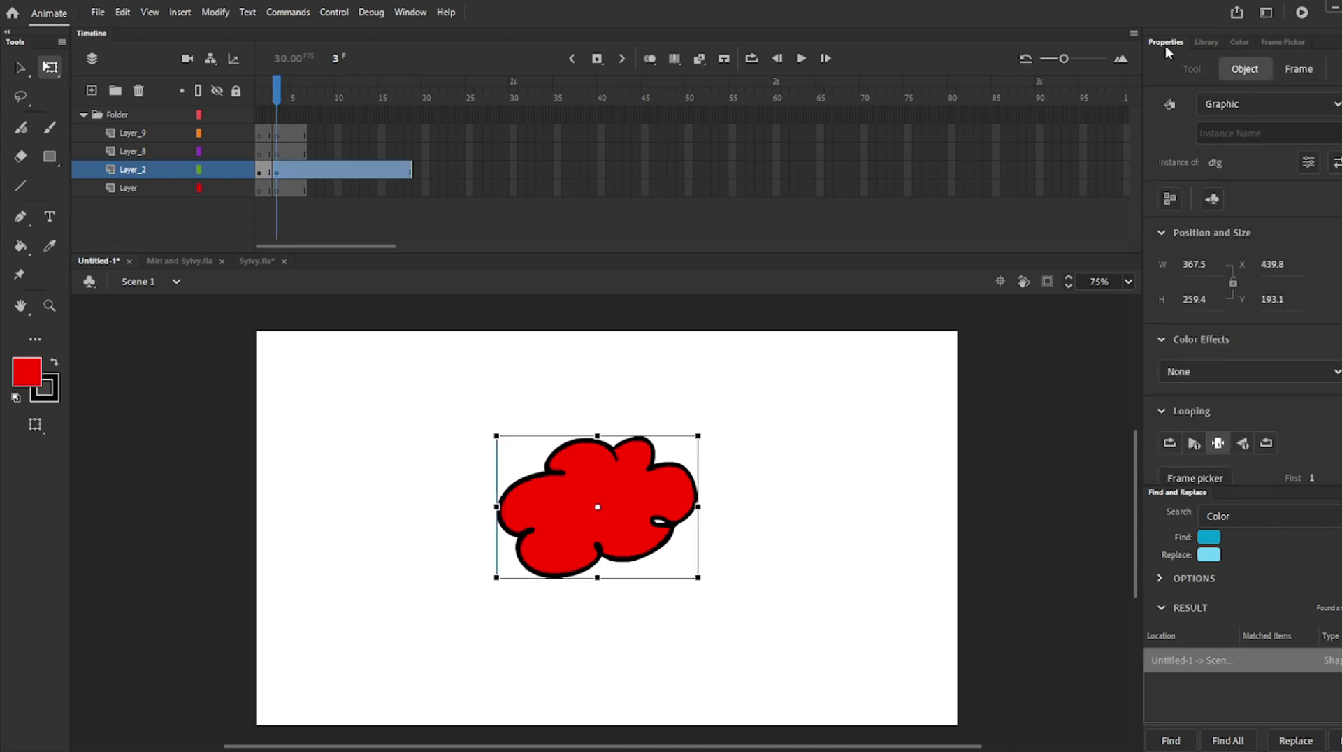
click(1248, 103)
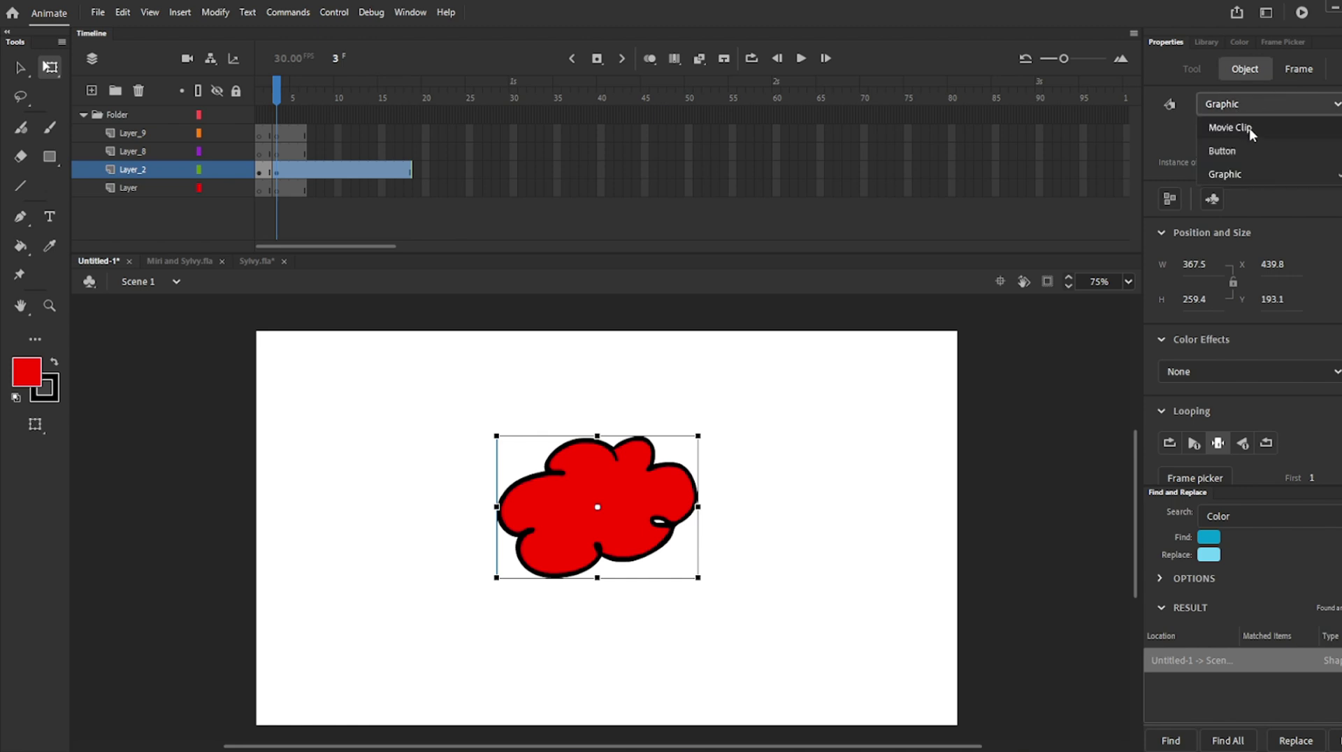
click(1247, 129)
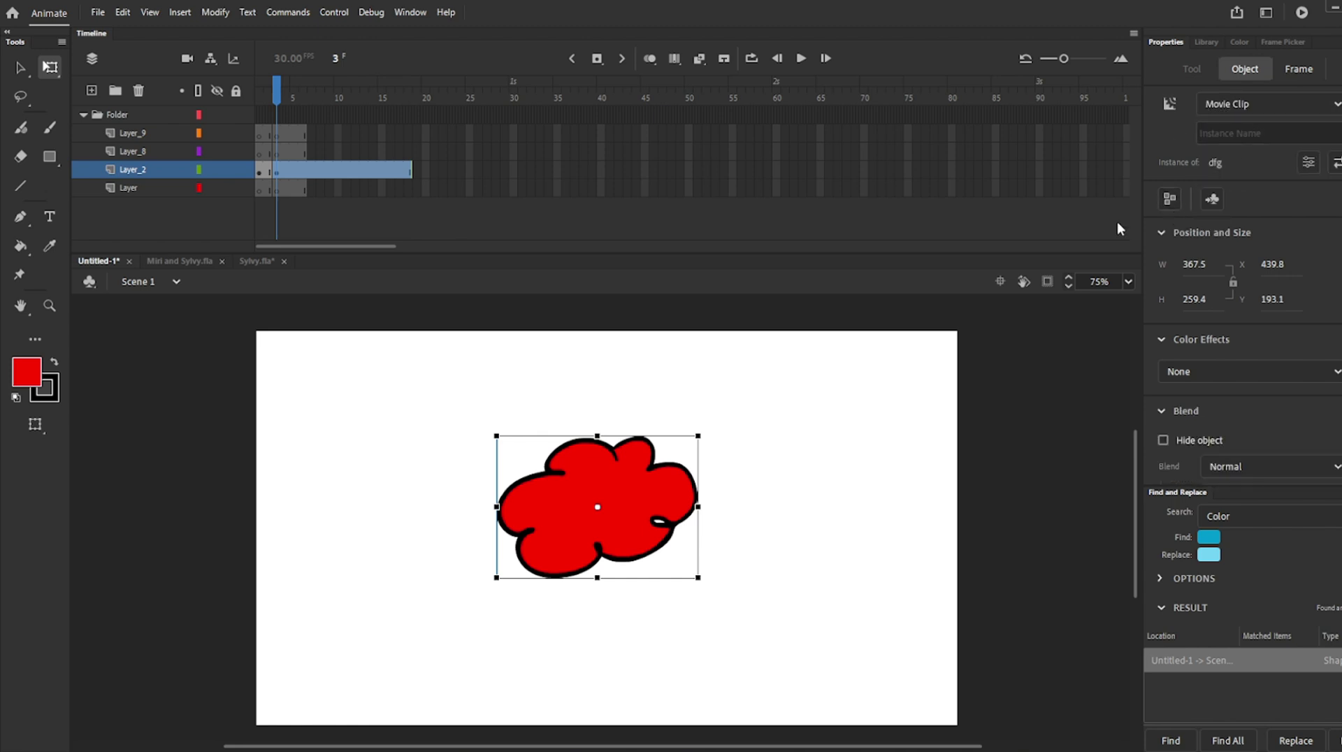
click(1268, 109)
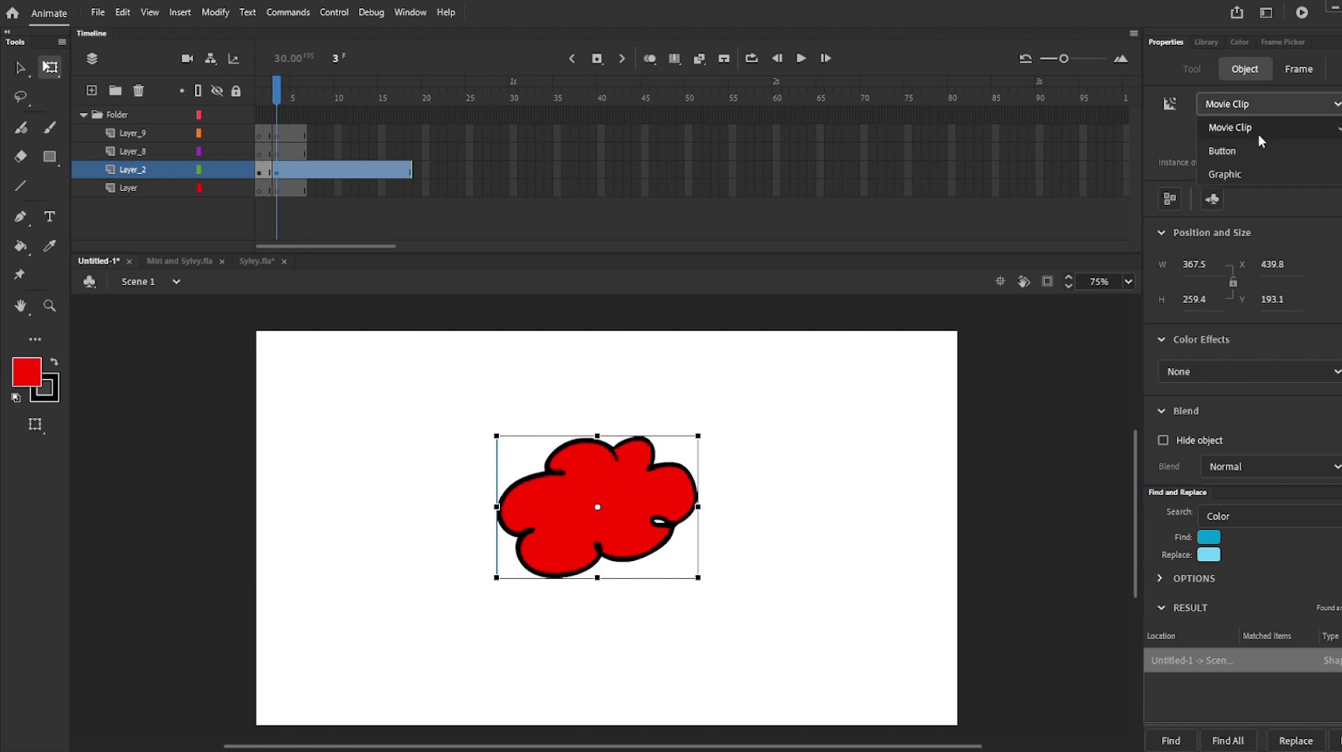
click(1248, 173)
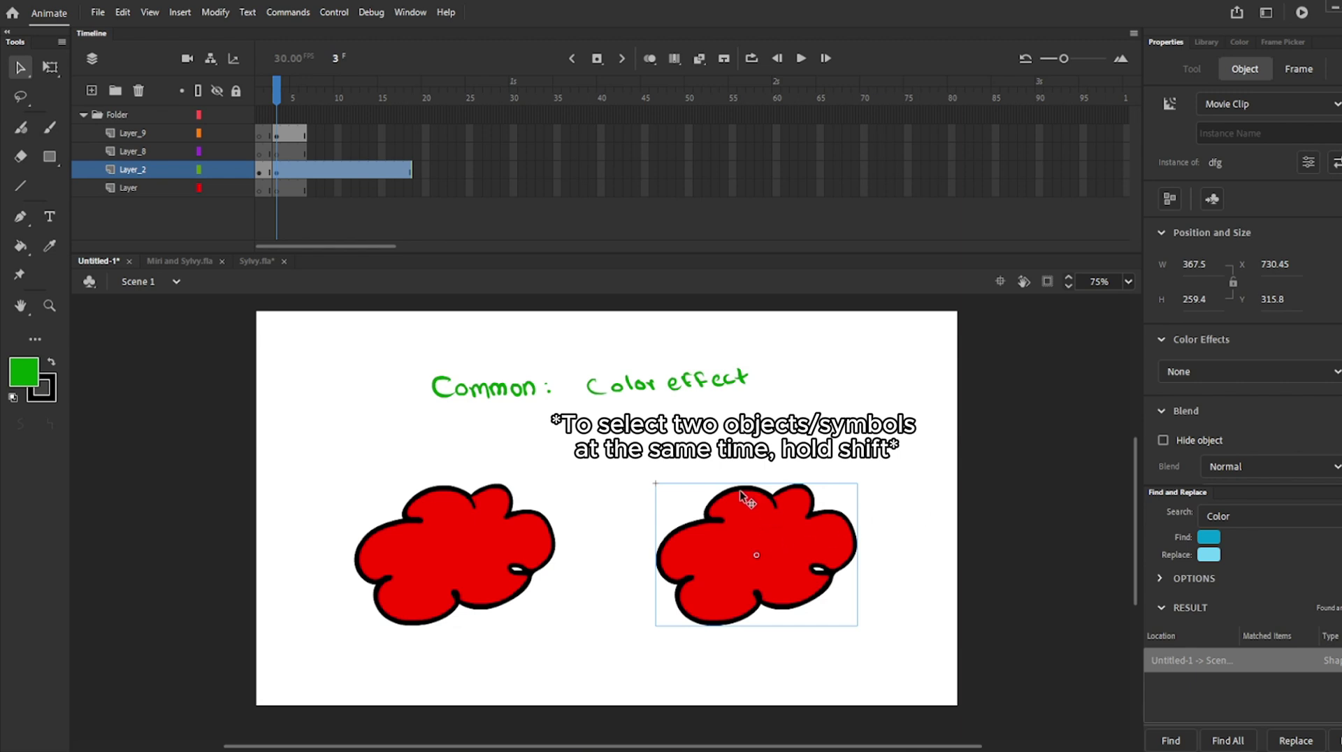
Select both red clouds together and apply a Tint colour effect, then replace it with Alpha at 45%
shift+click(526, 530)
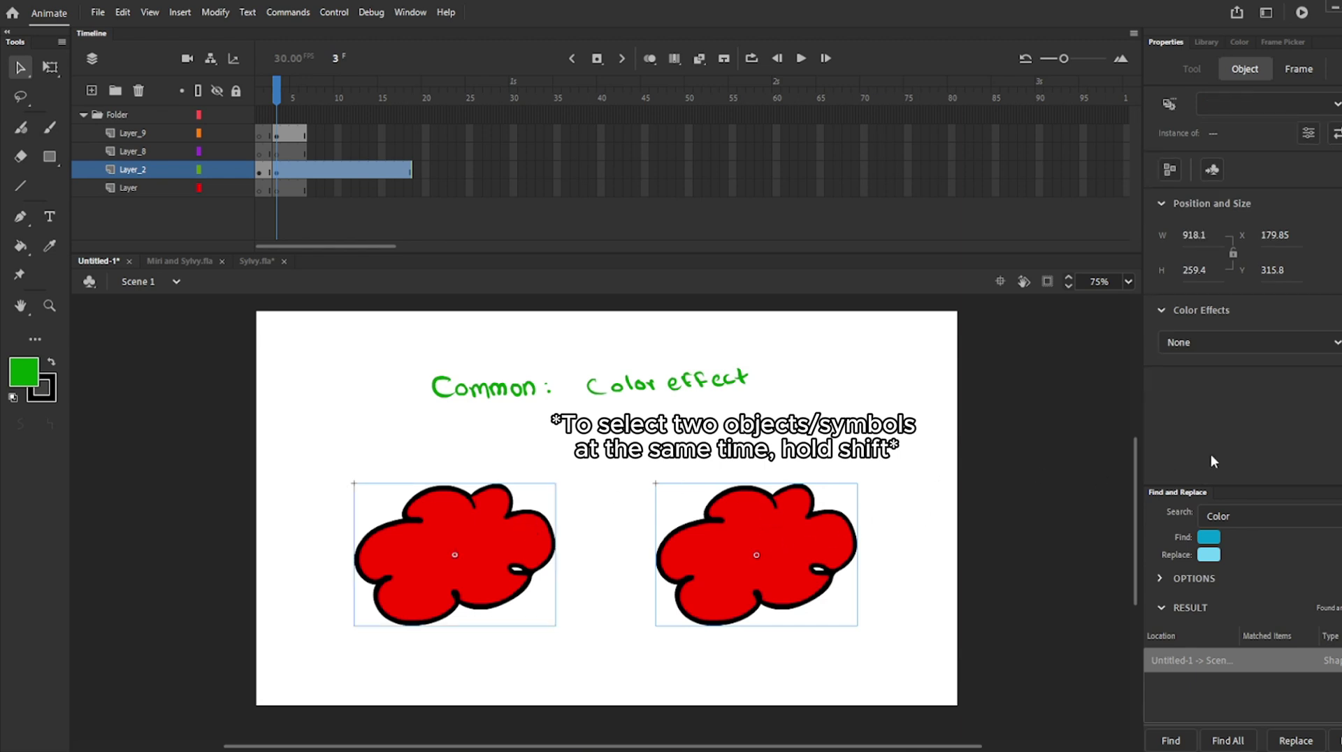
click(1180, 343)
click(1199, 408)
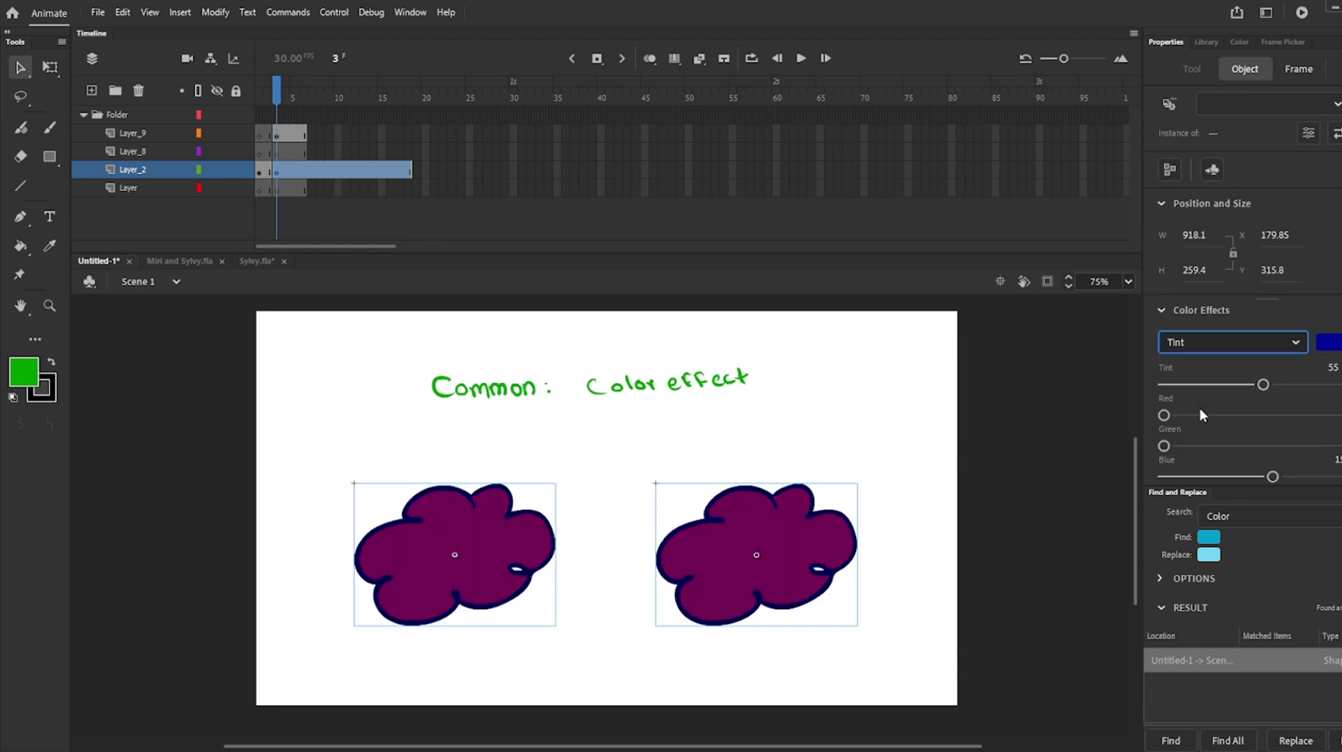
click(1202, 350)
click(1205, 456)
click(1246, 386)
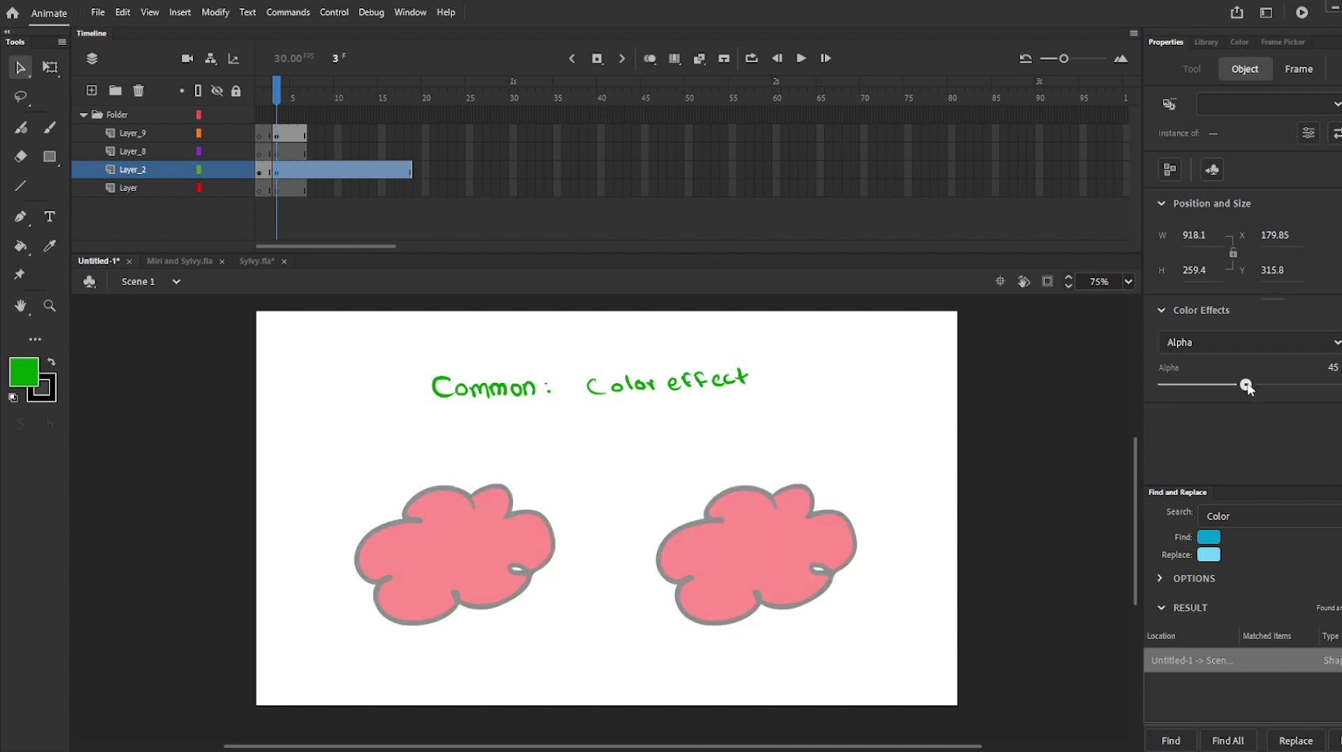
Switch both clouds' colour effect to Brightness and adjust its amount, then change the effect to Advanced
click(1255, 342)
click(1218, 379)
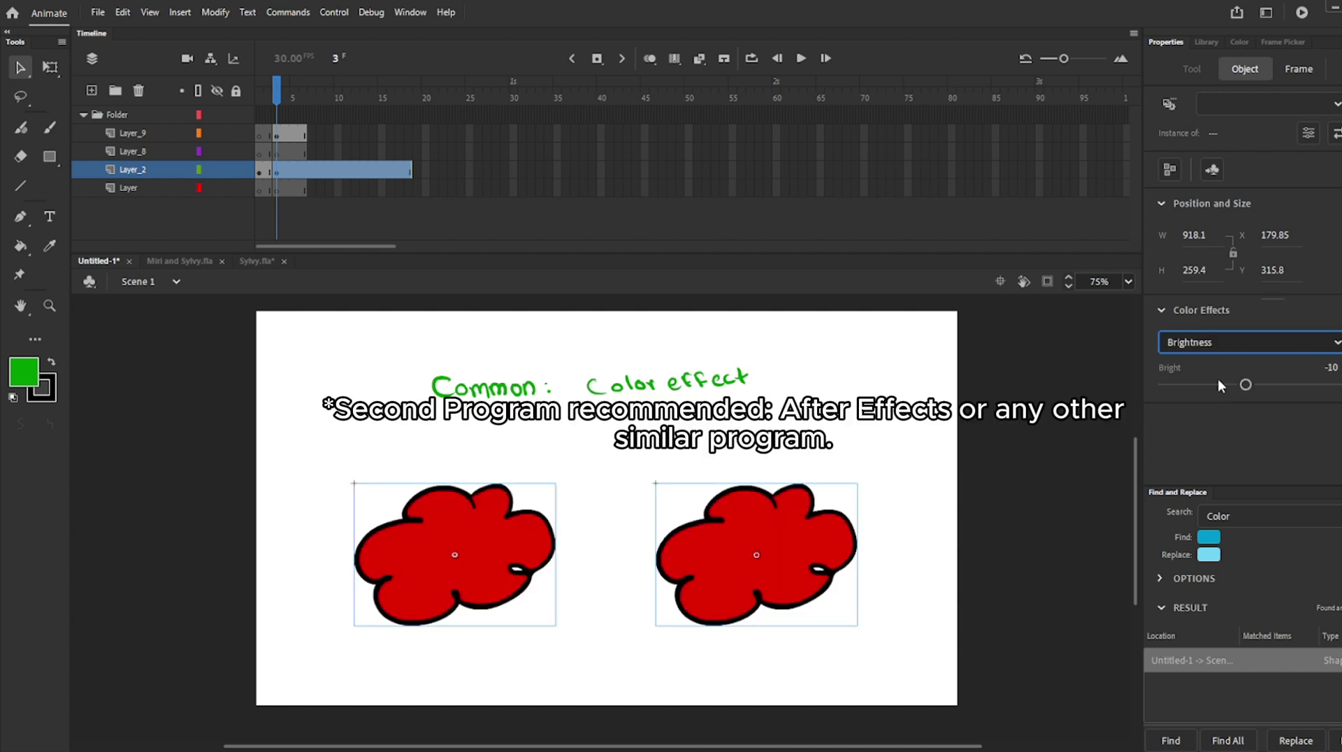
drag(1234, 388, 1128, 425)
click(1240, 343)
click(1204, 434)
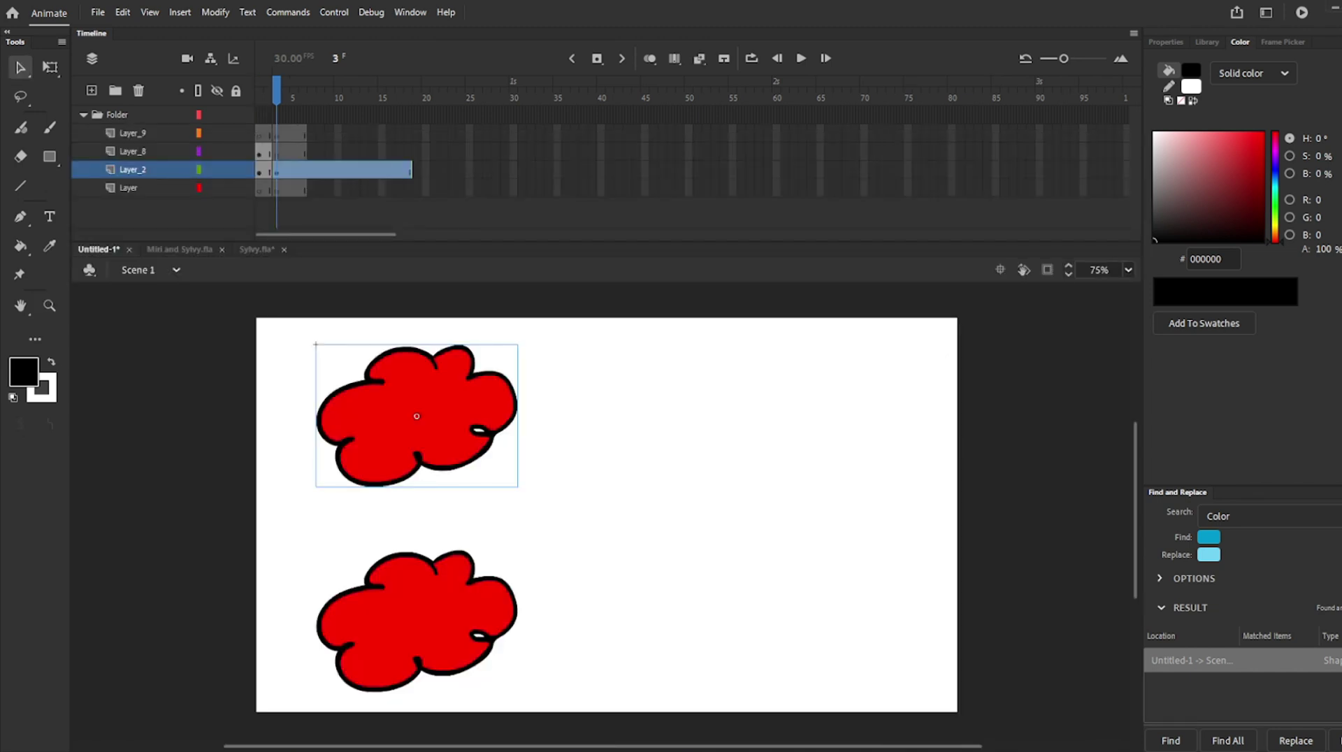
Move the upper red cloud slightly upward on the stage and deselect it
click(482, 587)
drag(472, 431, 468, 426)
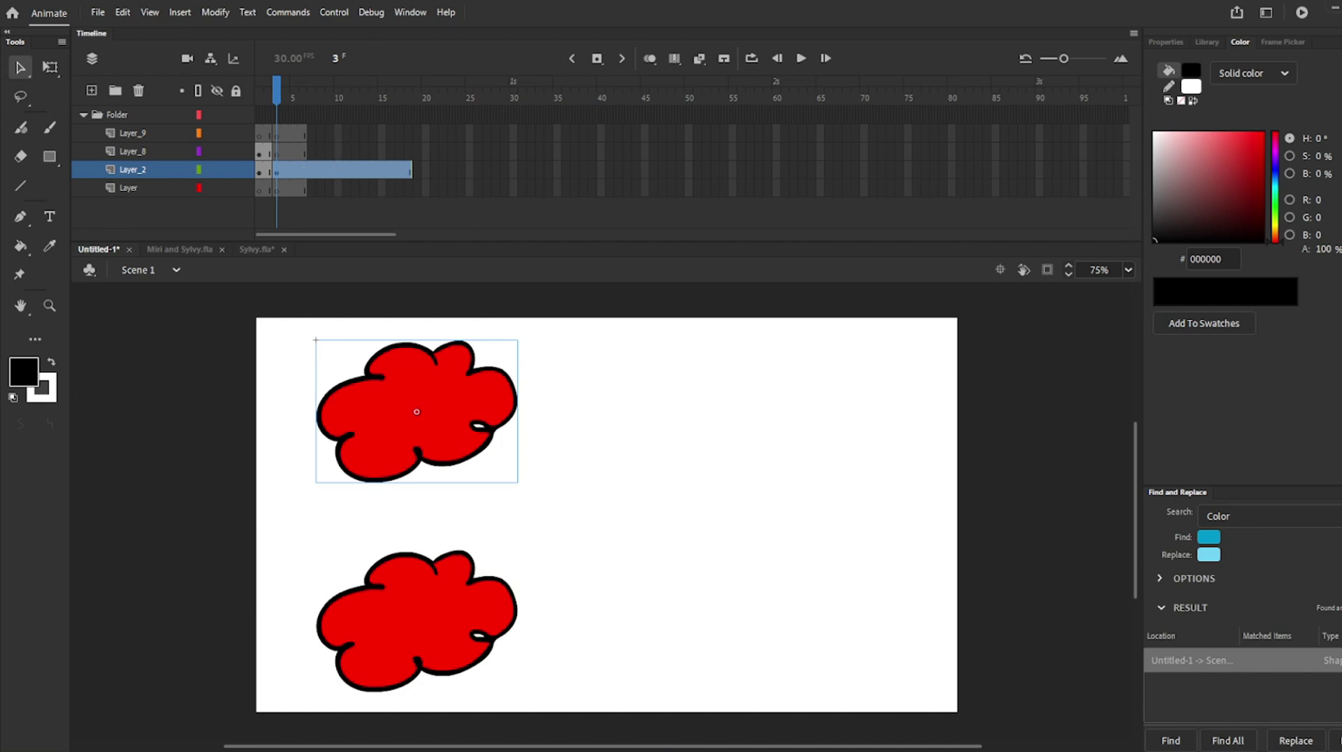
click(602, 415)
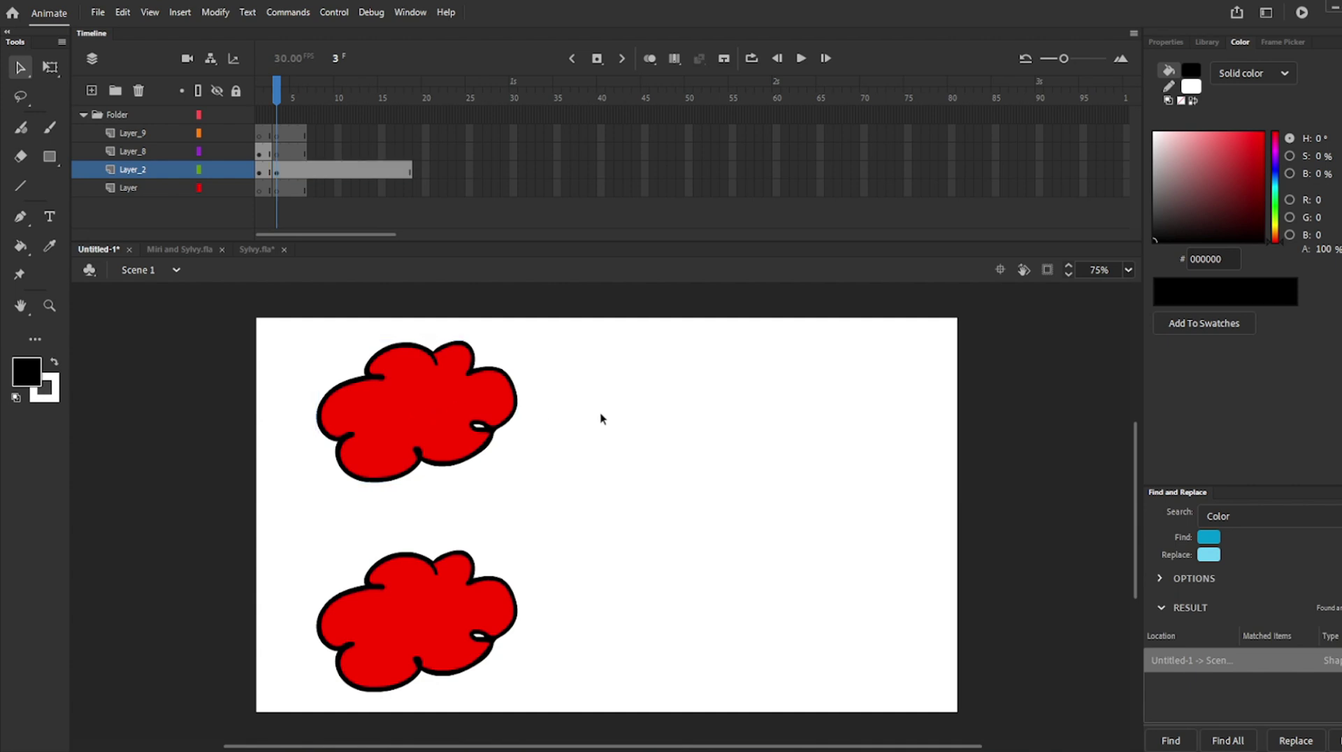
Insert a keyframe at frame 9 of Layer_2 and move both red clouds across to the opposite half of the stage
click(312, 172)
click(331, 175)
key(F6)
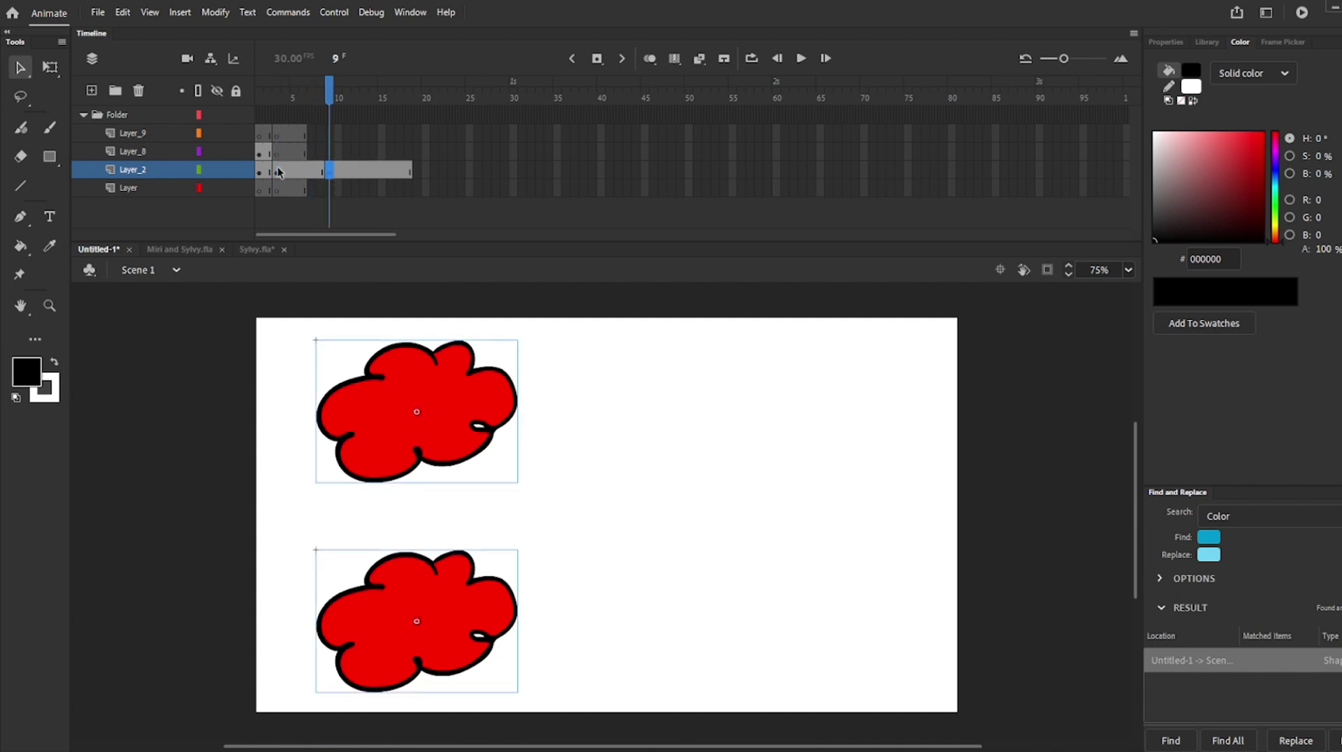
click(278, 172)
click(330, 173)
click(276, 173)
click(329, 173)
click(286, 308)
drag(418, 393, 669, 622)
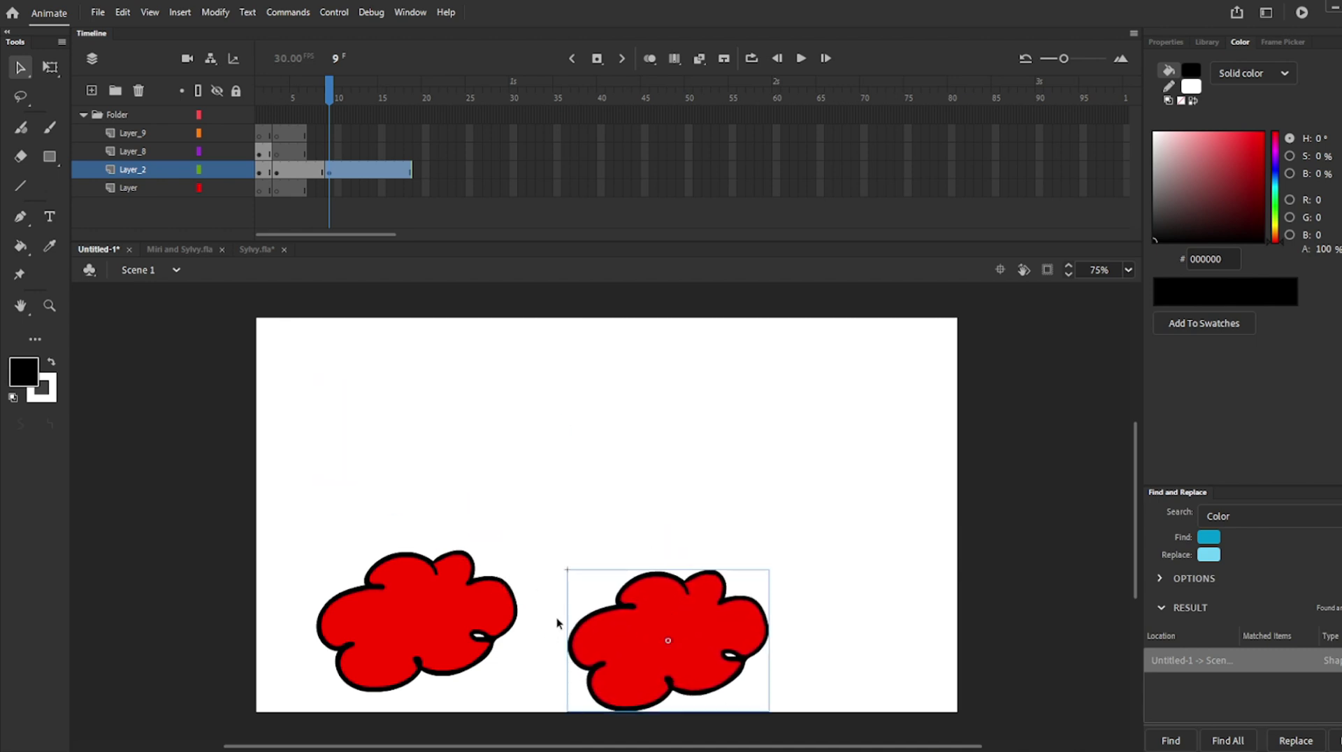
drag(505, 619, 889, 443)
Create a classic tween between frames 3 and 9 of Layer_2, accepting the conversion to a symbol, and scrub through it
click(313, 175)
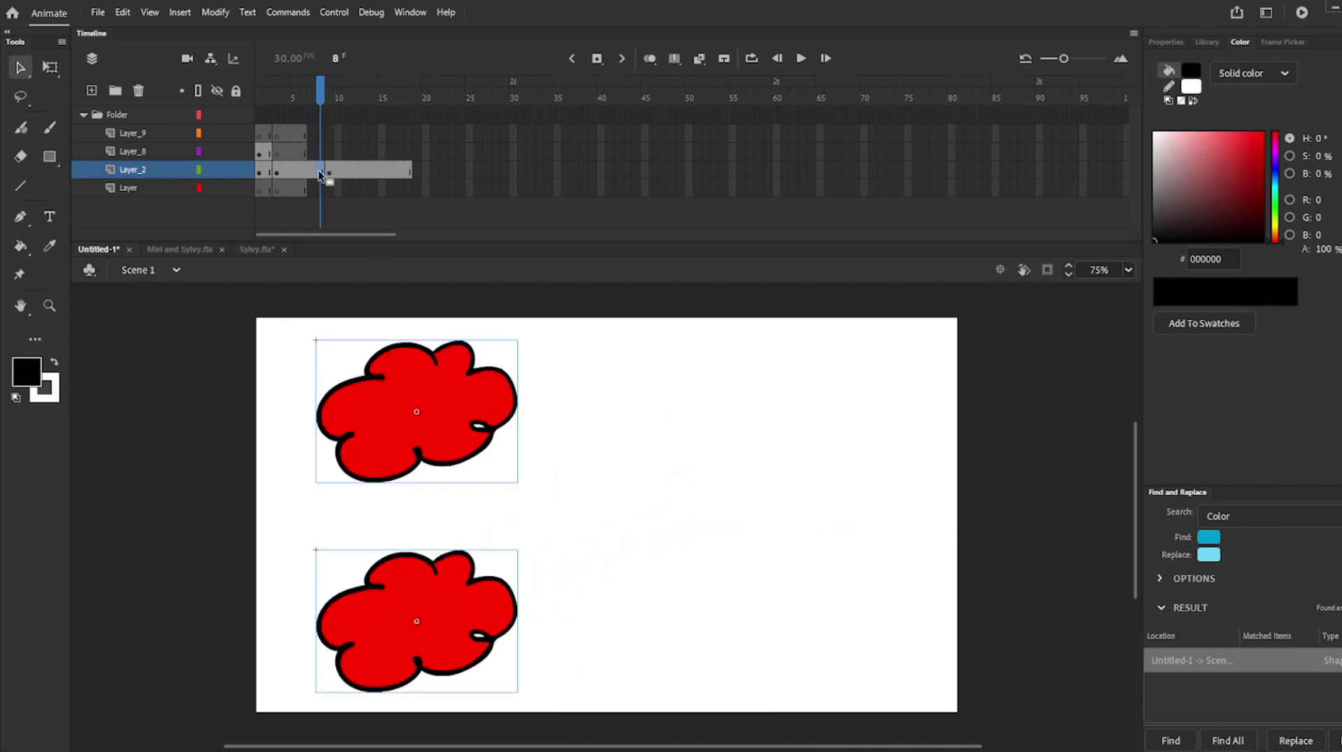
right_click(318, 174)
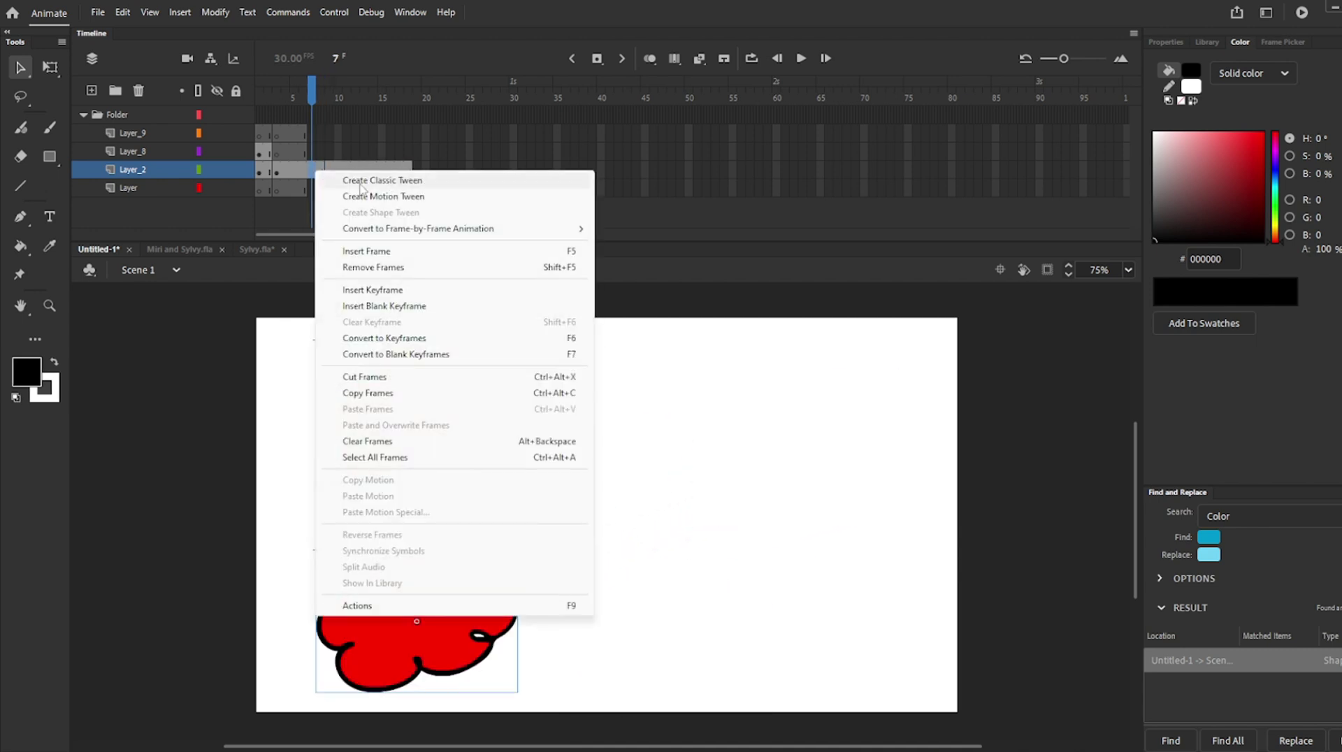
click(360, 182)
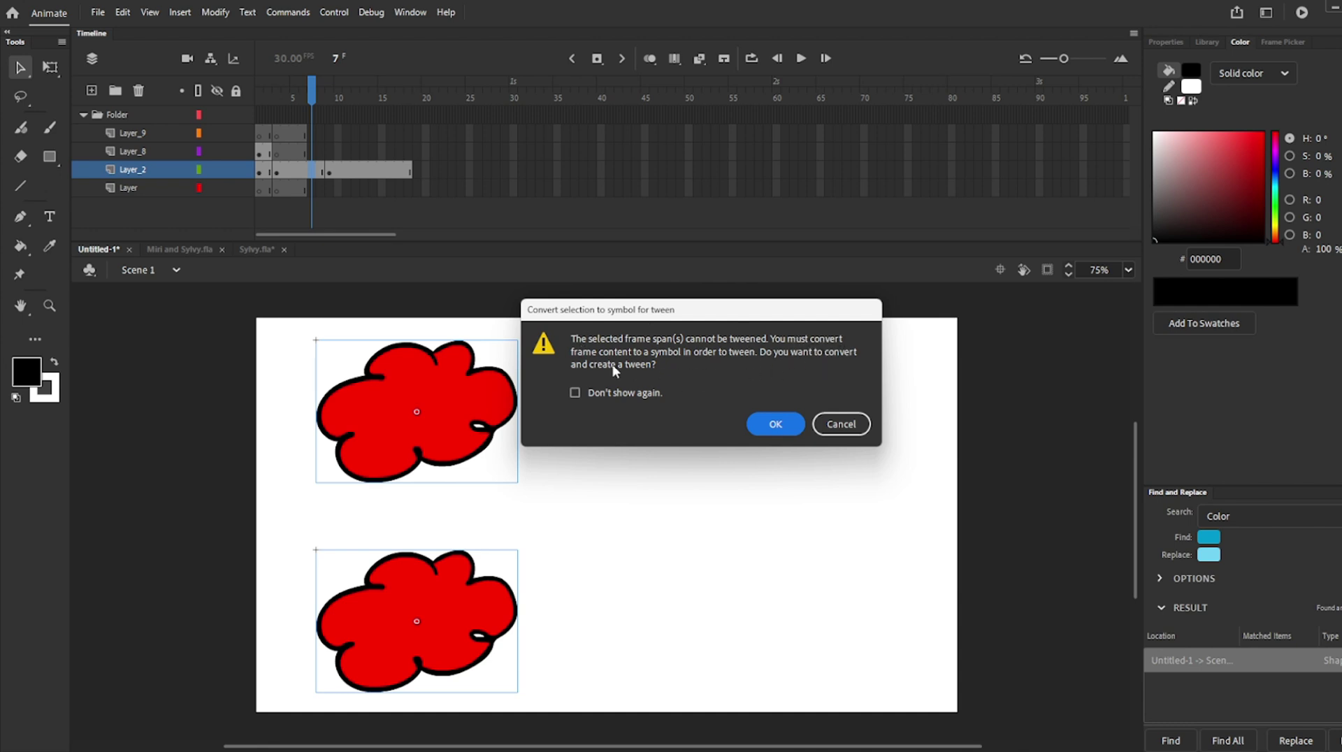
click(776, 424)
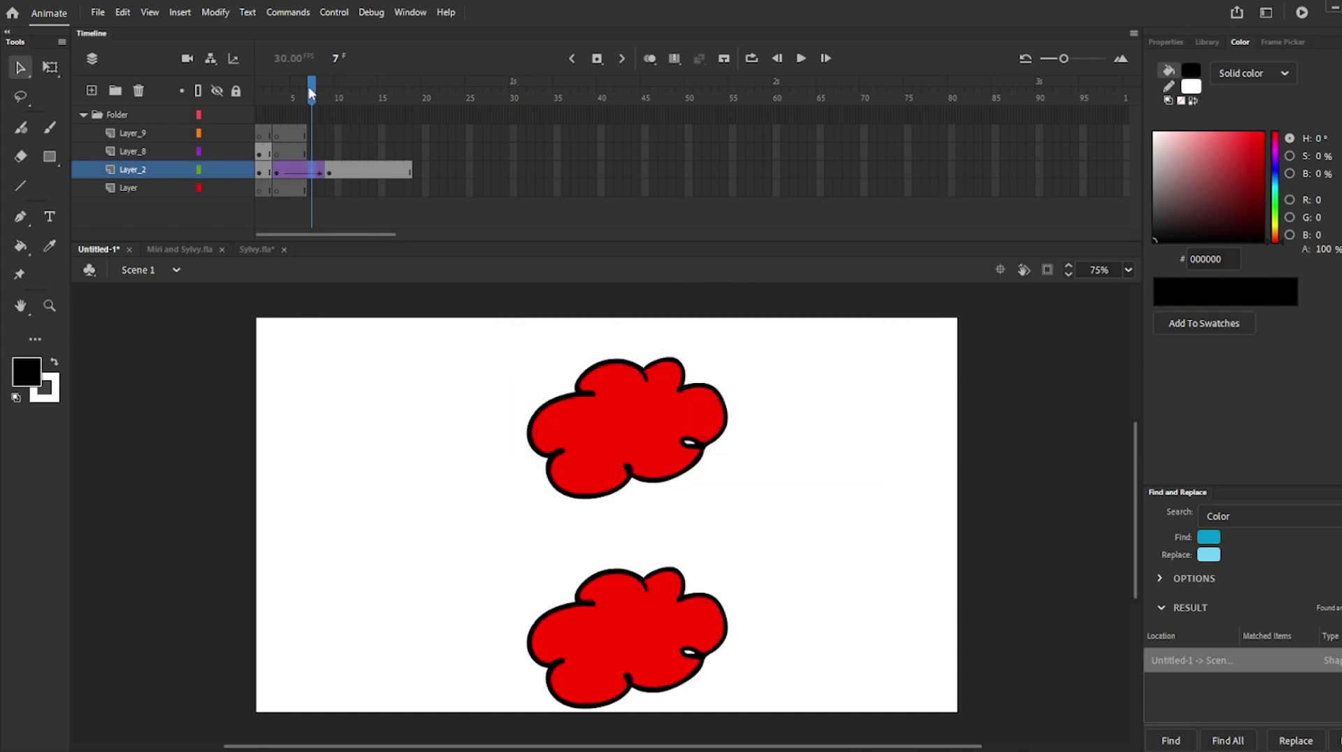
mouse_move(310, 91)
mouse_down()
mouse_move(297, 94)
mouse_move(324, 94)
mouse_move(288, 94)
mouse_move(325, 99)
mouse_up()
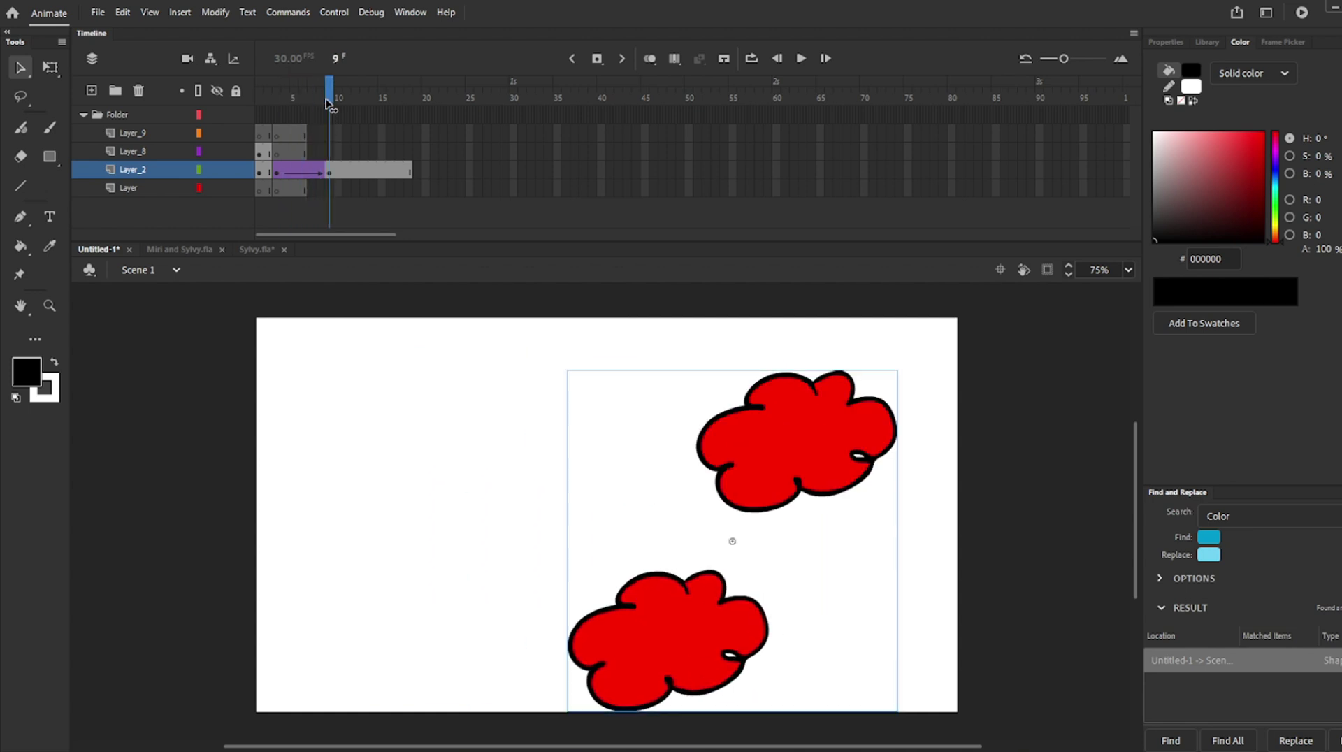
Remove the classic tween from Layer_2 and clear its keyframe at frame 9
right_click(309, 170)
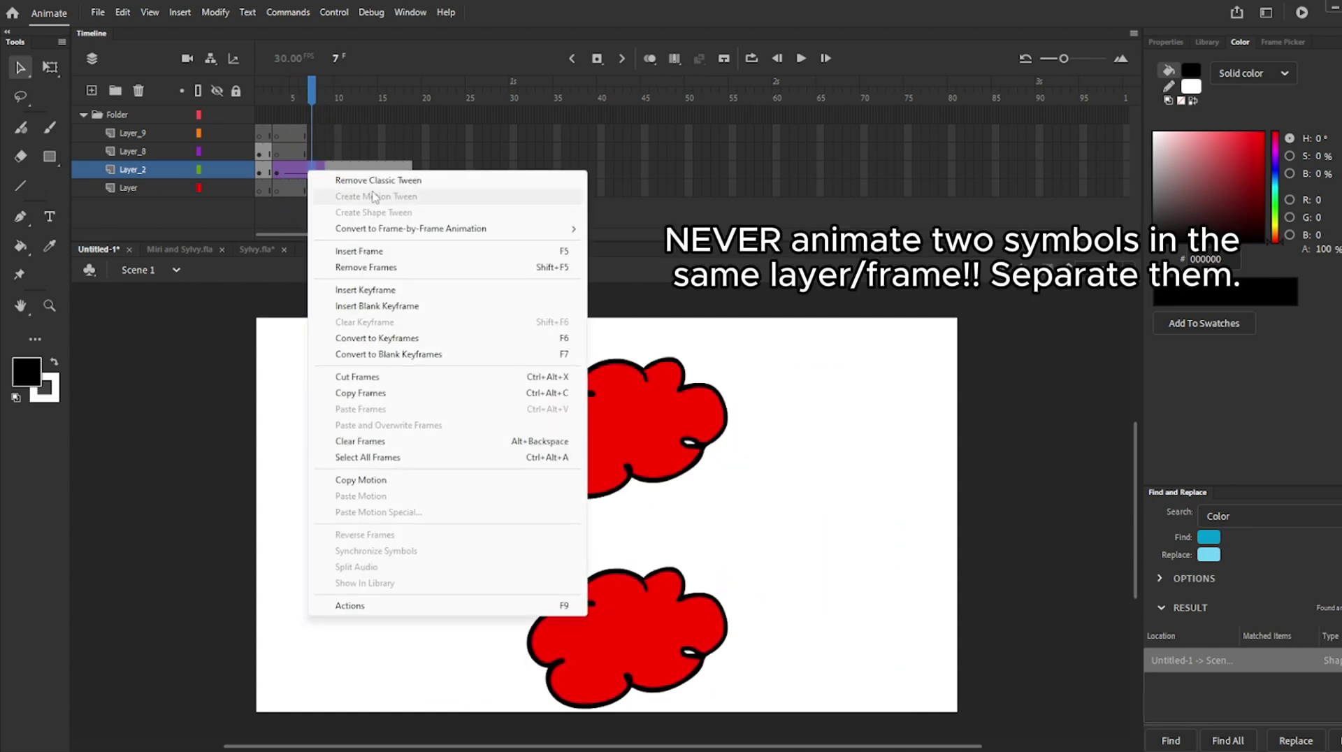
click(377, 181)
right_click(329, 170)
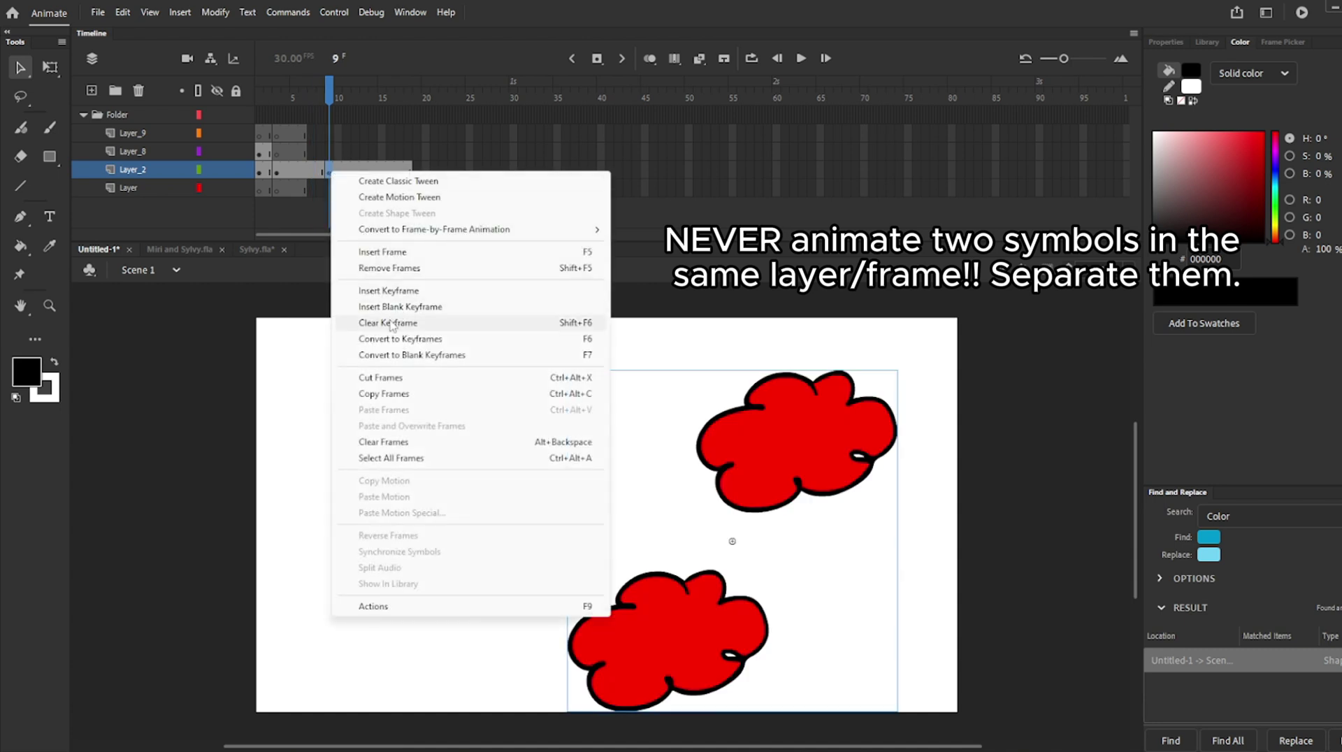
click(388, 323)
Add a keyframe at frame 8 of Layer_2, move the single cloud across the stage, and create and scrub a classic tween
click(312, 170)
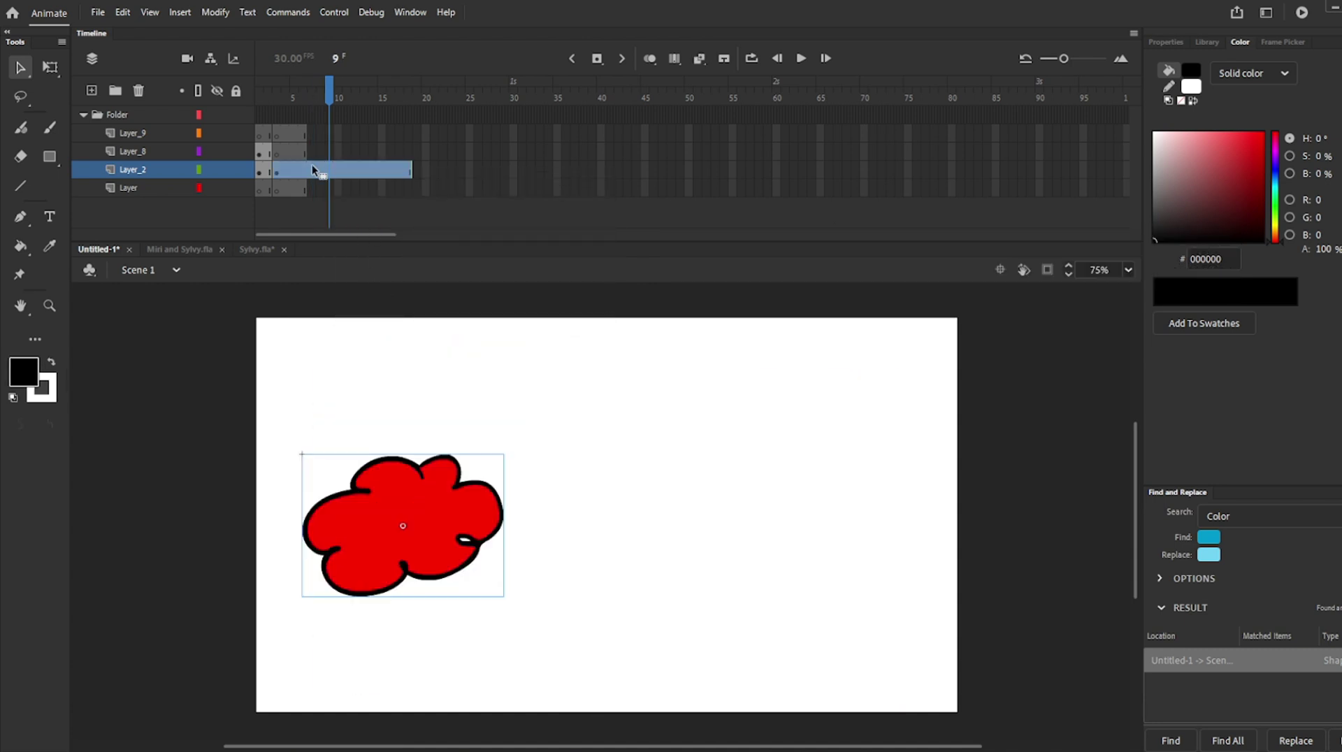
click(320, 171)
drag(447, 518, 828, 515)
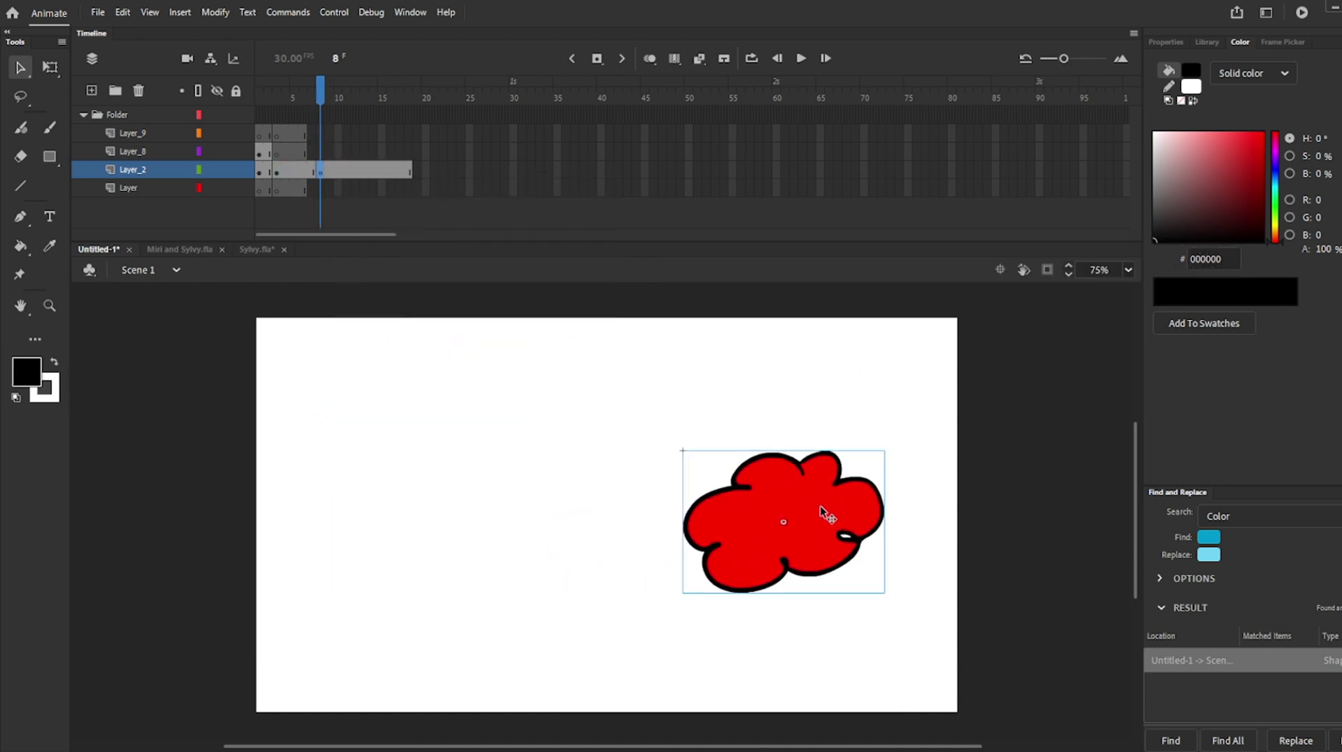
right_click(307, 173)
click(339, 182)
drag(305, 102, 278, 106)
Set the cloud instance's looping at frame 3 to play a single frame
click(405, 451)
click(1166, 42)
click(399, 521)
click(1219, 444)
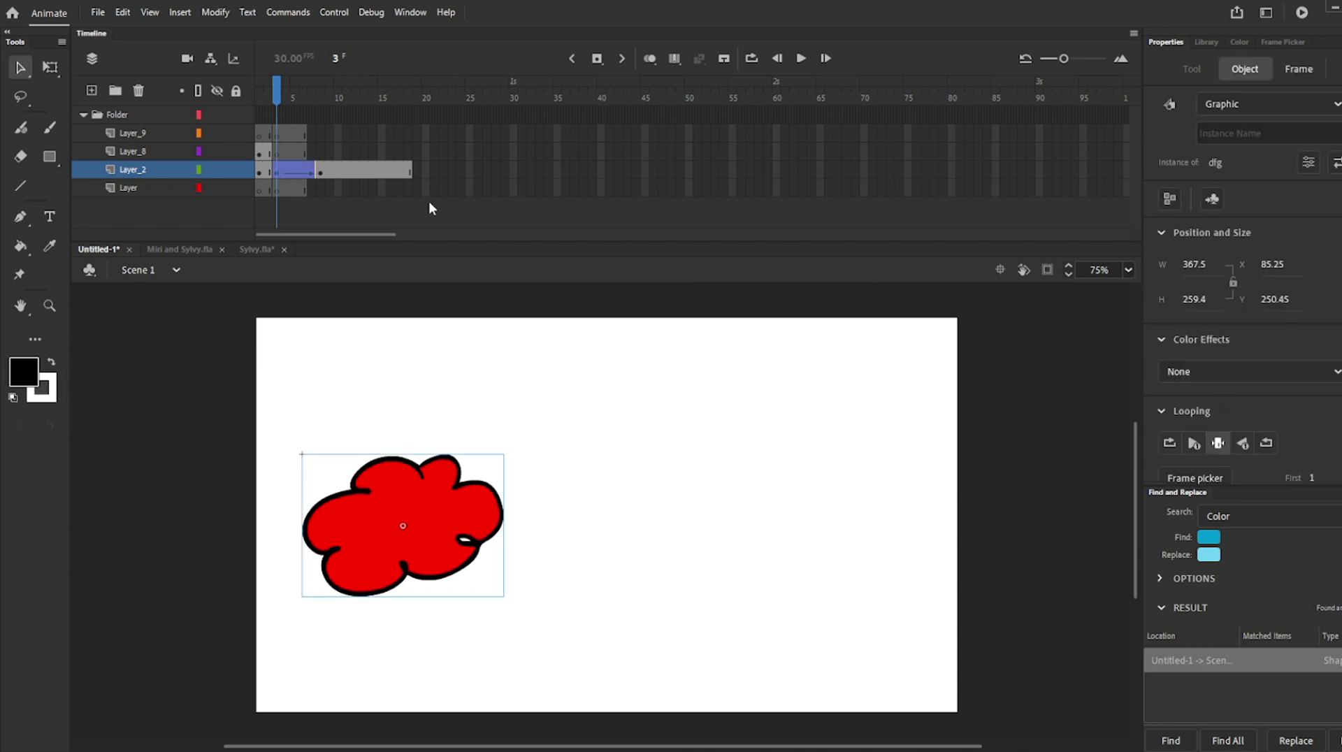
Apply a Brightness colour effect of -92 to the cloud at frame 8 and scrub through the tween
click(321, 171)
click(846, 509)
click(1266, 371)
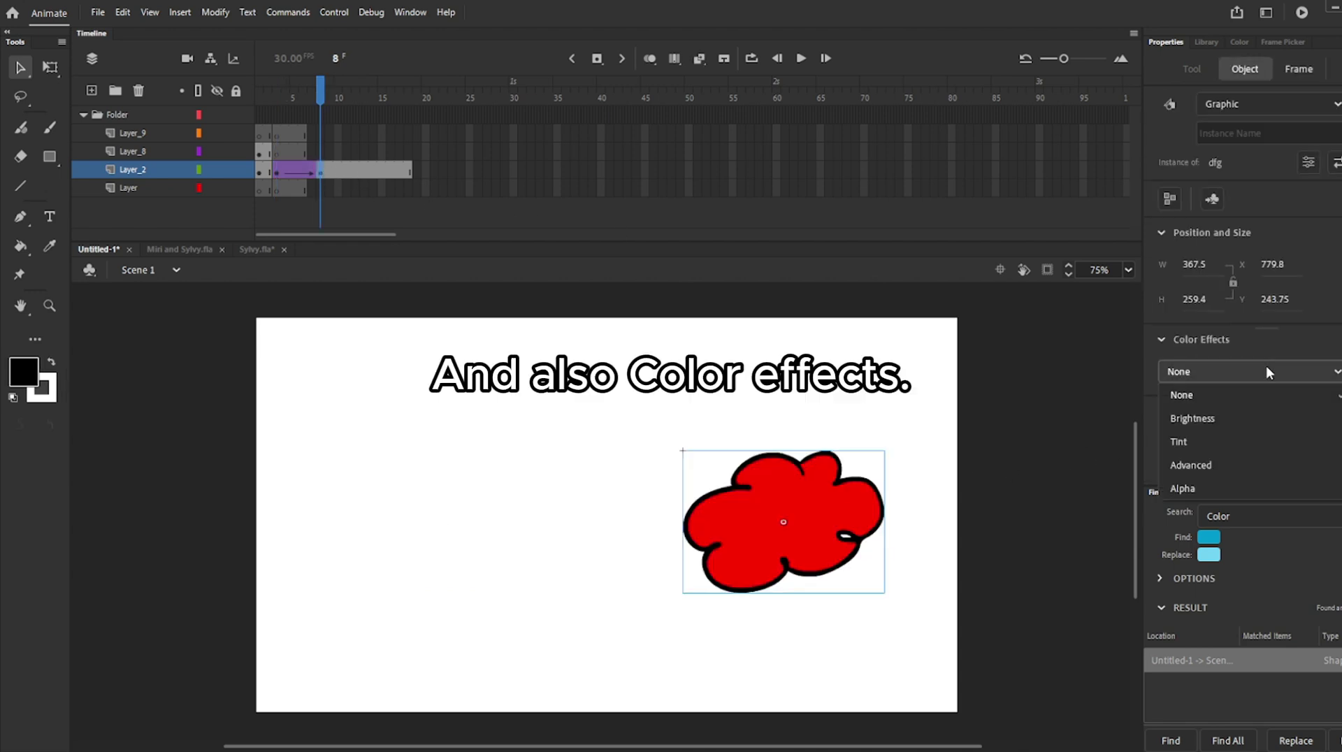
click(1209, 418)
drag(1232, 413, 1171, 413)
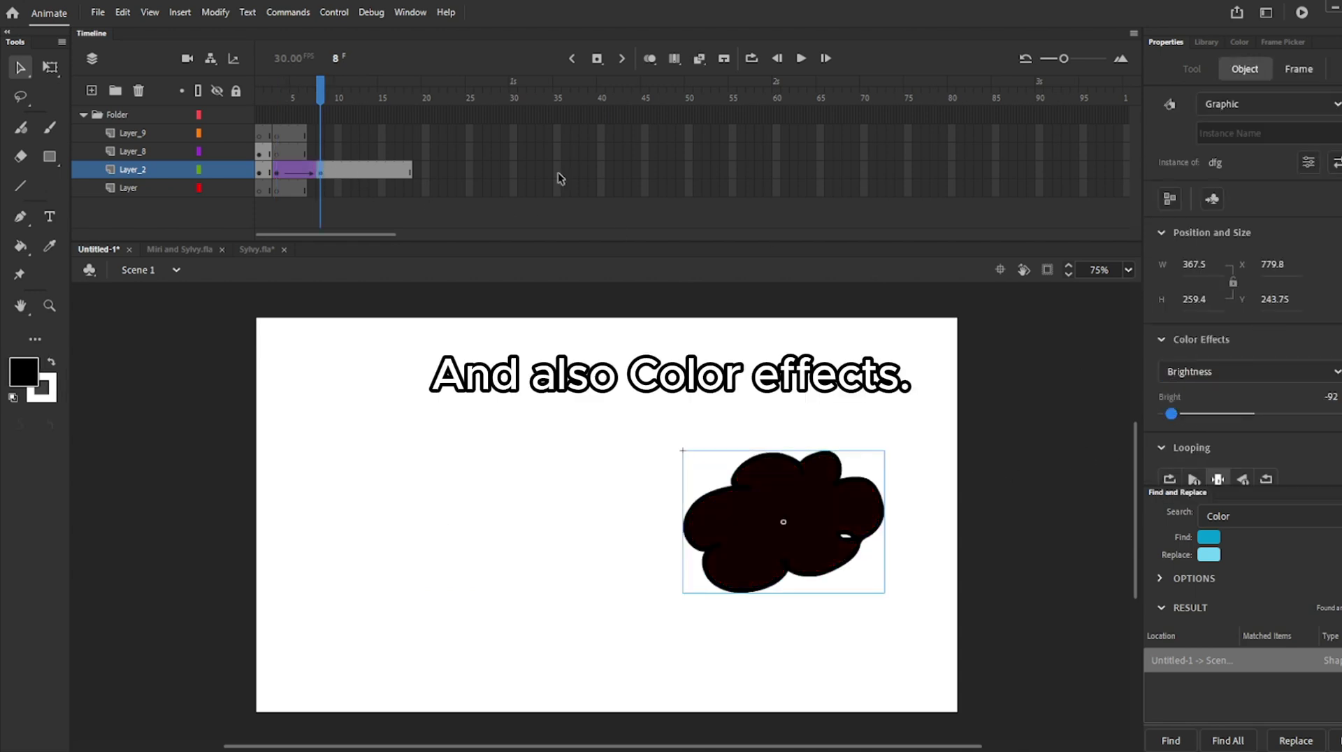
drag(275, 104, 320, 102)
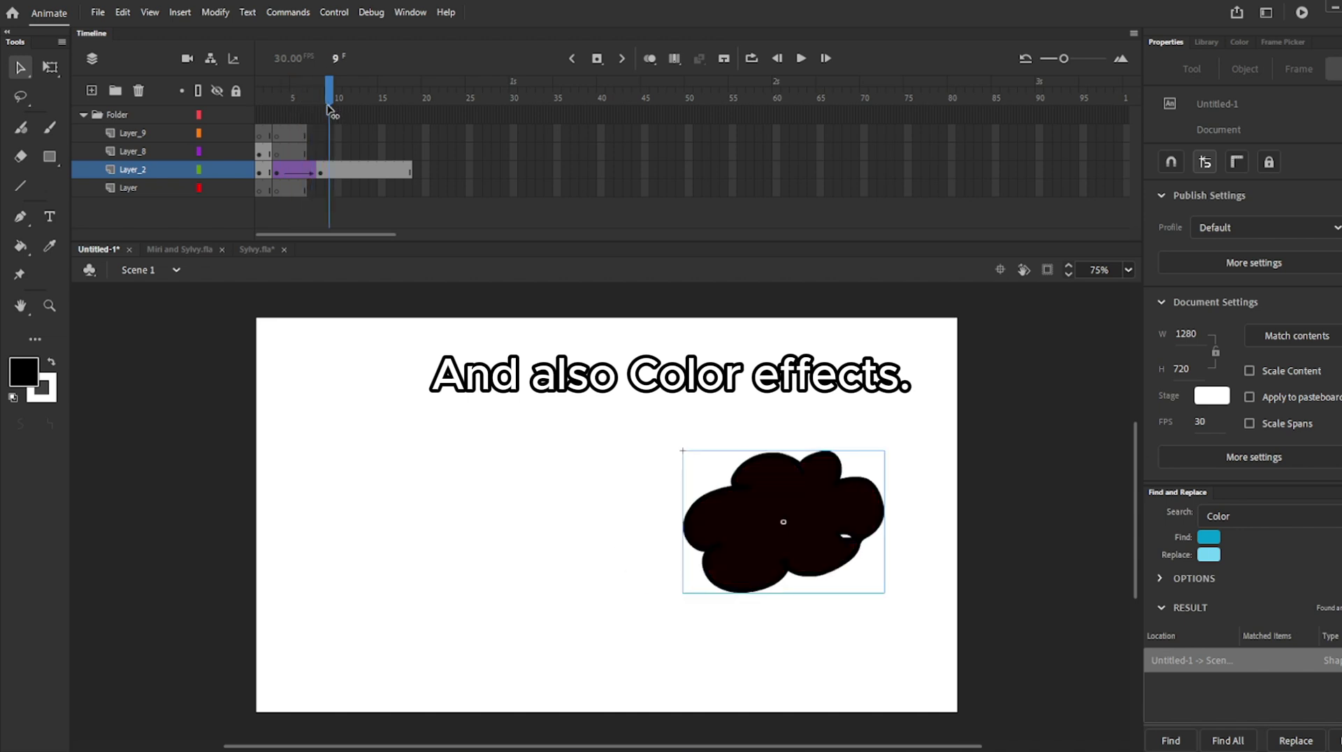
Change the frame 8 cloud's colour effect to Alpha, lower it until the cloud is fully transparent, and scrub through the fade
click(784, 477)
click(1301, 375)
click(1212, 493)
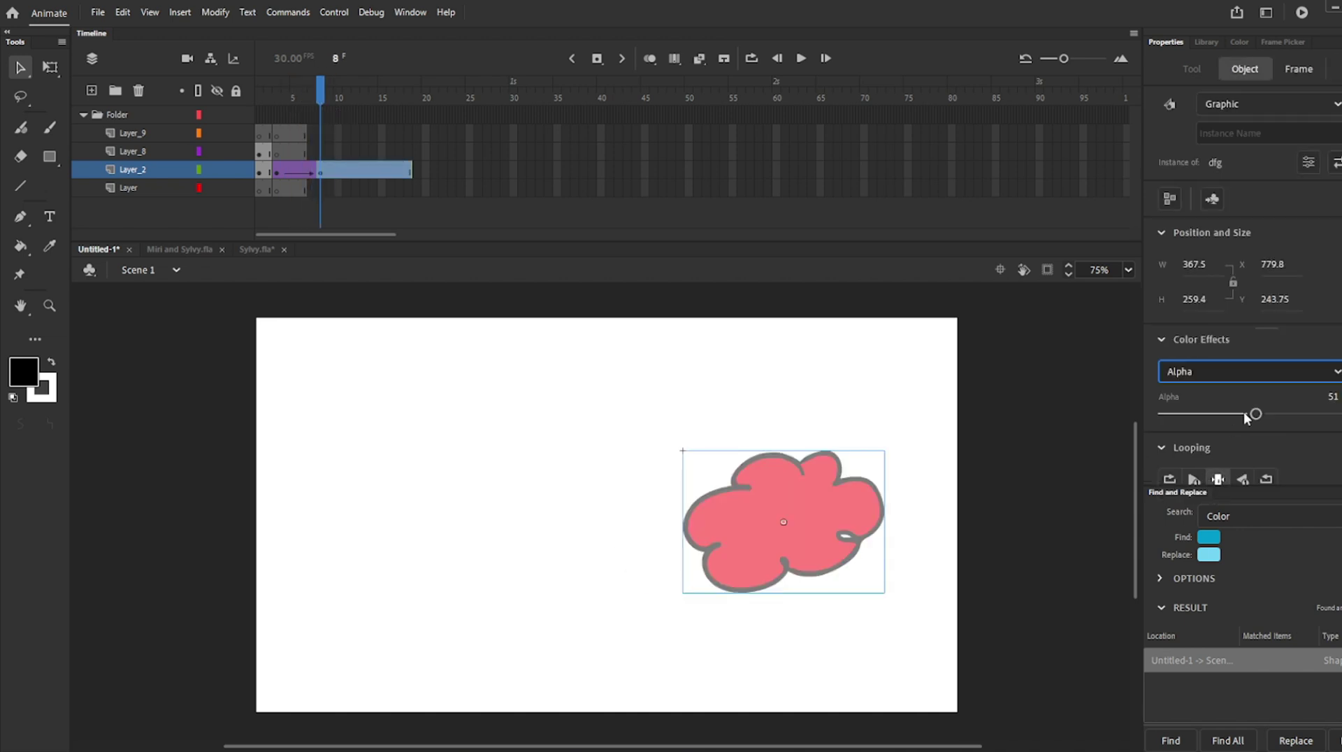
drag(1252, 413, 1164, 414)
drag(279, 95, 325, 100)
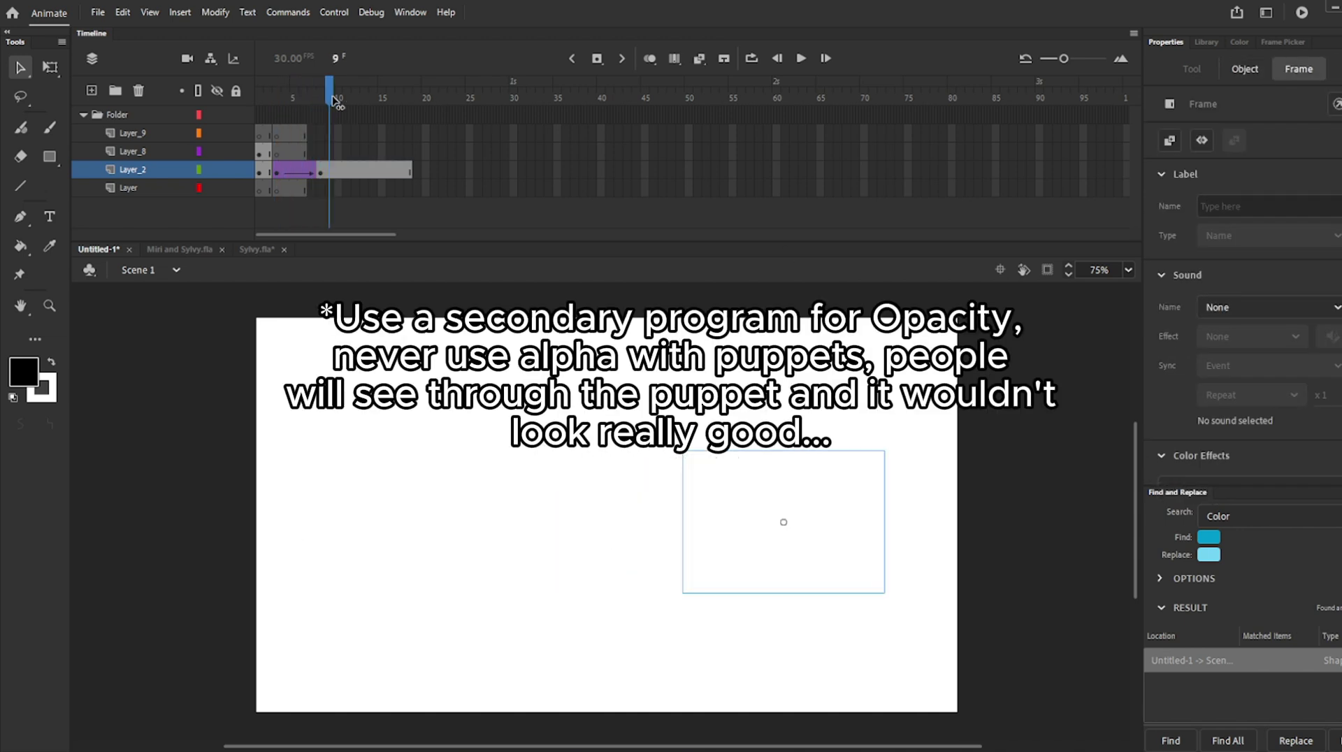
Remove the cloud's classic tween and clear the keyframe at frame 8 of Layer_2
right_click(301, 170)
click(329, 180)
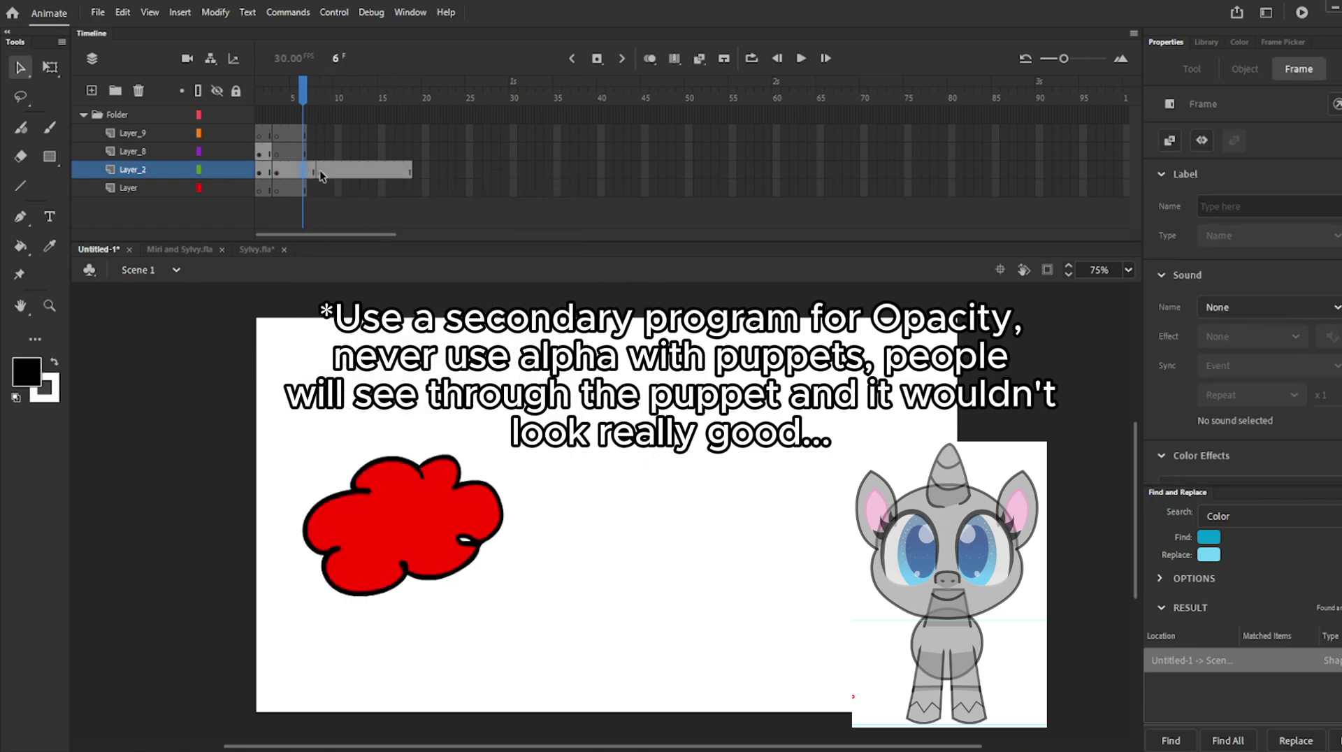
right_click(320, 171)
click(378, 322)
click(285, 94)
click(378, 433)
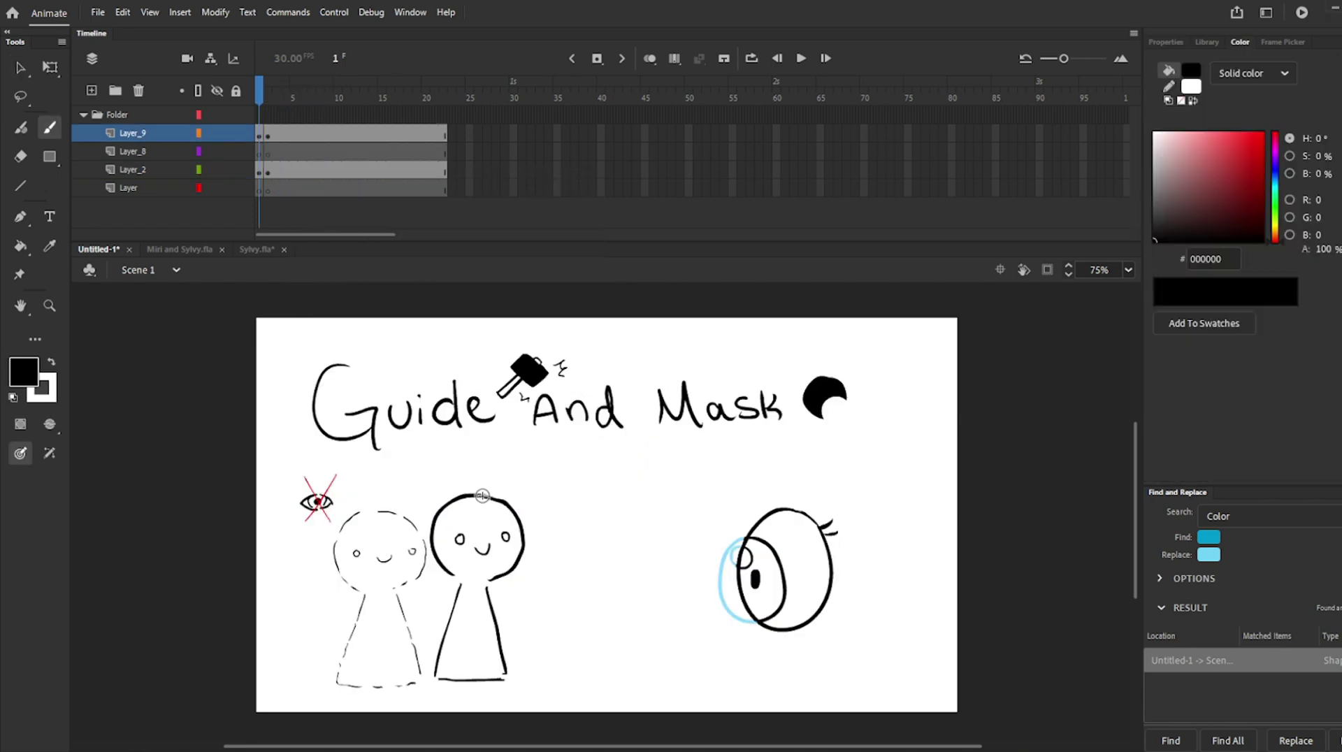
Go to the sketch drawing at frame 2, test the movie to check whether Layer_9 is rendered, and close the preview
click(269, 101)
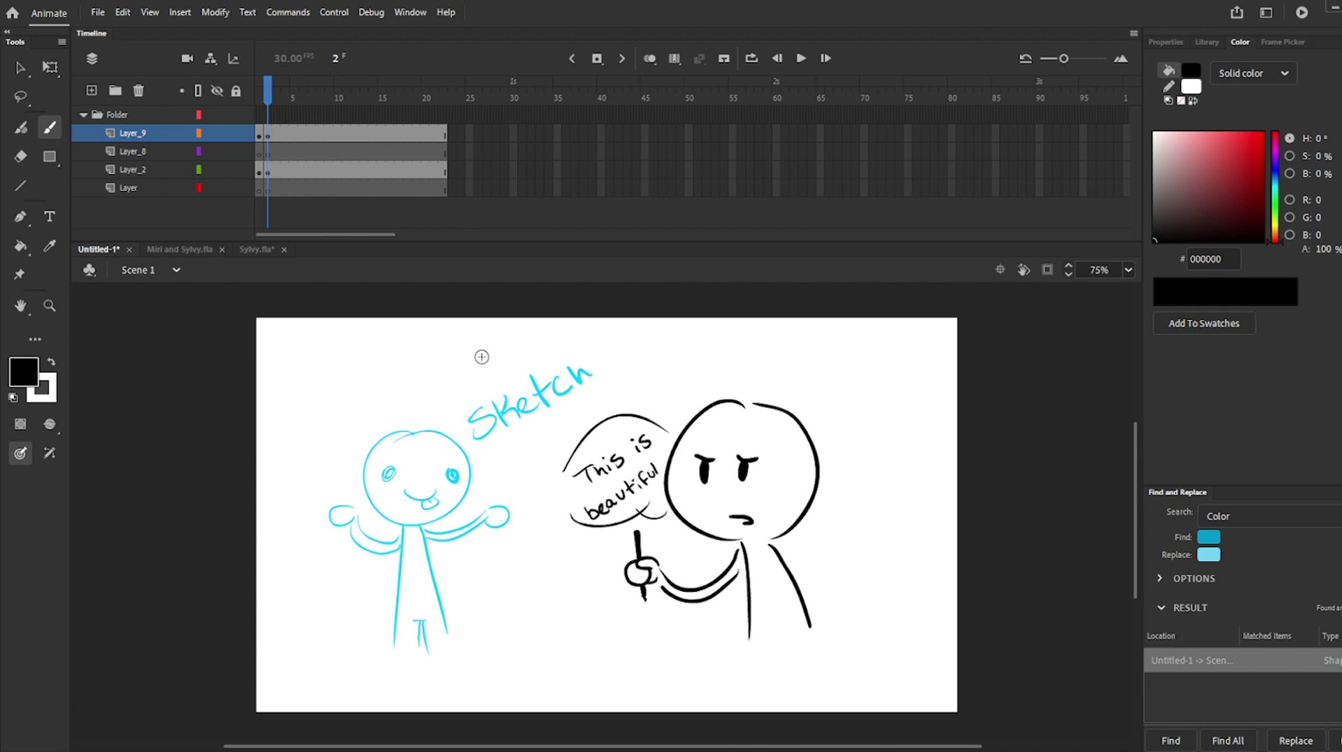
right_click(154, 133)
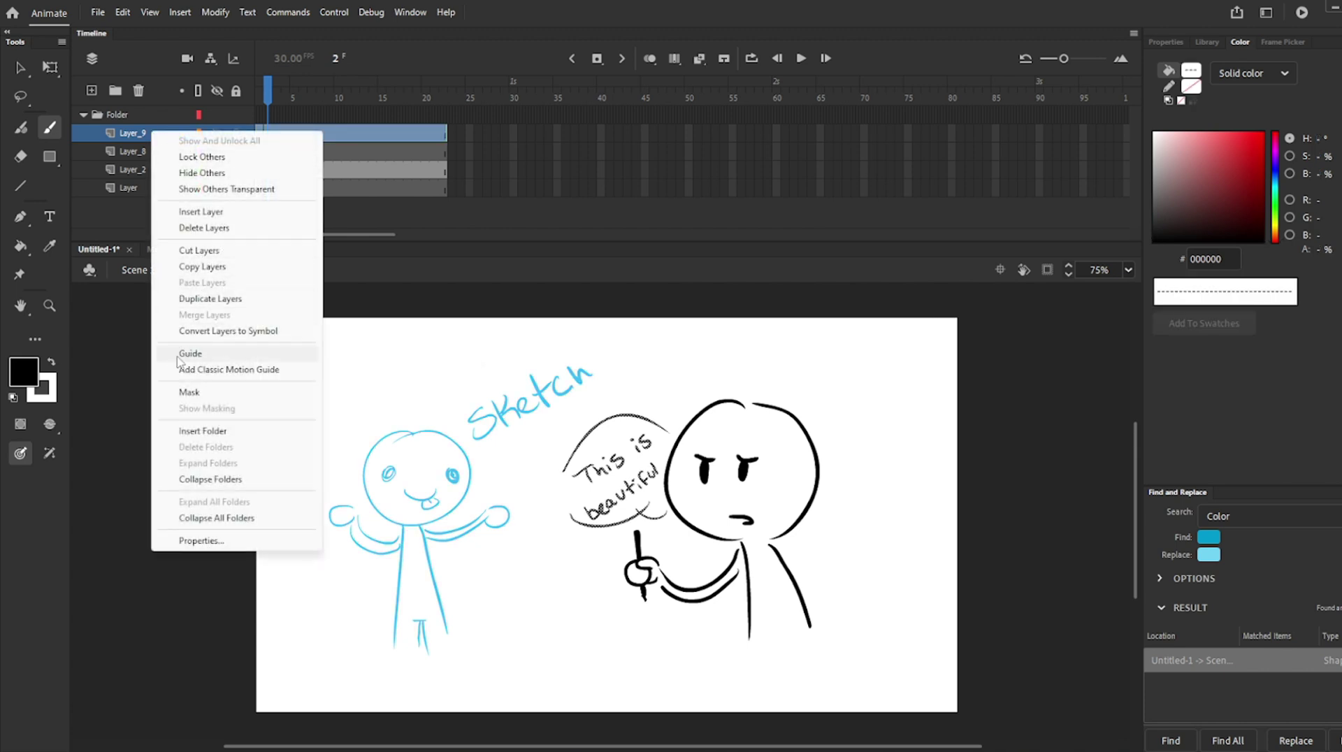
click(217, 356)
key(ctrl+Return)
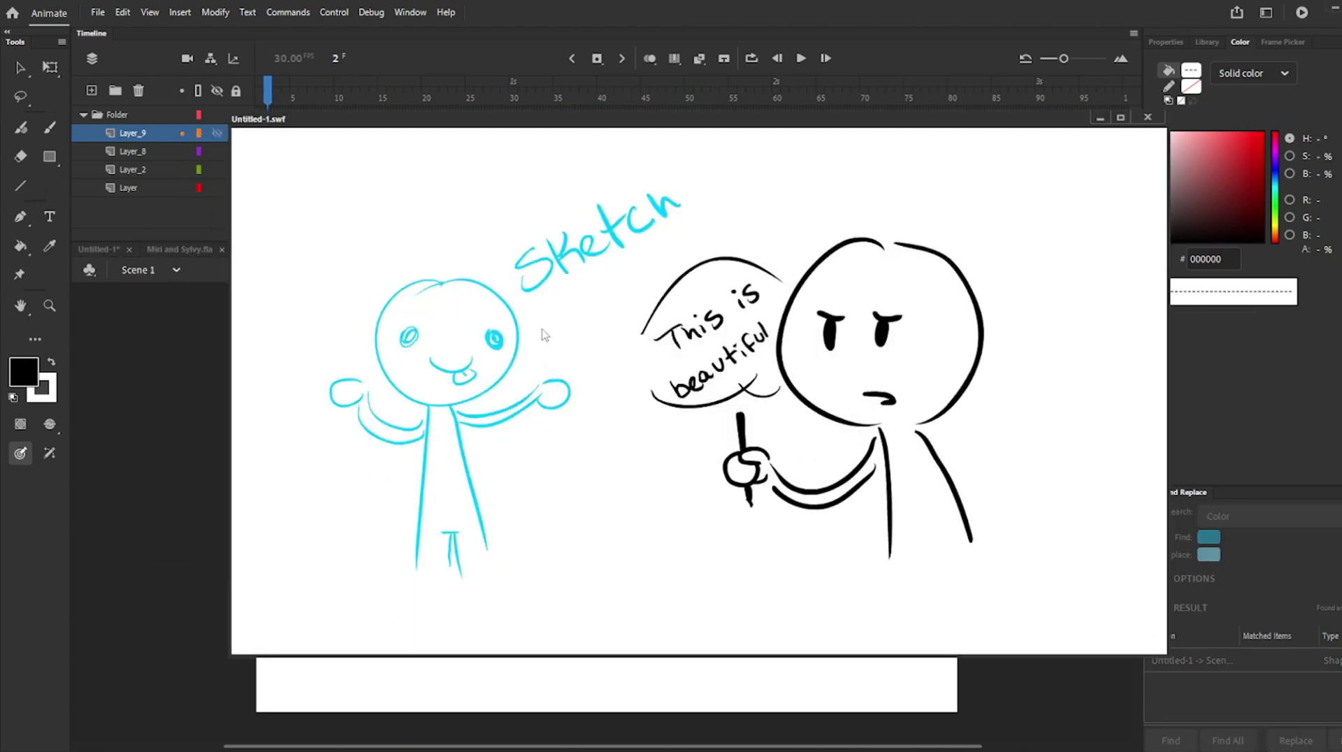
click(1147, 116)
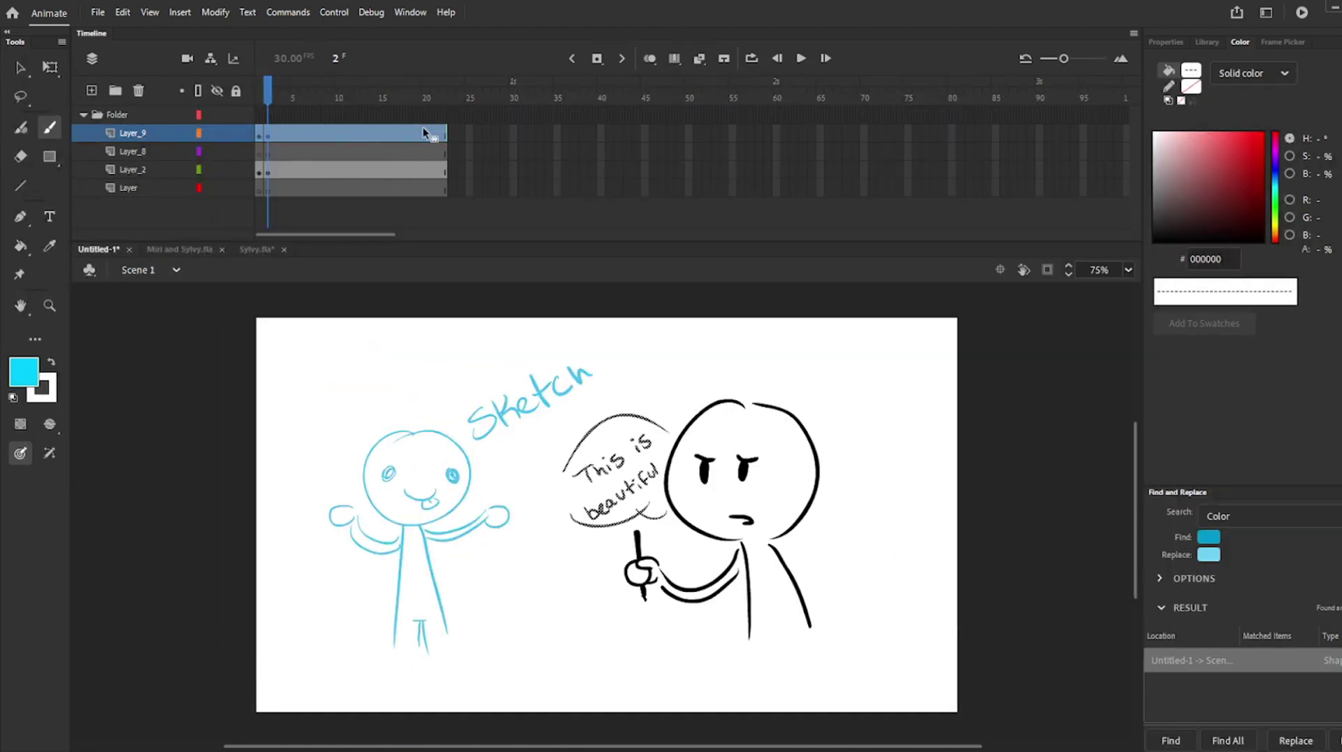
Turn Layer_9 into a guide layer and extend all layers to frame 35
right_click(142, 136)
click(159, 355)
drag(466, 133, 555, 185)
key(F5)
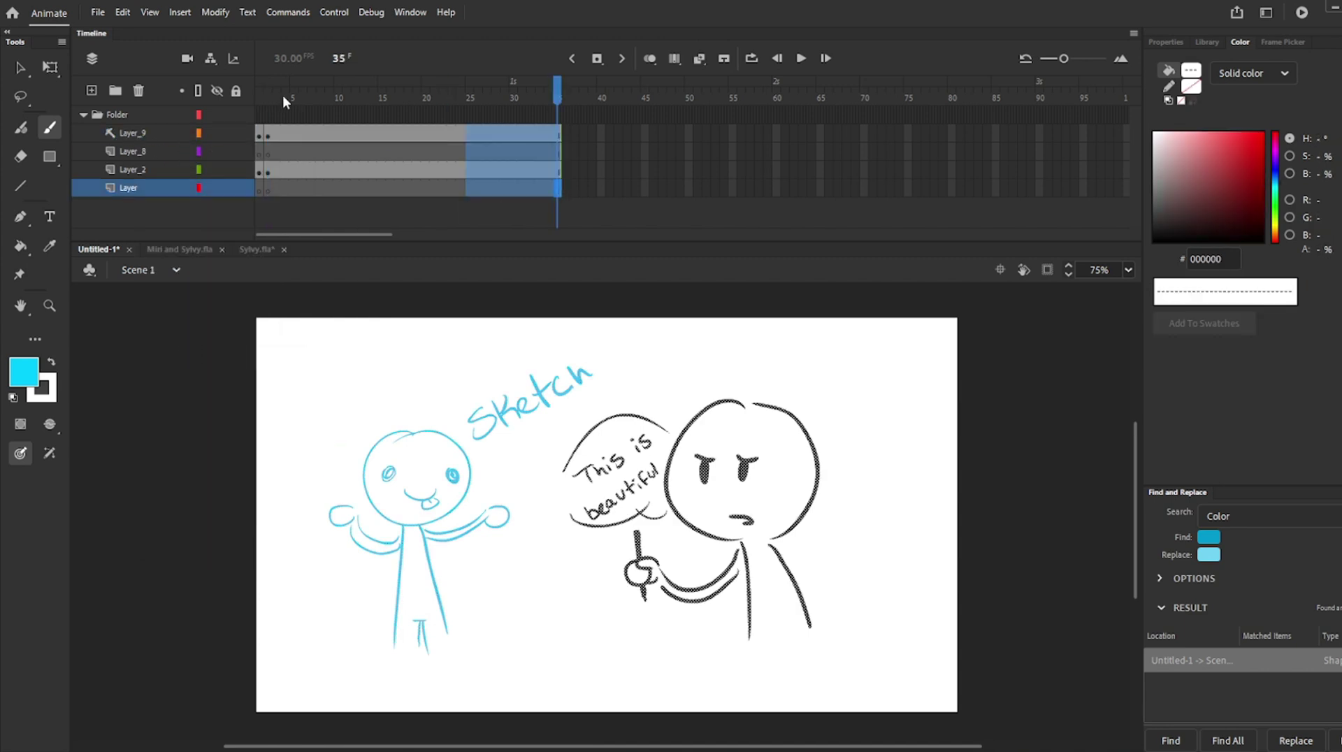
Test the movie again to check how the guide layer is rendered, and close the preview
click(283, 95)
key(ctrl+Return)
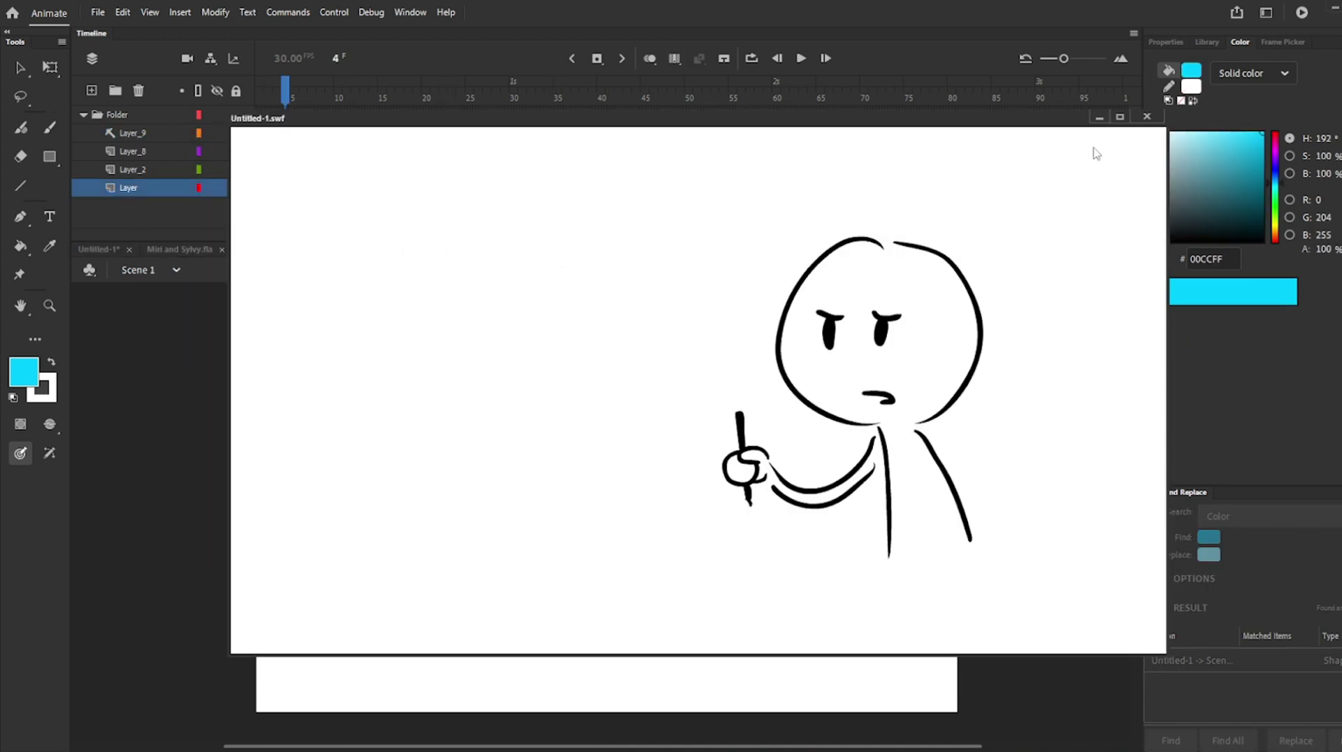
click(1147, 117)
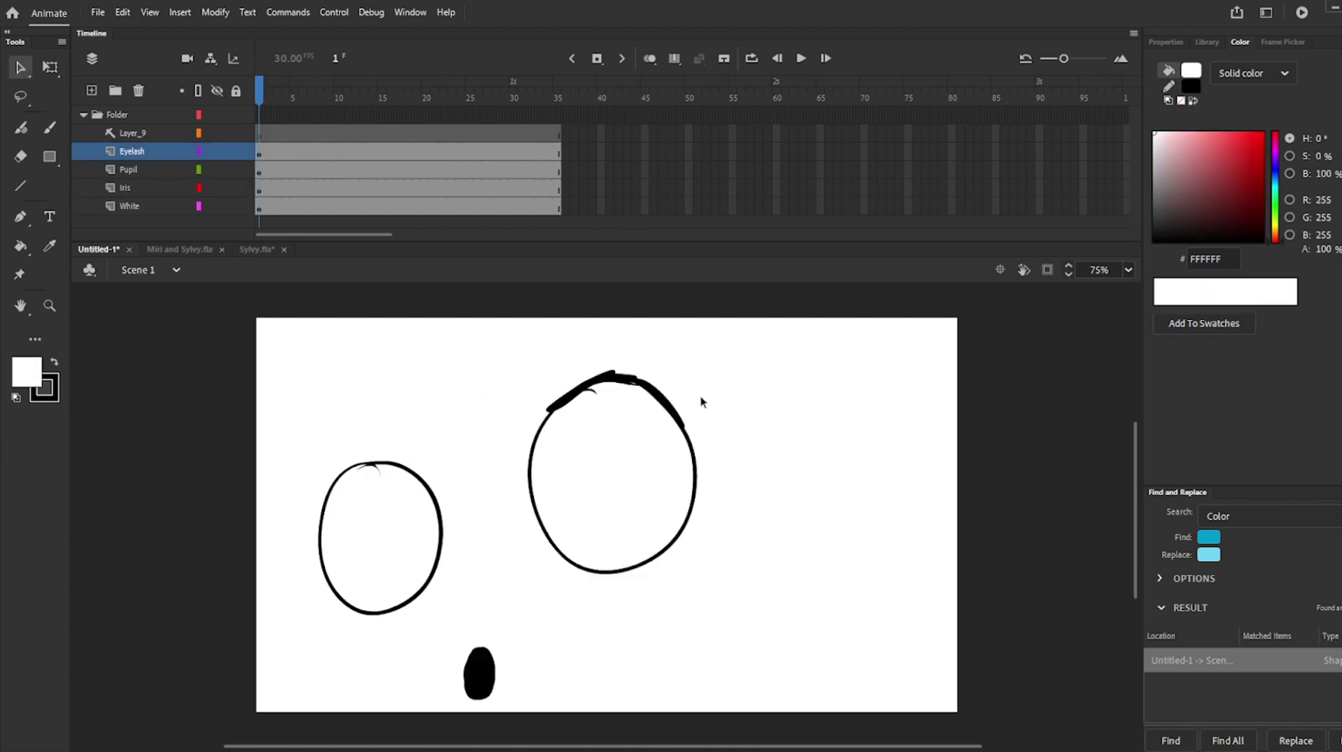
Copy the eye white's fill from the White layer and paste it in place on a new layer above Pupil
right_click(123, 169)
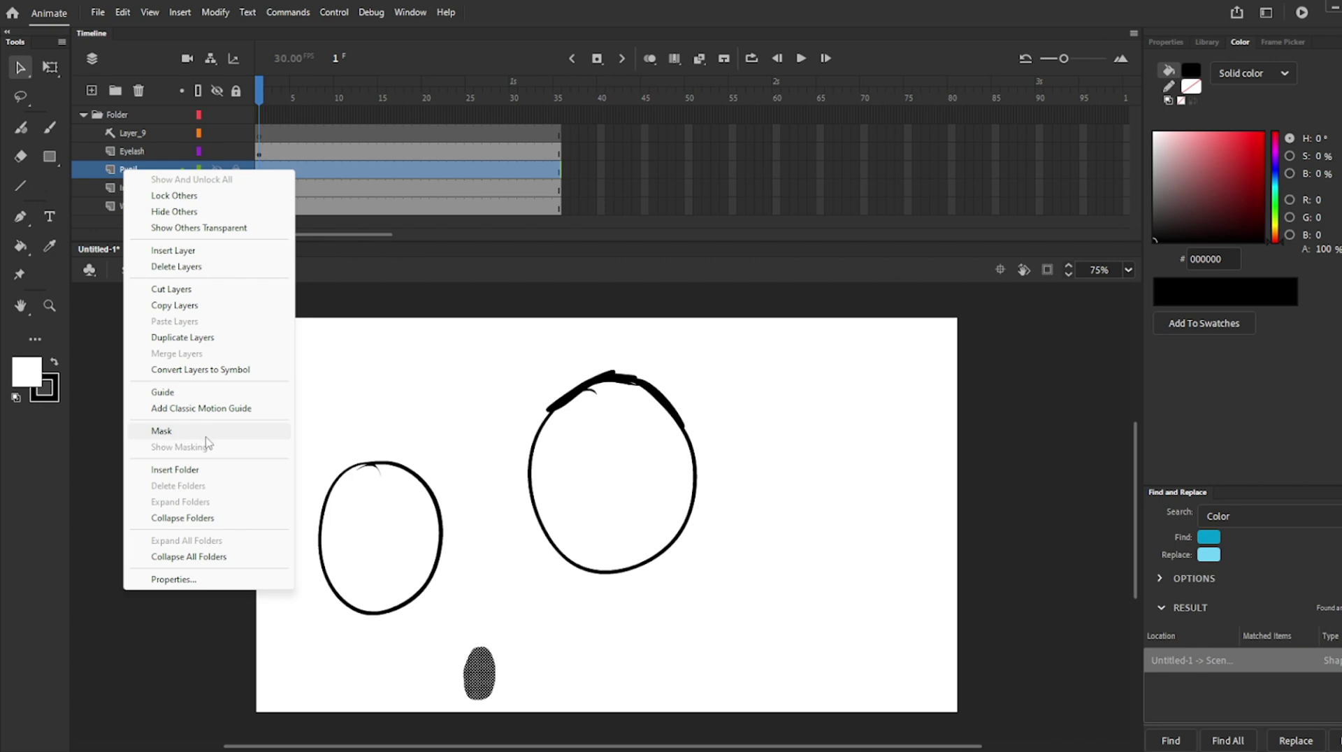
key(Escape)
click(149, 203)
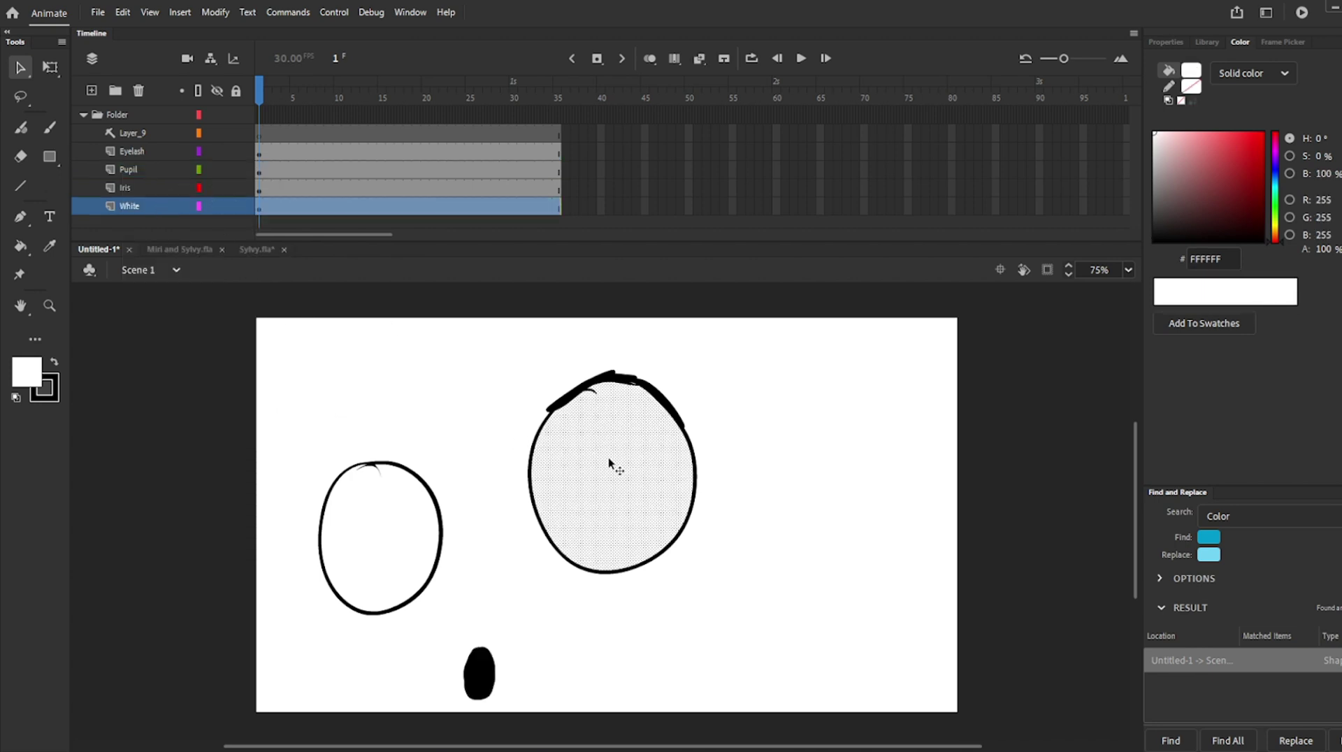
click(136, 166)
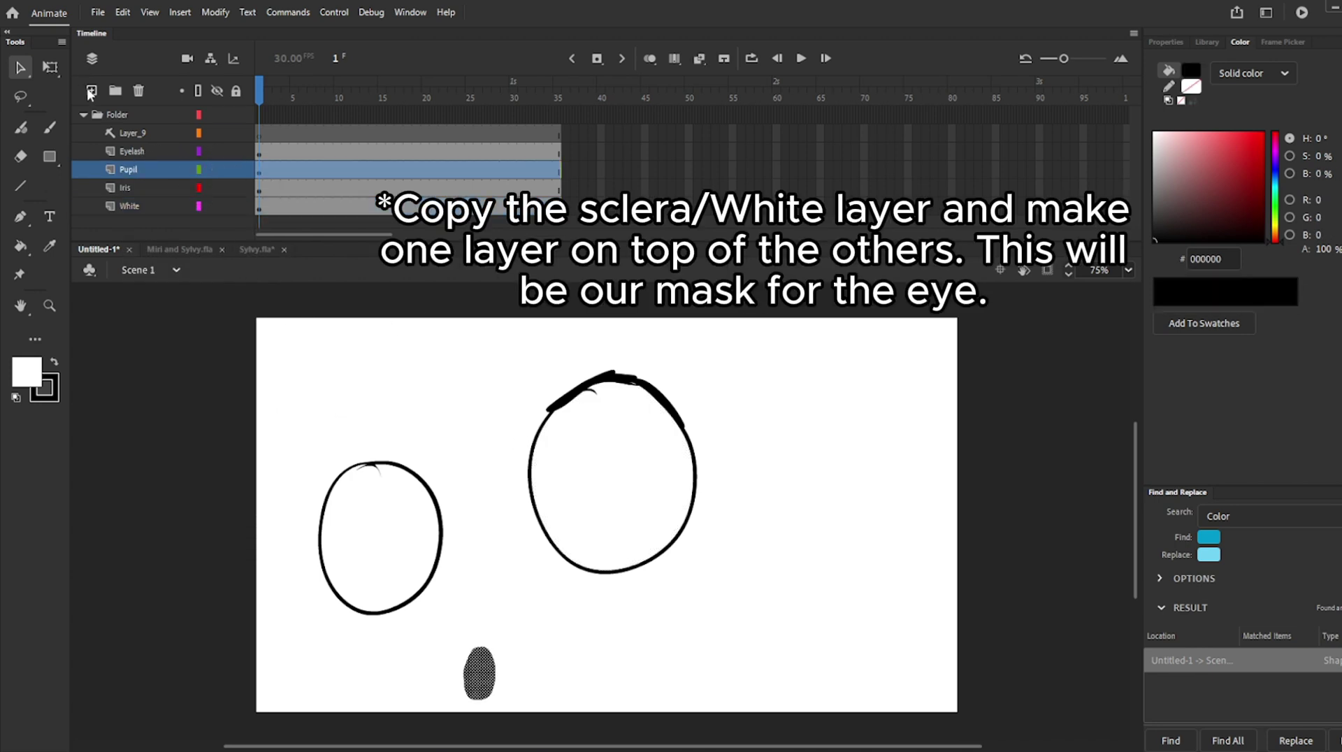
click(91, 90)
right_click(291, 351)
click(353, 412)
Convert the new layer above Pupil into a mask layer and rename it Mask
right_click(144, 166)
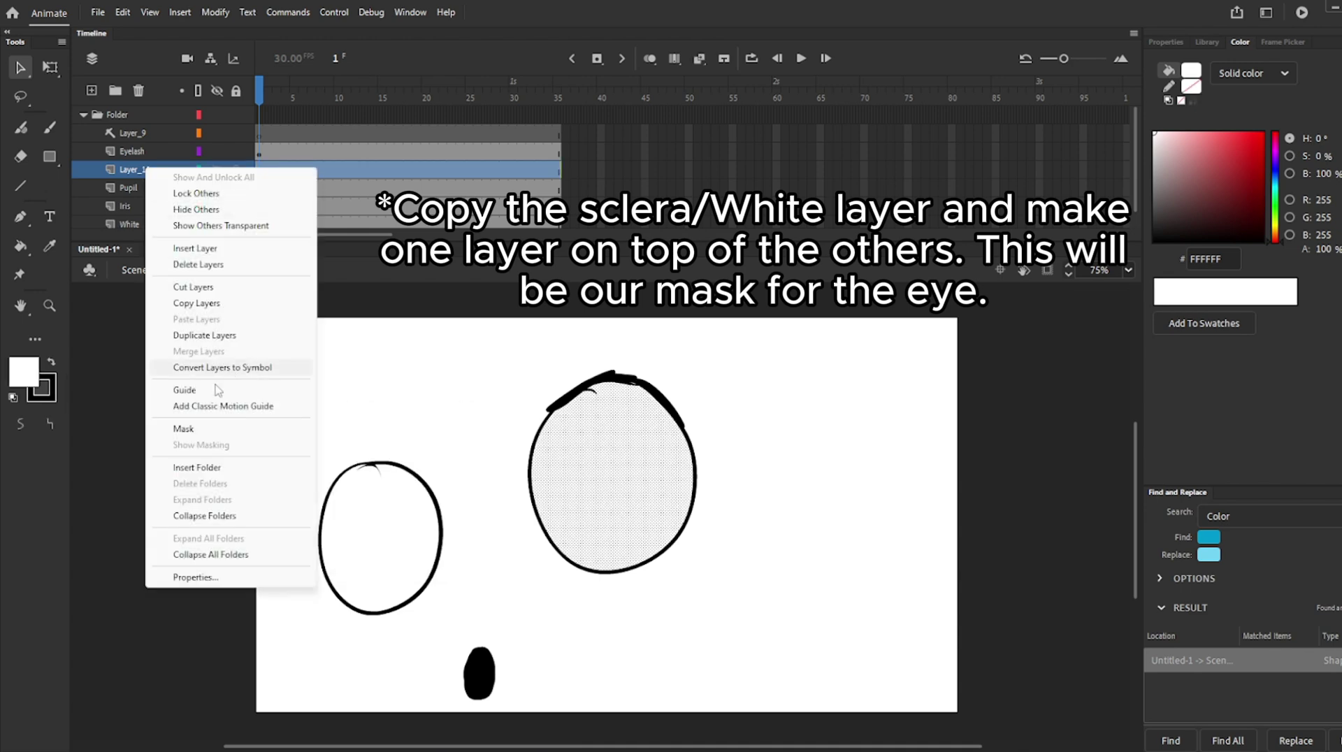
click(187, 429)
double_click(143, 170)
text(Mask)
key(Return)
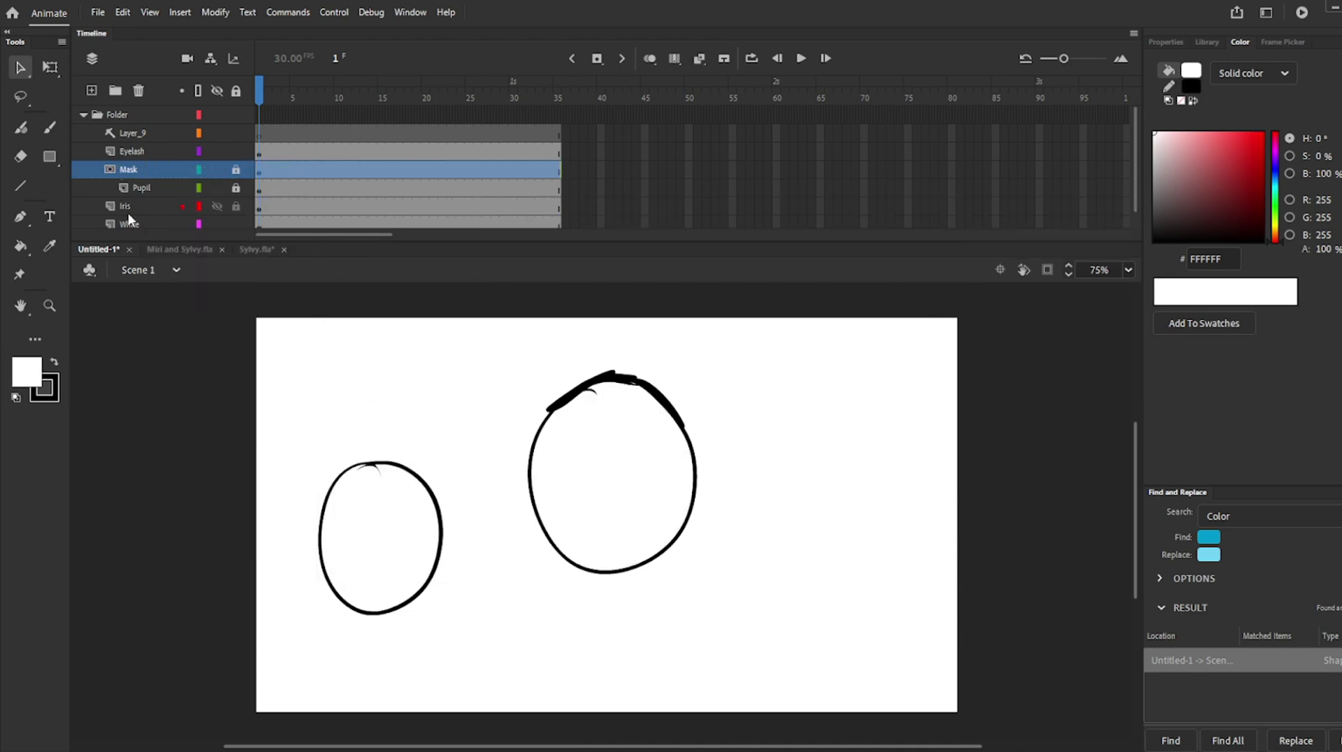
Place the Iris and White layers under the Mask layer together with Pupil
click(128, 213)
shift+click(136, 190)
drag(135, 177, 128, 178)
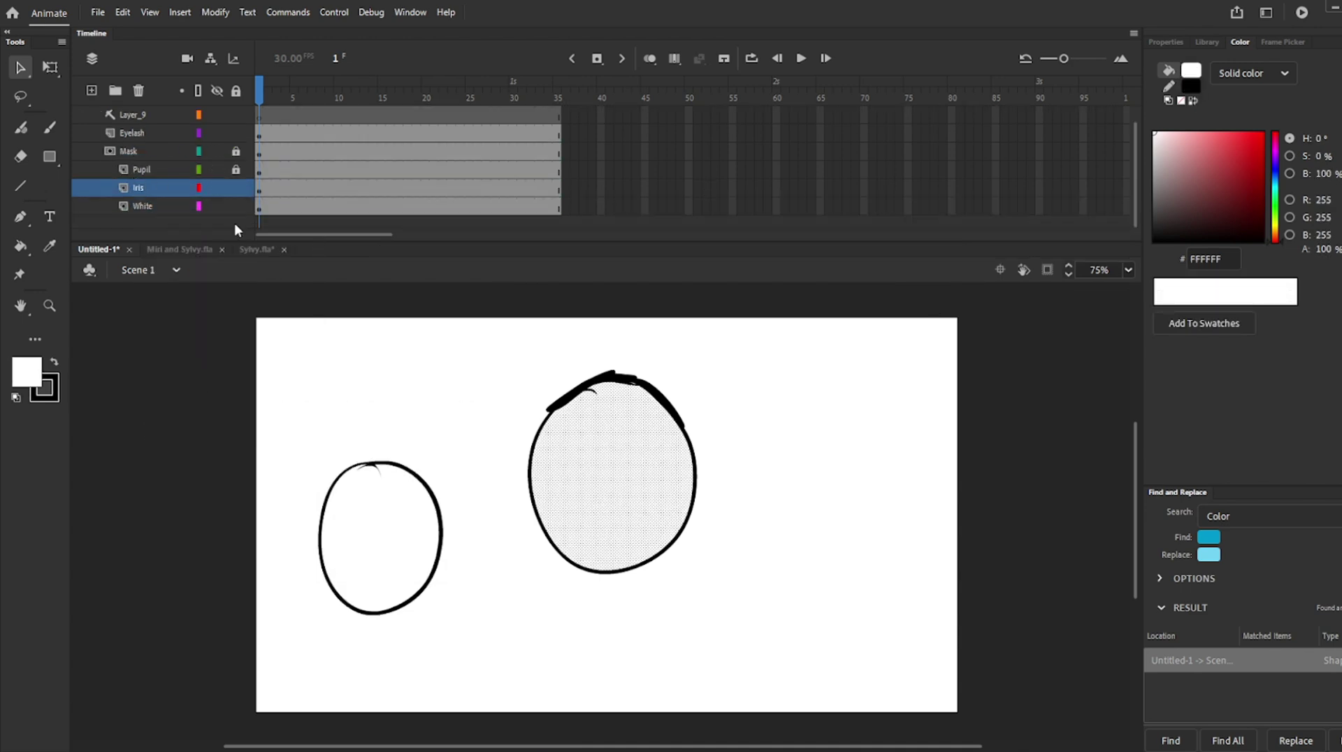
Unlock the Pupil layer, place the pupil inside the iris, and move both onto the edge of the eye white
click(235, 169)
drag(273, 393, 519, 729)
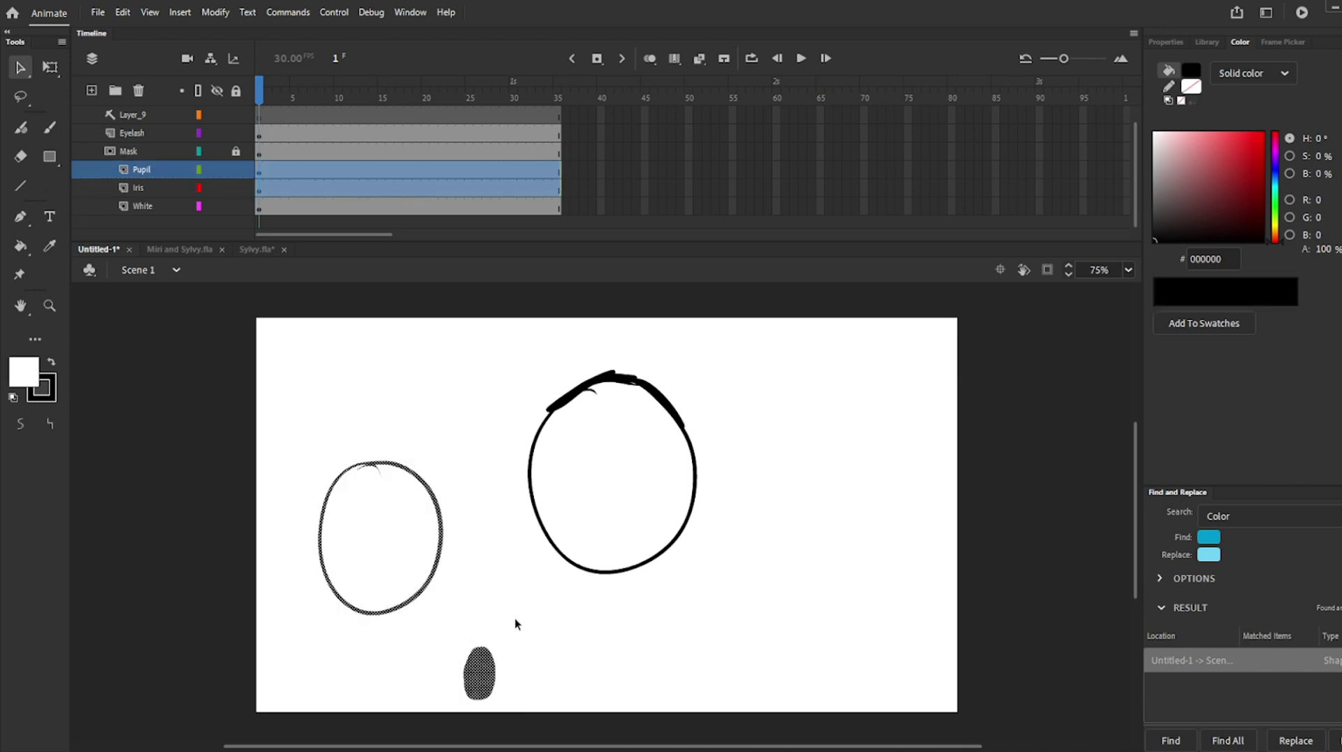
click(515, 623)
drag(485, 671, 381, 541)
shift+click(440, 579)
drag(441, 578, 641, 547)
Display the Mask layer as an outline and lock the Pupil, Iris and White layers
click(198, 153)
click(452, 440)
drag(235, 170, 236, 206)
Test the movie to check the masked eye, close the preview, and select the iris artwork on the stage
key(ctrl+Return)
click(1145, 116)
key(ctrl+Return)
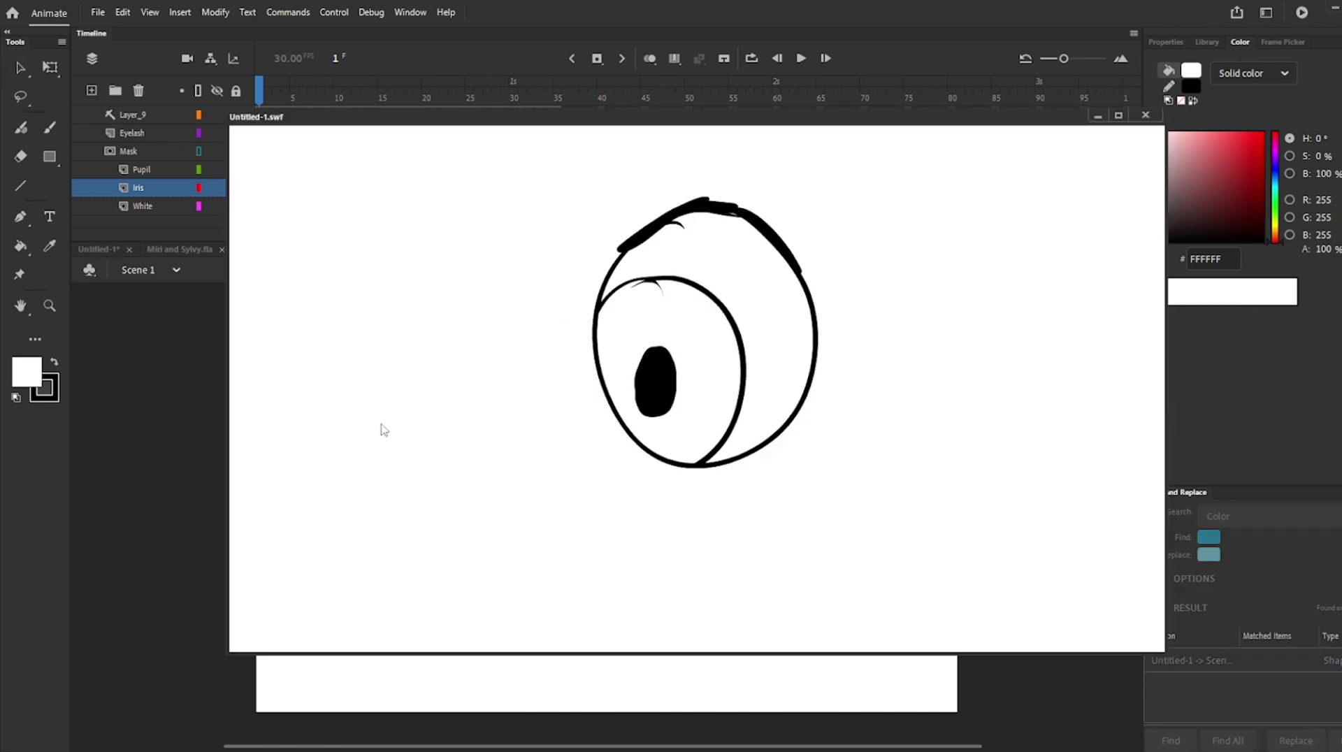
click(1133, 145)
click(575, 510)
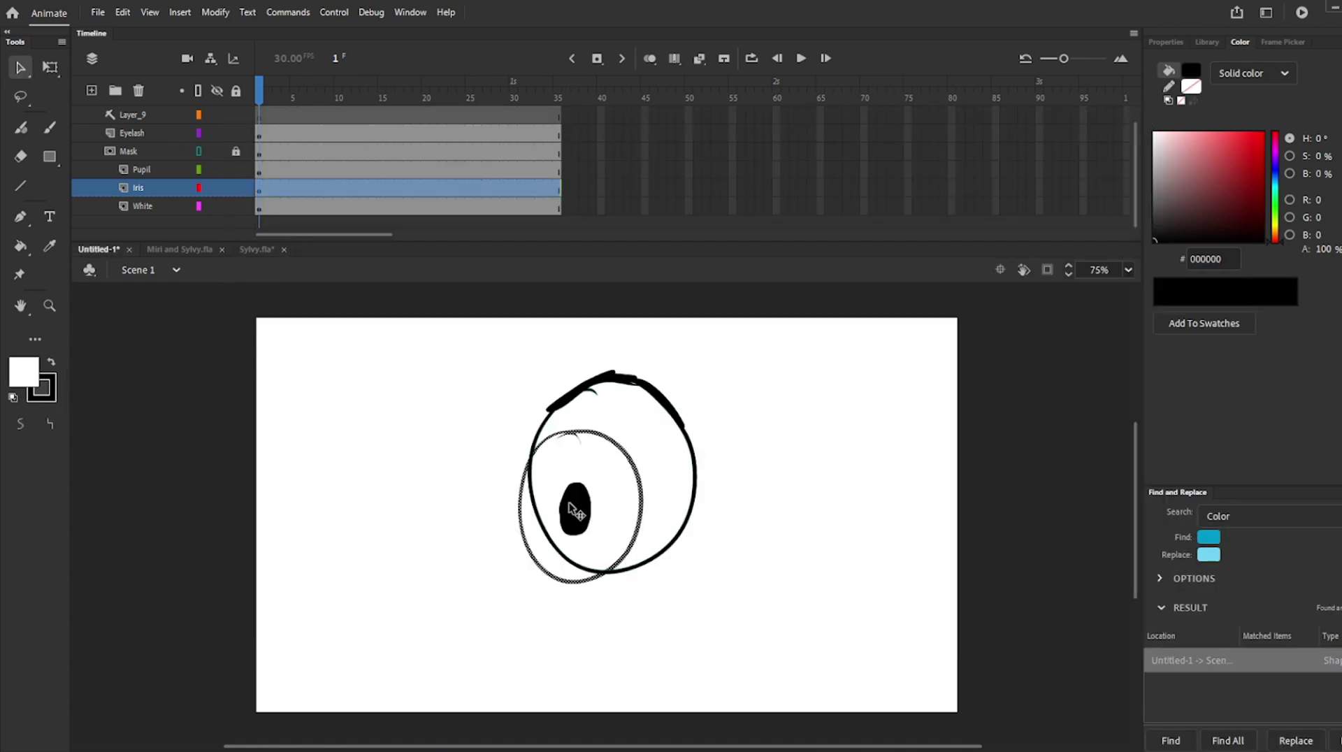
Move the iris and pupil together onto the right edge of the eye white, check the mask in a movie test, and close the preview
shift+click(570, 504)
drag(570, 504, 721, 449)
click(846, 448)
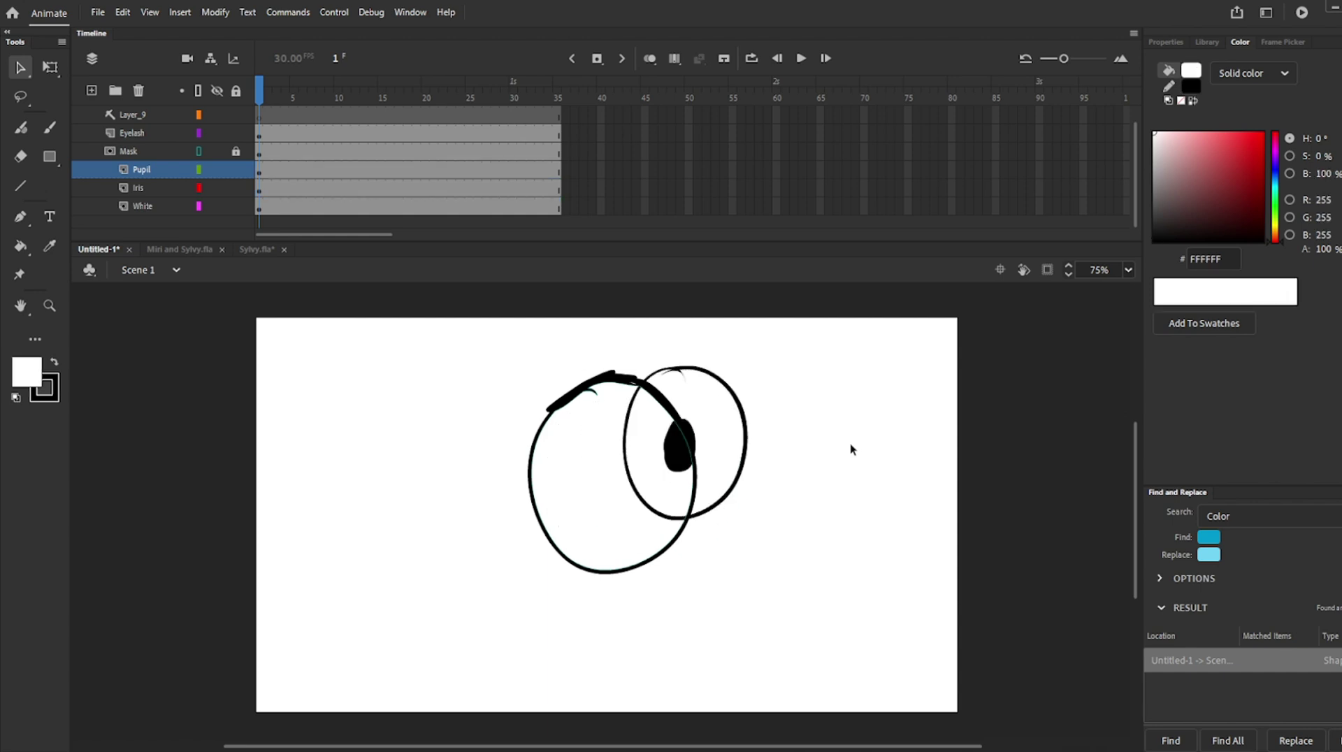
key(ctrl+Return)
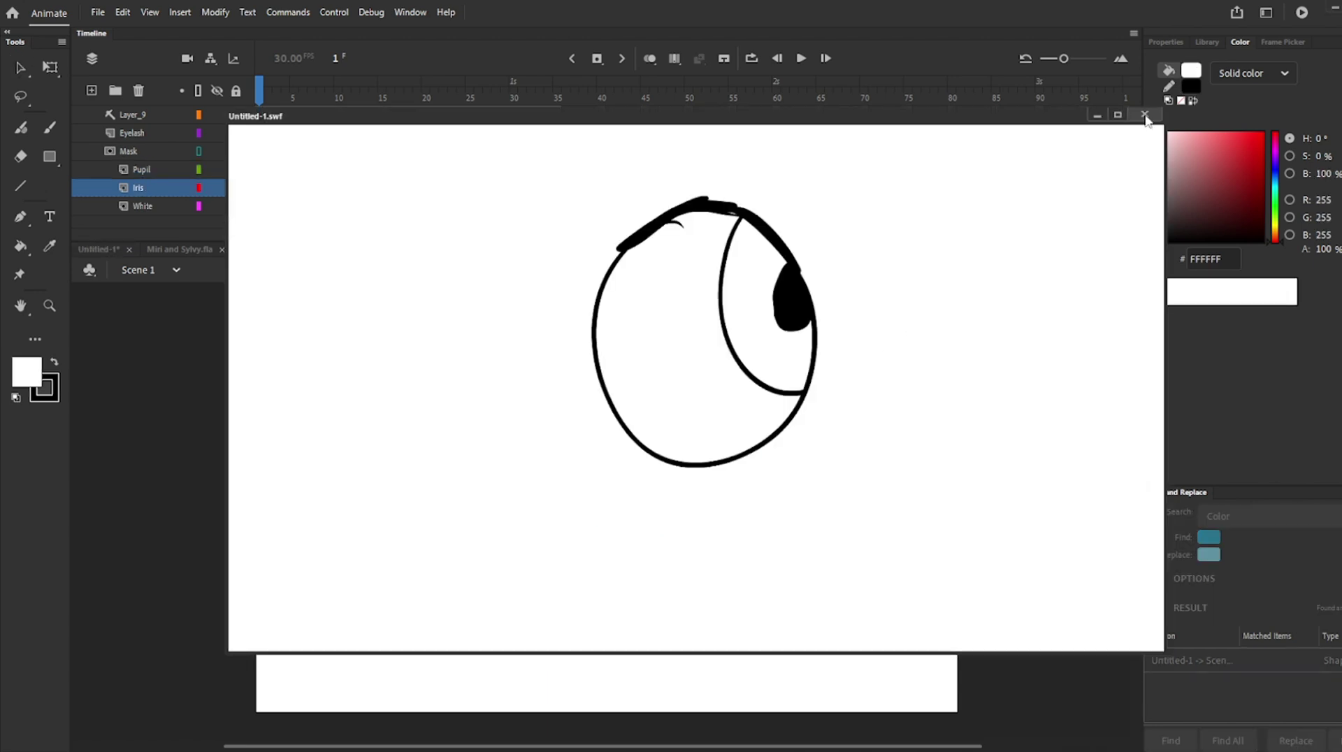
click(1145, 114)
Move the iris and pupil together across to the left edge of the eye white and lock the White layer
click(719, 382)
shift+click(677, 456)
drag(677, 456, 558, 509)
click(616, 493)
click(545, 571)
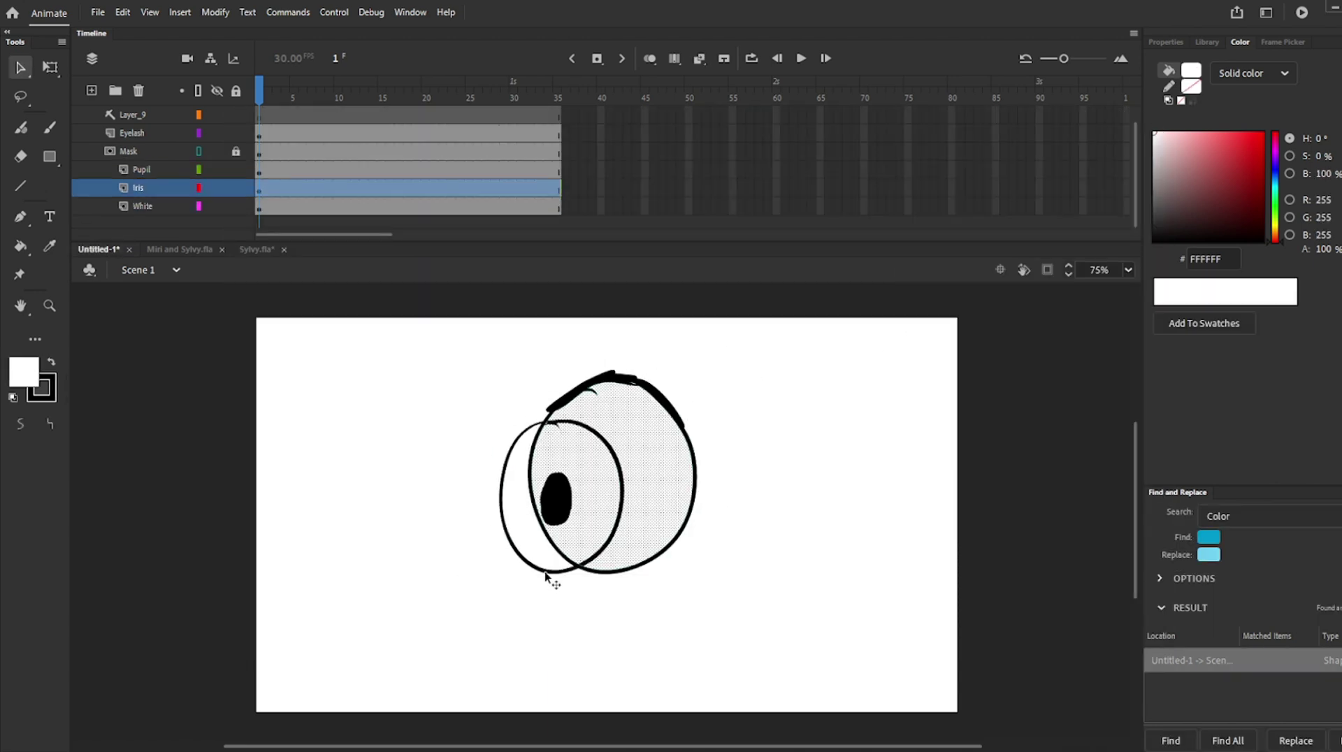
click(235, 206)
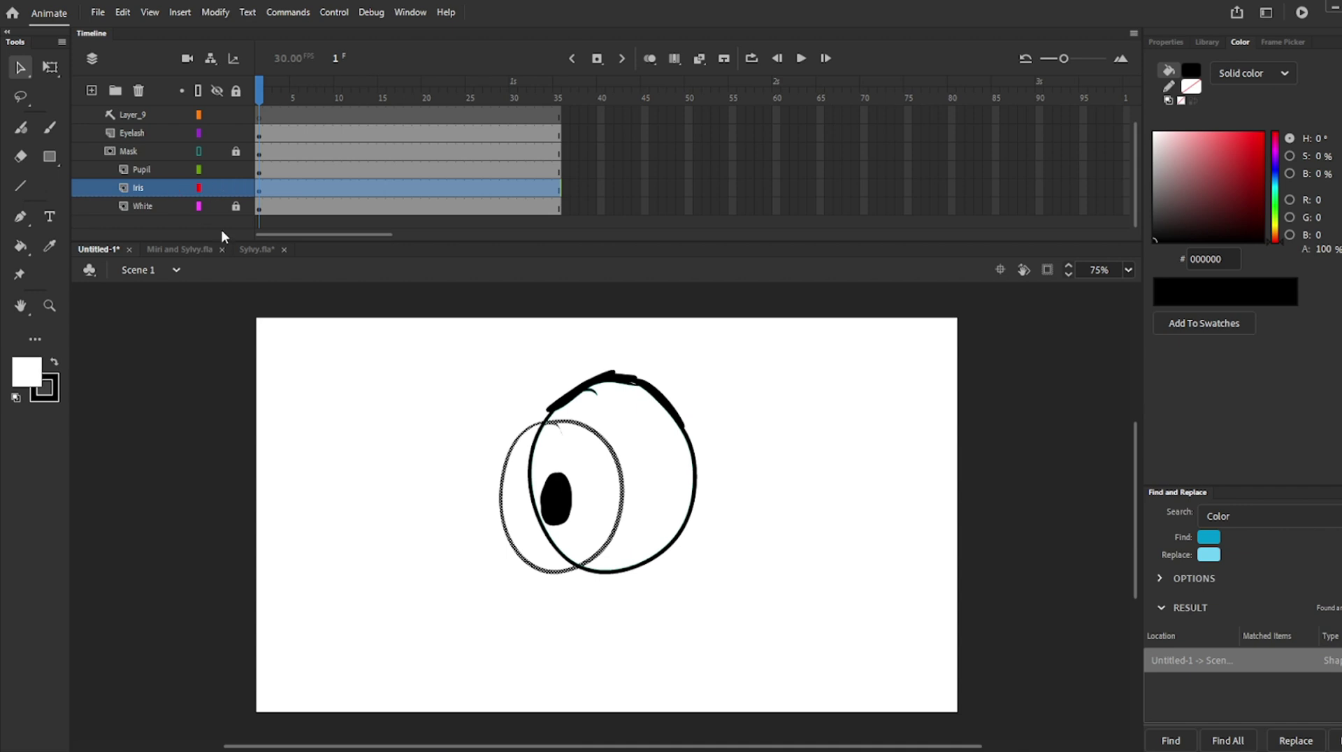
Convert the iris and the pupil into separate symbols and shift both slightly further left over the eye's edge
key(F8)
right_click(565, 497)
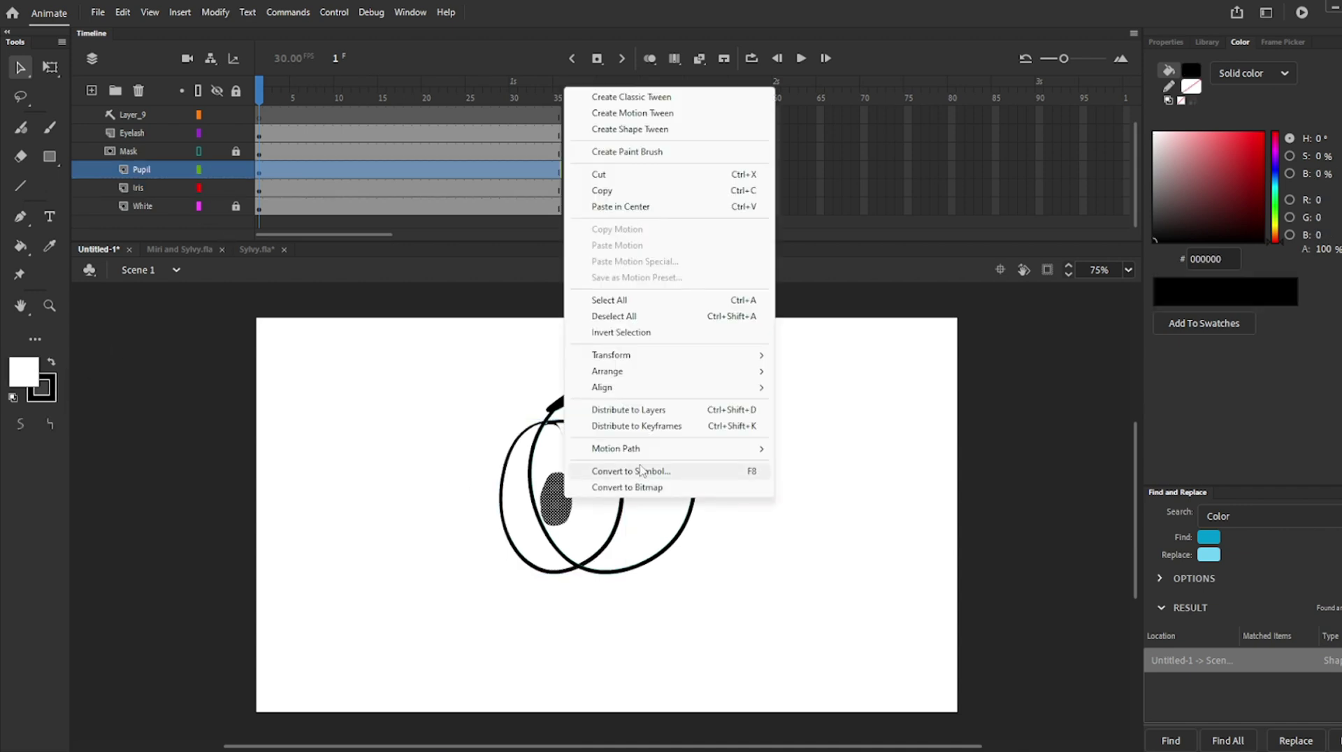
click(643, 470)
key(Return)
drag(635, 460, 555, 493)
Insert keyframes at frame 9 on the Pupil and Iris layers and move both symbols to the right side of the eye
click(312, 187)
drag(328, 169, 333, 183)
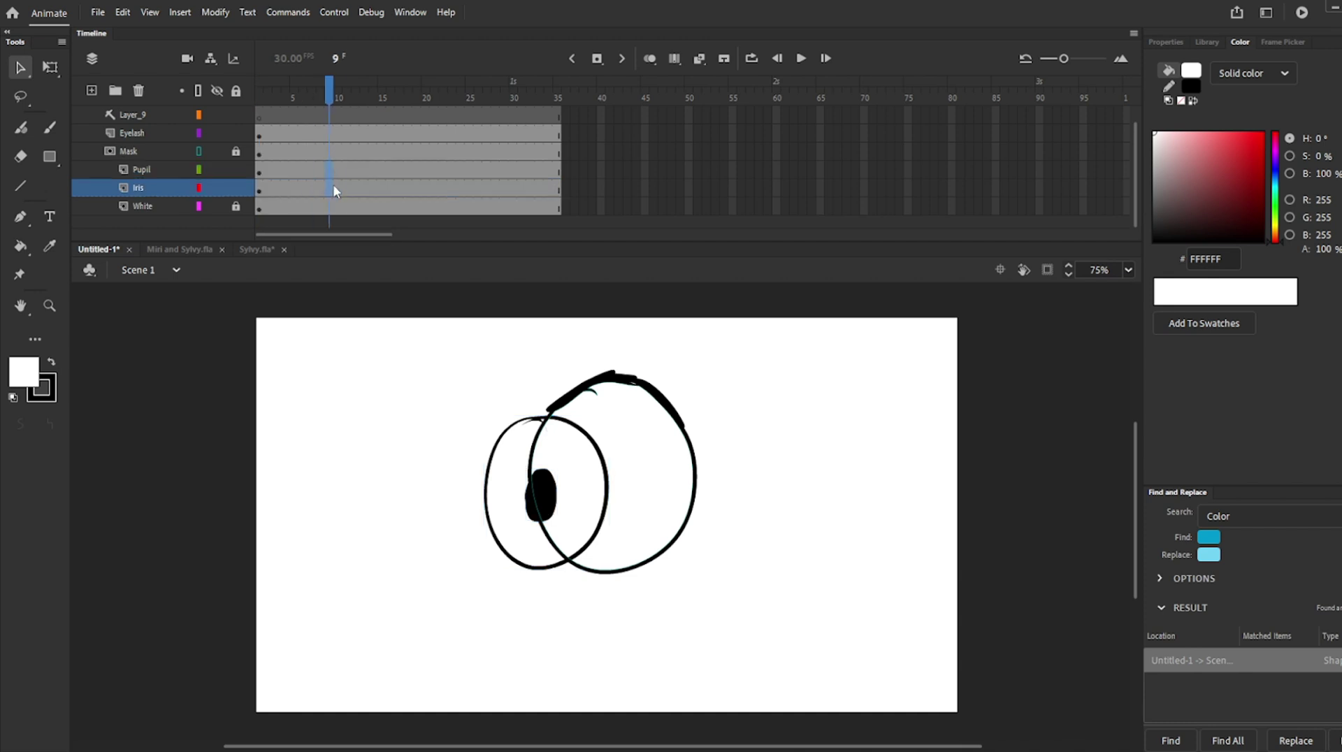
key(F6)
drag(543, 494, 679, 488)
Create classic tweens between the keyframes on the Pupil and Iris layers and test the movie to check the masked eye movement
drag(303, 169, 304, 182)
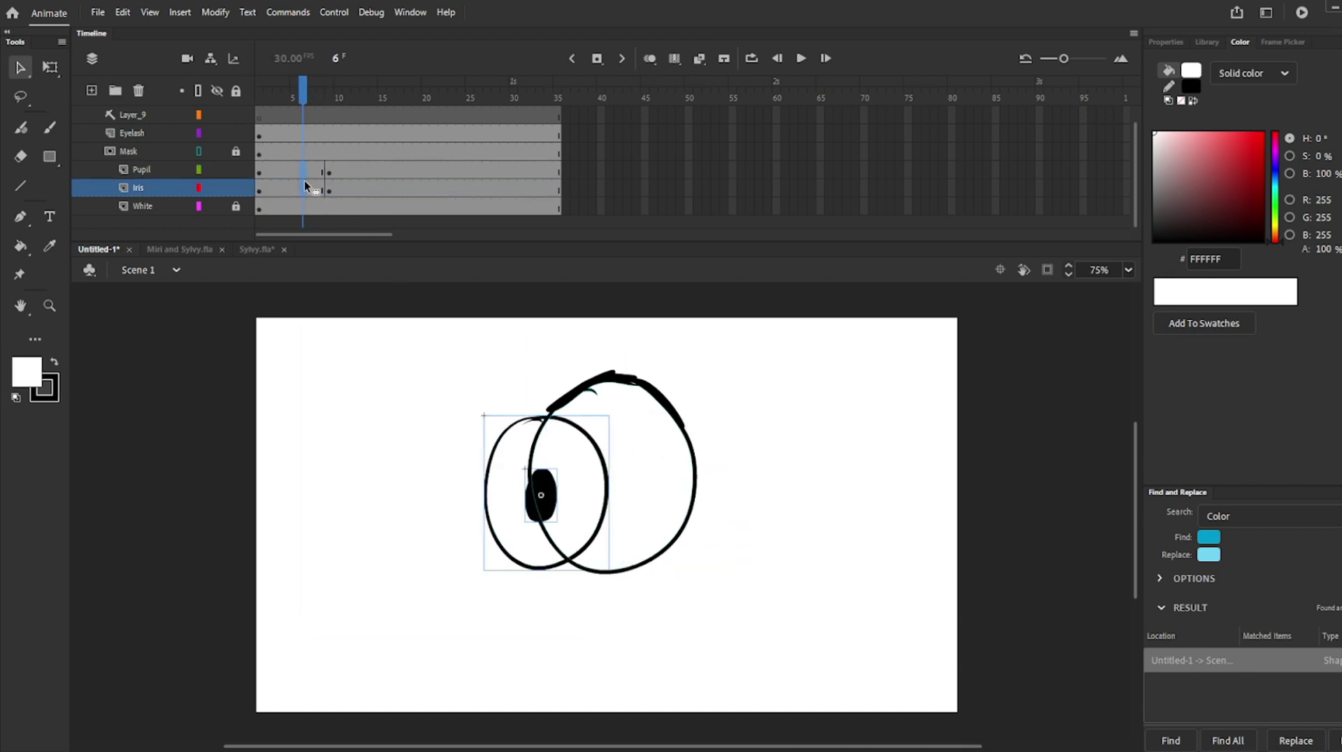
right_click(303, 181)
click(350, 194)
click(260, 87)
key(Return)
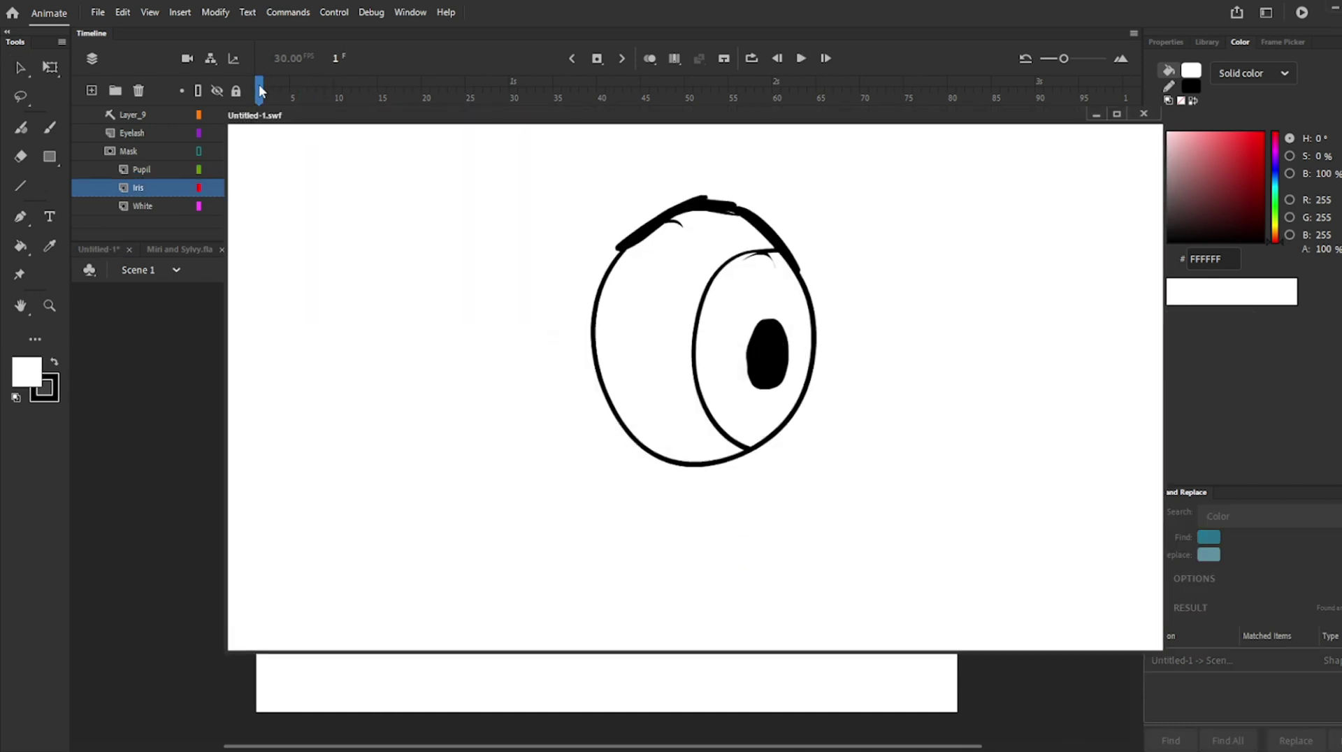